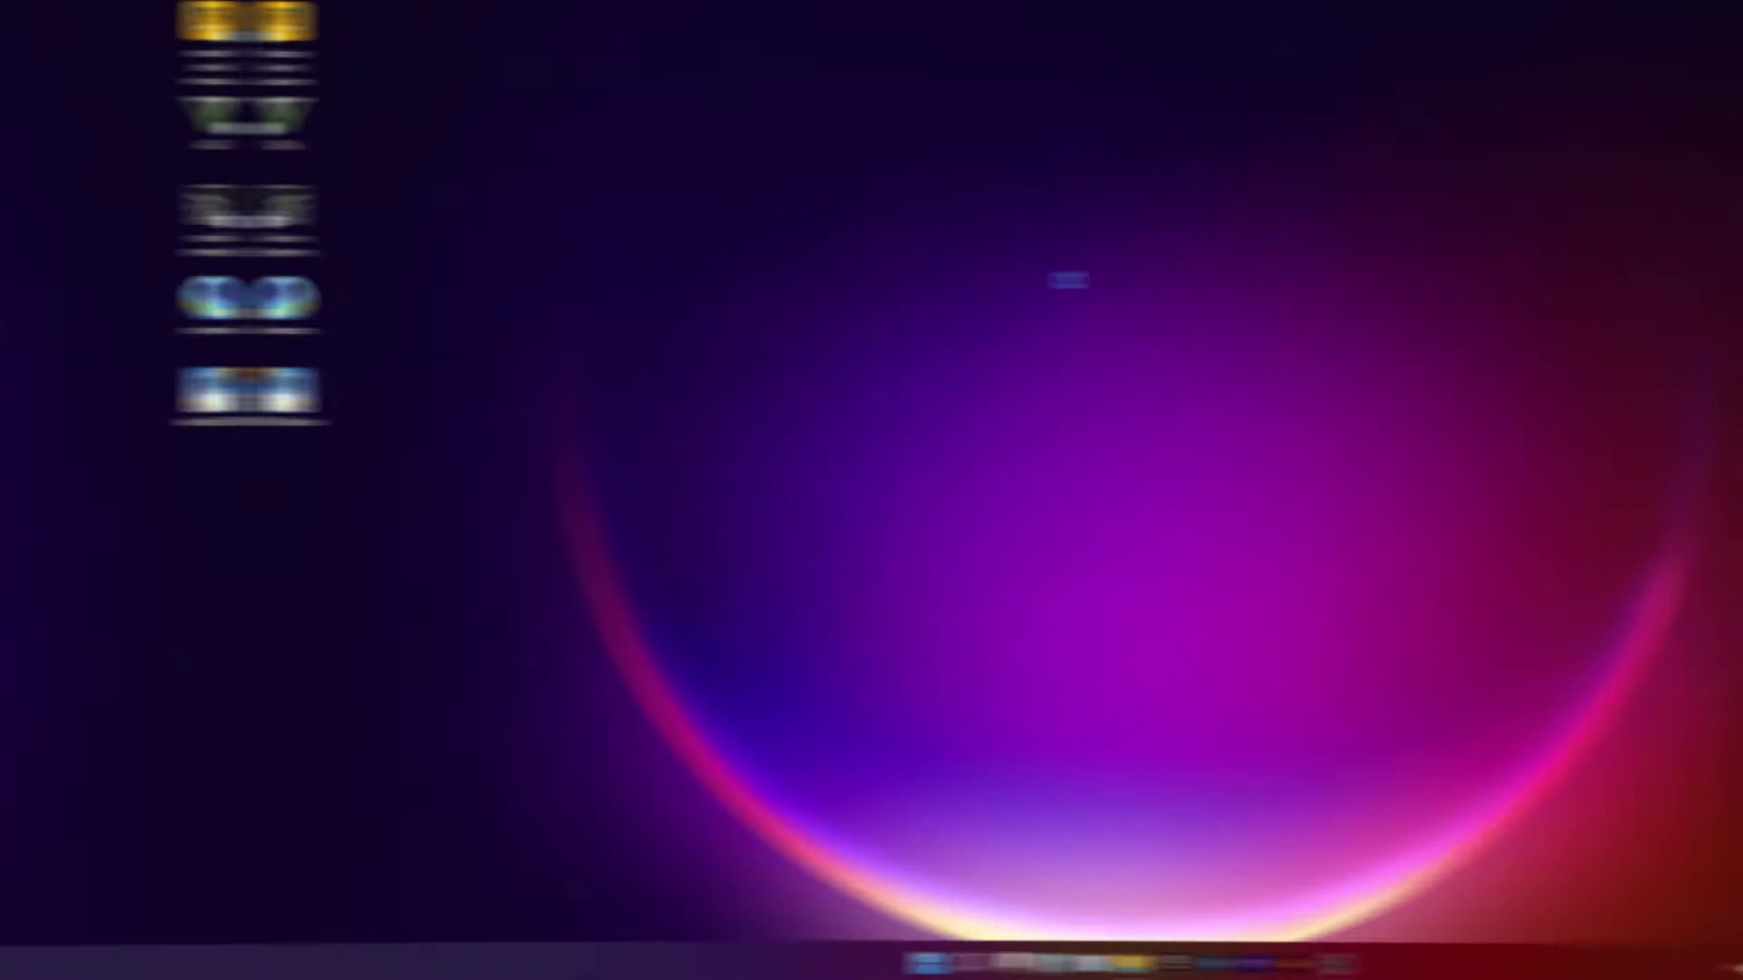
Launch Illustrator and create a blank 800 × 800 px Custom document, Untitled-1.
right_click(801, 257)
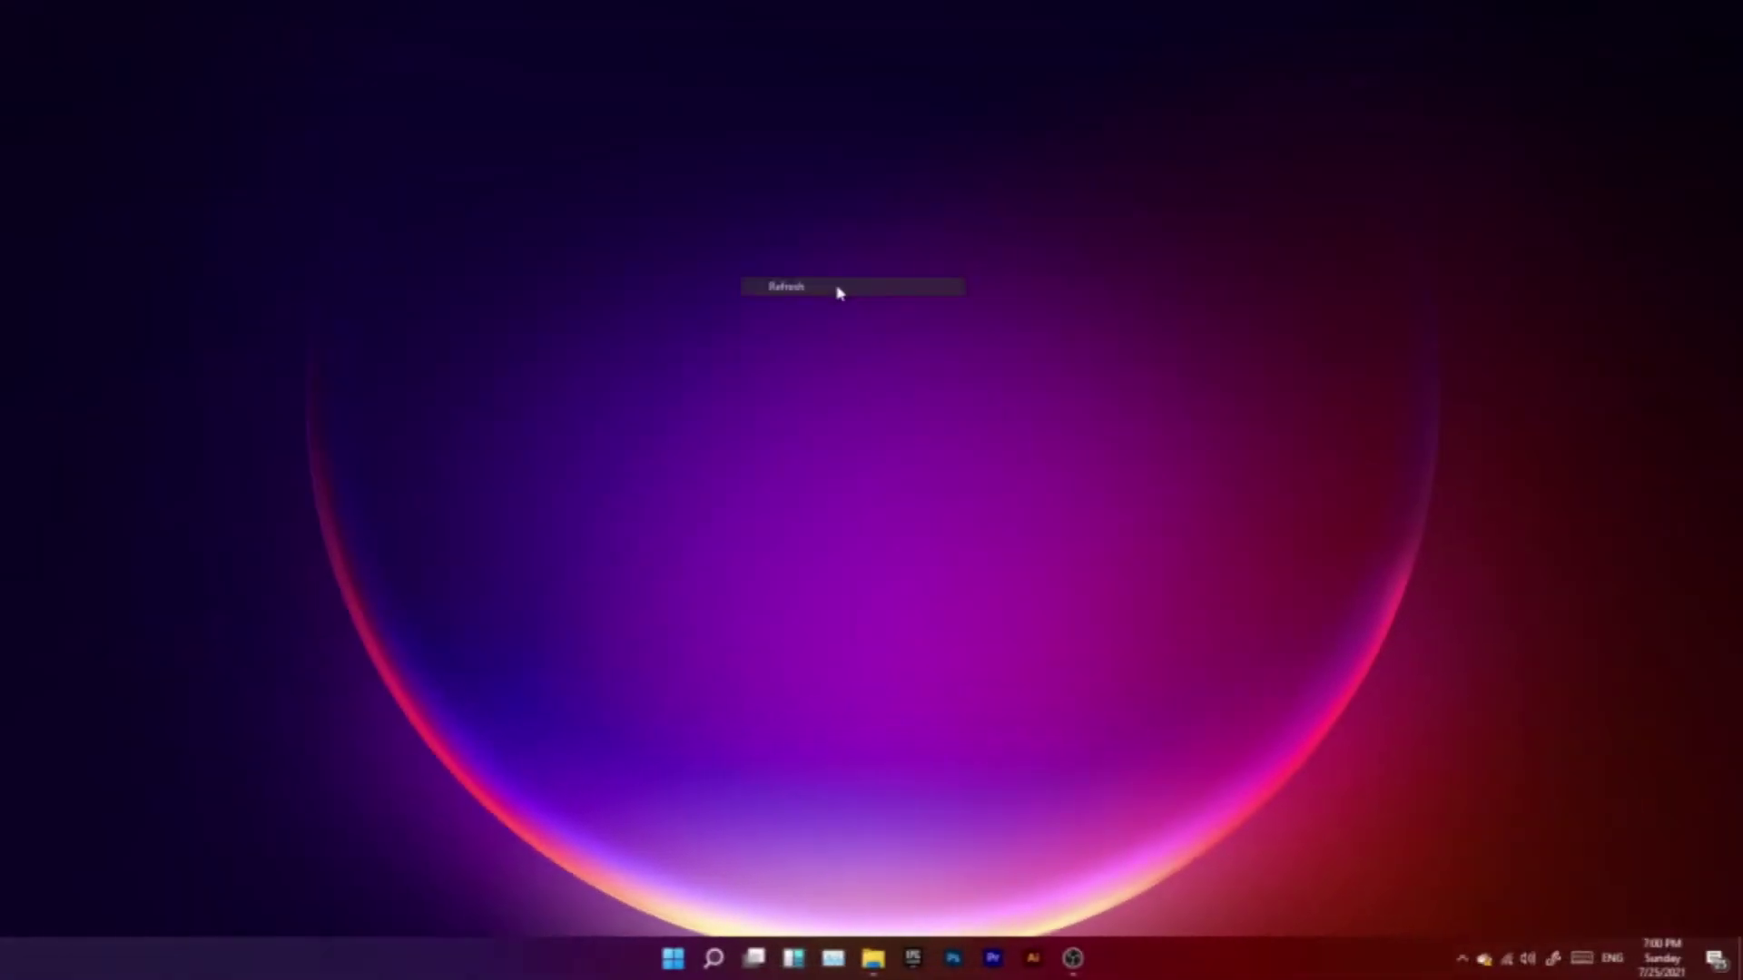
left_click(920, 307)
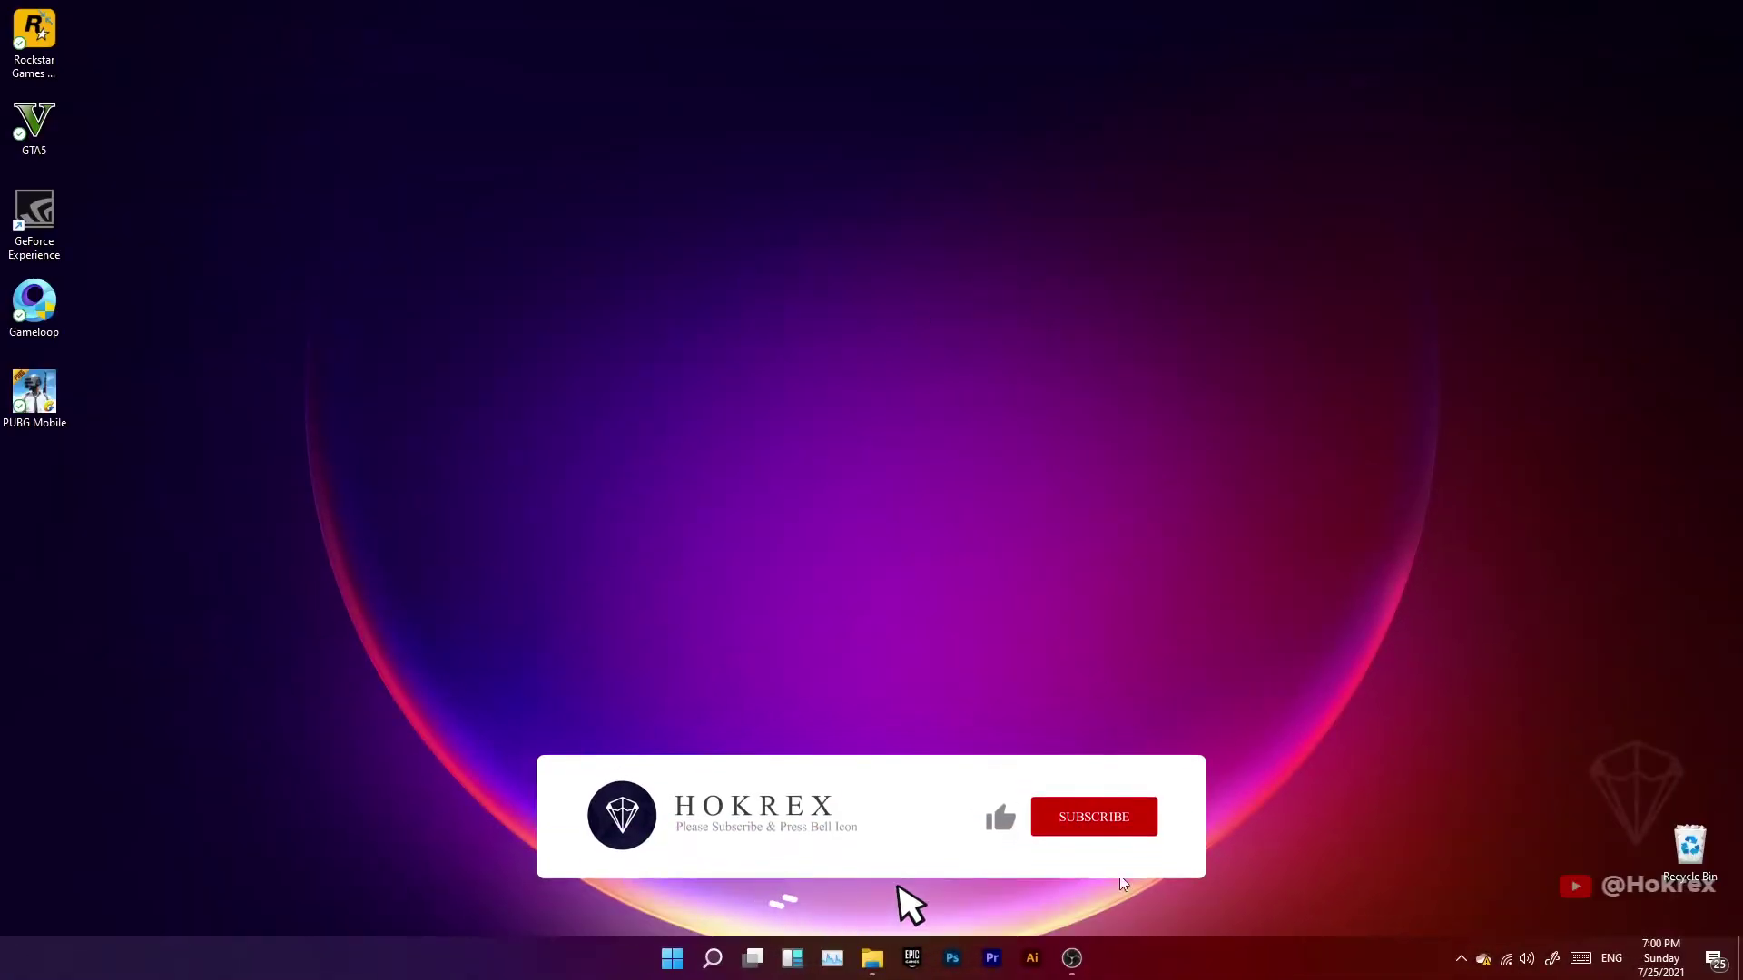
left_click(1033, 958)
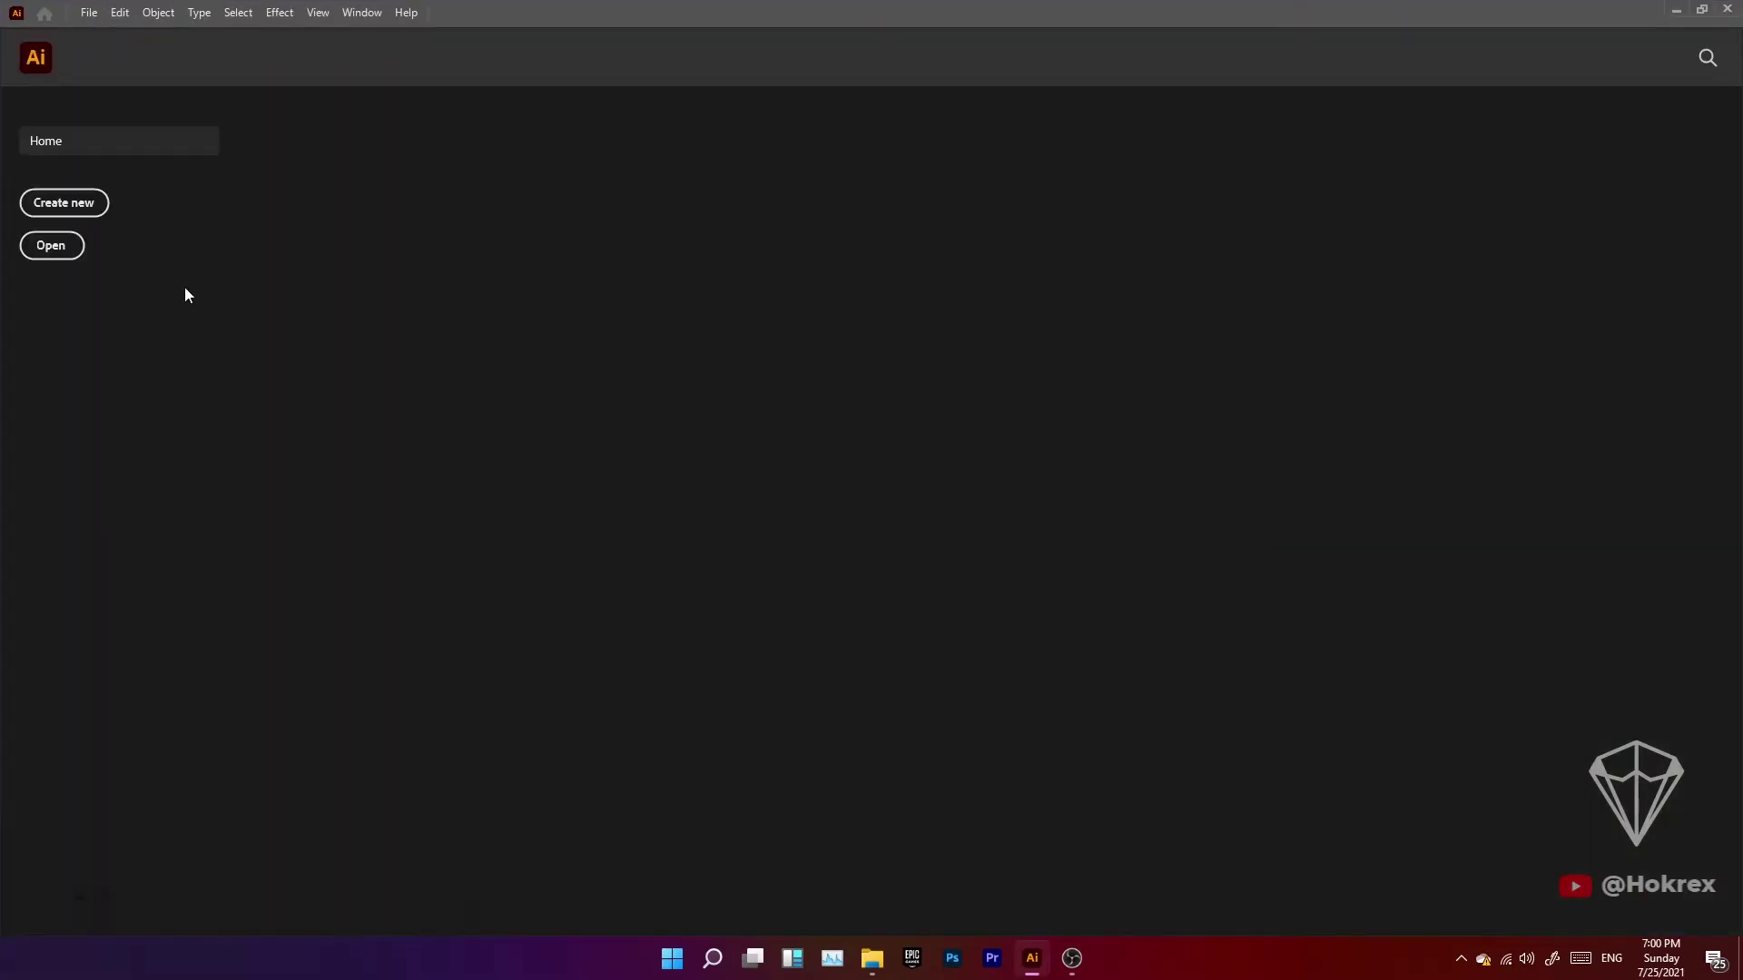
left_click(63, 202)
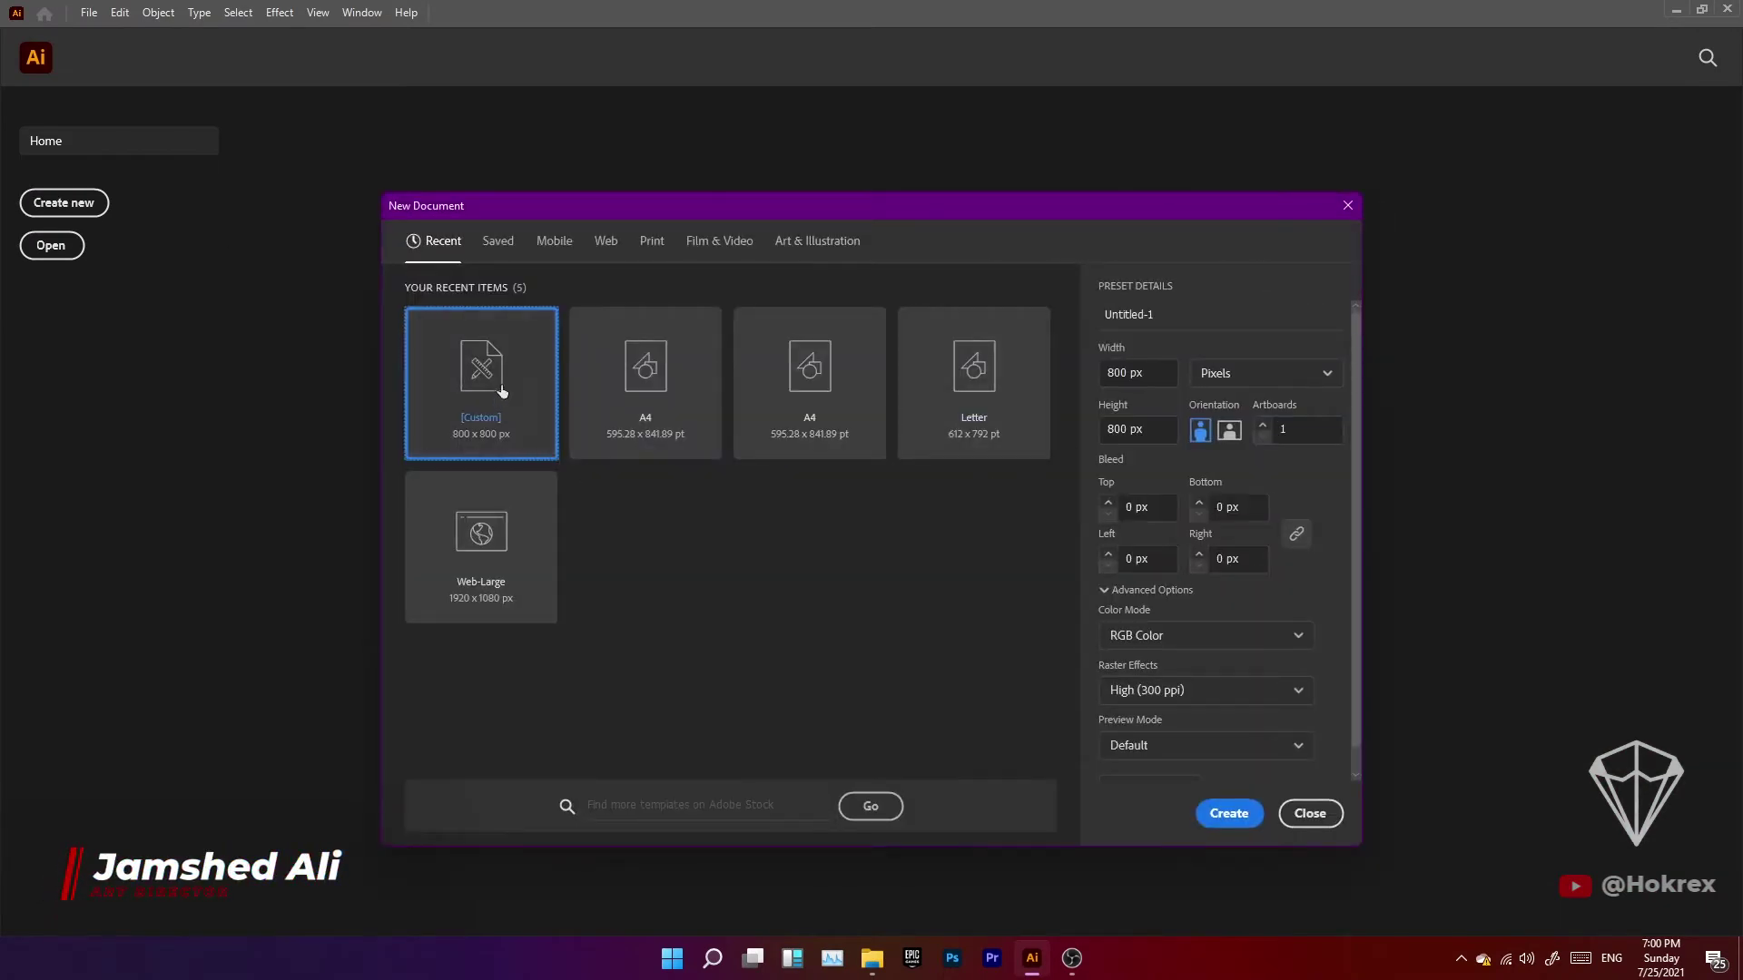
left_click(1227, 812)
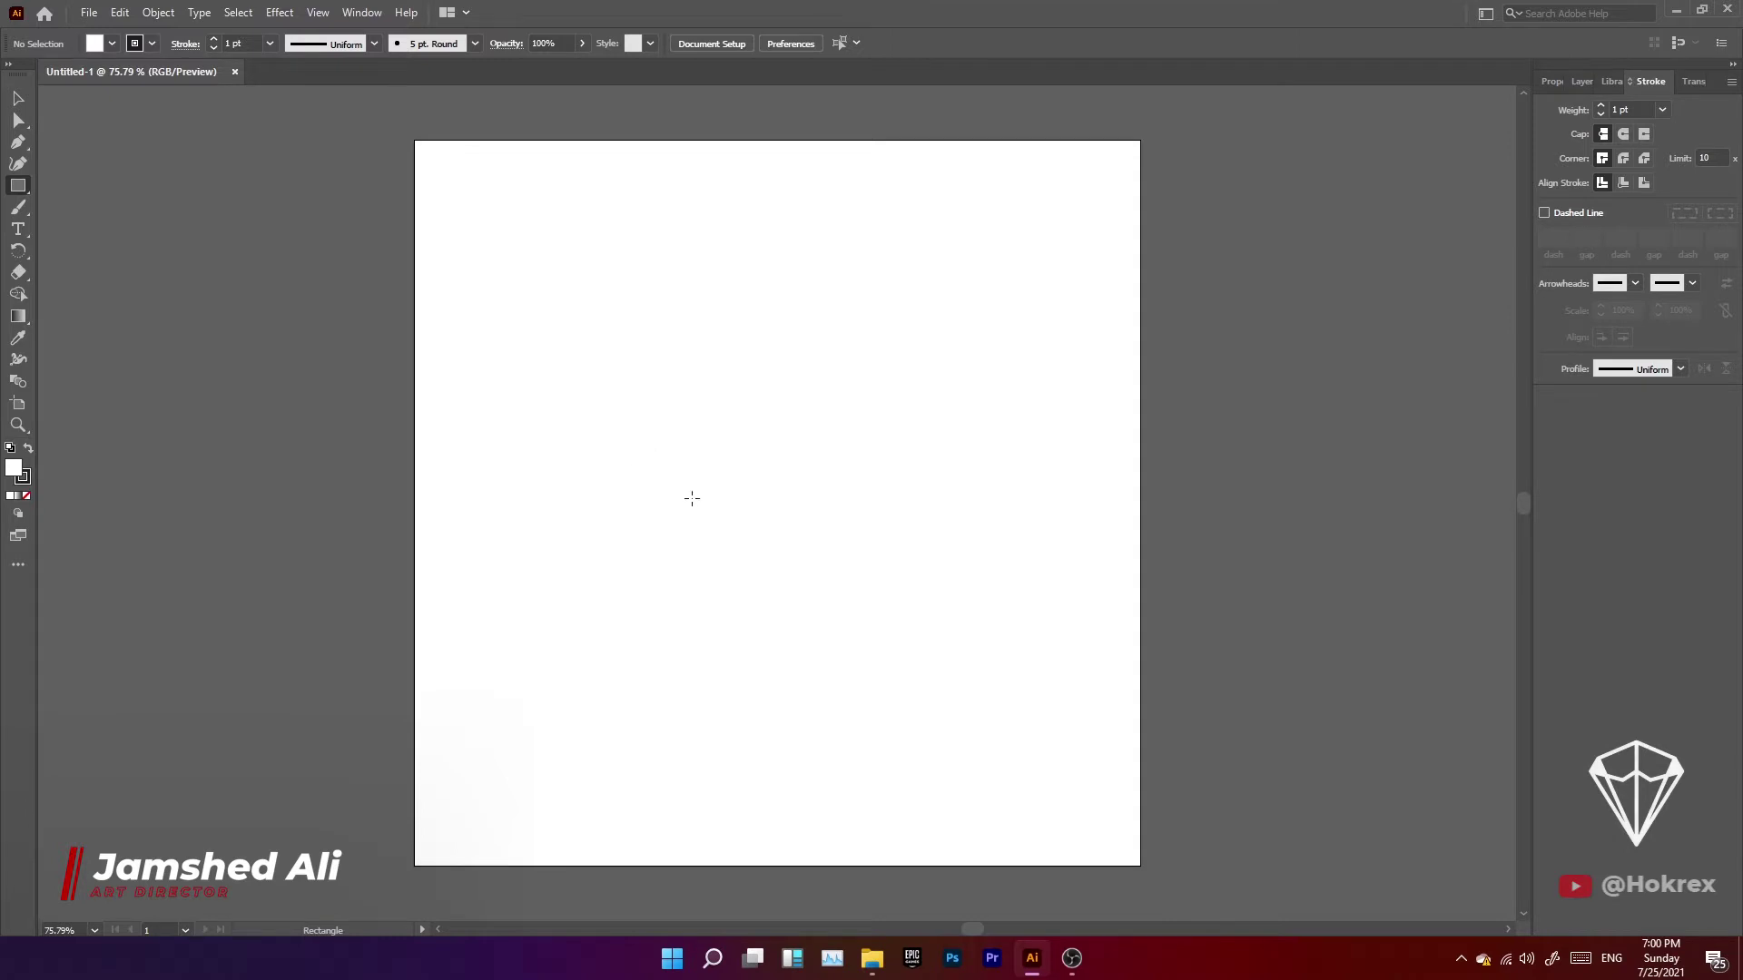
Draw a 304 × 184 px rectangle near the artboard centre with an 18 pt stroke, then reselect it.
left_click_drag(640, 440, 918, 613)
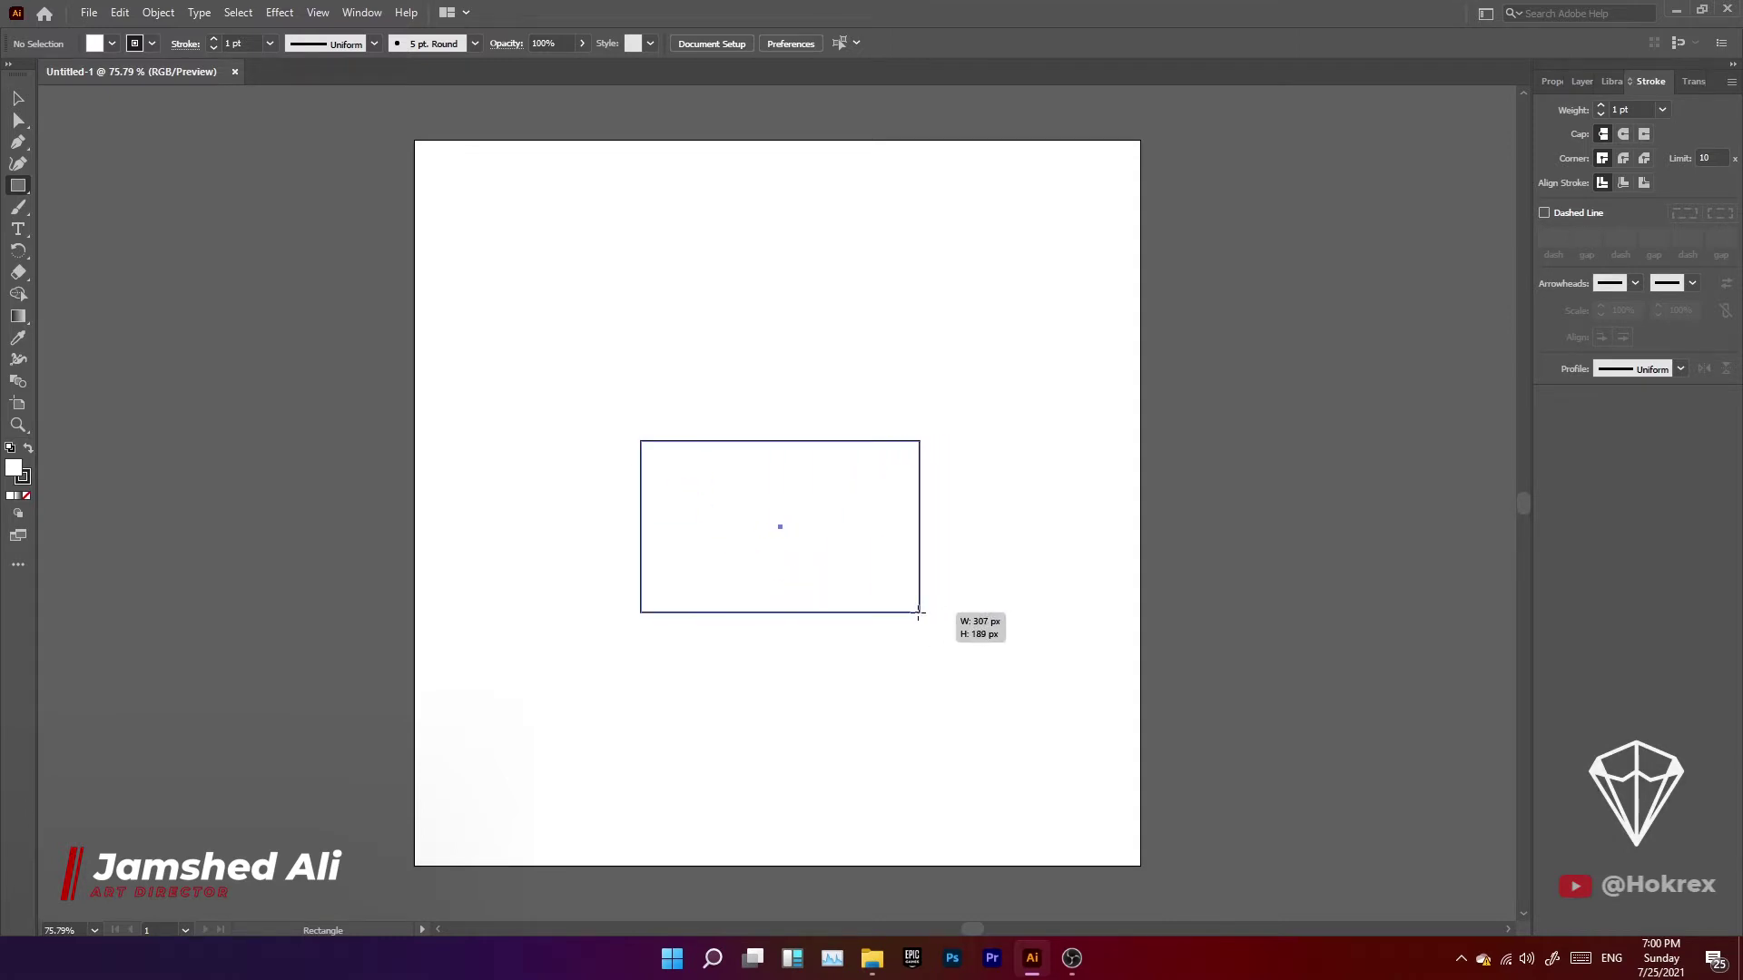
left_click_drag(918, 613, 917, 609)
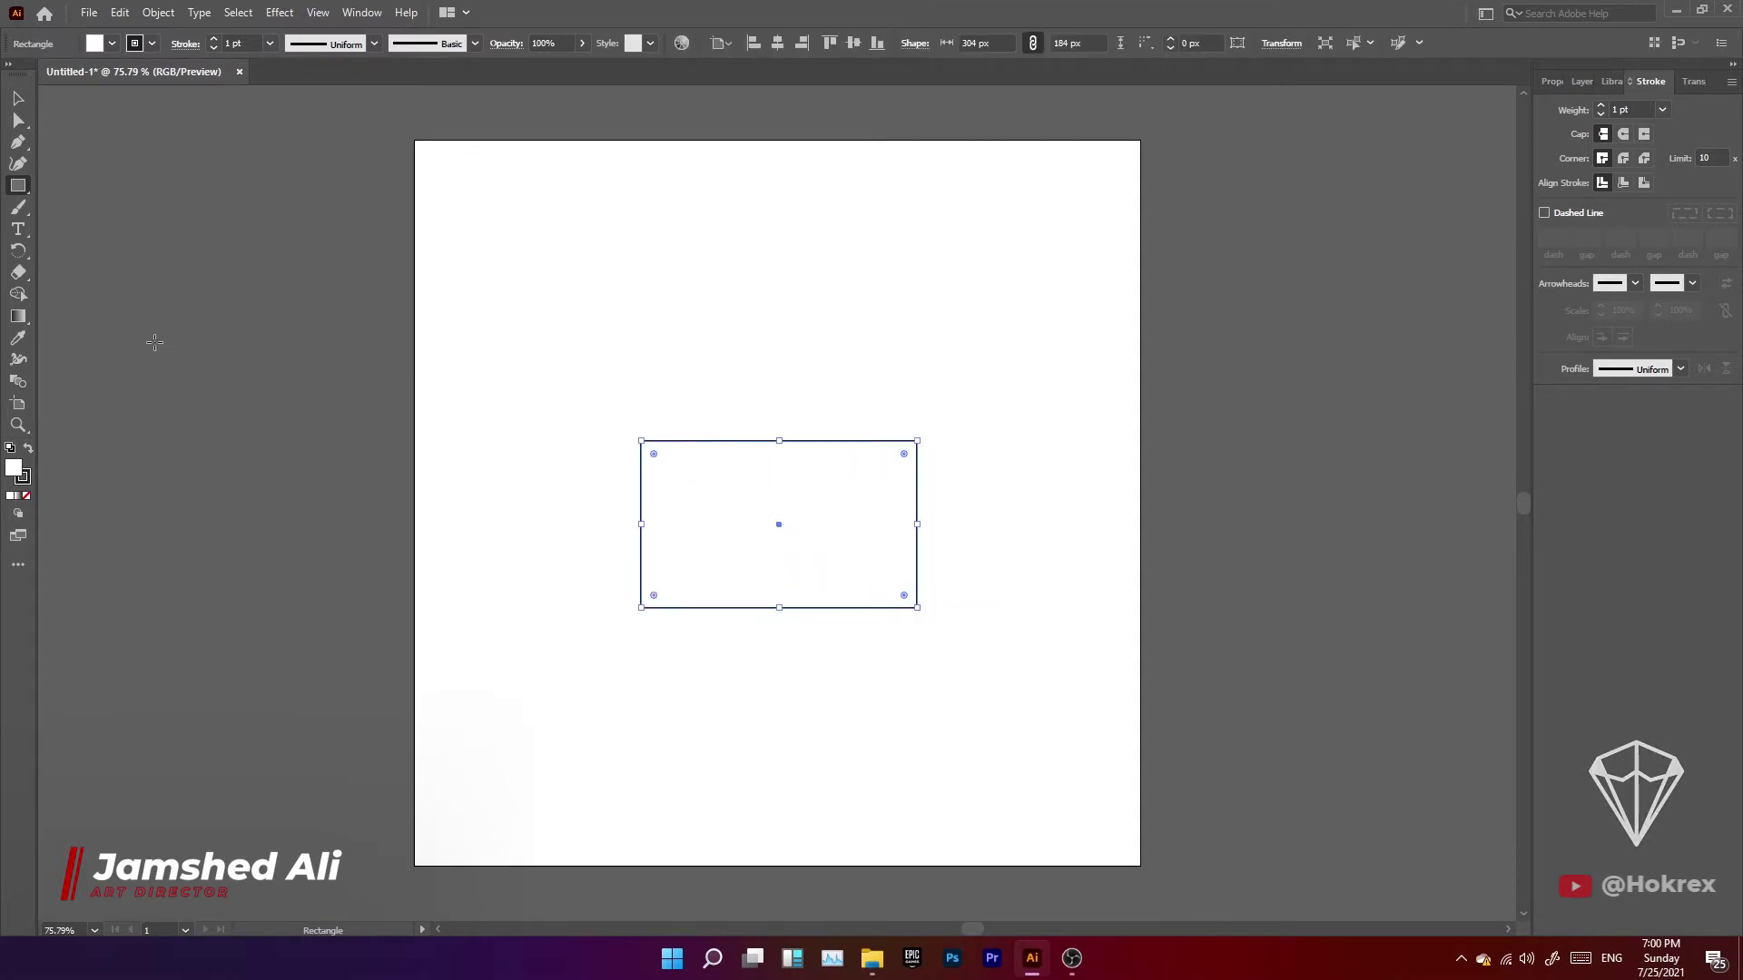
left_click(270, 44)
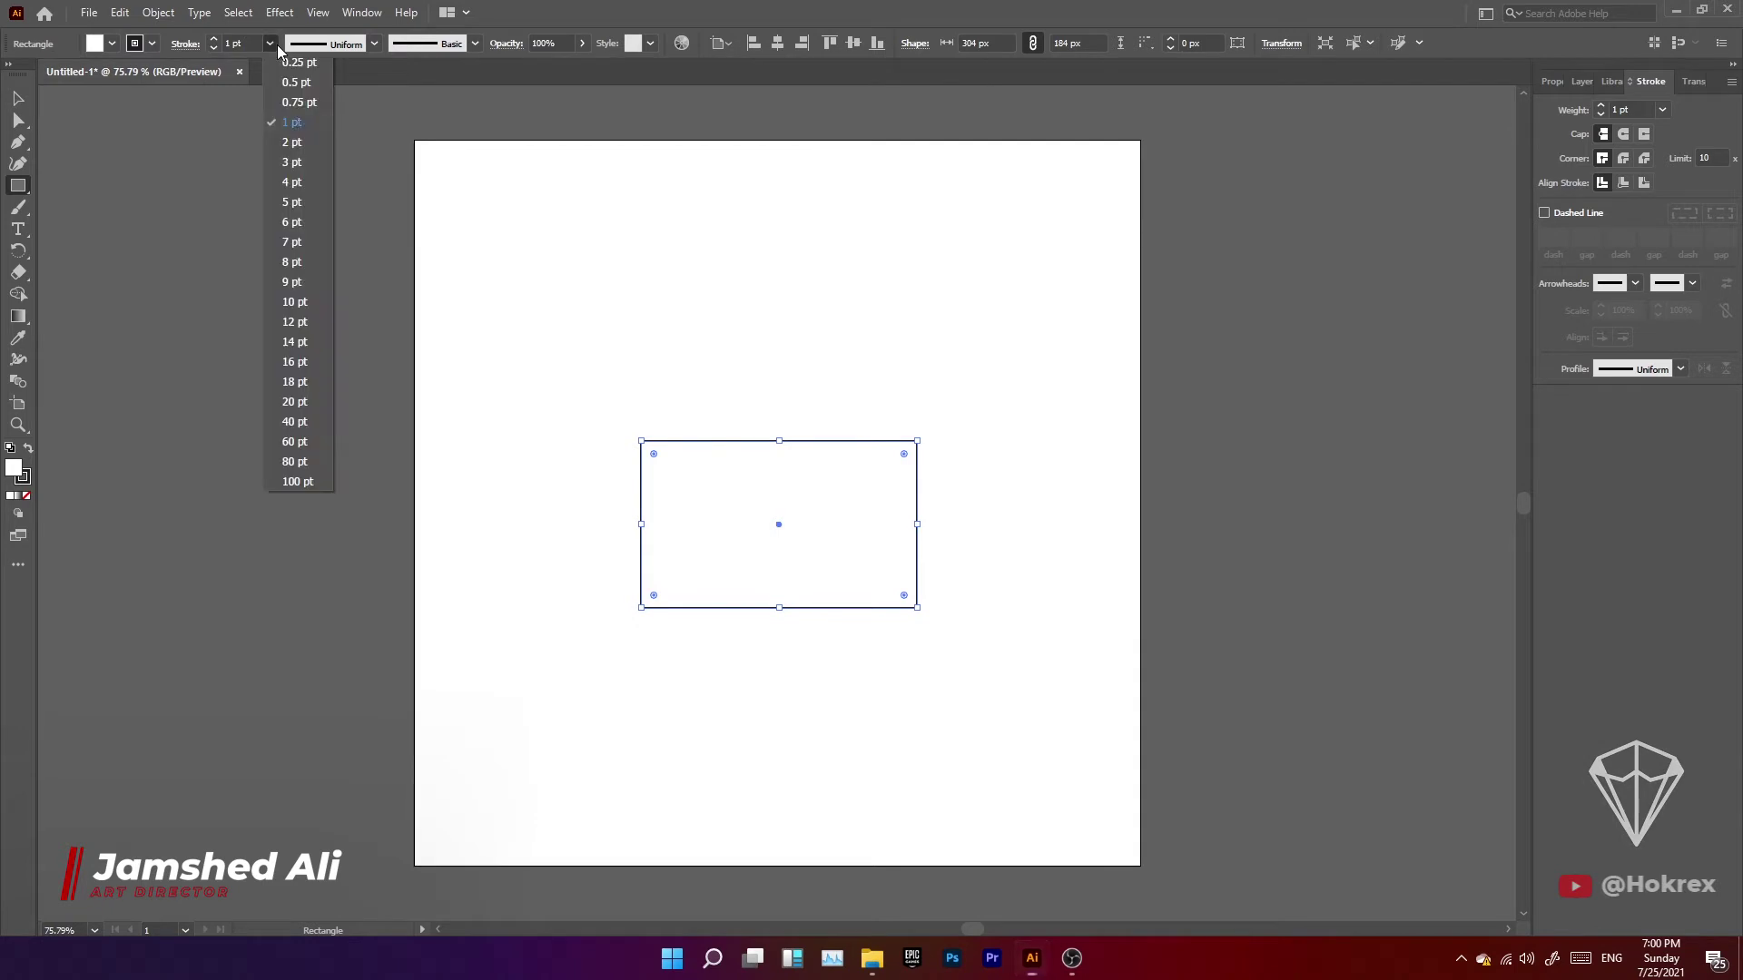
left_click(303, 375)
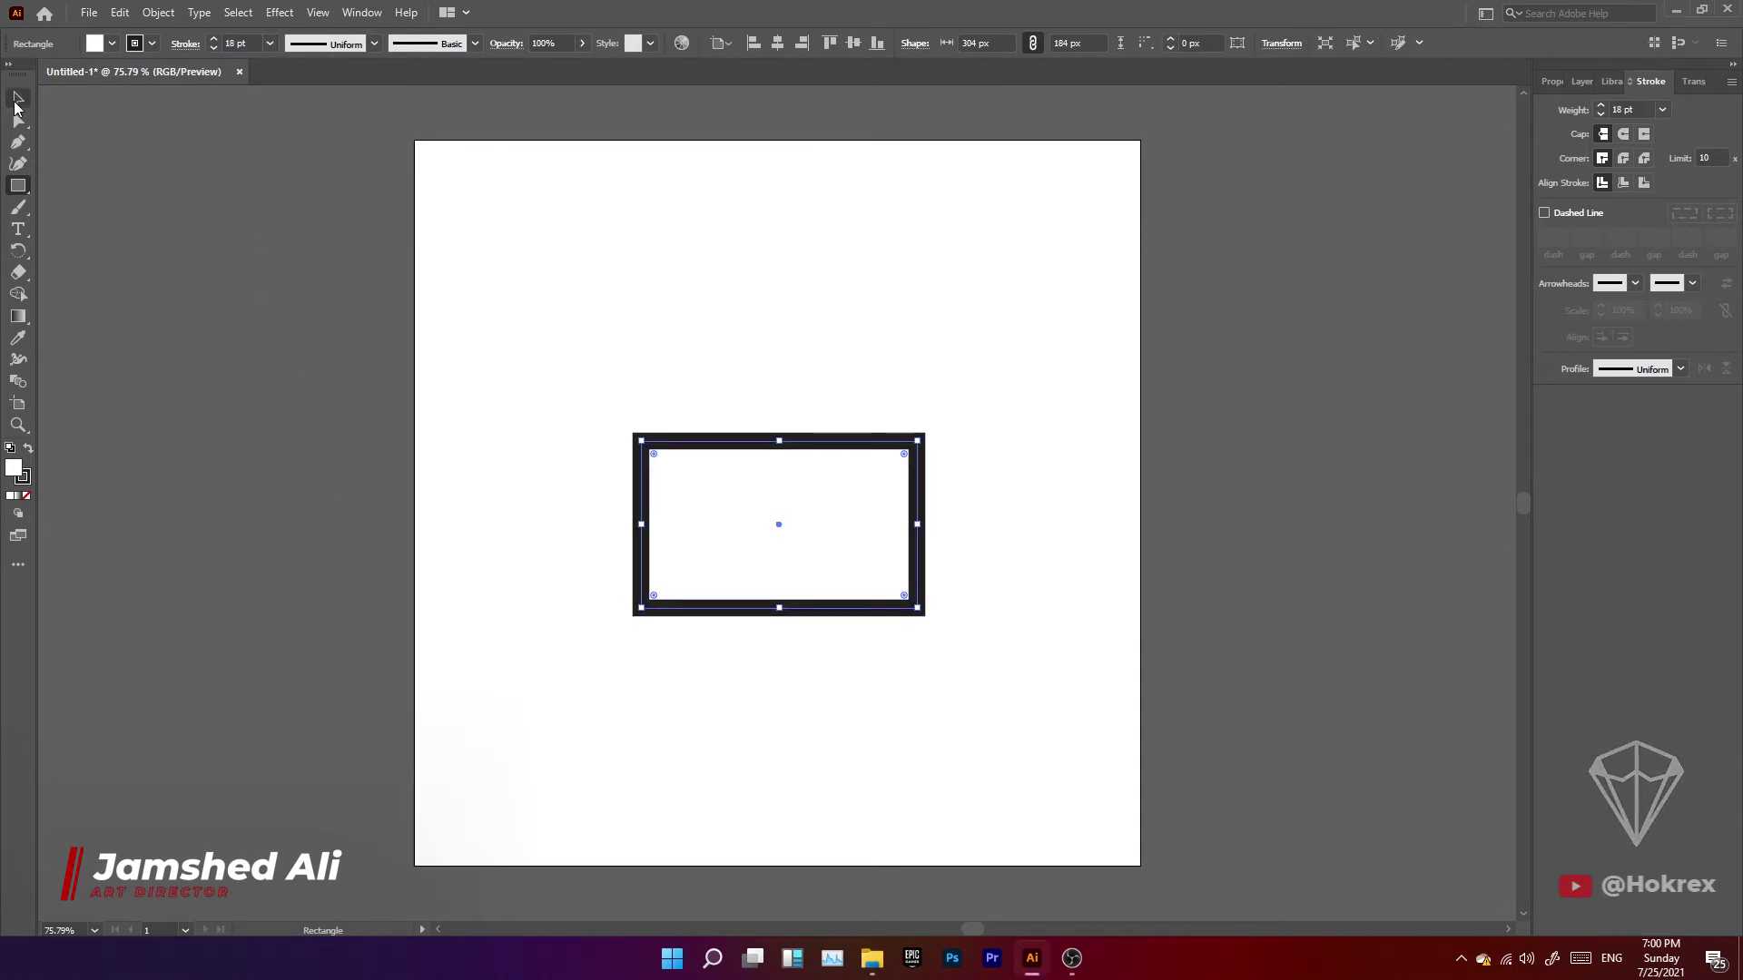
left_click(15, 105)
left_click(348, 12)
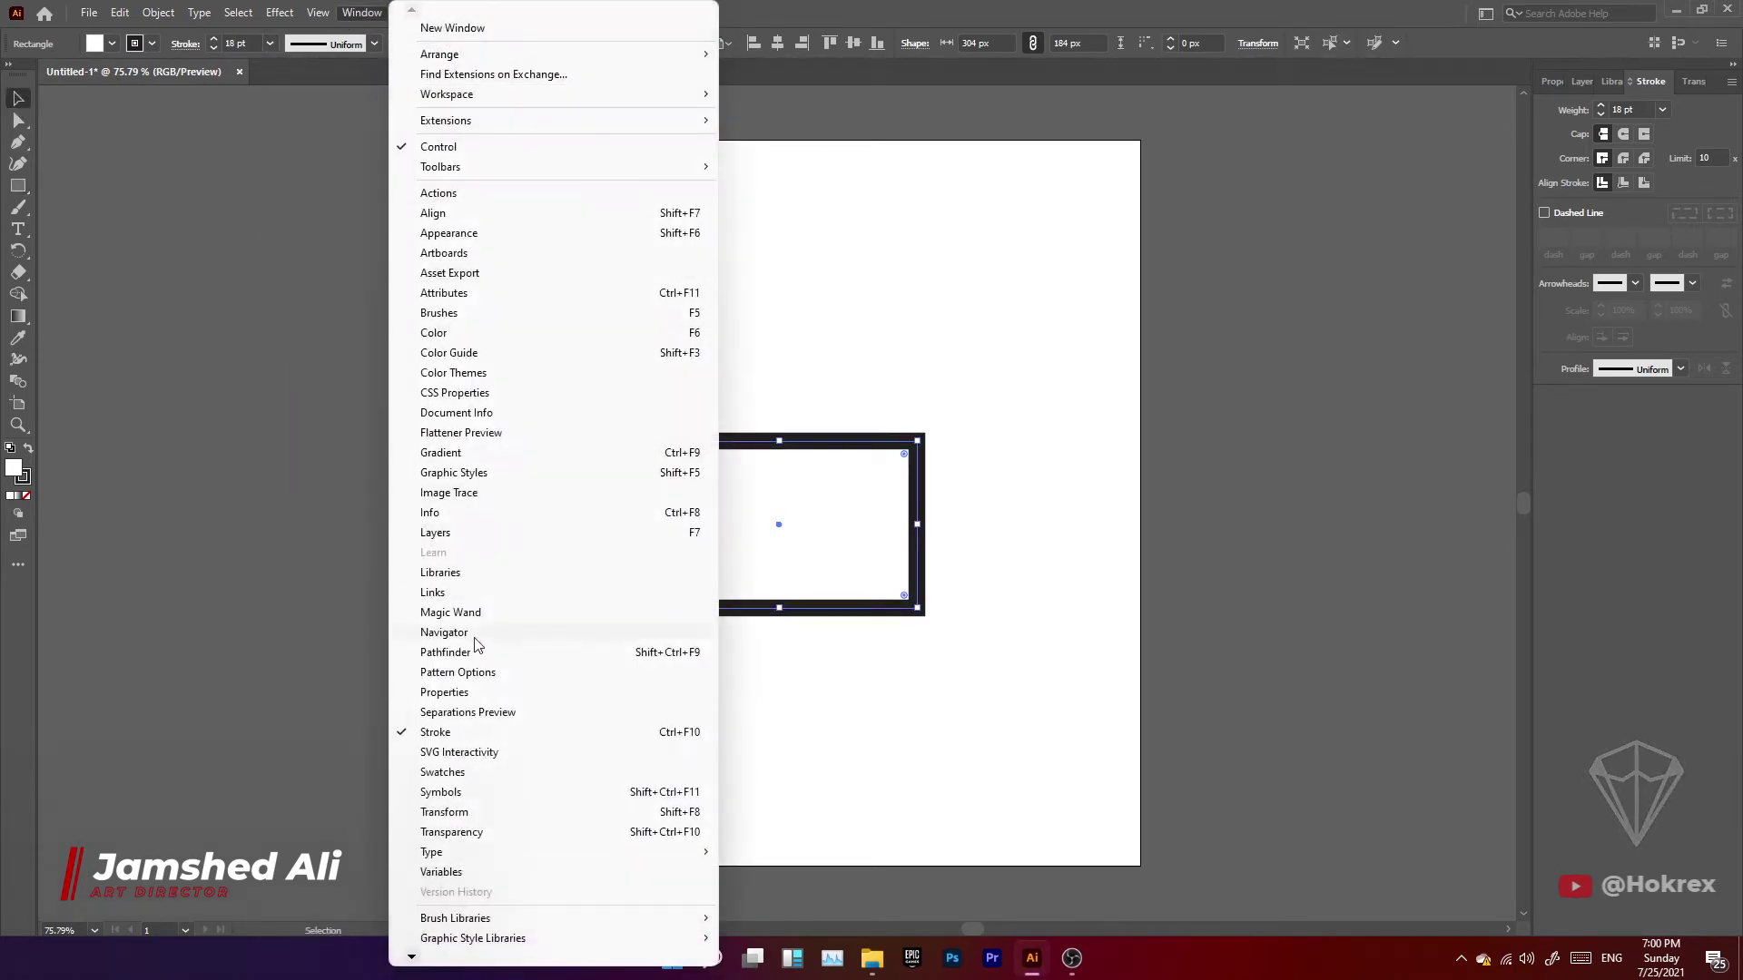
left_click(1429, 293)
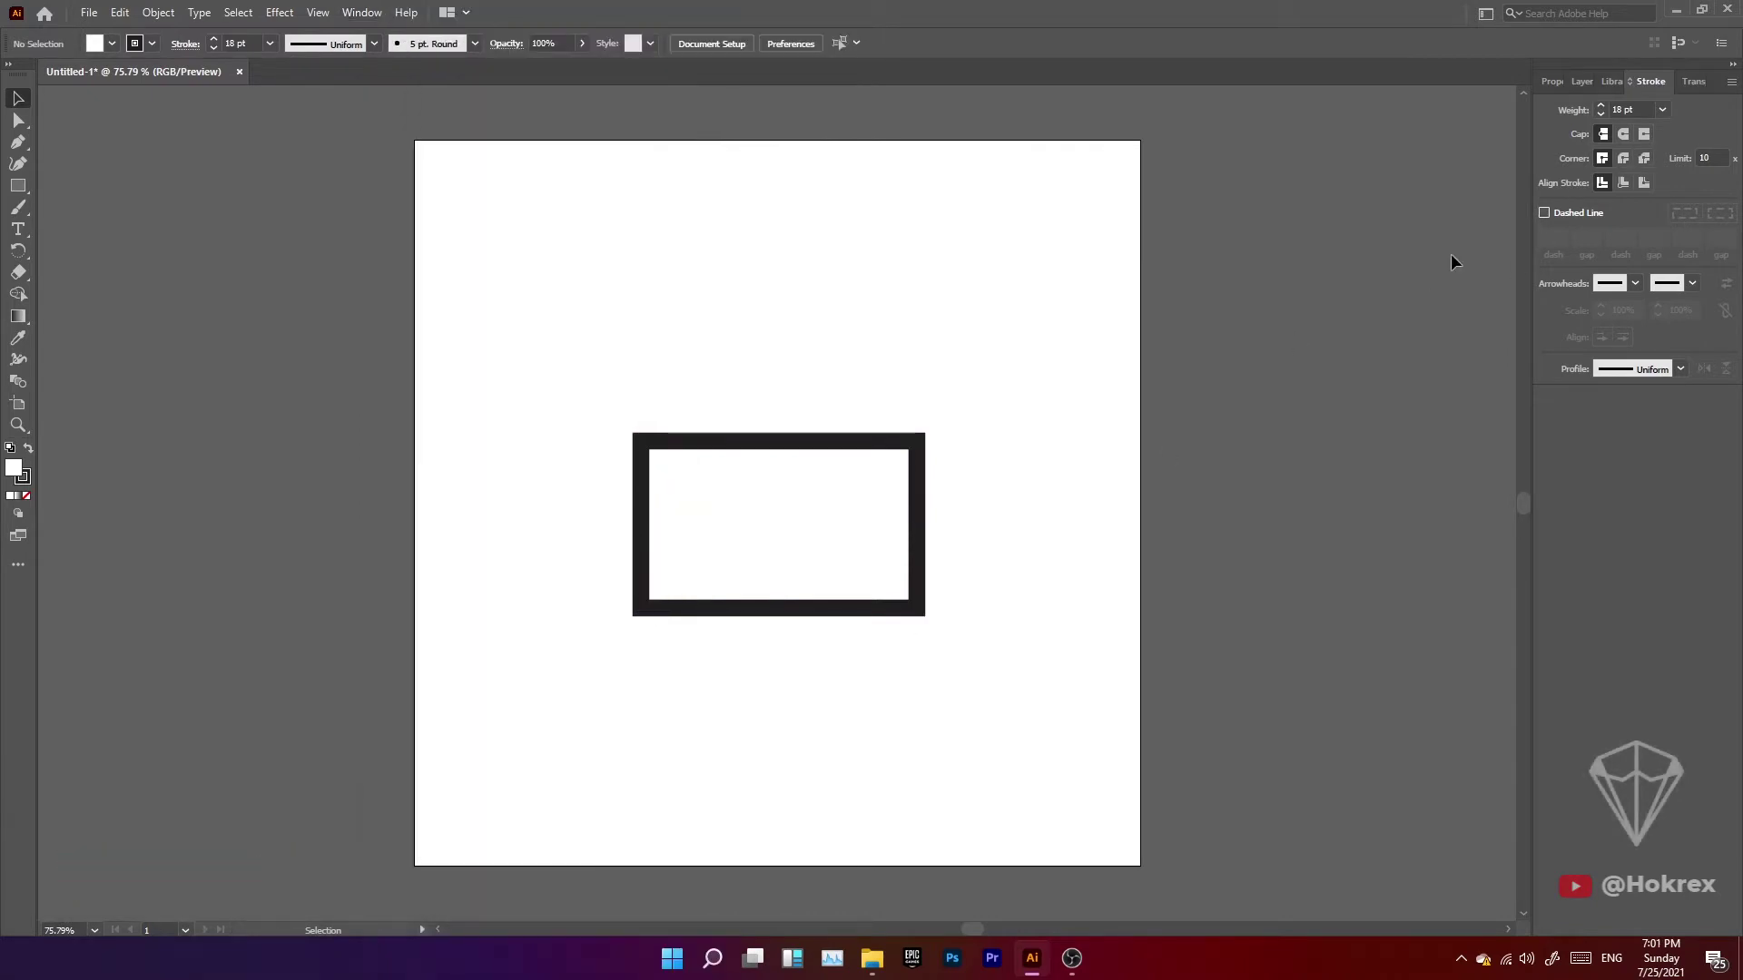
left_click(885, 441)
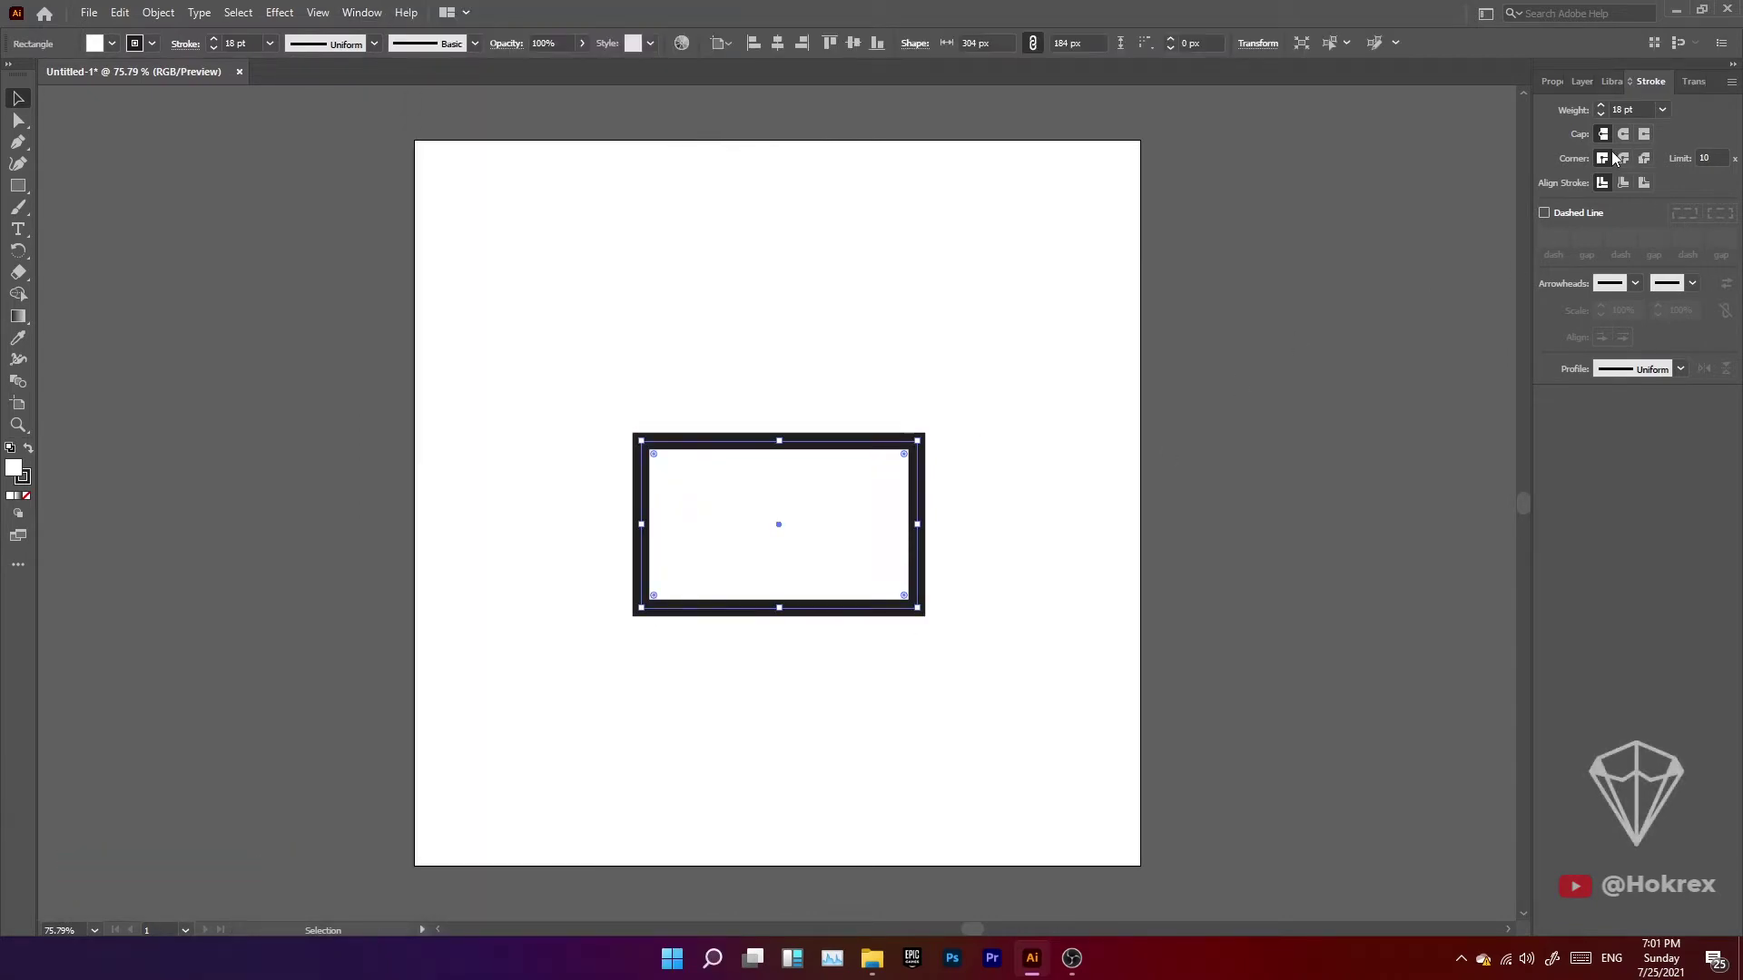
Draw a vertical line from the rectangle's top to bottom edge with the Pen, fitting its top anchor to the frame.
key("p")
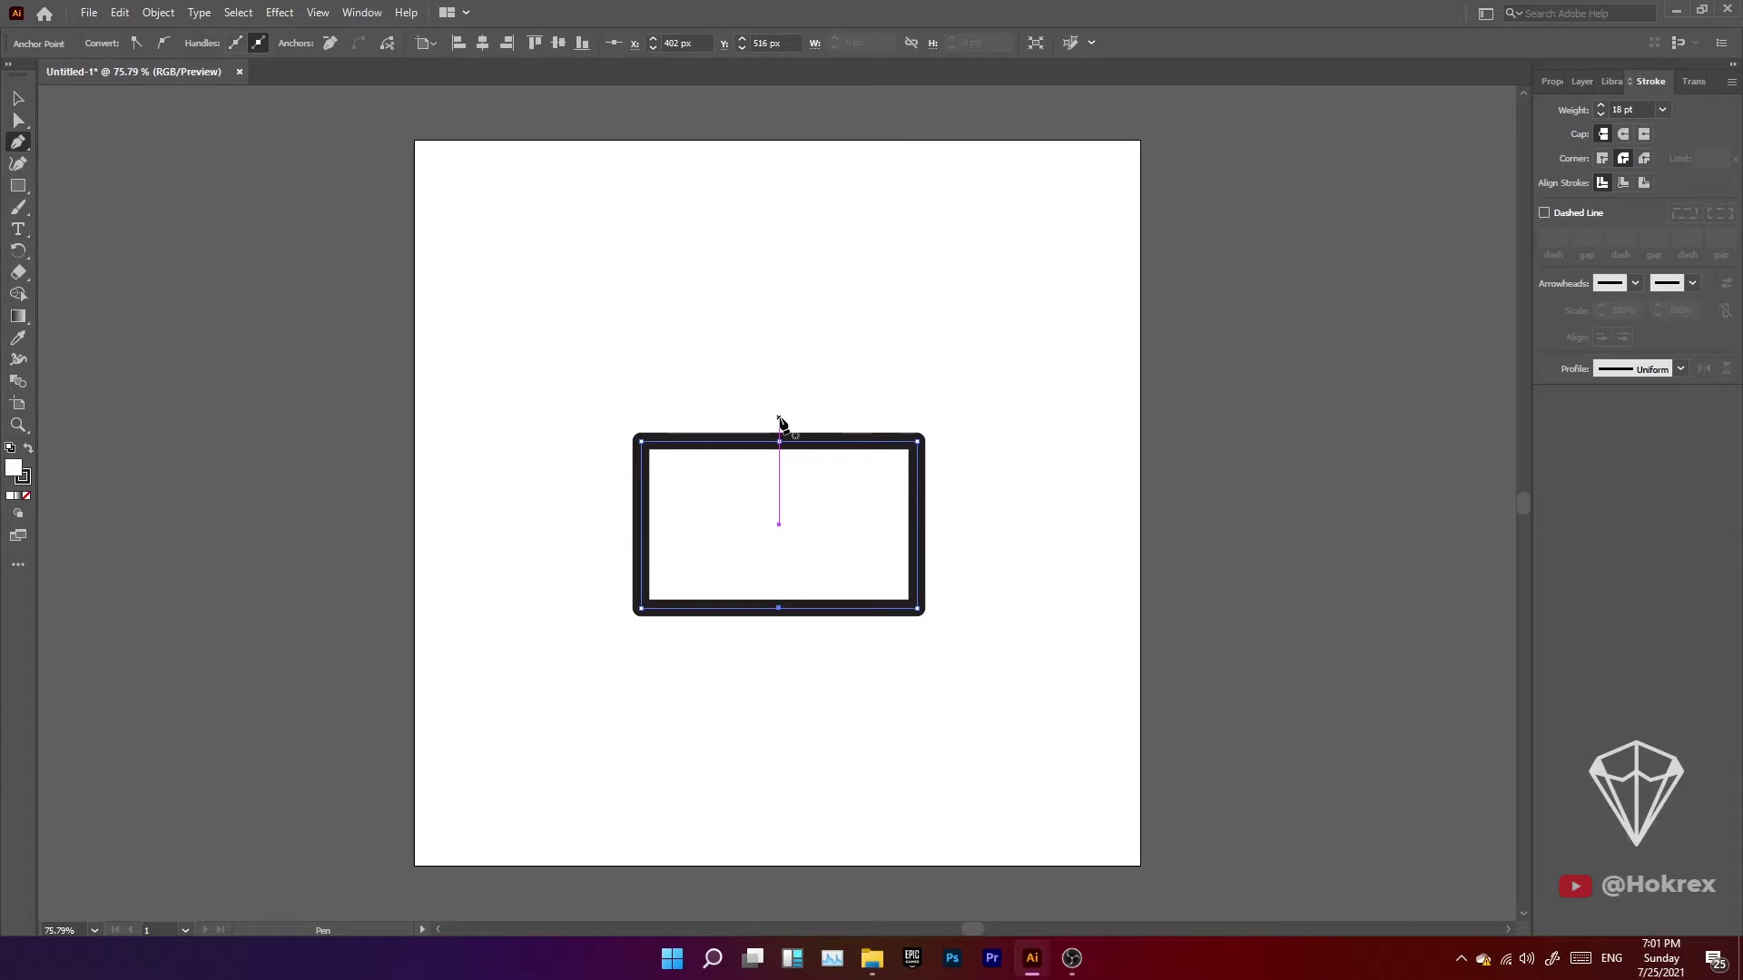
left_click(779, 420)
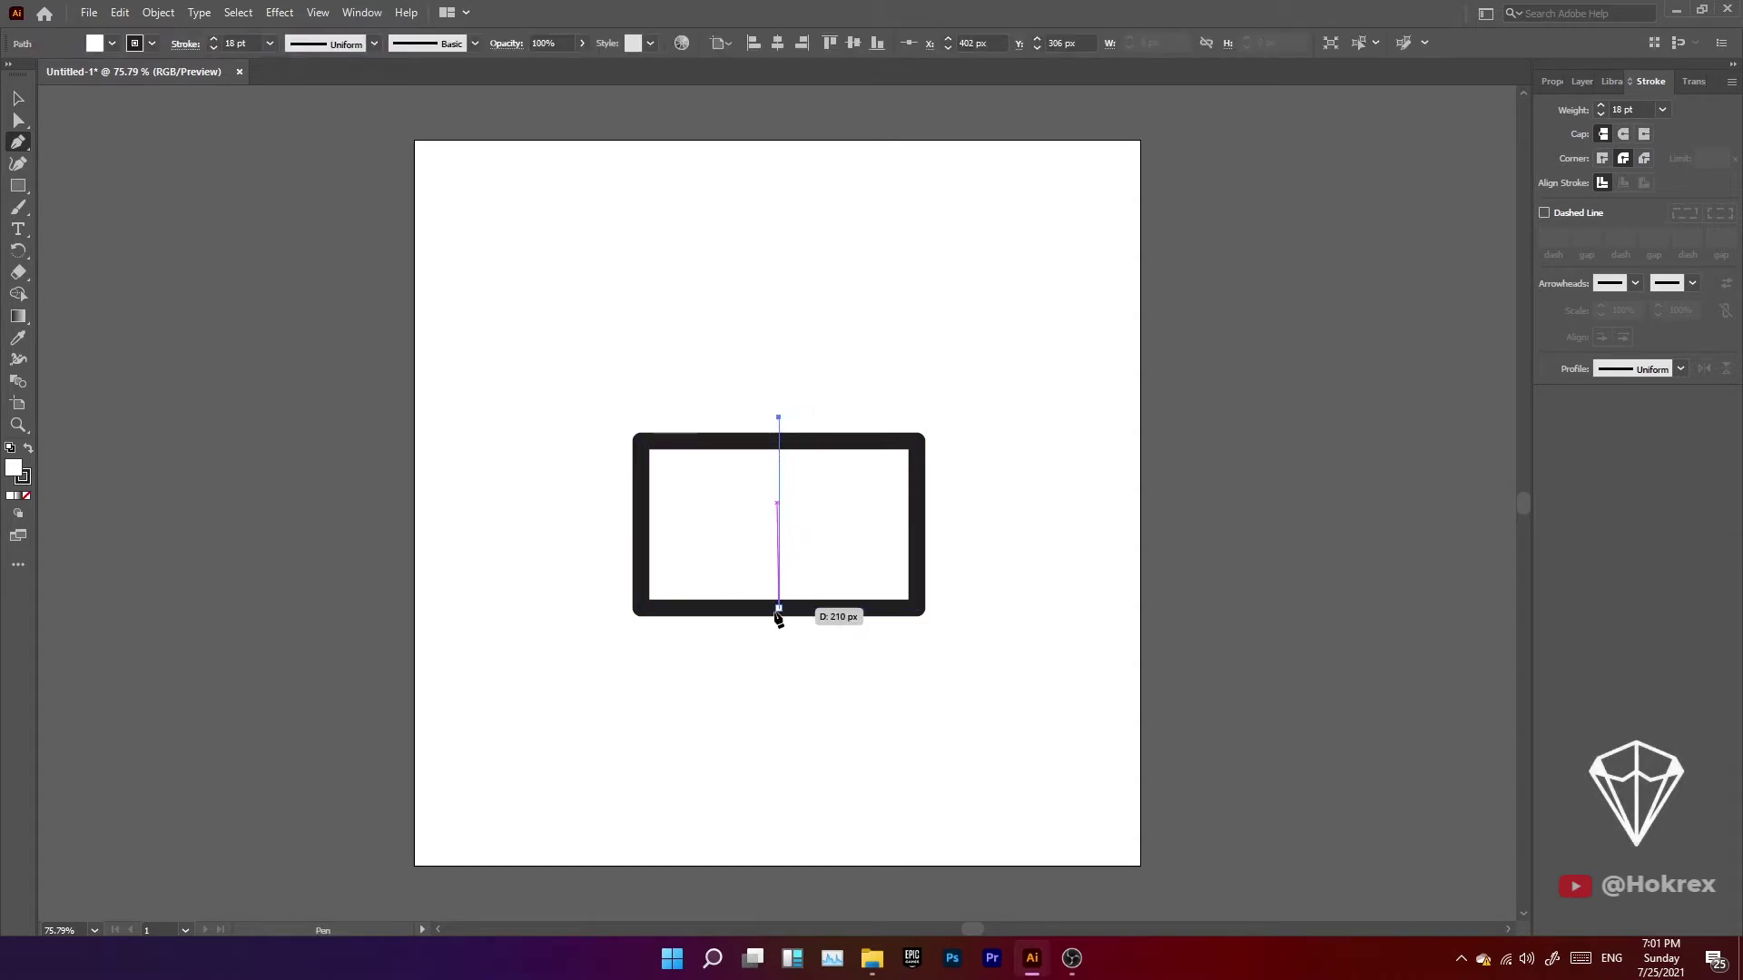
left_click(779, 608)
key("a")
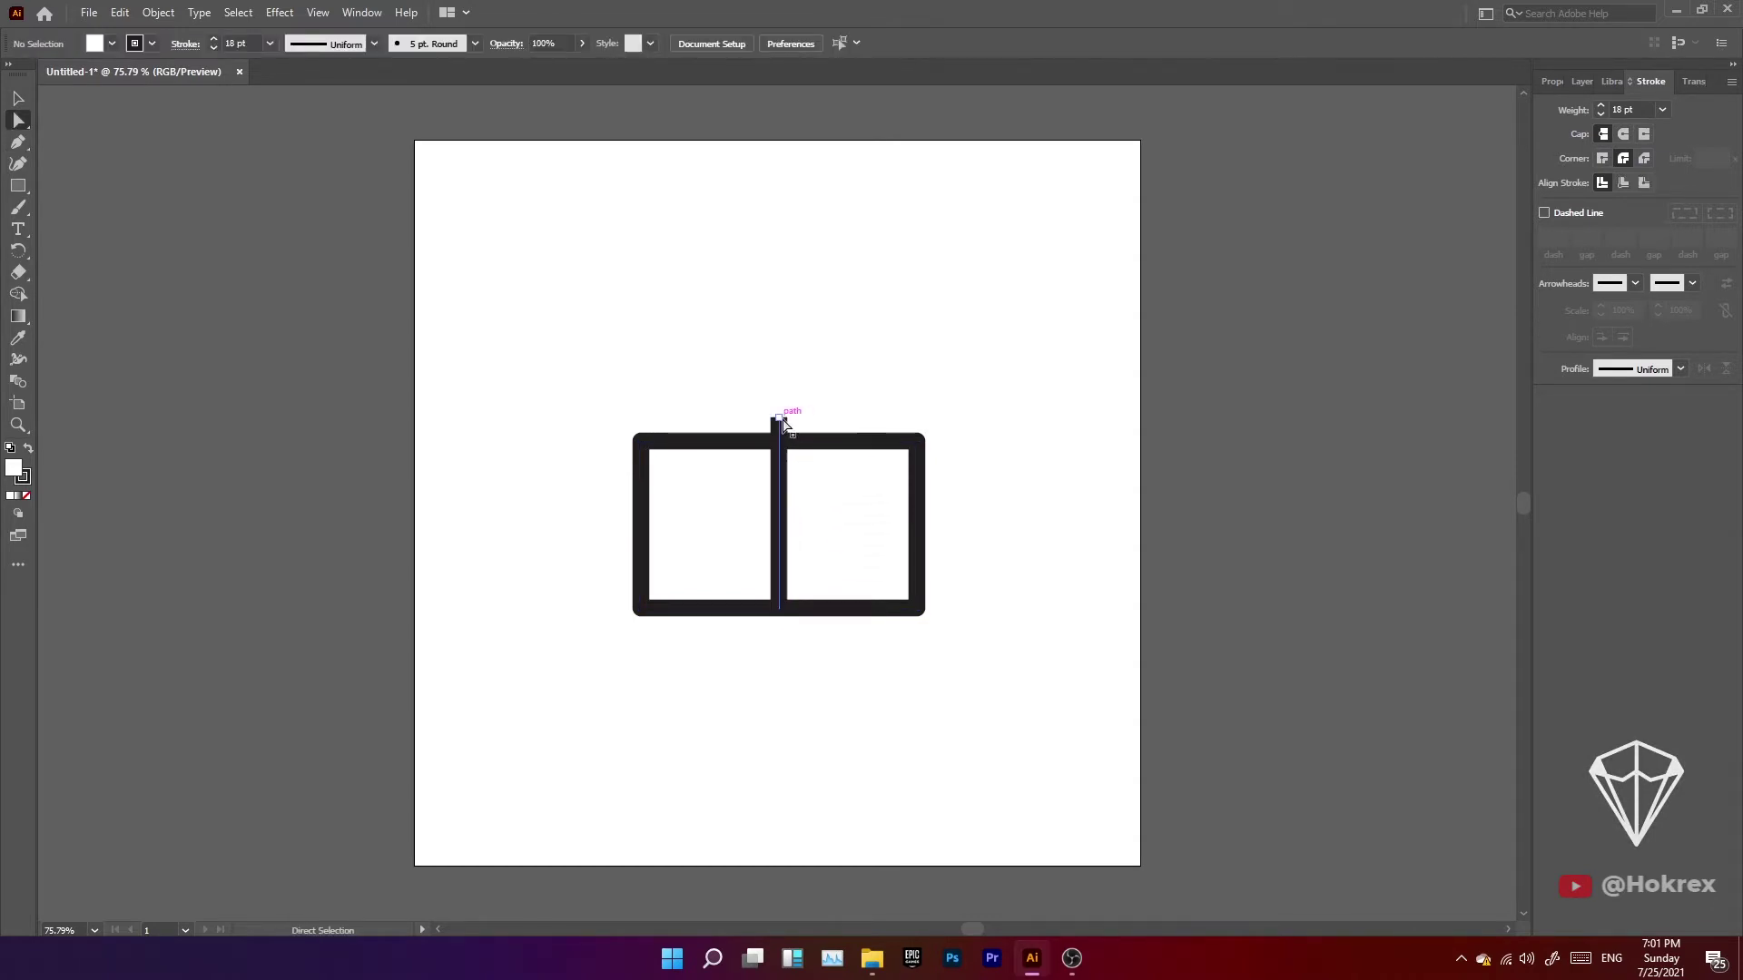
left_click_drag(780, 420, 781, 443)
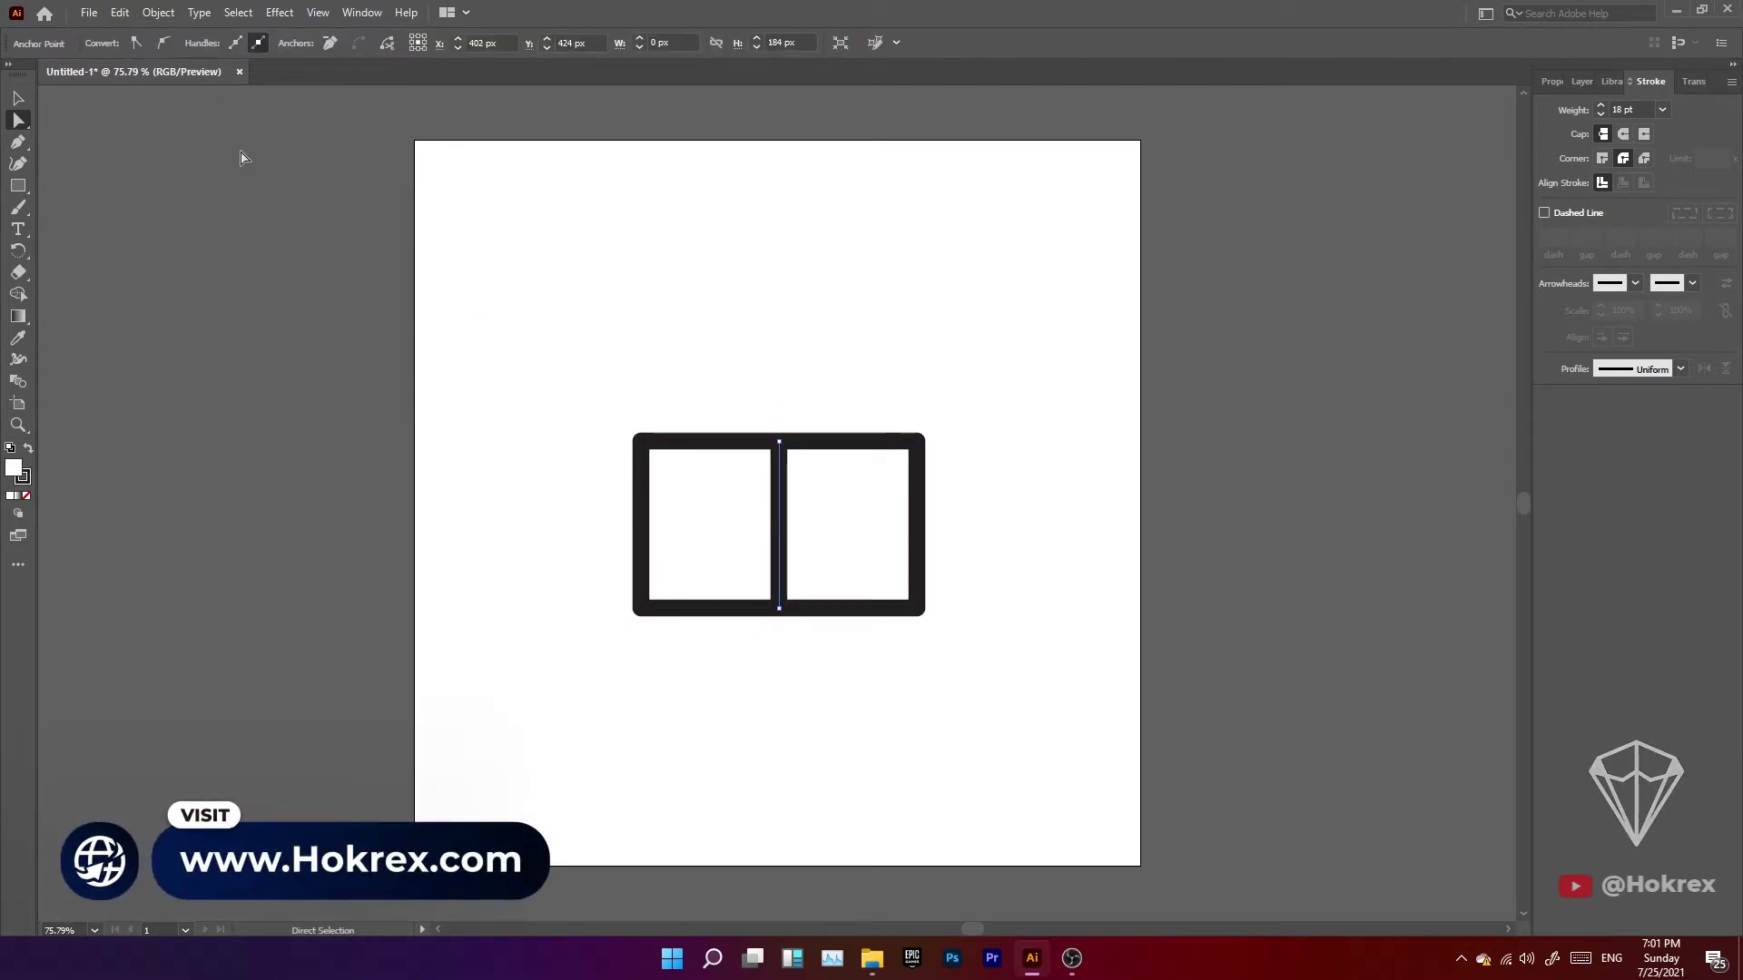
Set the vertical divider line's stroke weight to 8 pt.
left_click(549, 284)
key("v")
left_click(784, 495)
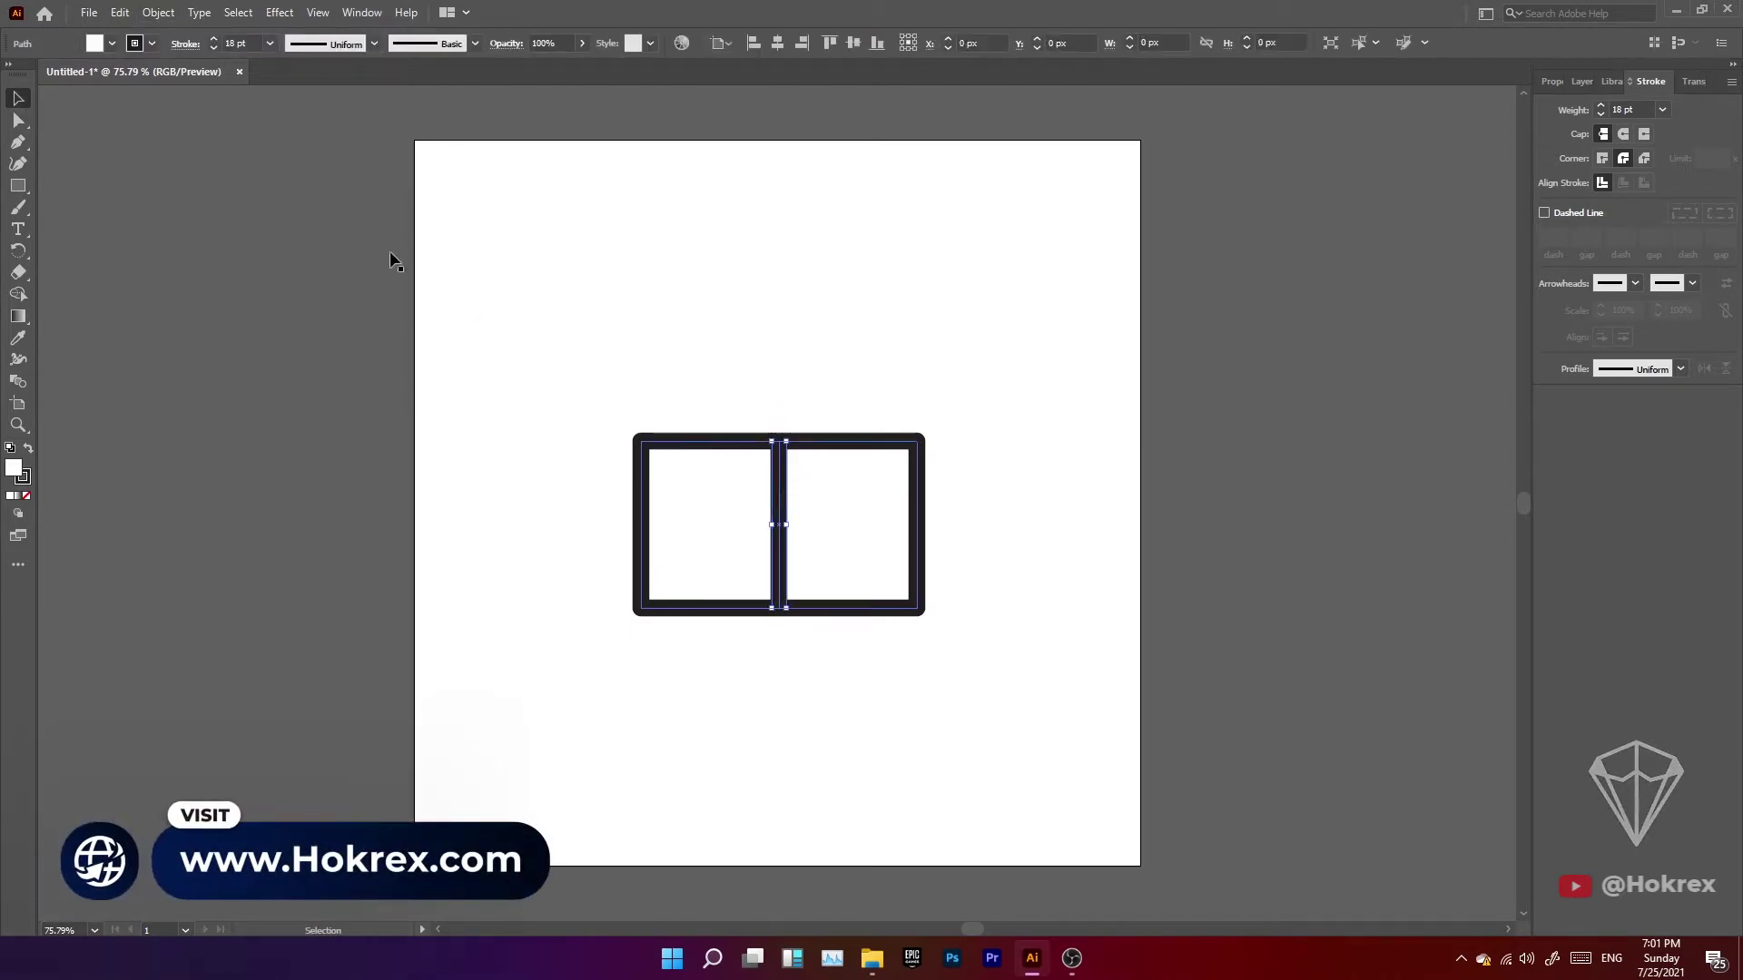
left_click(270, 44)
left_click(303, 279)
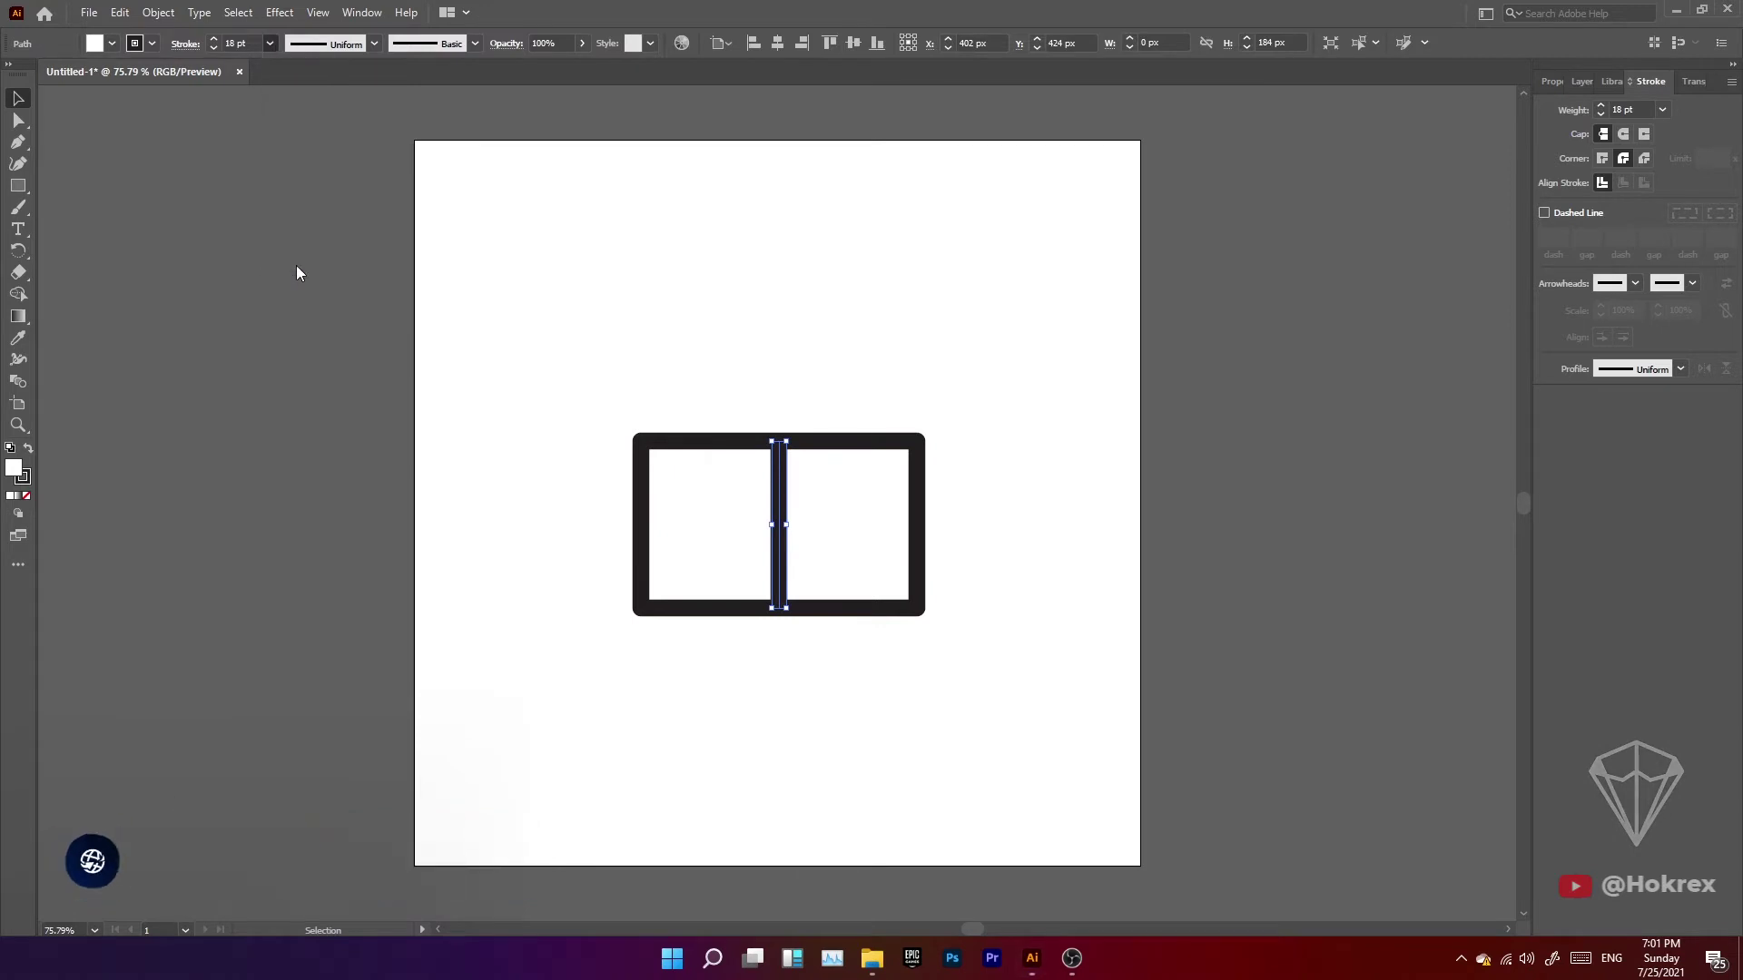
left_click(828, 323)
Copy the divider 90 px right and another copy 184 px left, then deselect.
left_click_drag(779, 548, 863, 550)
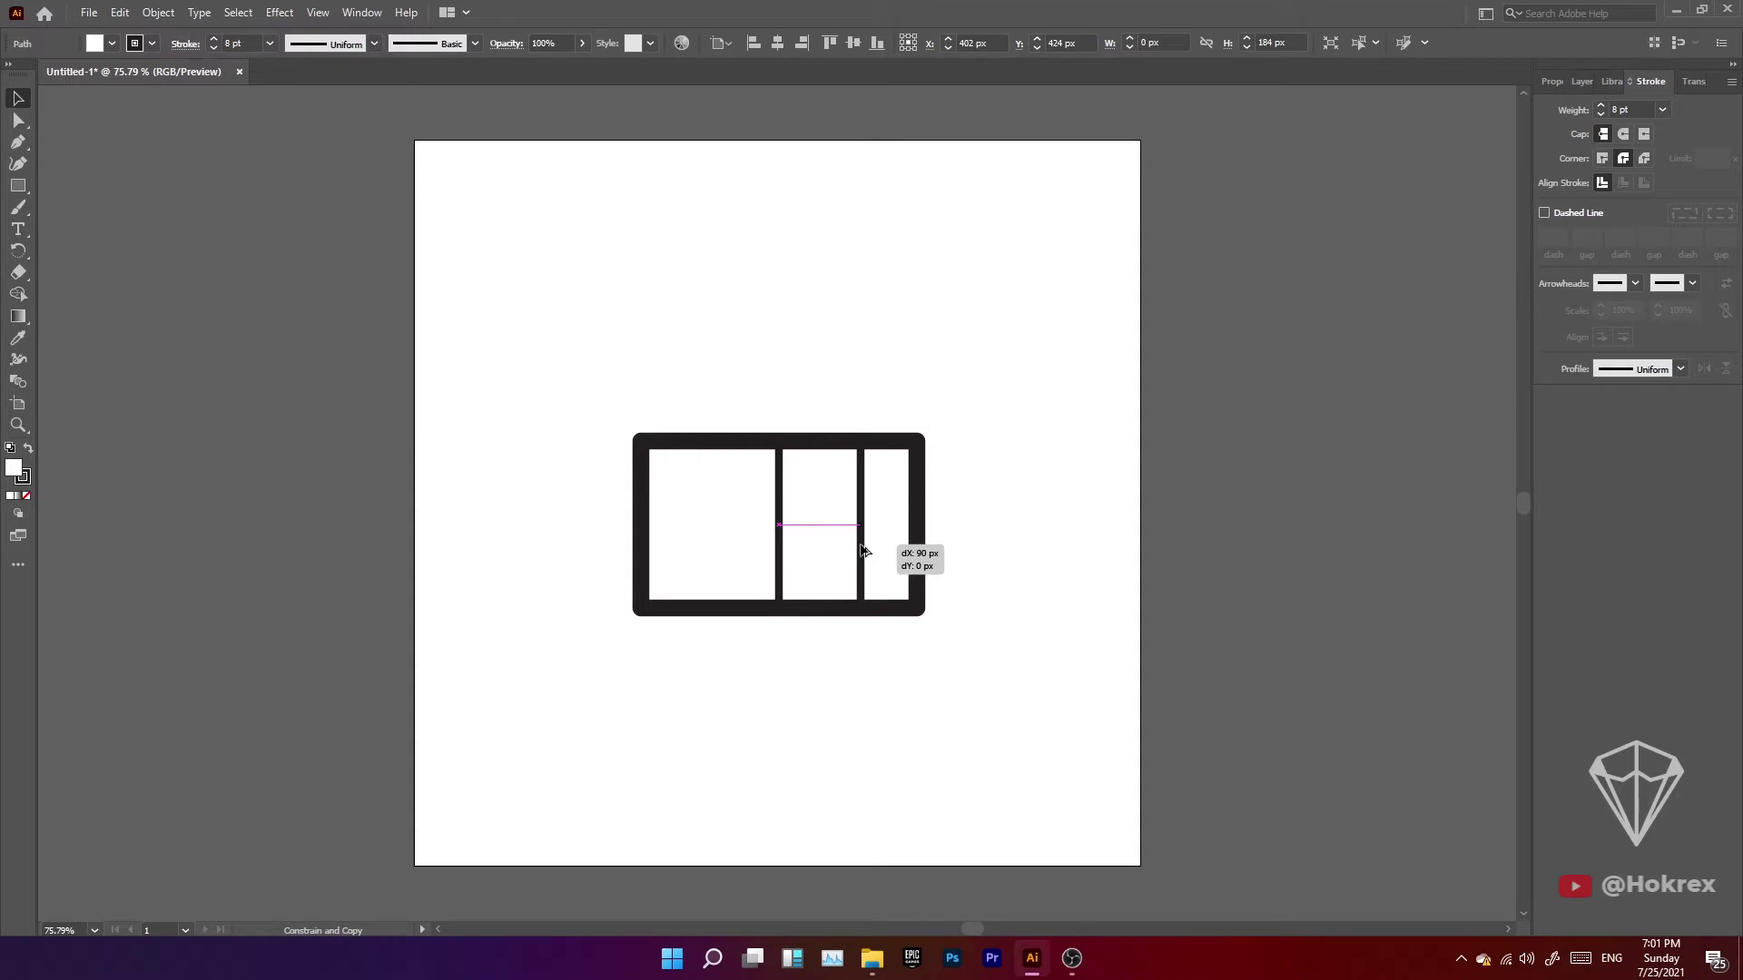
left_click_drag(863, 550, 698, 548)
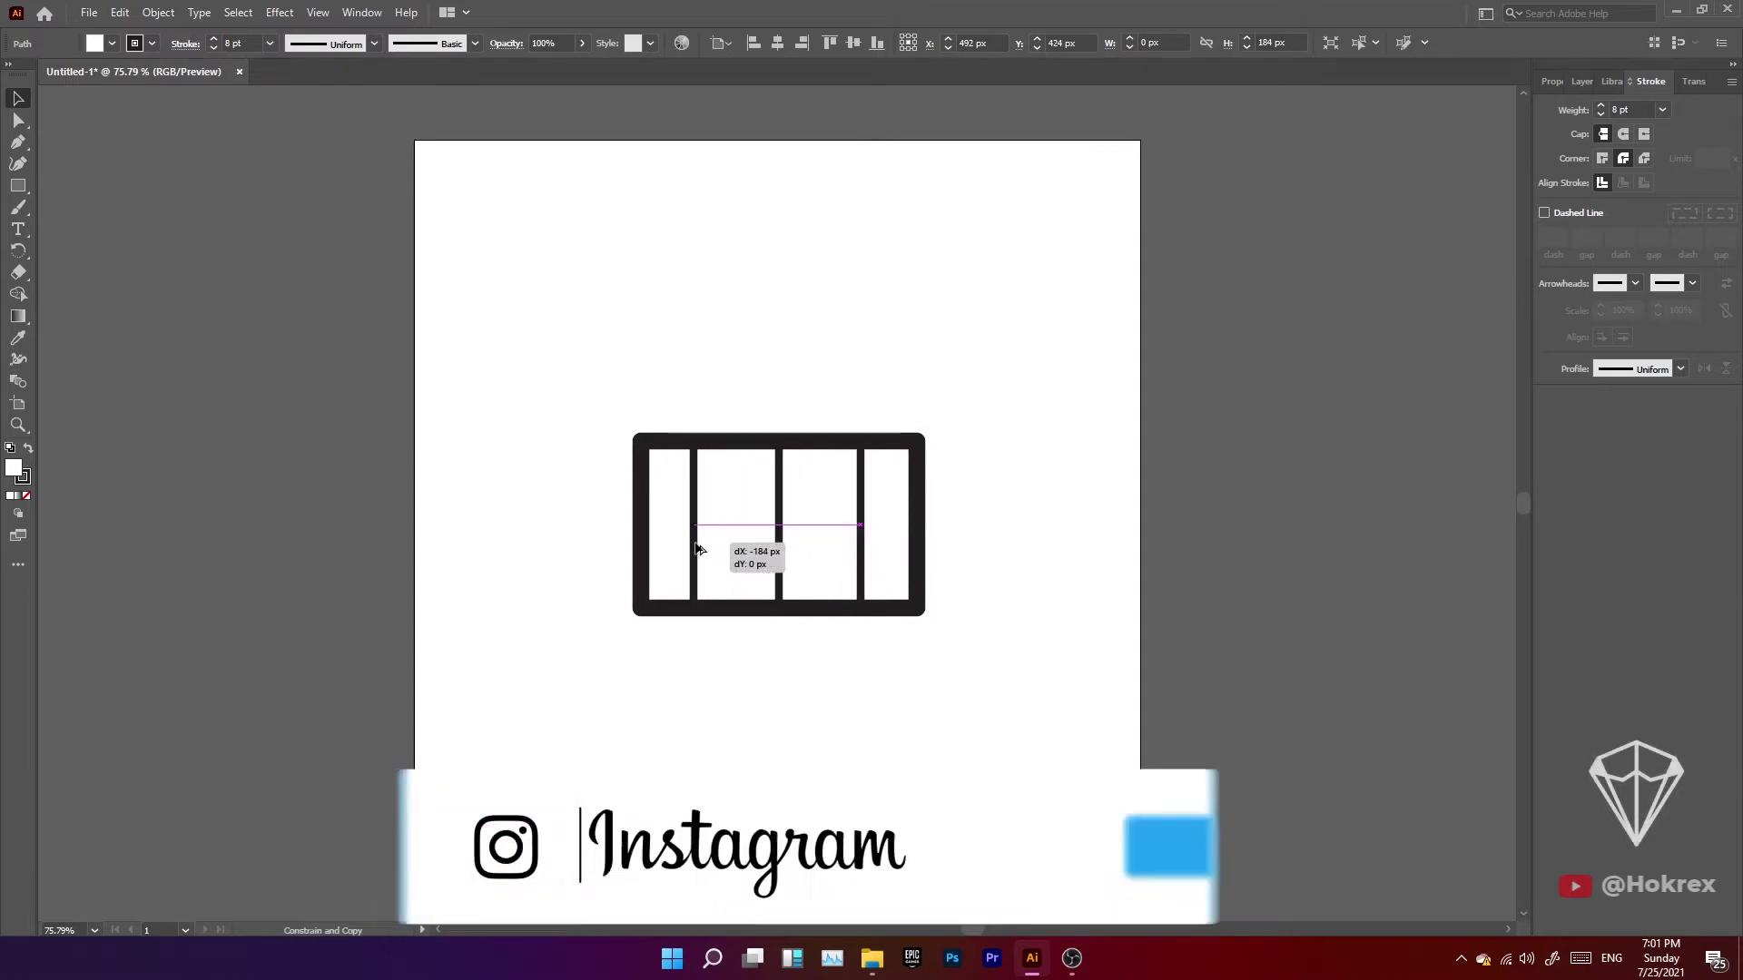
key("ctrl+shift+a")
Draw a 43 × 137 px key from the frame's top edge and round its bottom corners.
key("m")
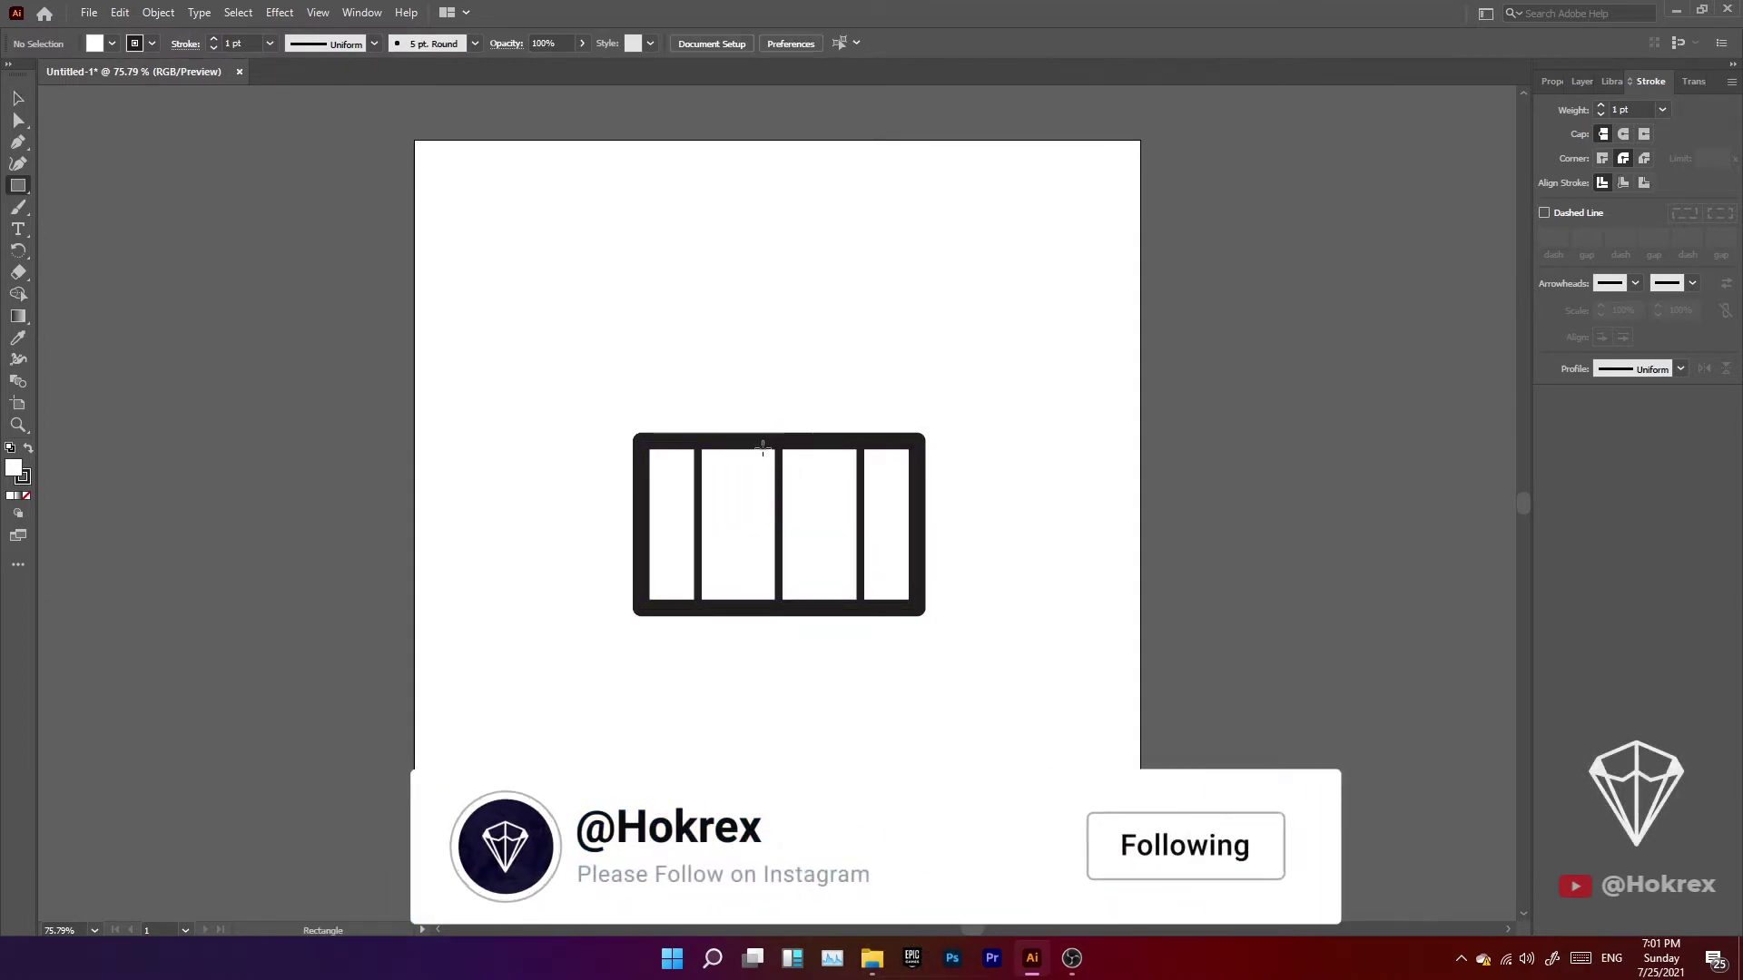
left_click_drag(760, 442, 802, 566)
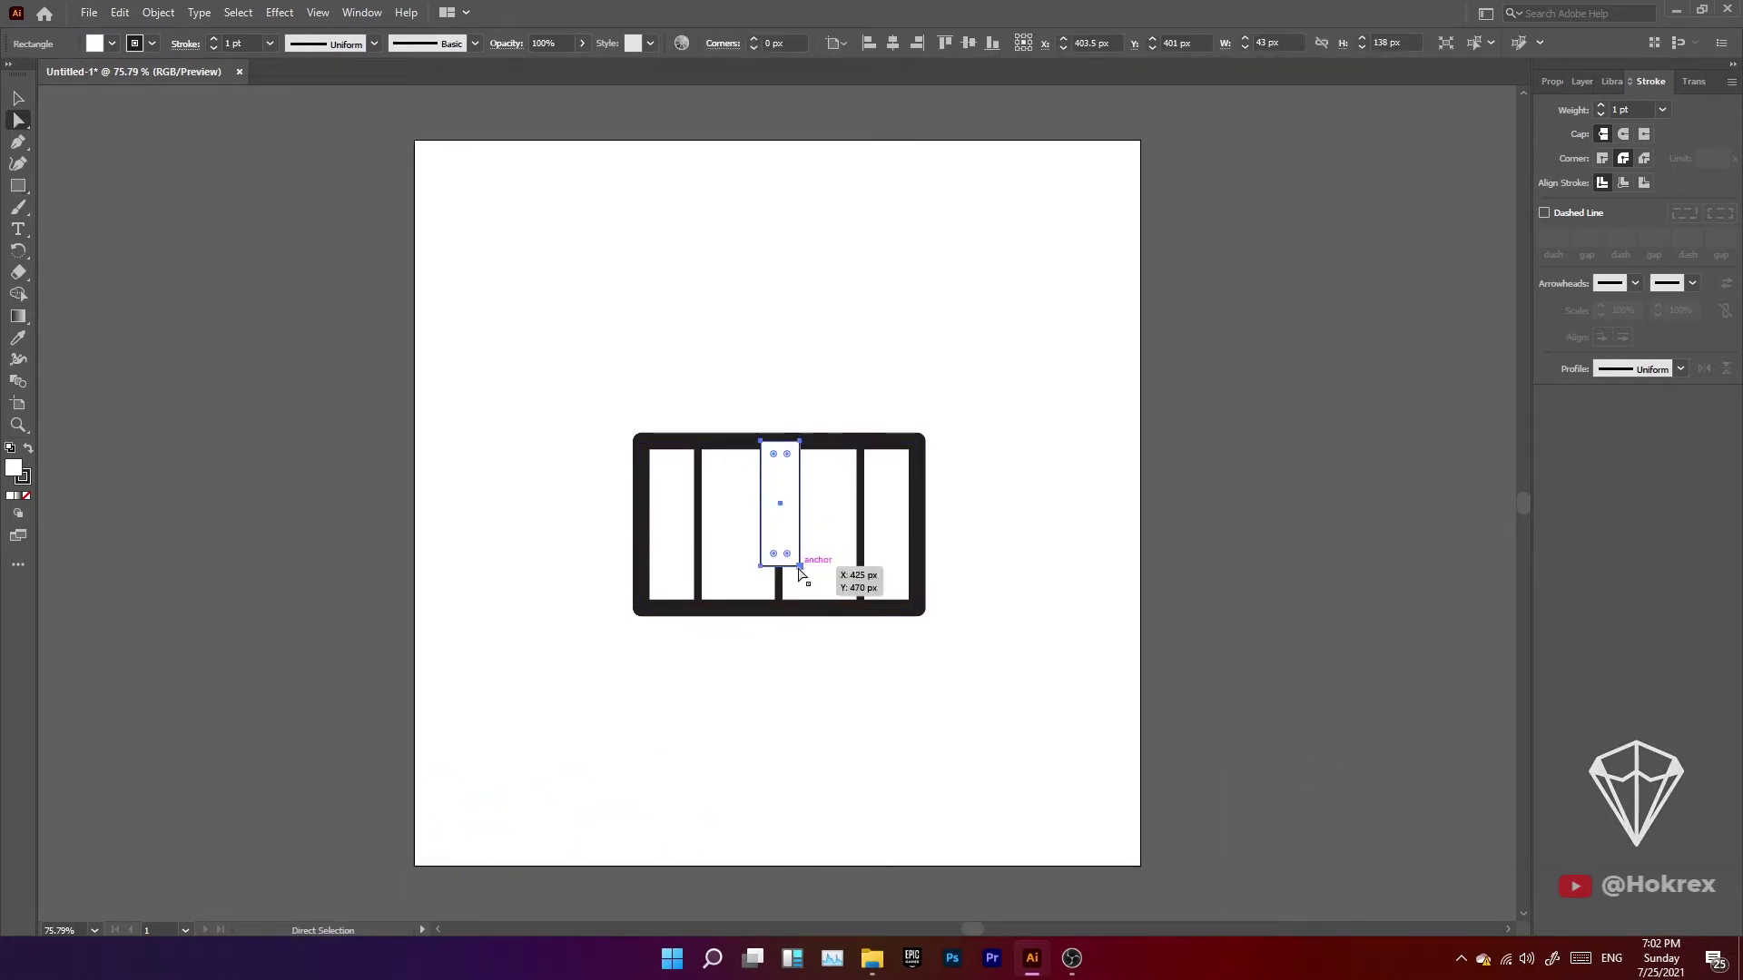
left_click(760, 567, "ctrl")
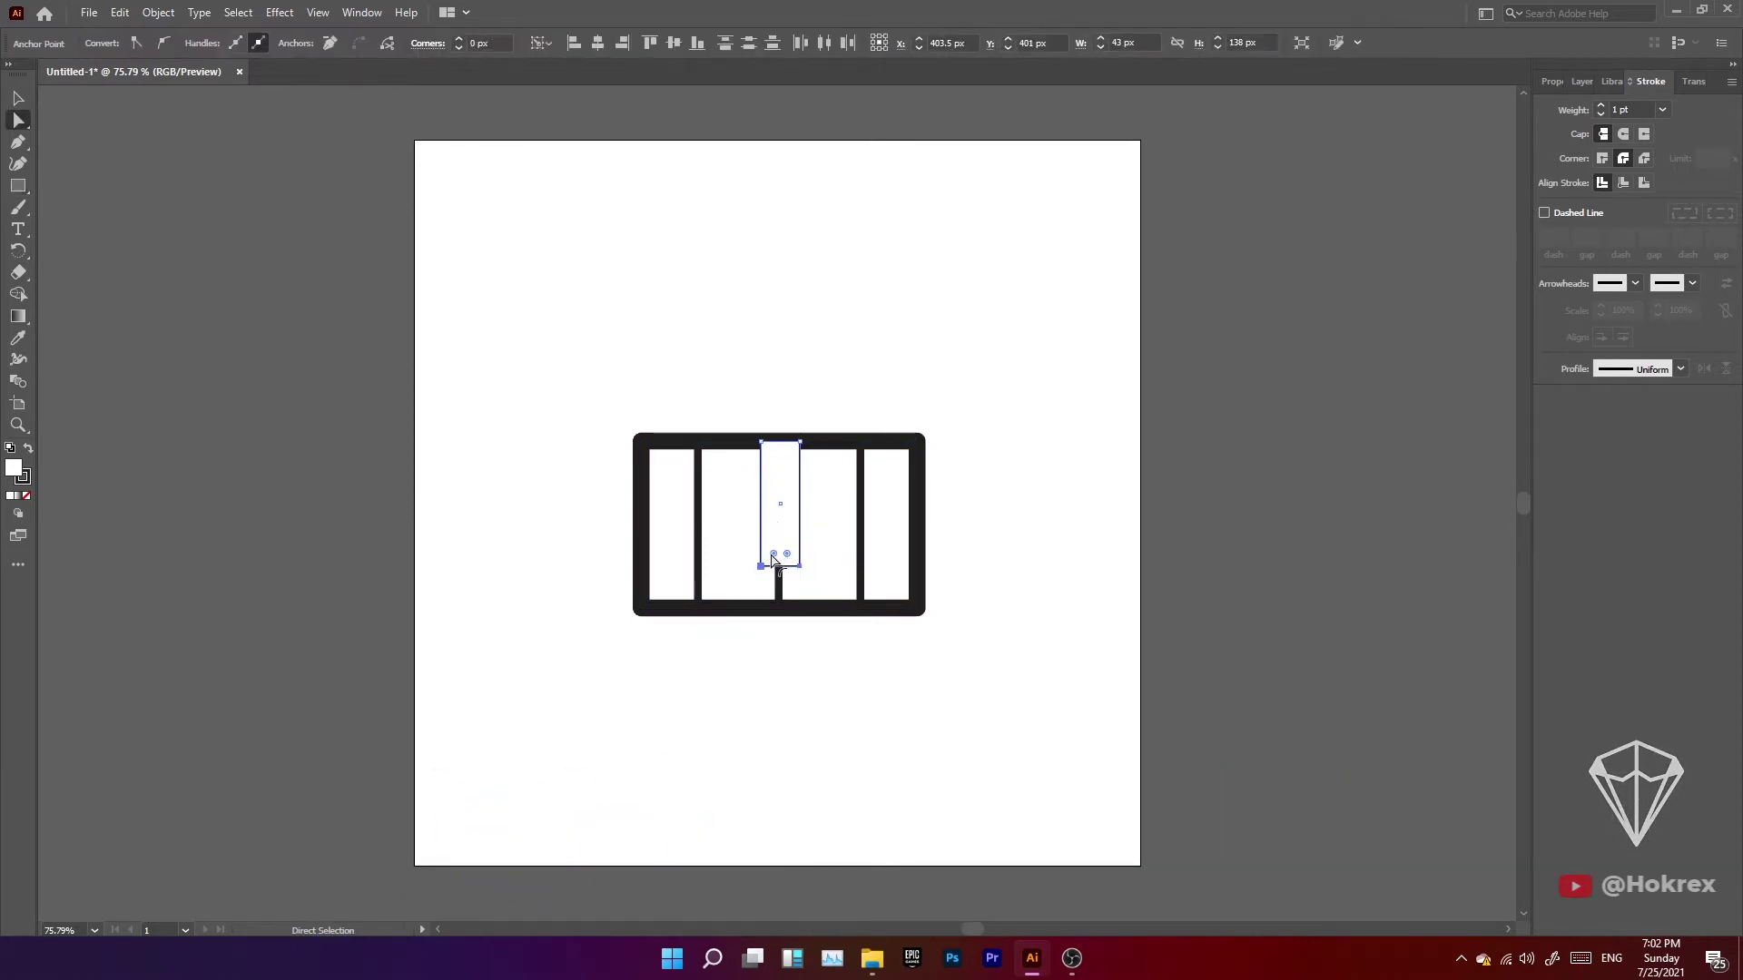
left_click_drag(772, 555, 779, 543)
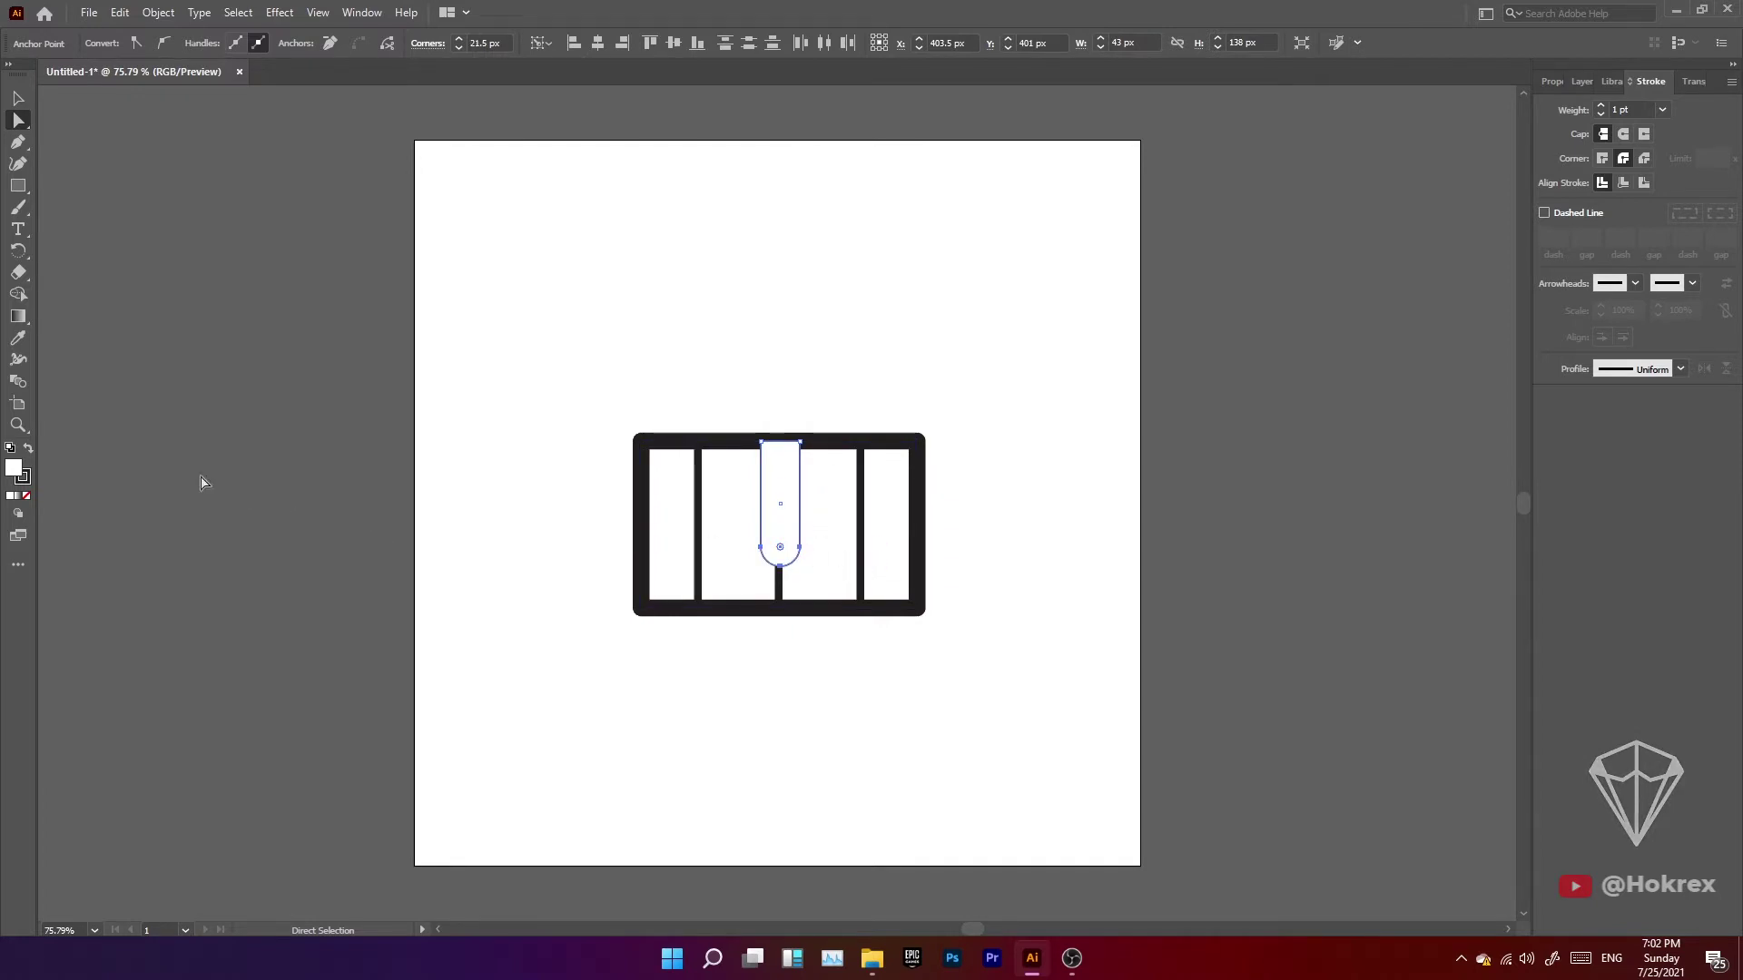
Make the key solid black by swapping fill and stroke and removing the stroke.
left_click(29, 449)
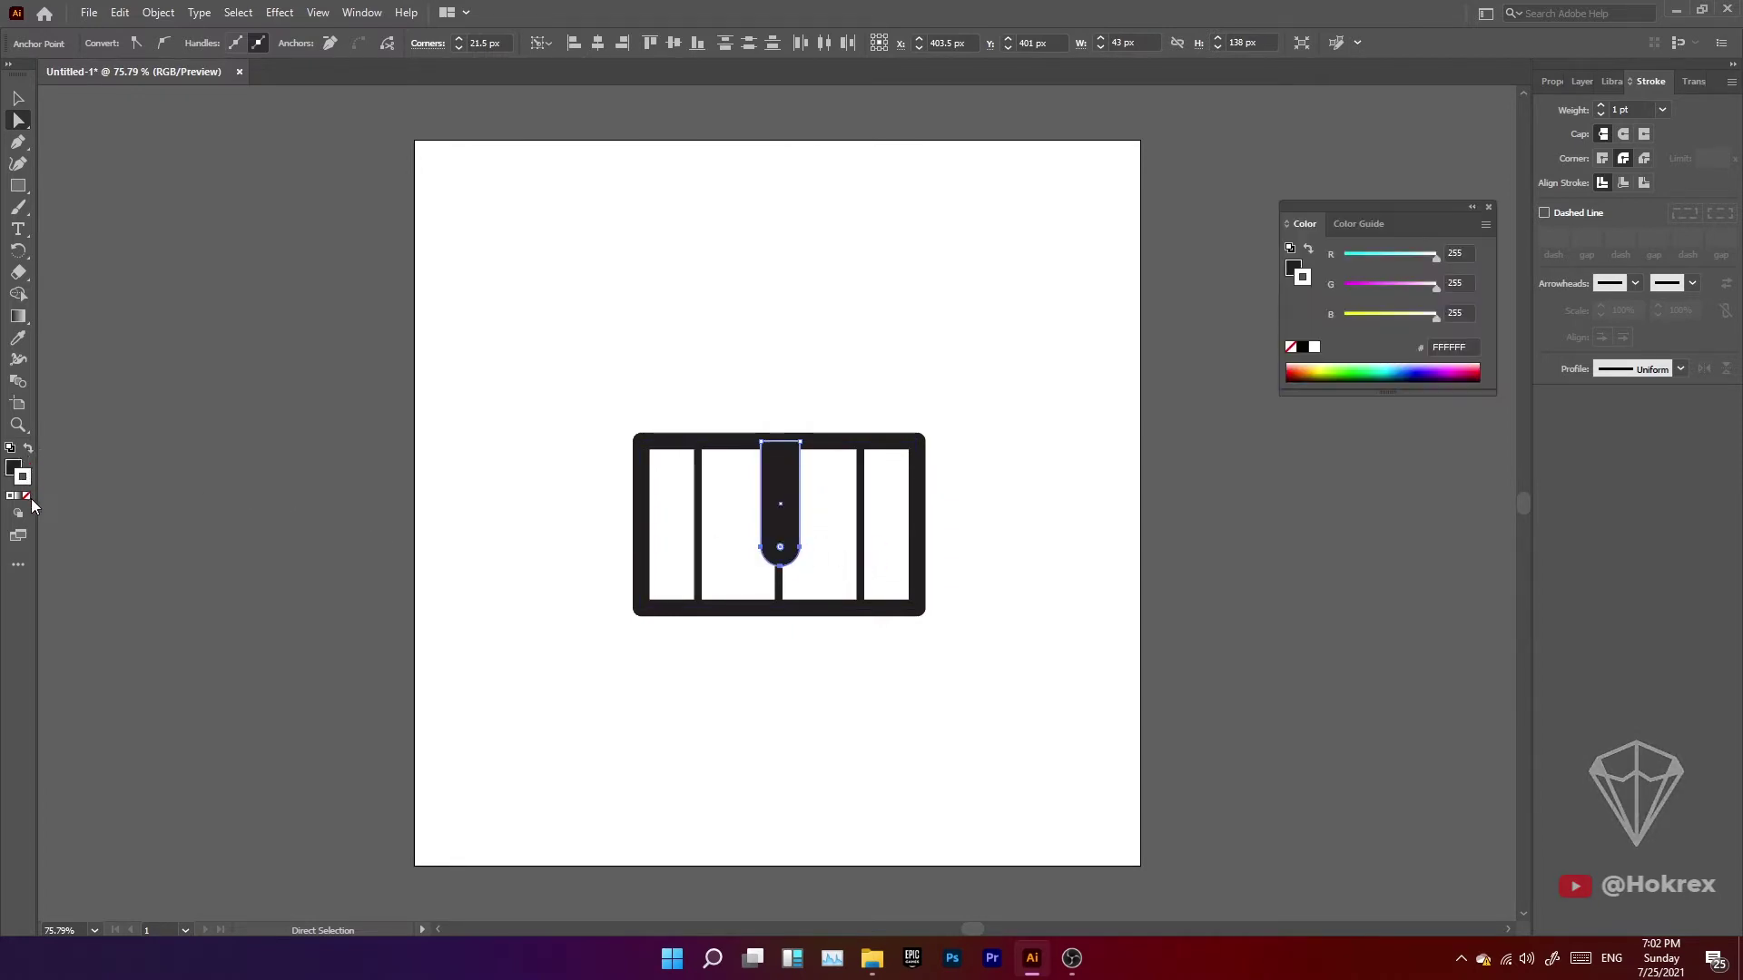
left_click(27, 496)
key("x")
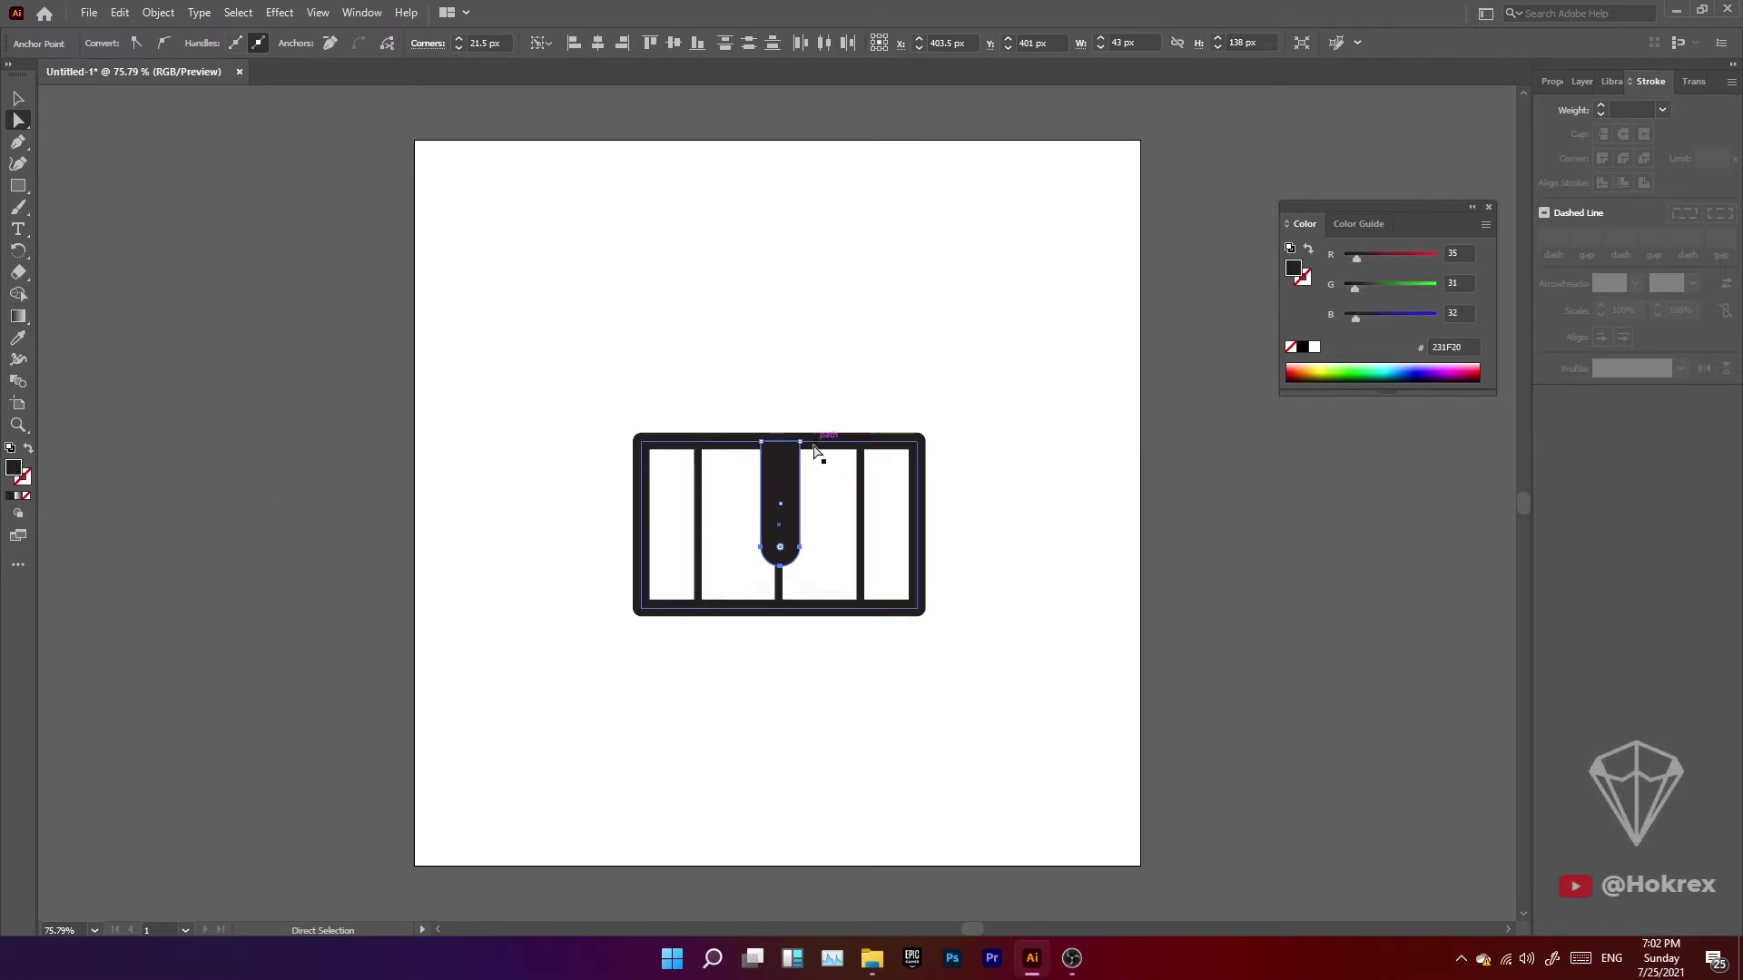
left_click(837, 374)
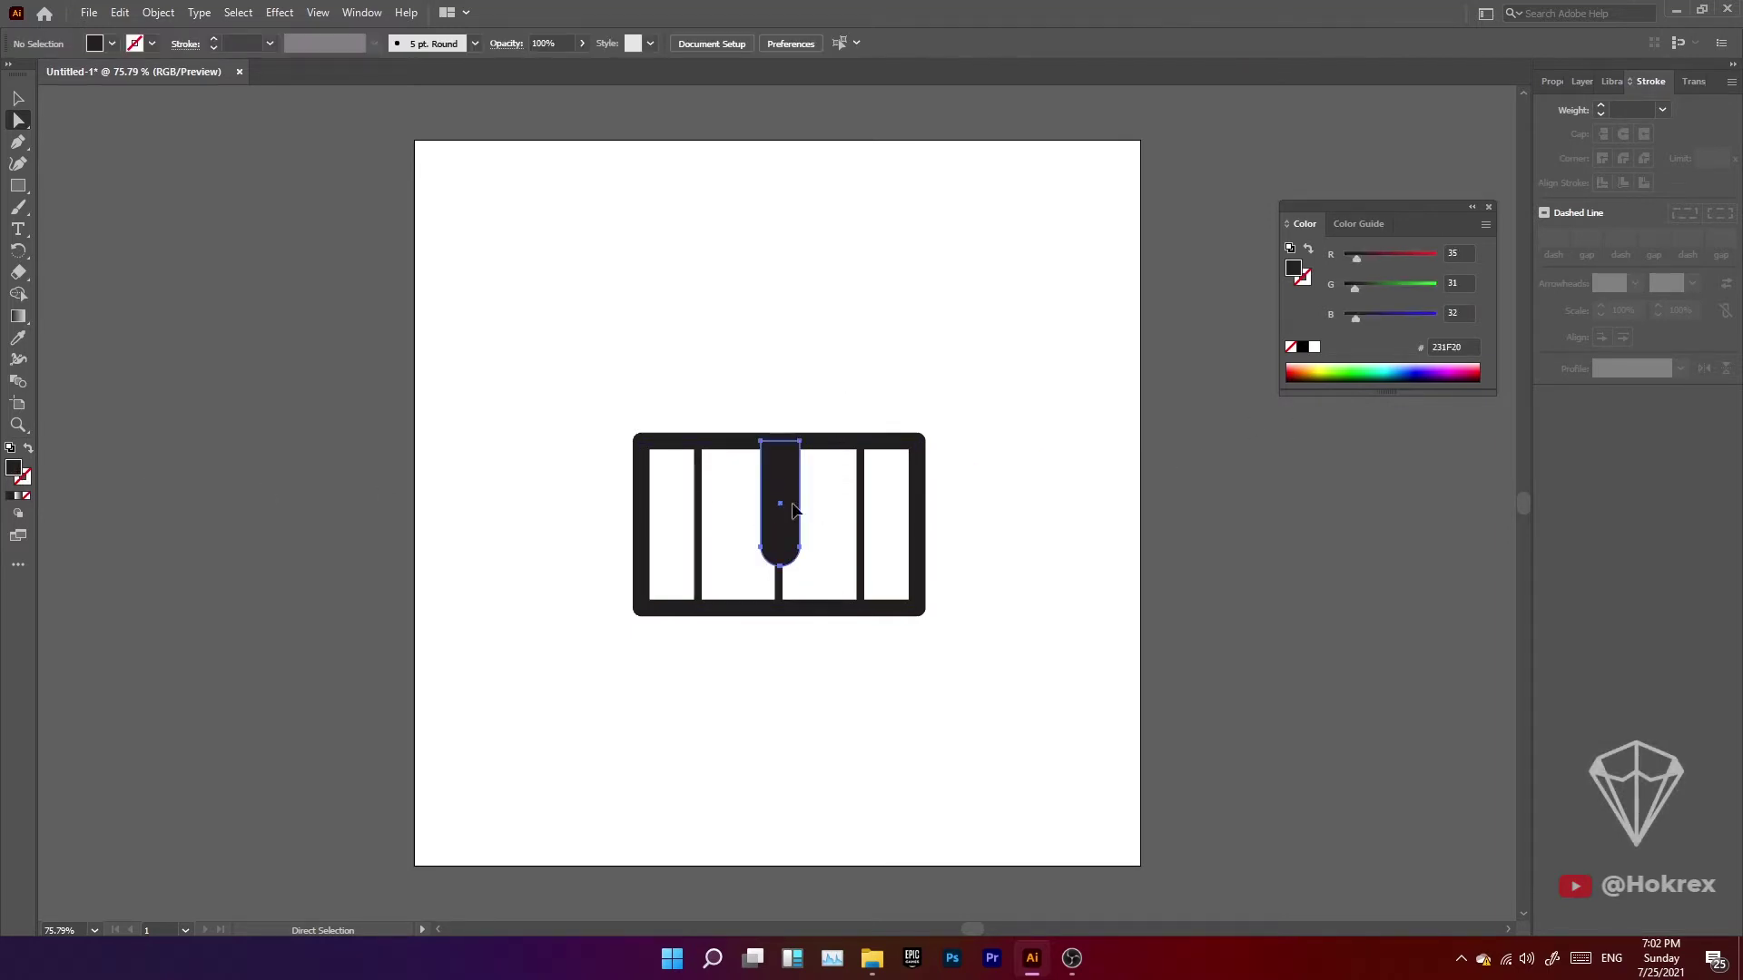
Shorten the black key to 126 px tall, aligned to the frame's top.
left_click(785, 495)
key("v")
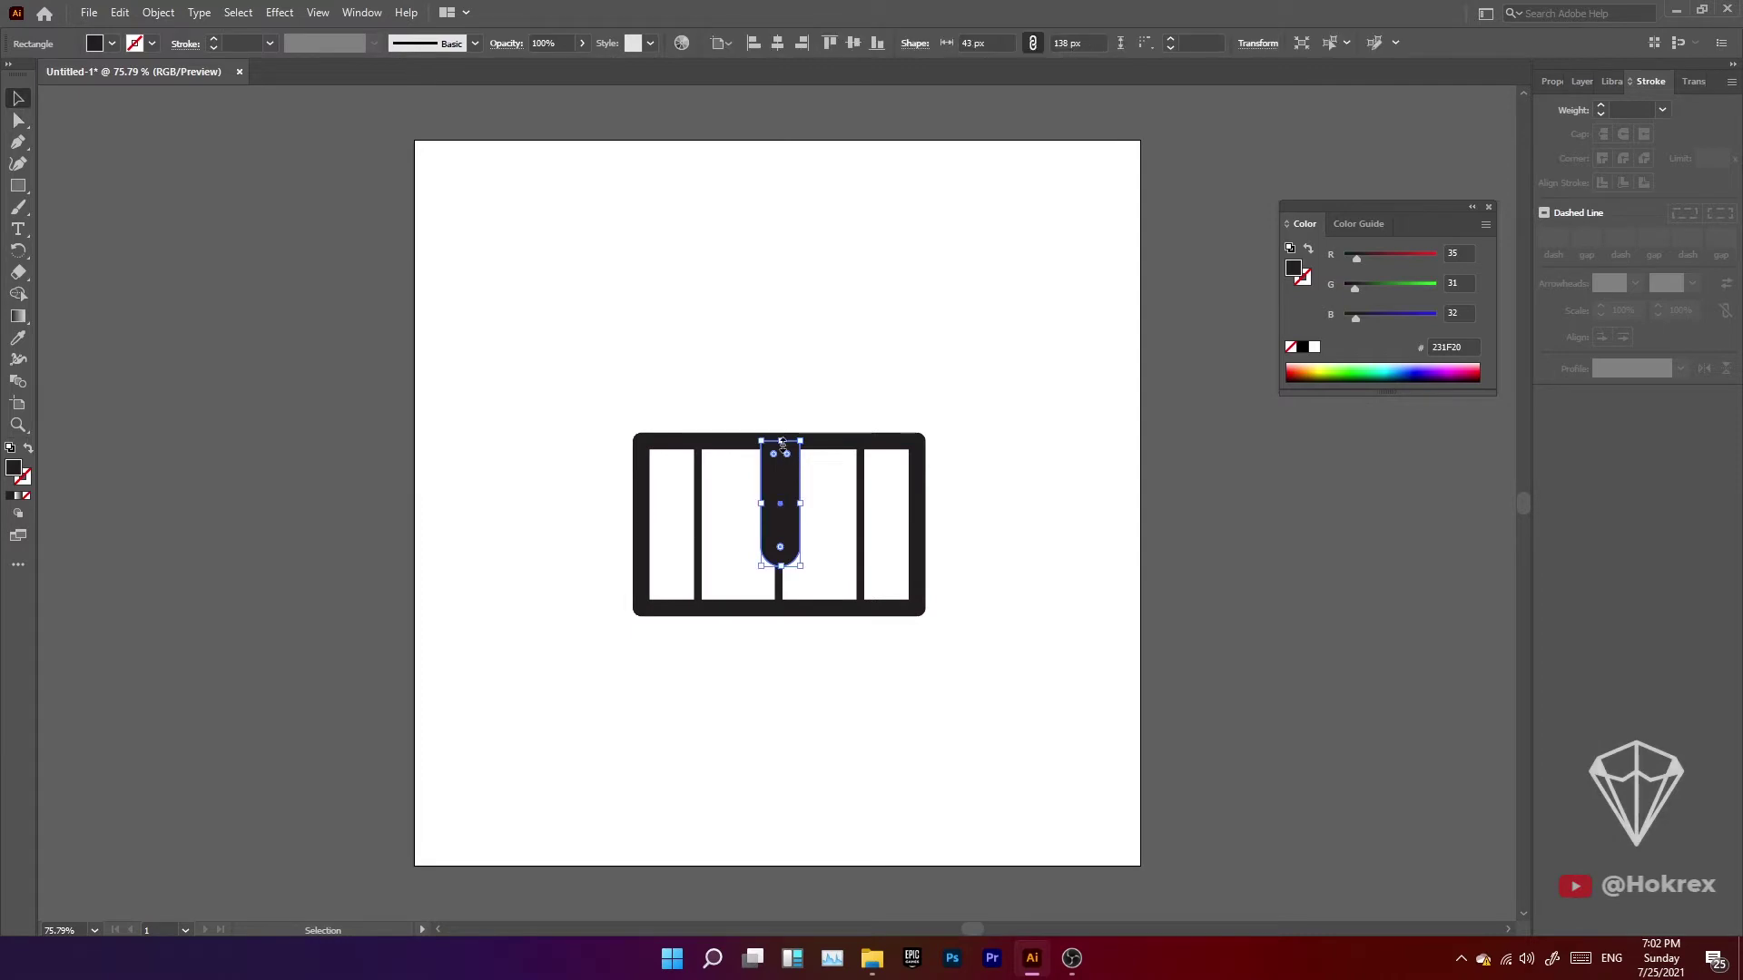
left_click_drag(782, 443, 786, 474)
left_click_drag(781, 541, 783, 557)
left_click(1011, 569)
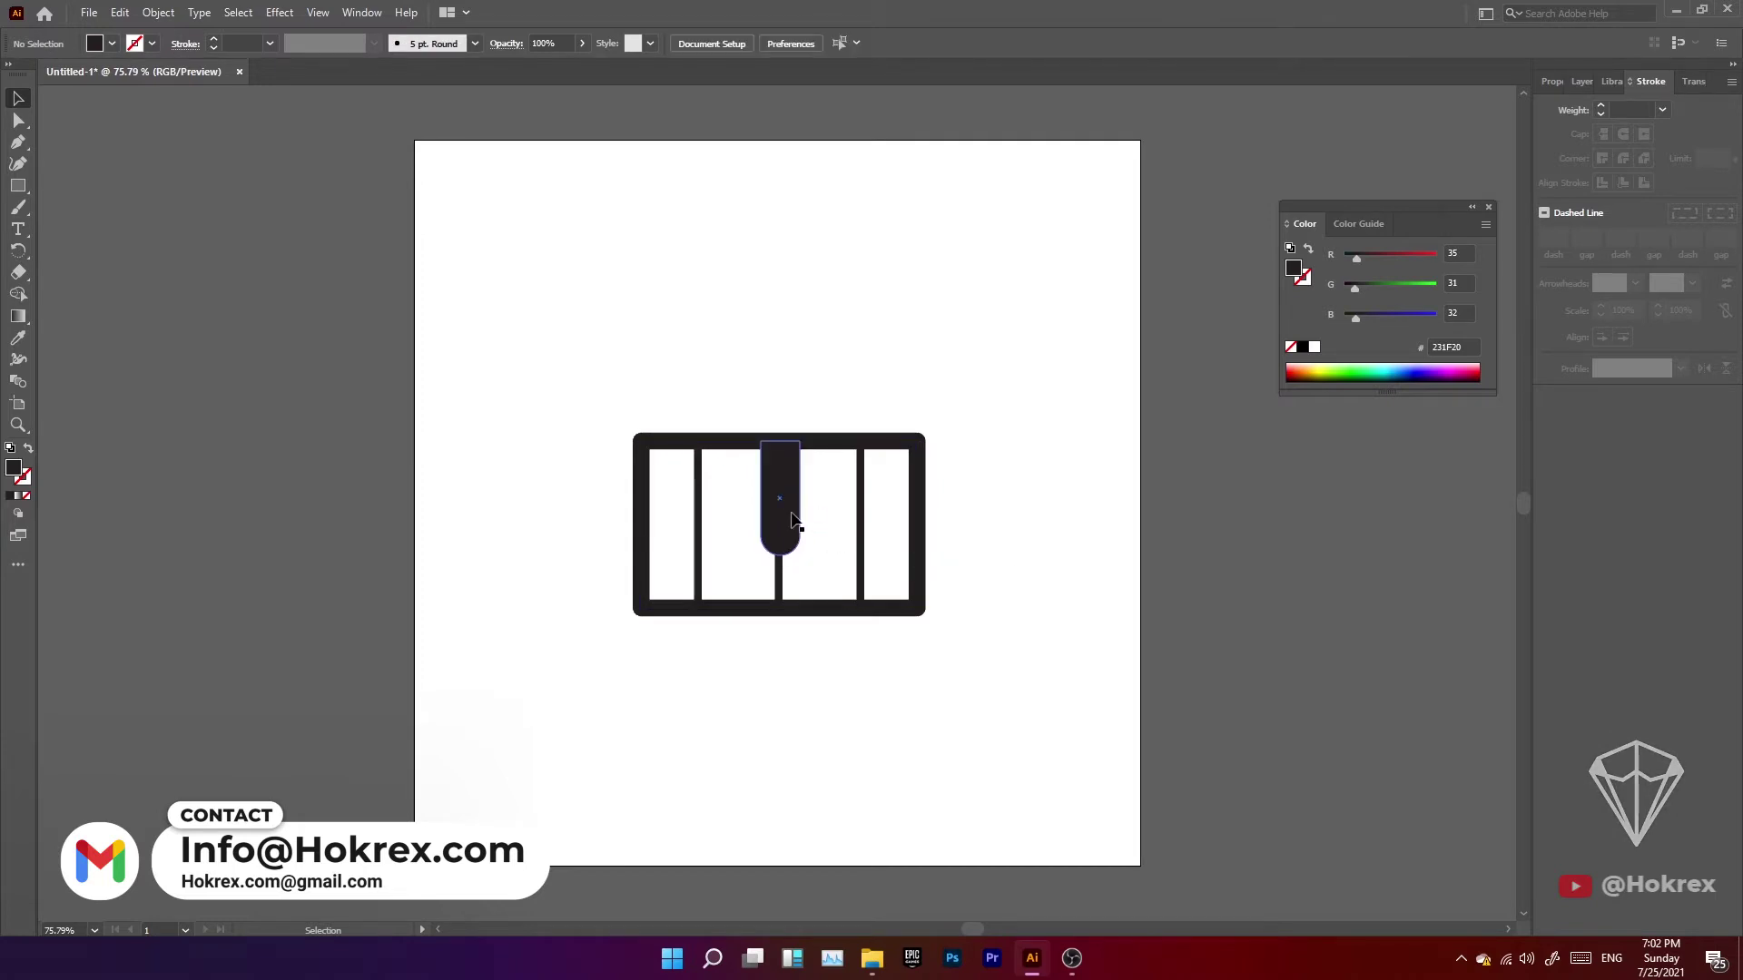
left_click(786, 553)
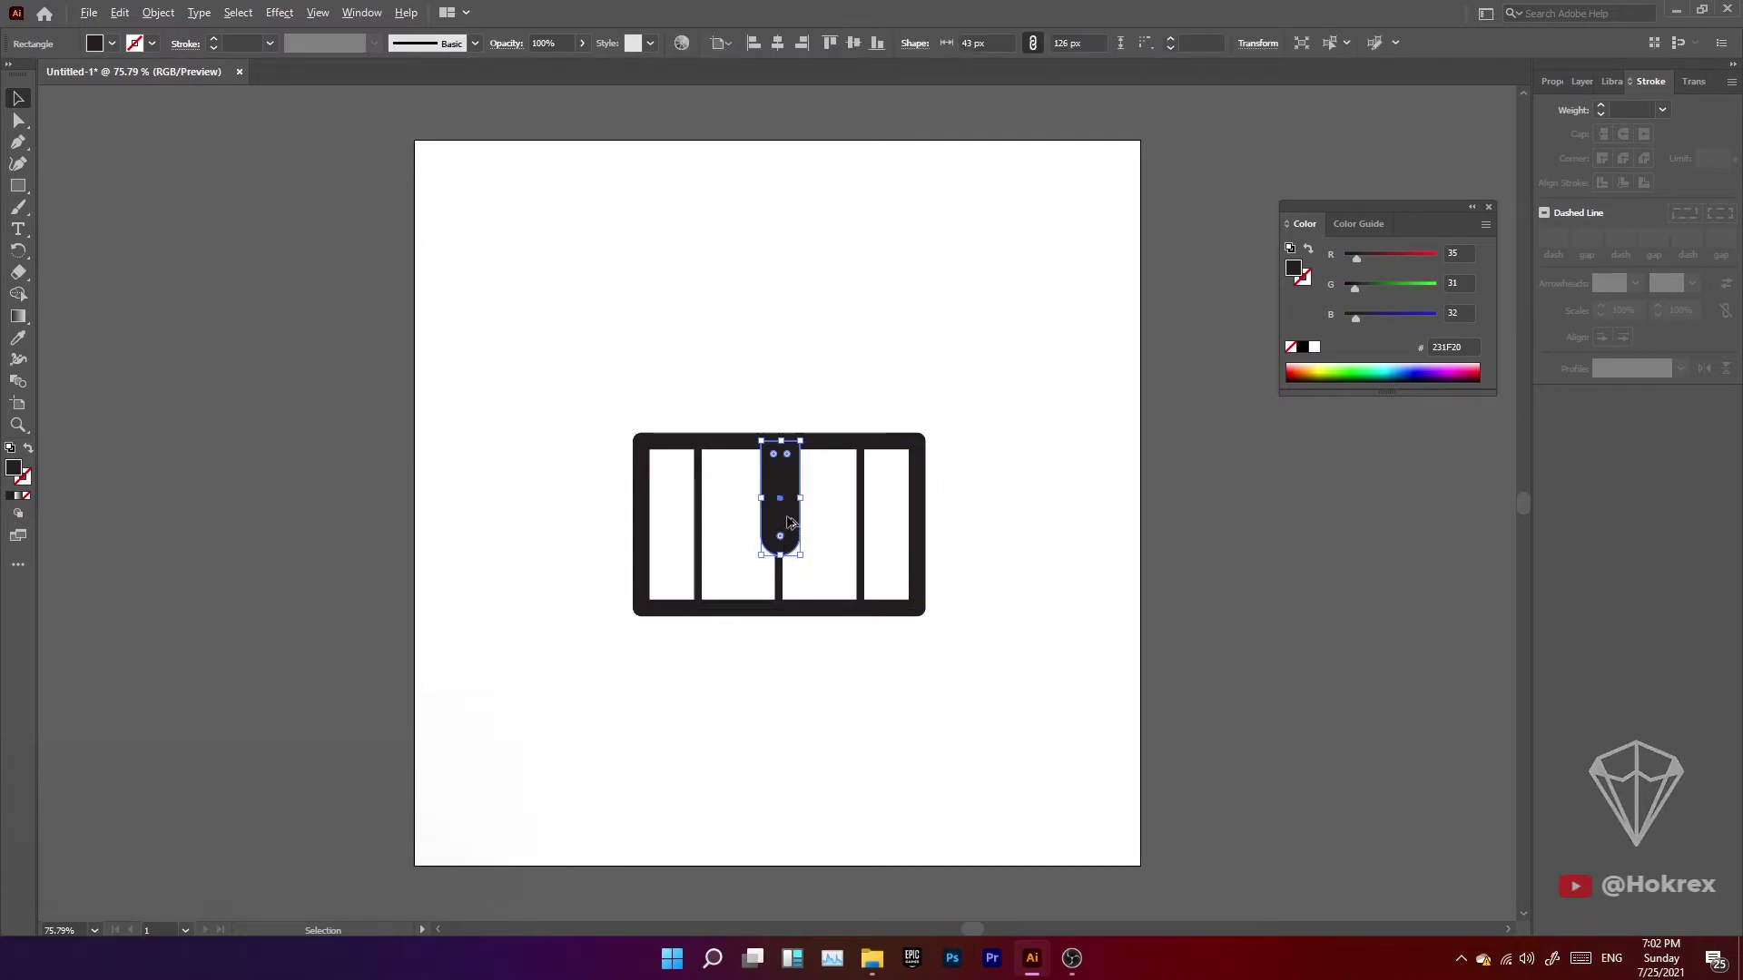
Copy the black key over the right and left dividers and set the piano's stroke colour to 0F0F0F.
left_click_drag(788, 522, 868, 522)
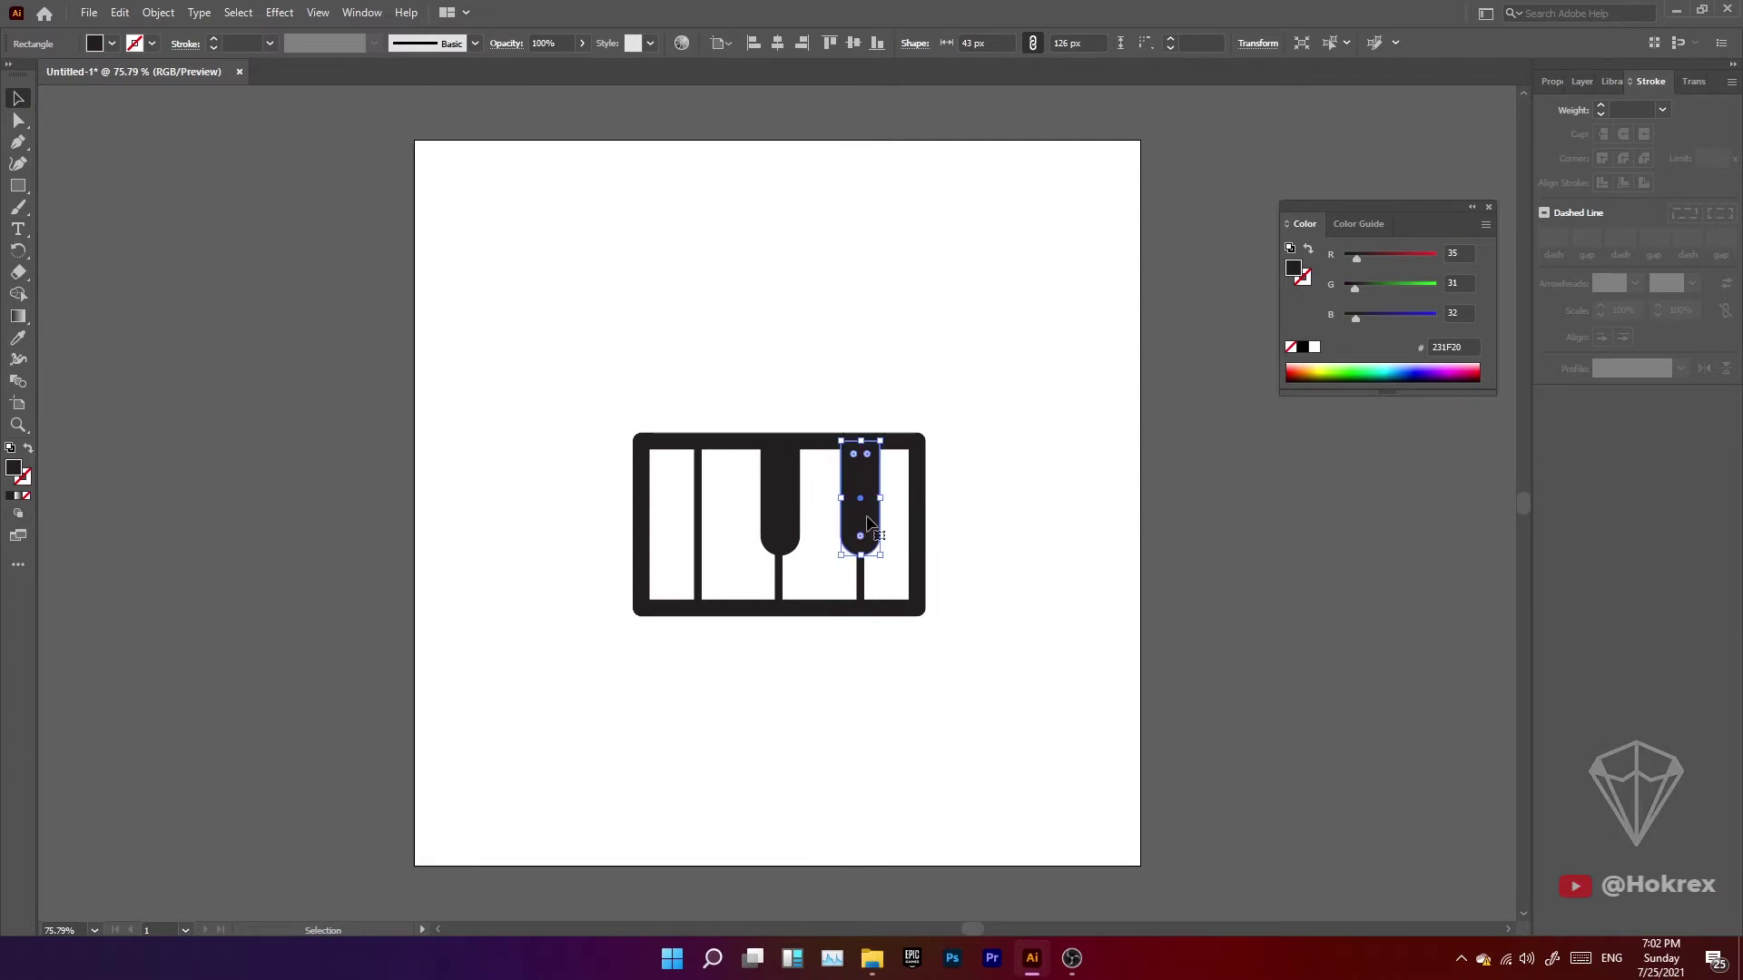
left_click_drag(868, 523, 704, 523)
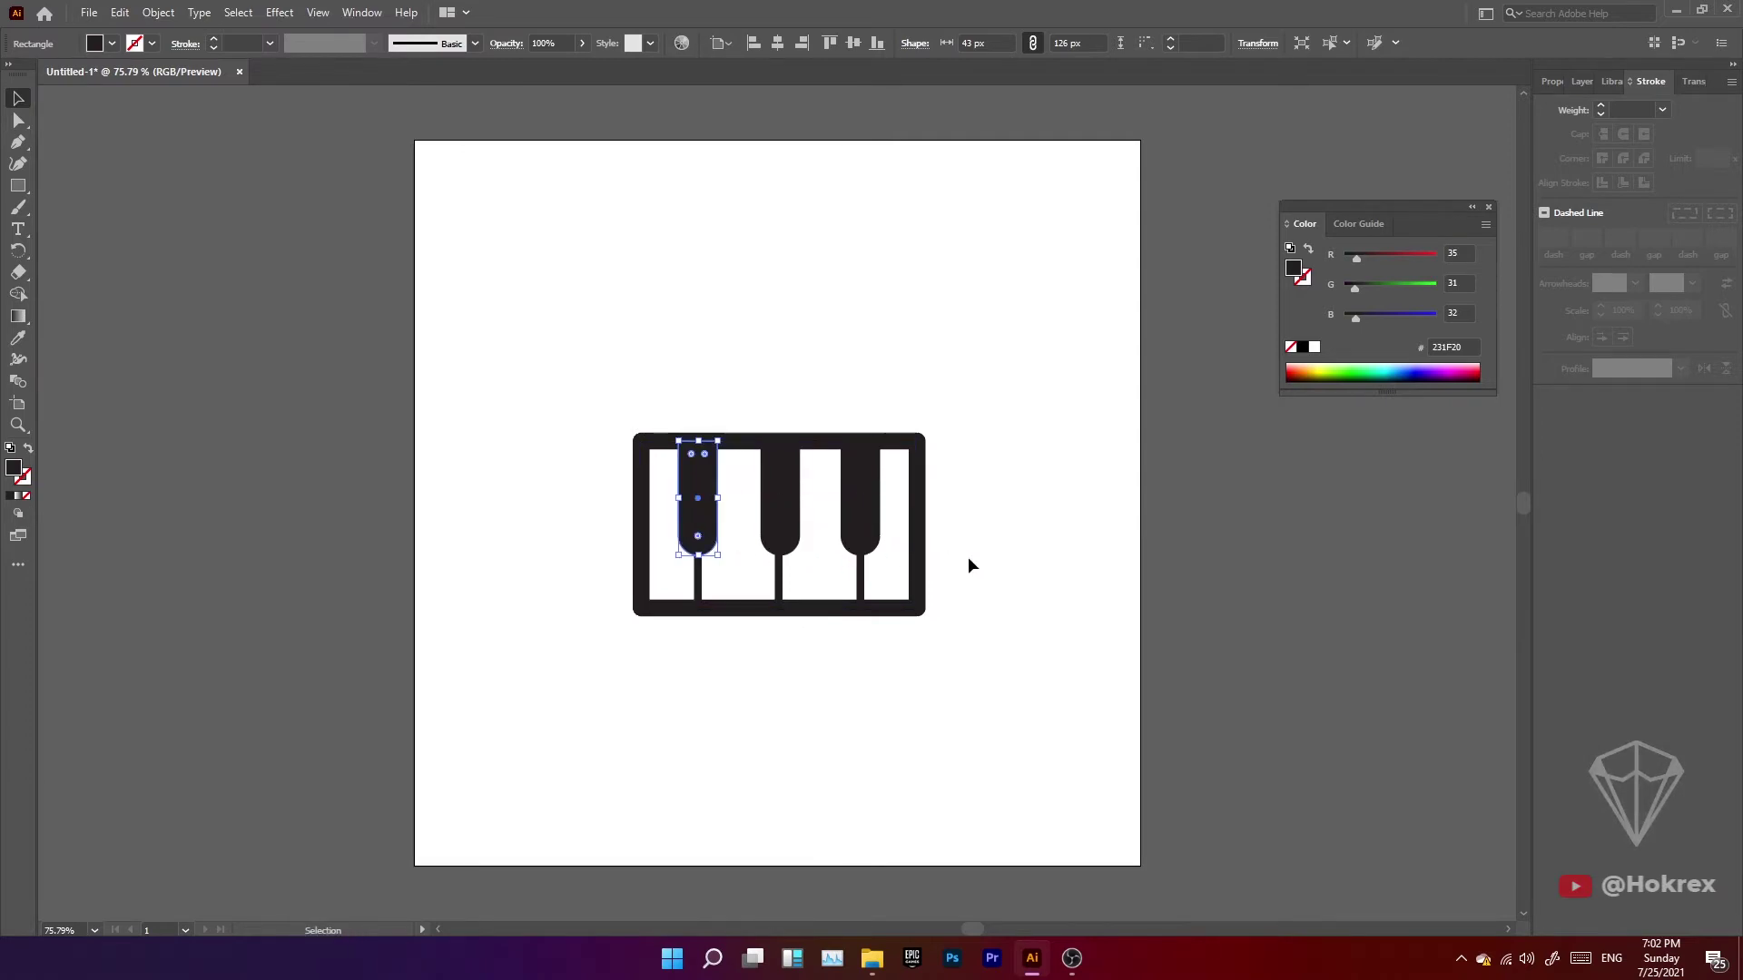
left_click_drag(558, 389, 992, 737)
double_click(23, 476)
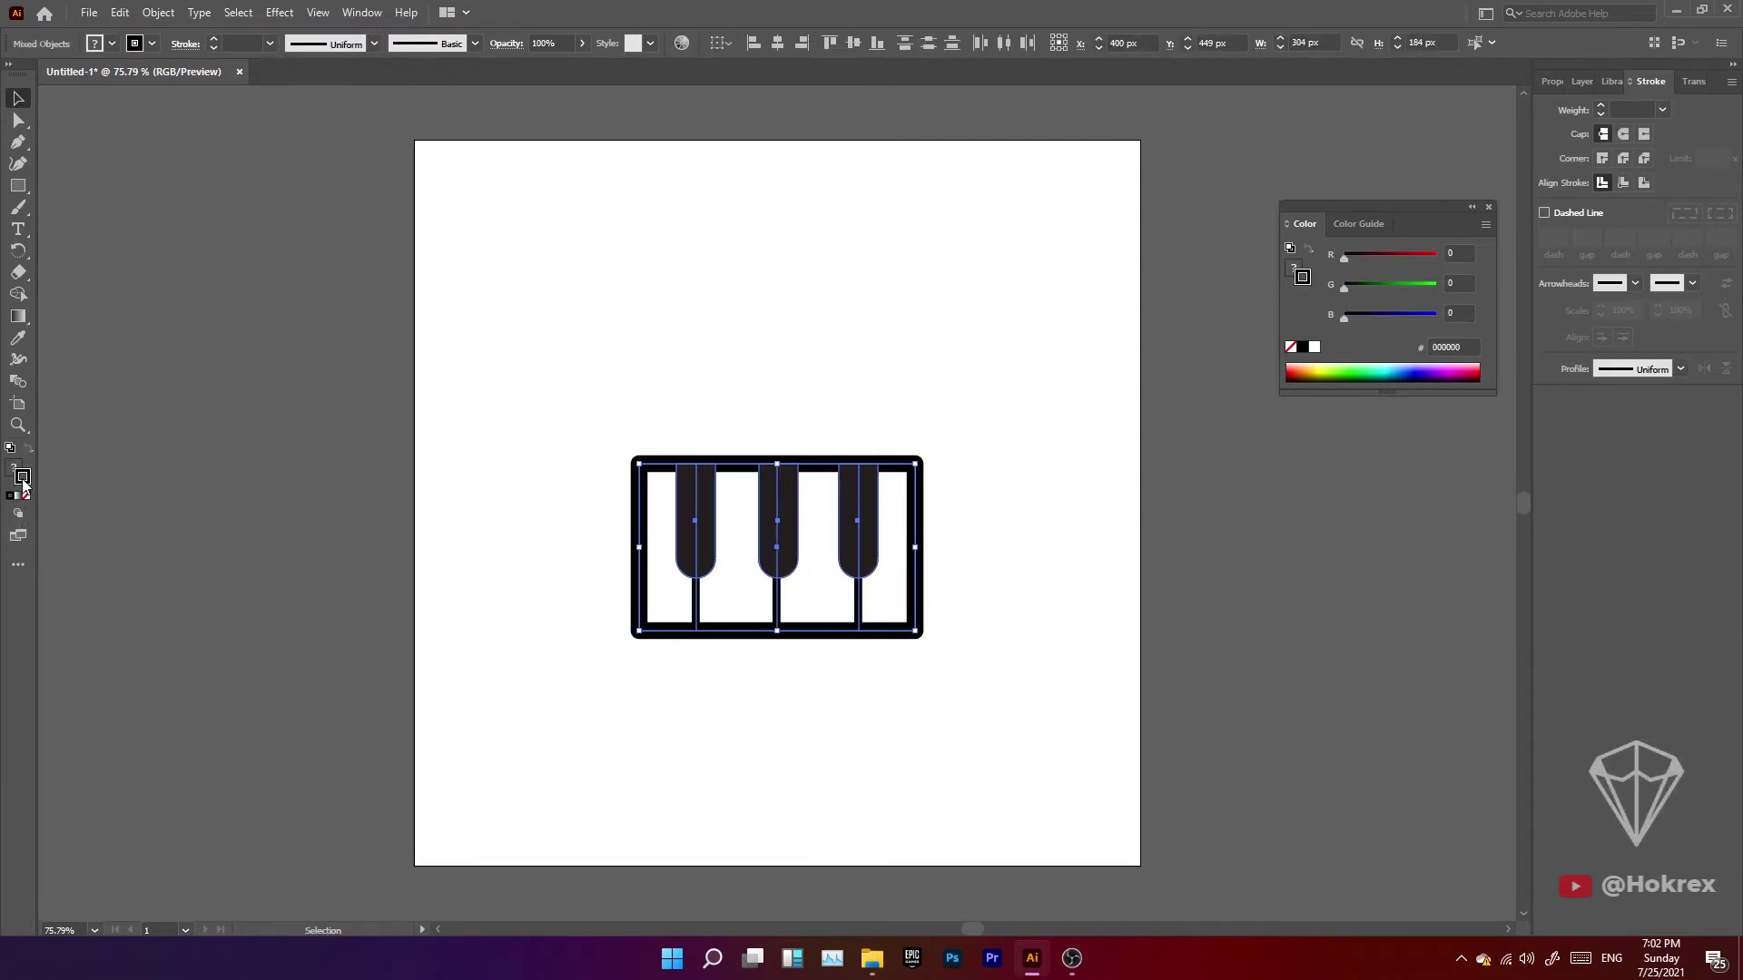
left_click(977, 499)
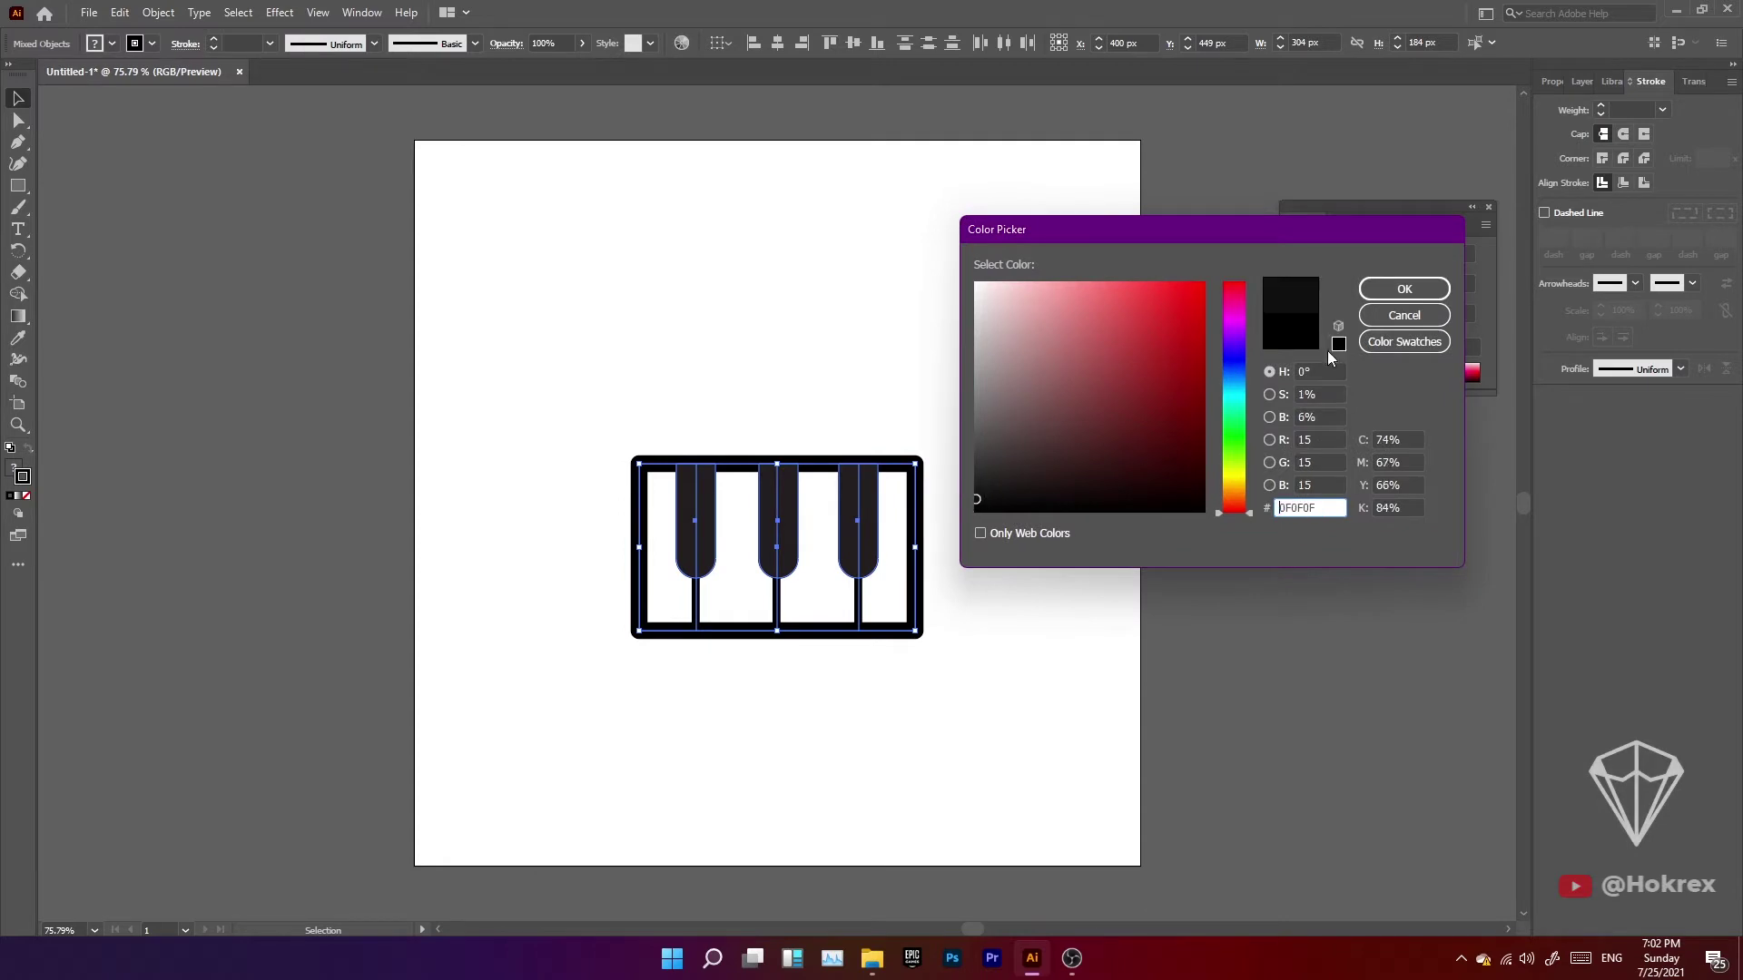
left_click(1394, 290)
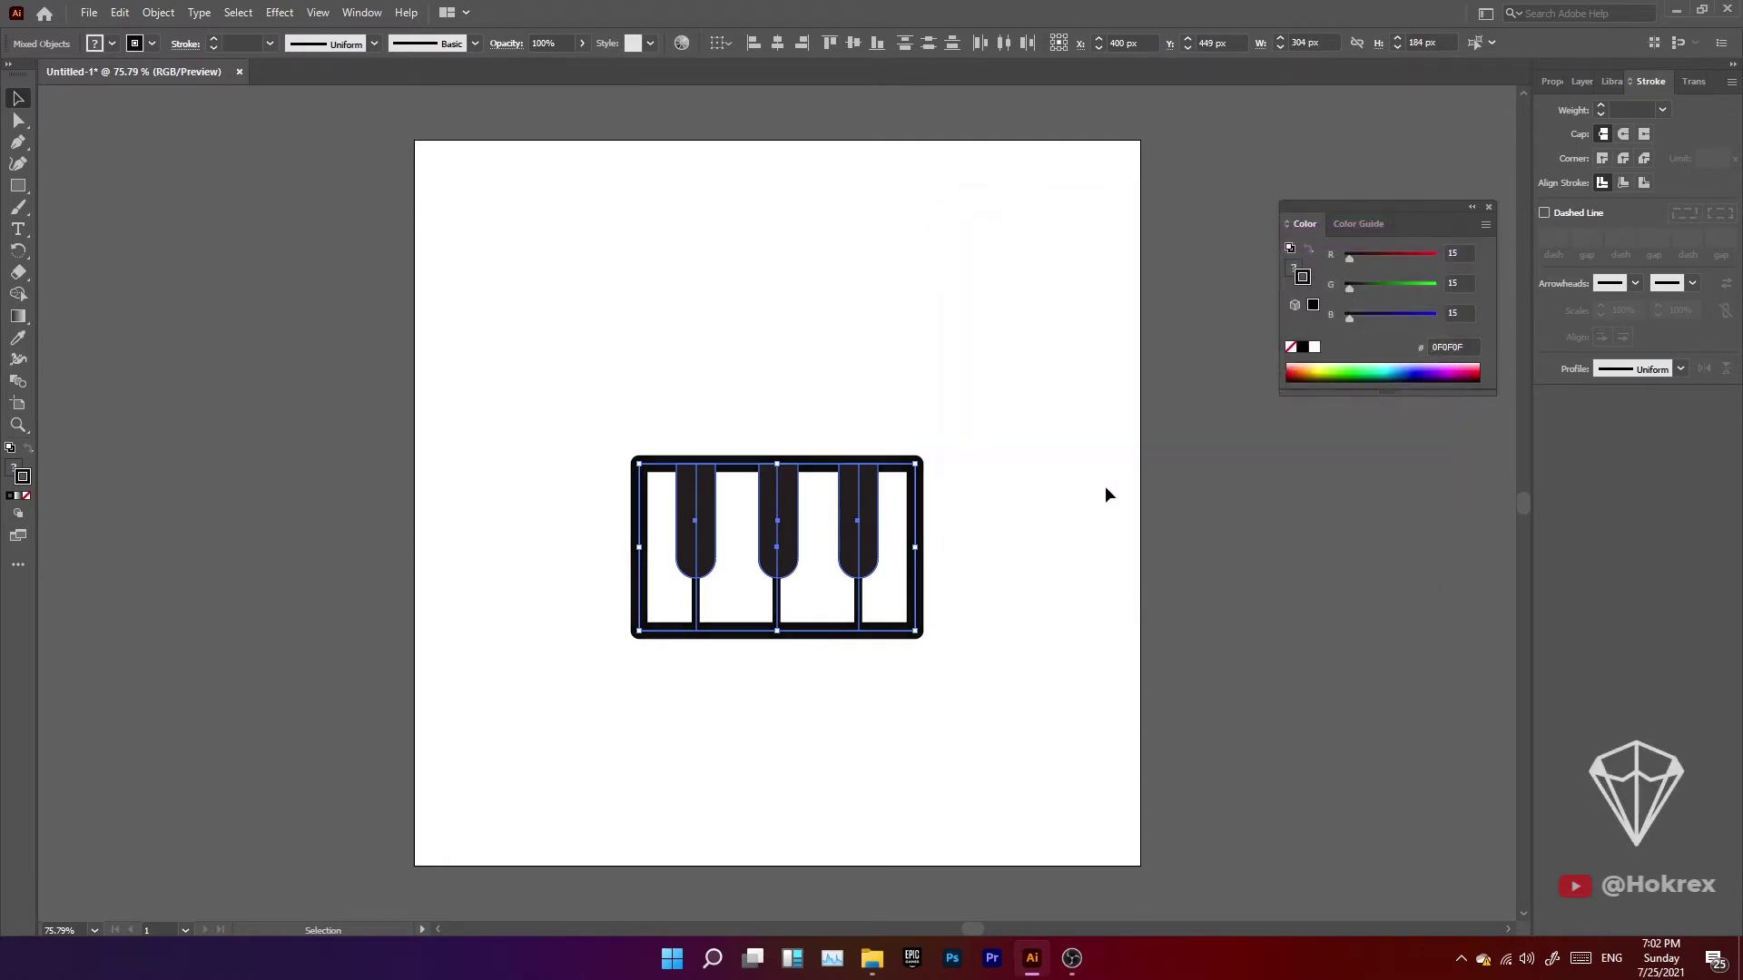
Make the three black keys filled with 0F0F0F and no outline.
left_click(1026, 534)
left_click(858, 526)
left_click(778, 527, "shift")
left_click(709, 529, "shift")
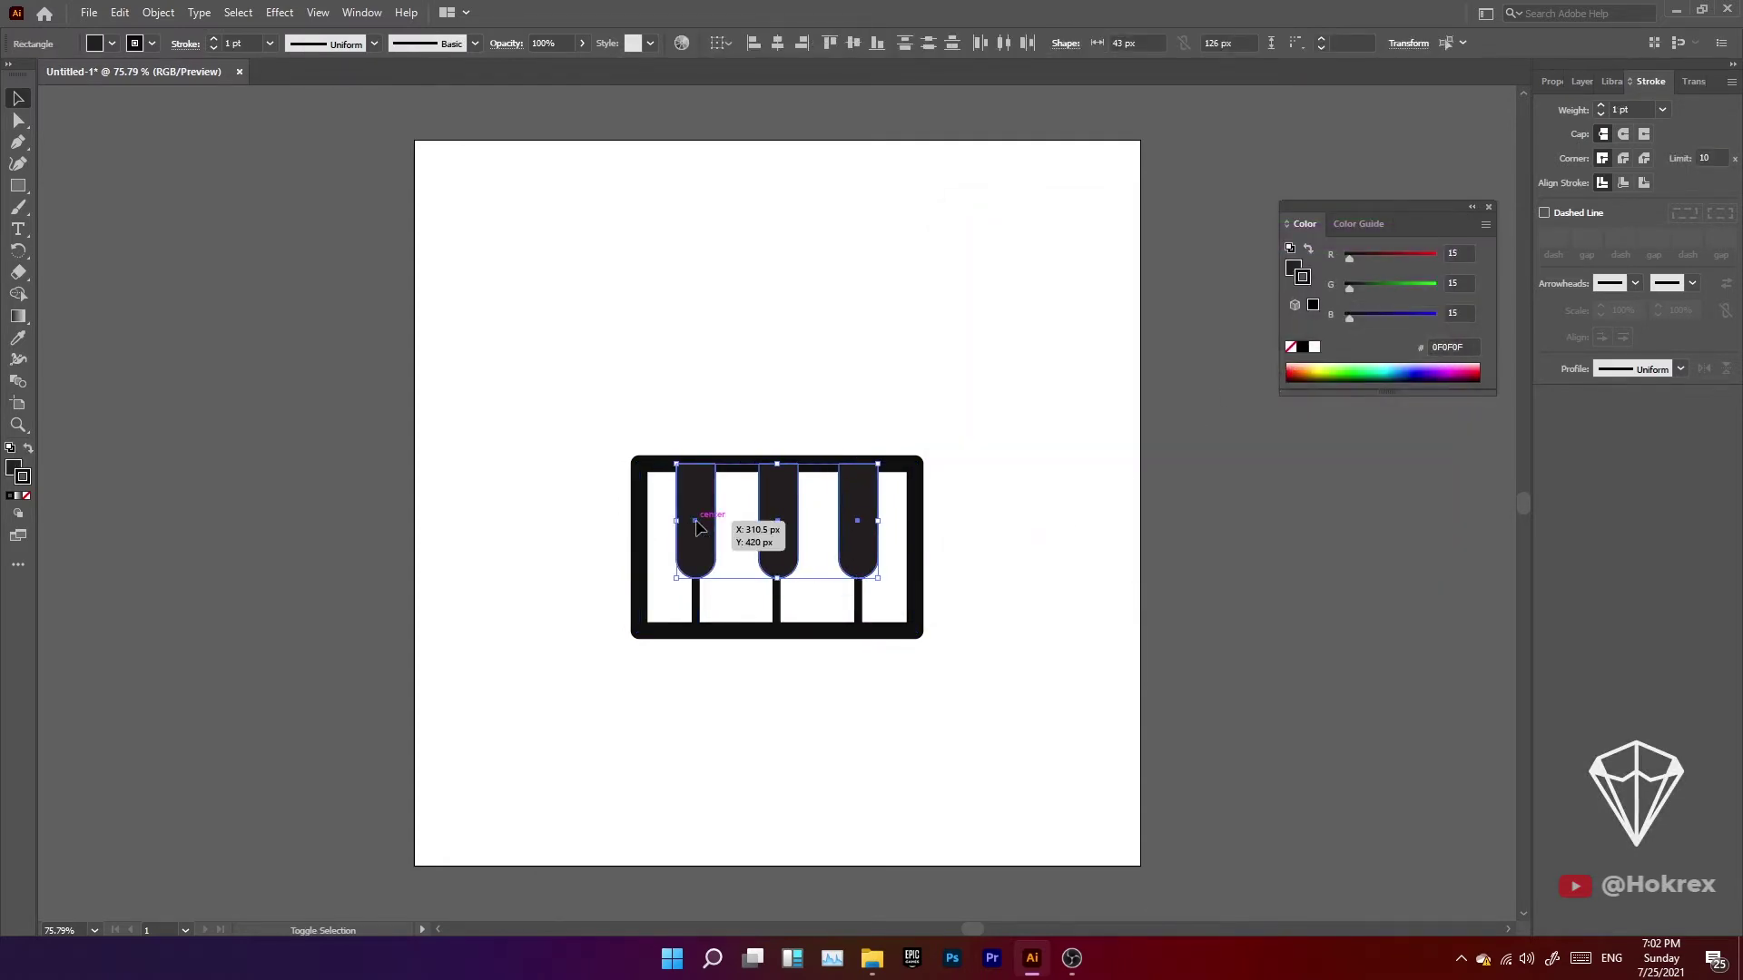
left_click(28, 450)
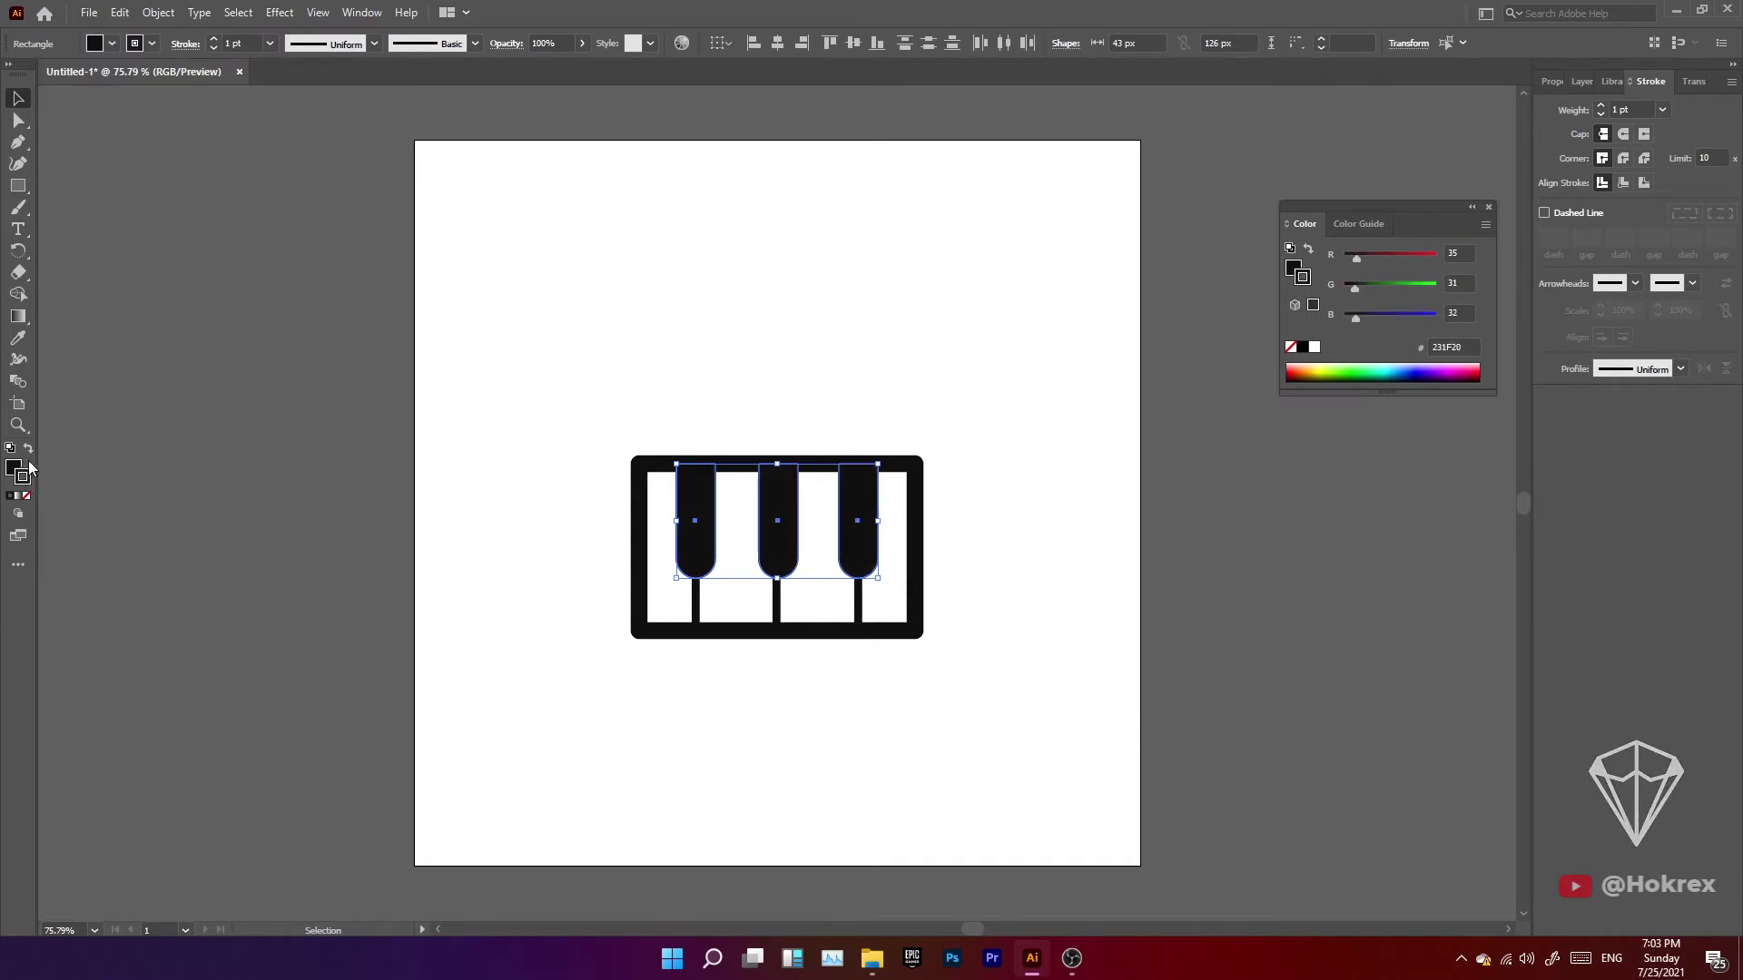
left_click(27, 496)
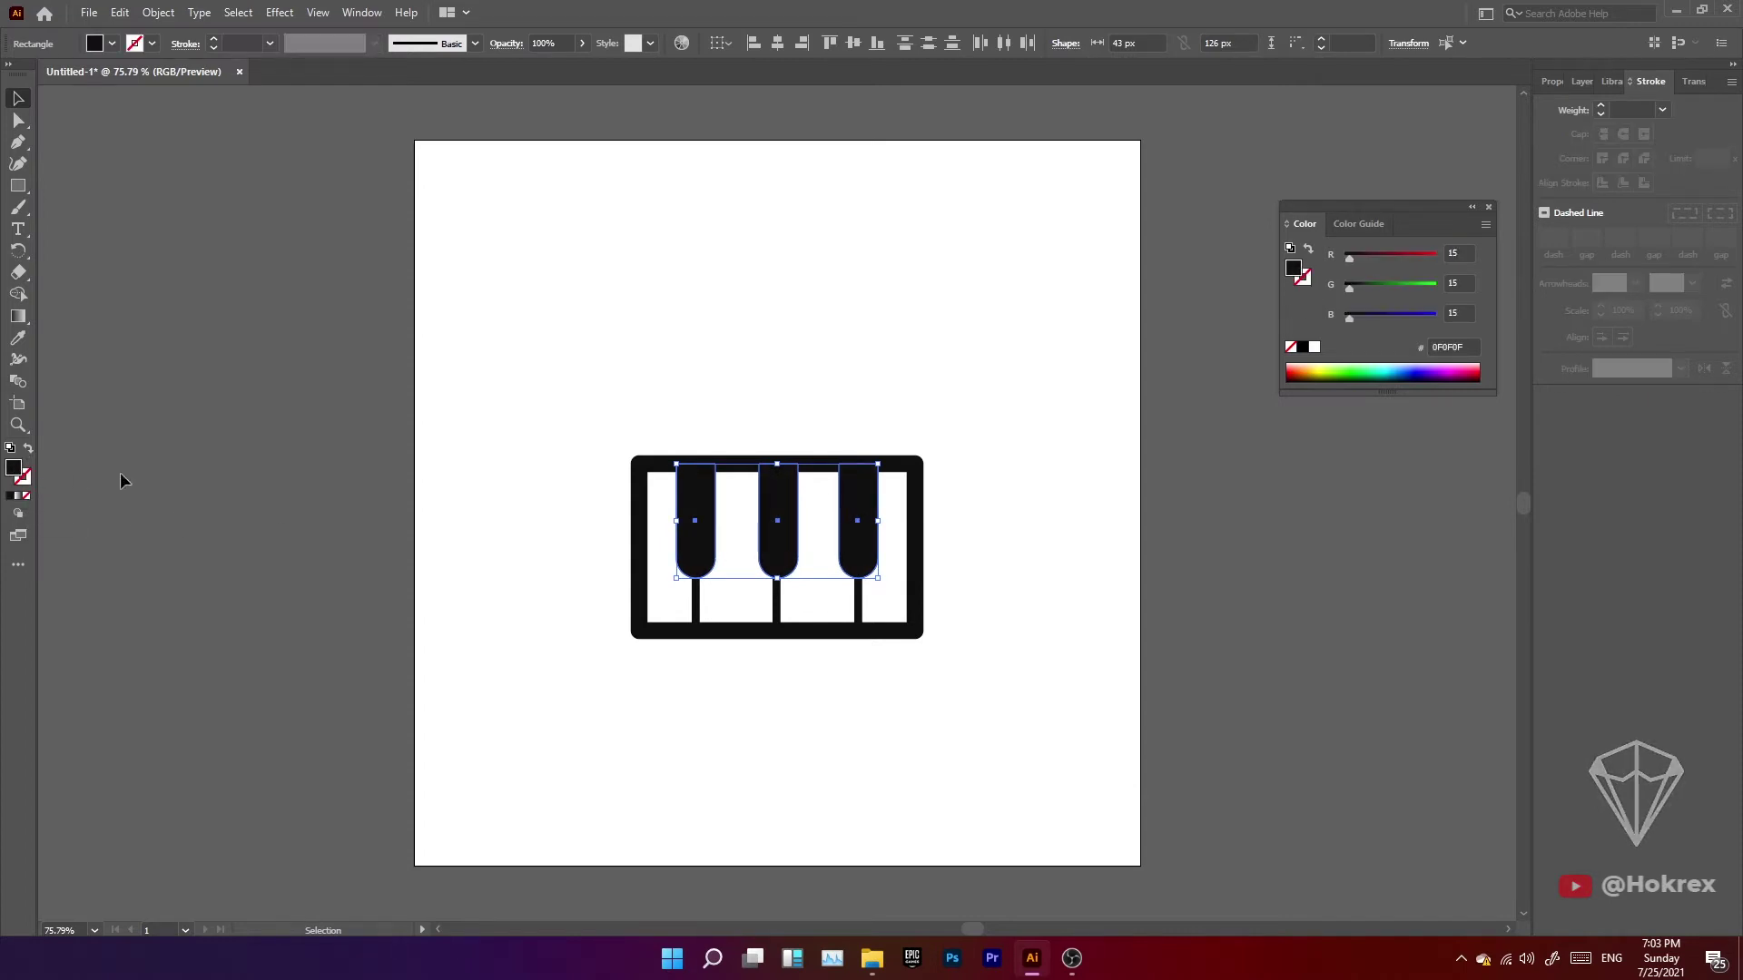
left_click(582, 636)
Move the whole piano icon higher and duplicate its outer frame below it.
left_click_drag(963, 407, 527, 699)
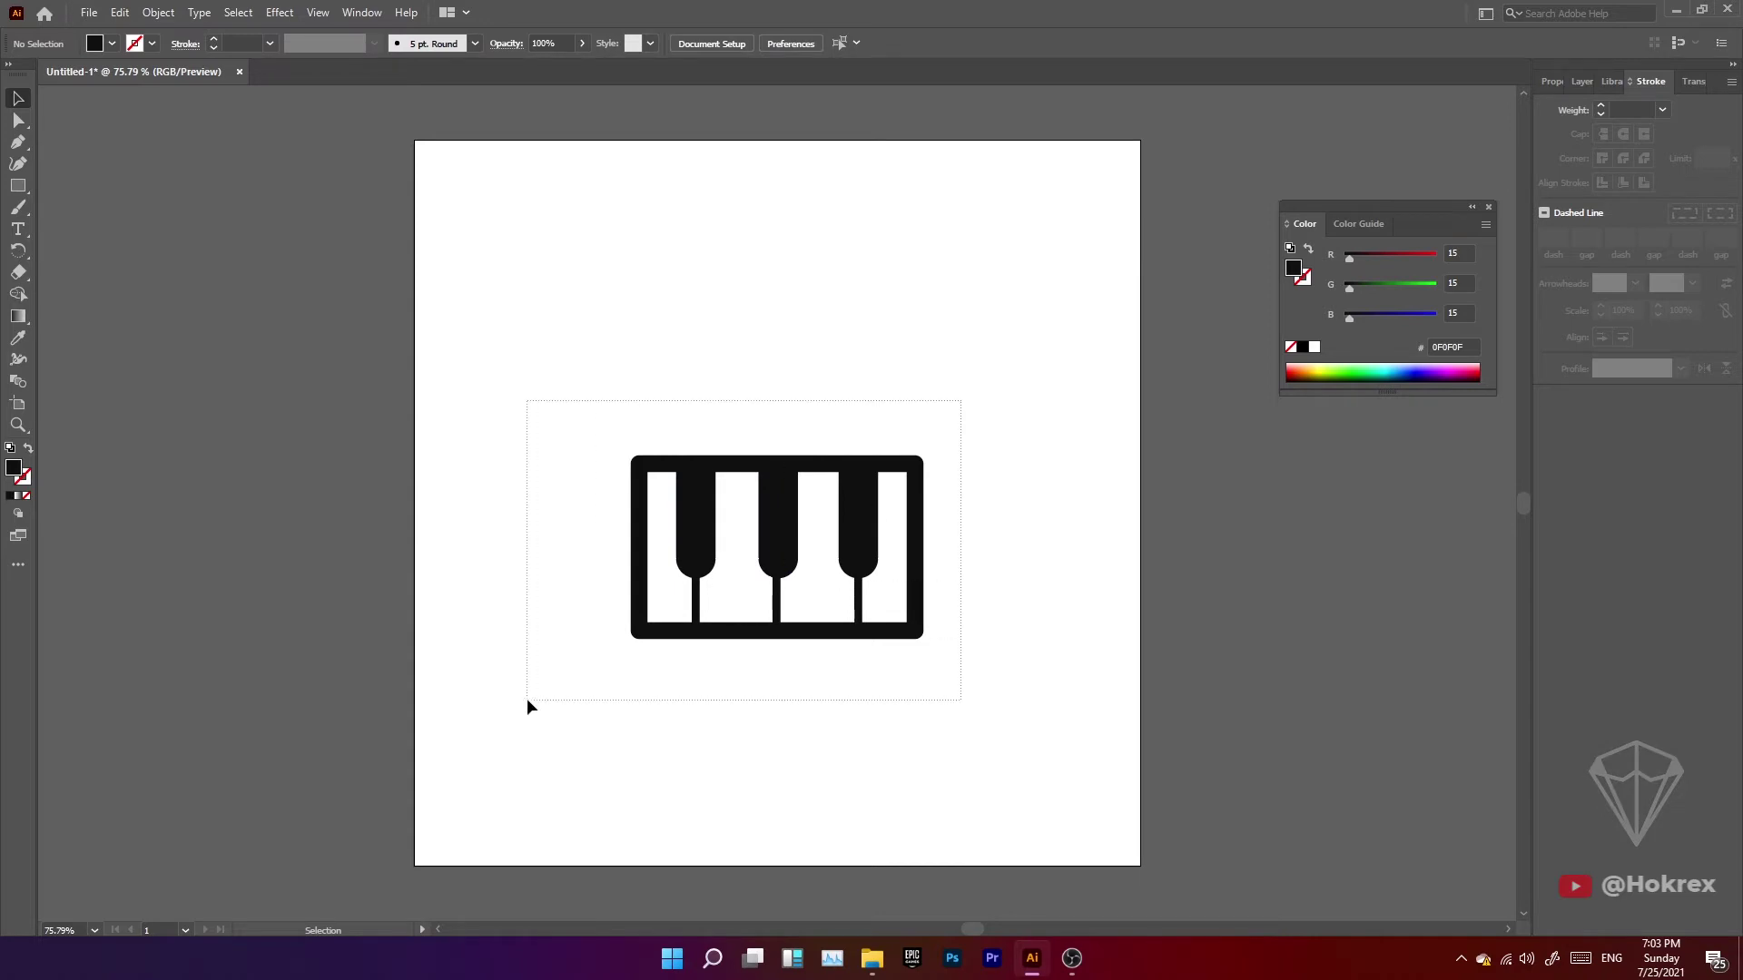
left_click_drag(790, 538, 789, 411)
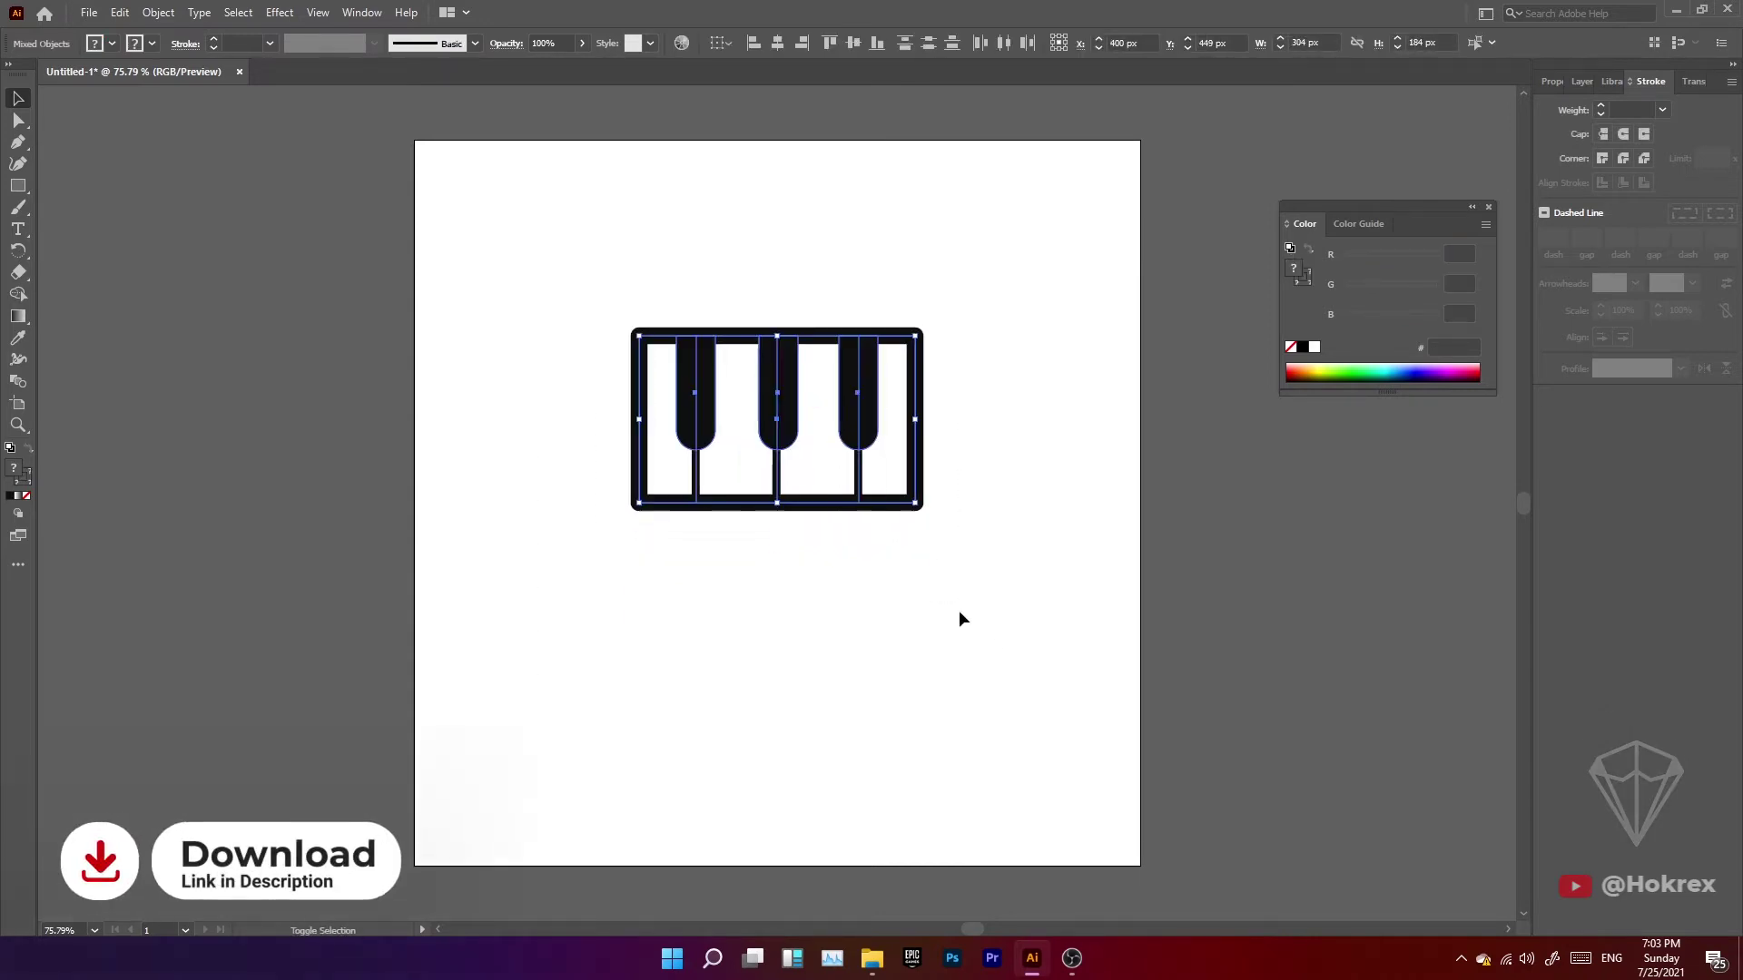
left_click(983, 634)
left_click_drag(919, 458, 912, 653)
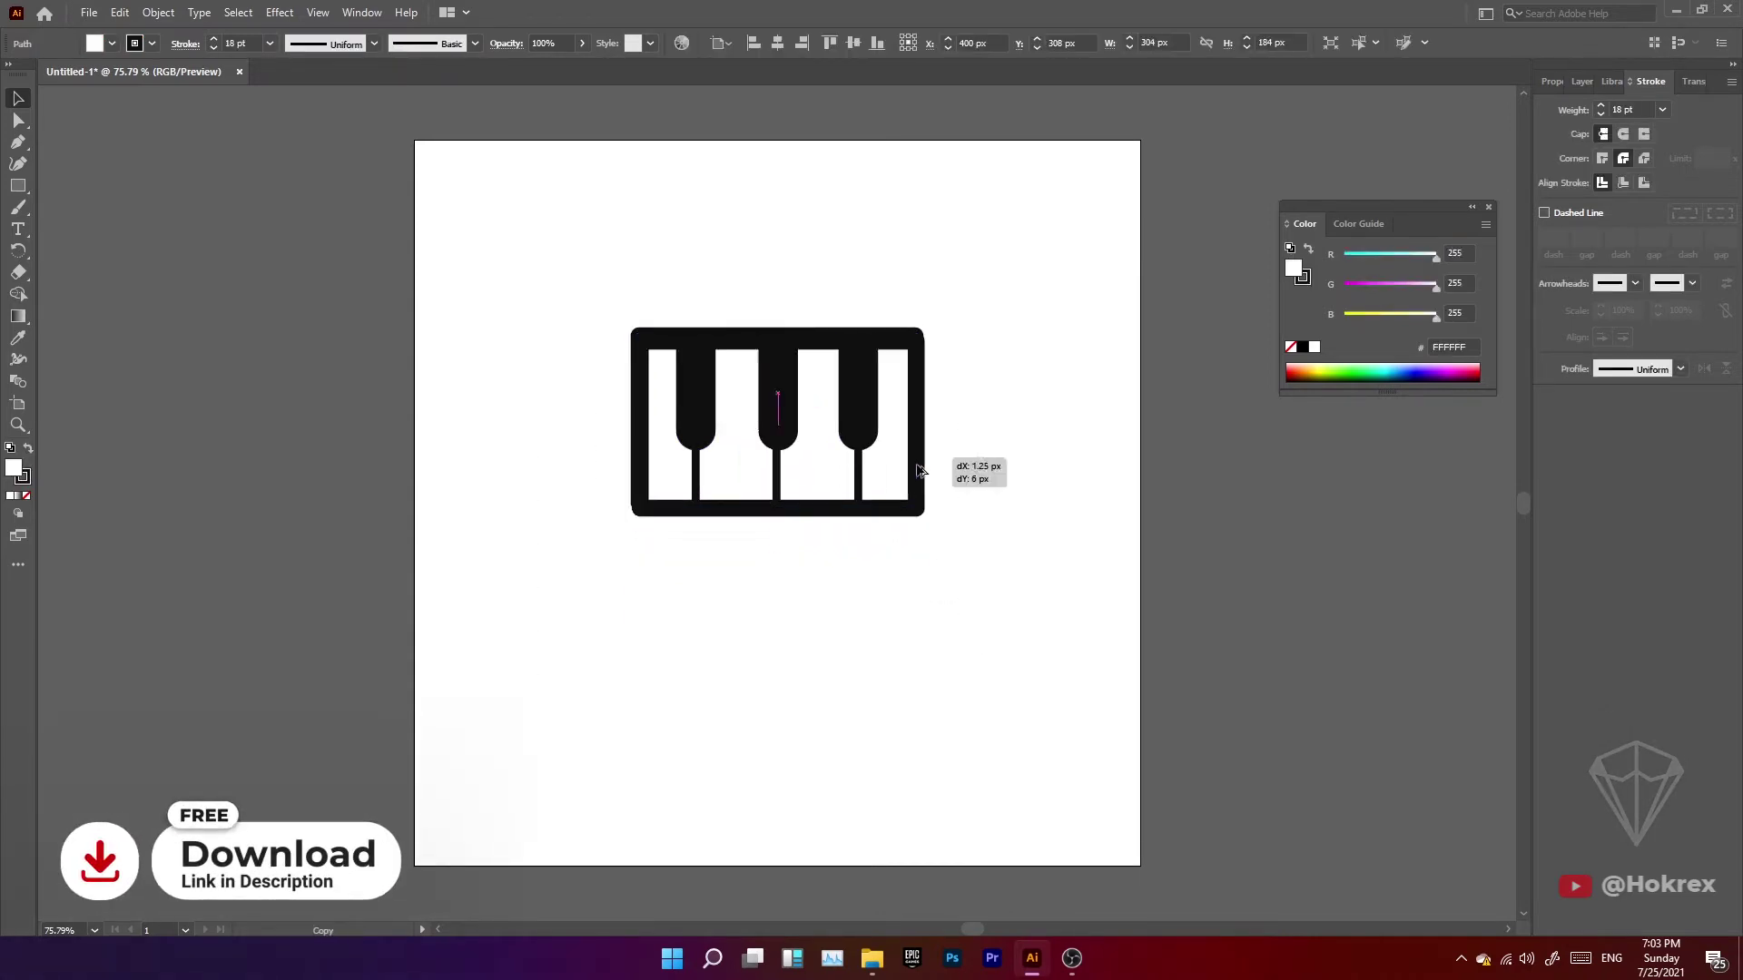
Position the frame copy further down below the piano.
left_click(1033, 536)
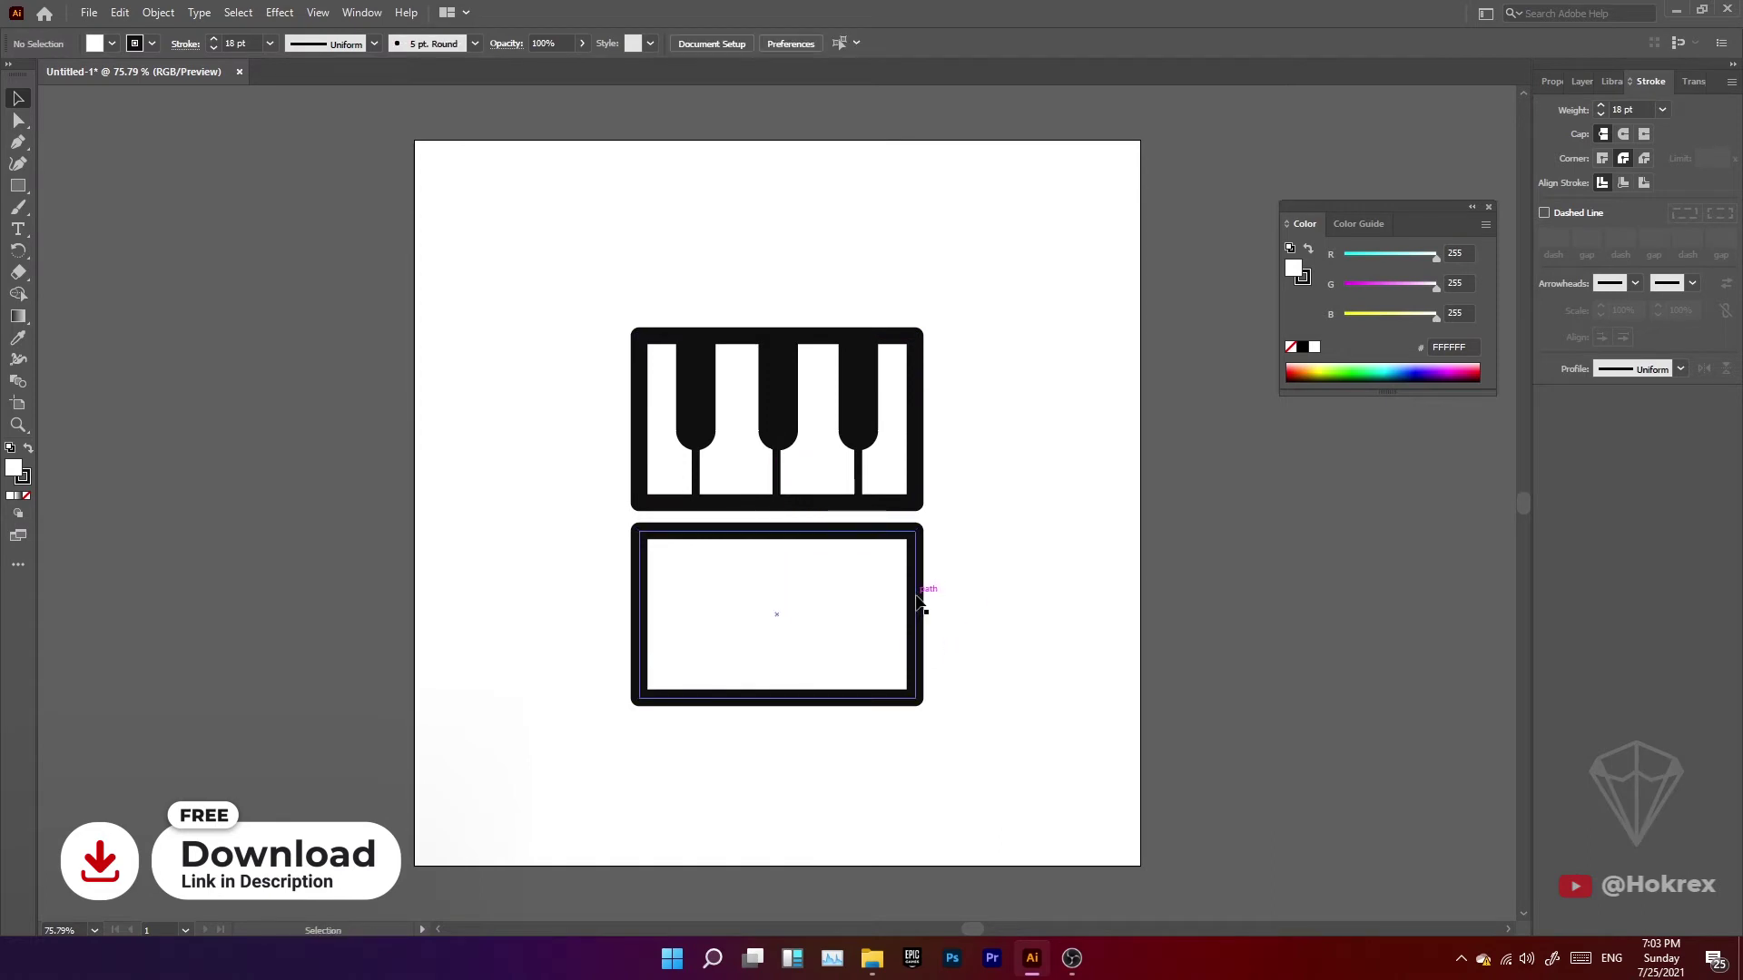
left_click_drag(922, 592, 924, 649)
left_click(767, 545)
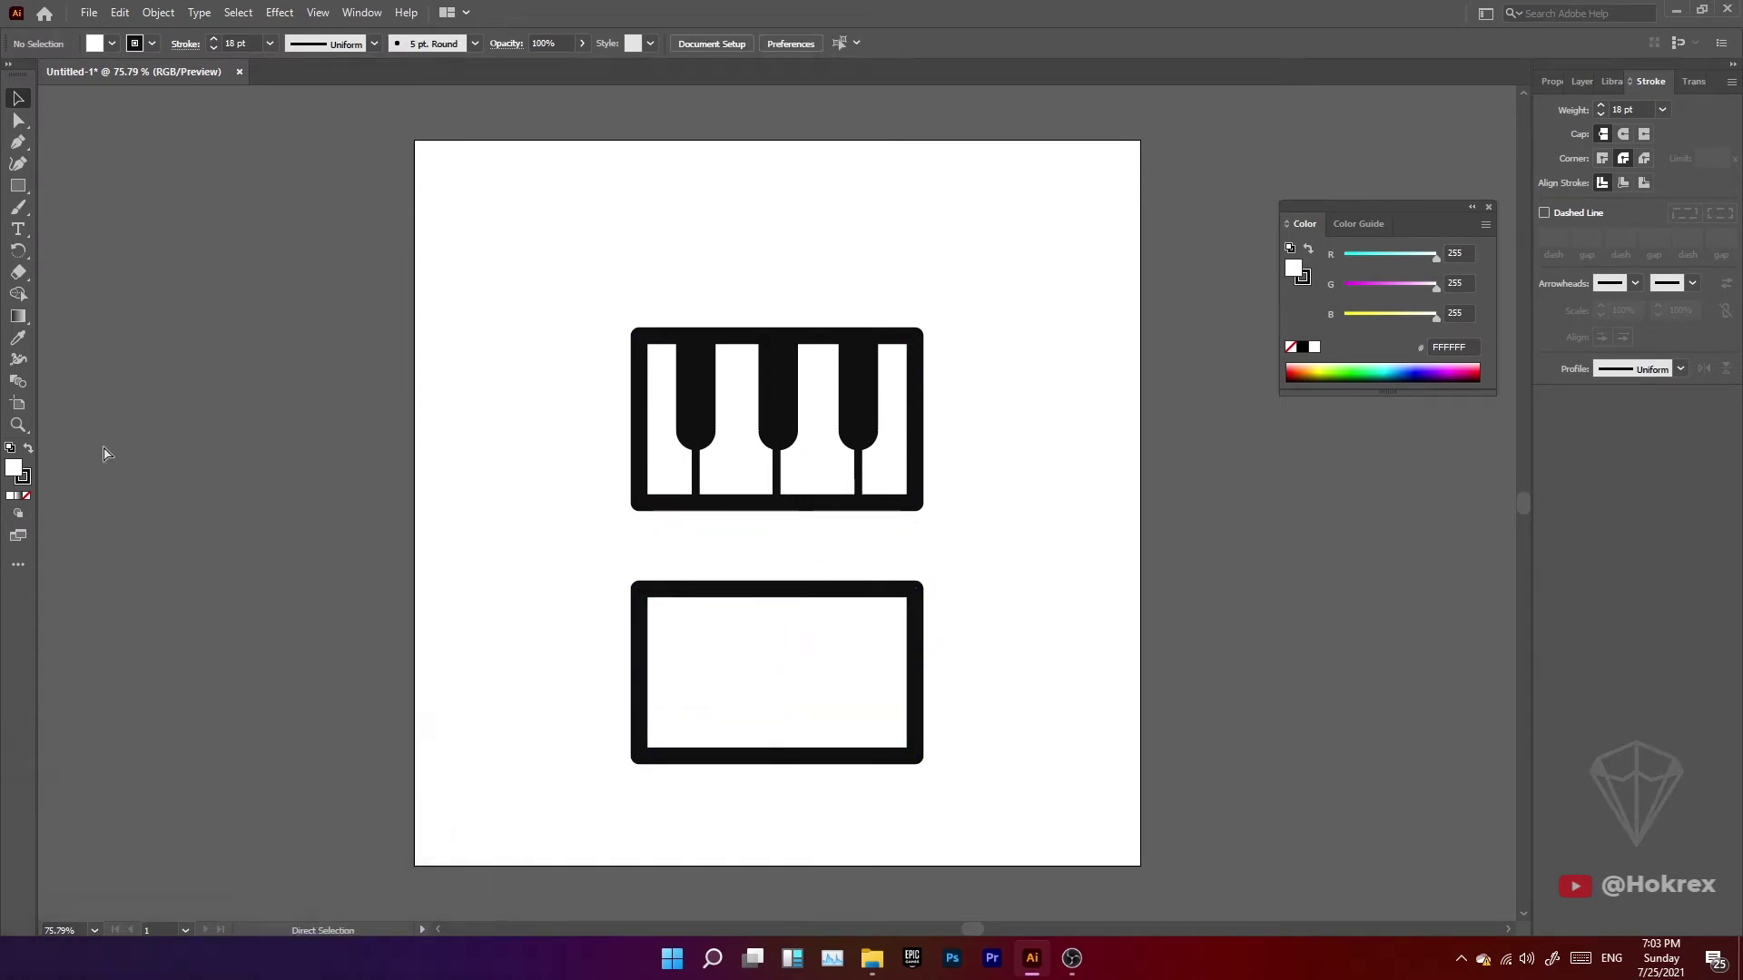
Show rulers and add vertical guides along the piano's left and right edges.
key("ctrl+r")
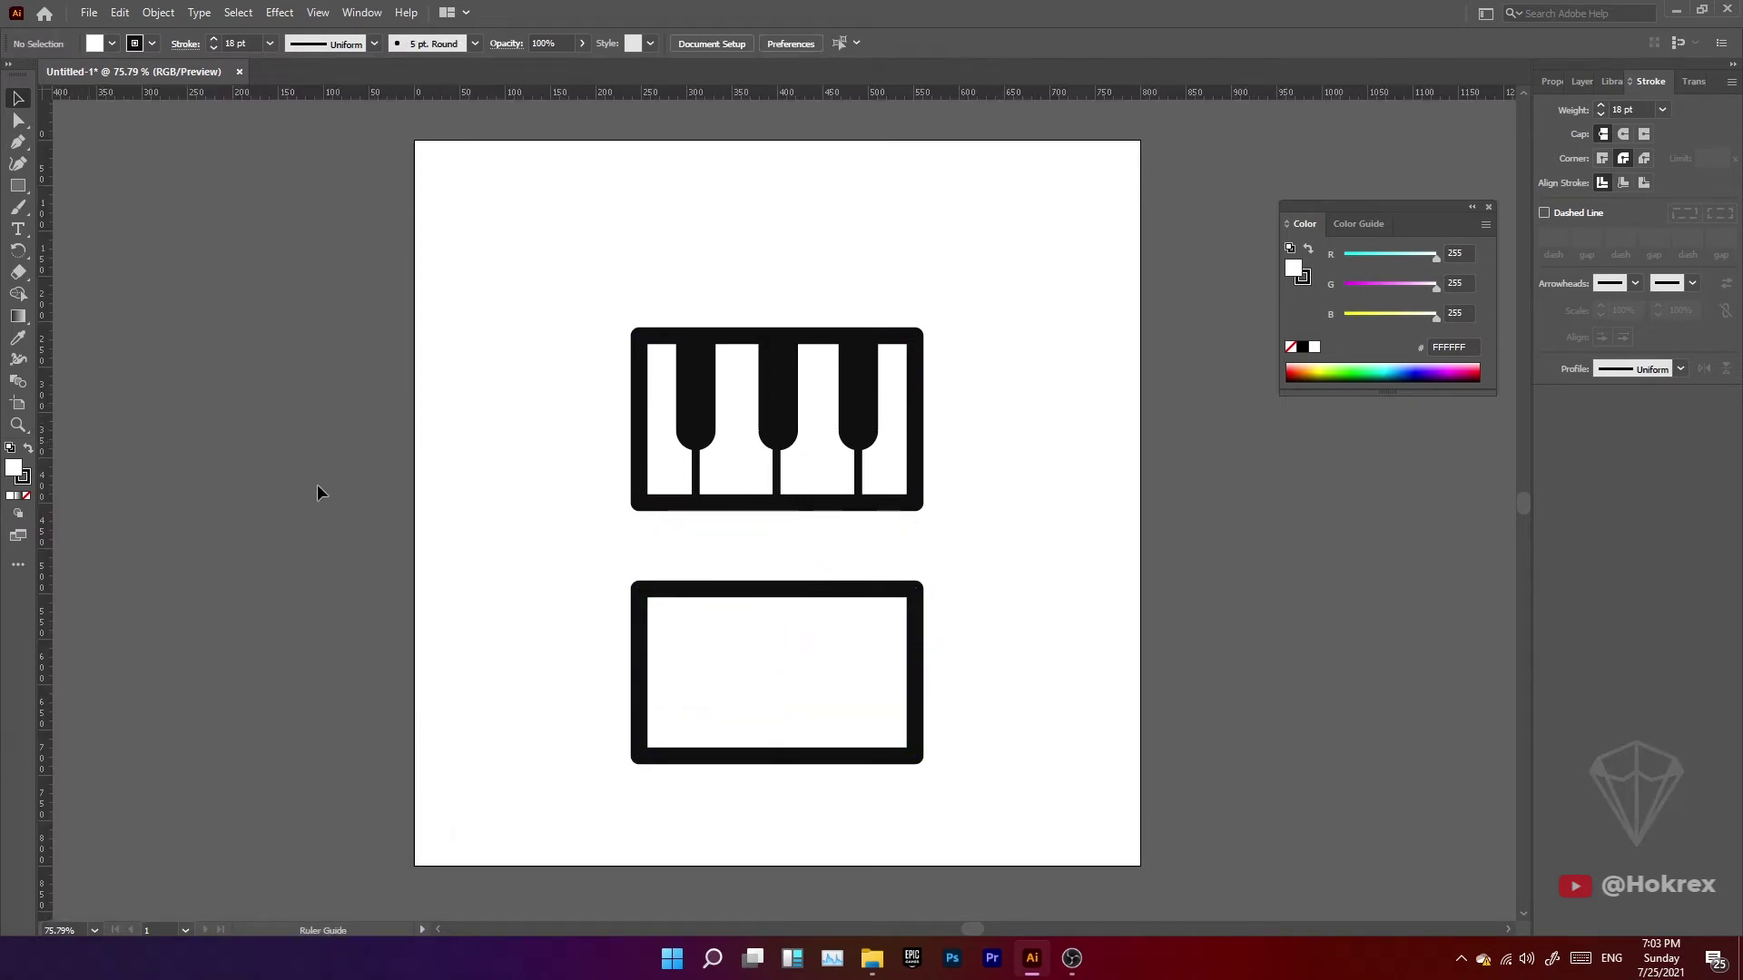
left_click_drag(41, 492, 647, 599)
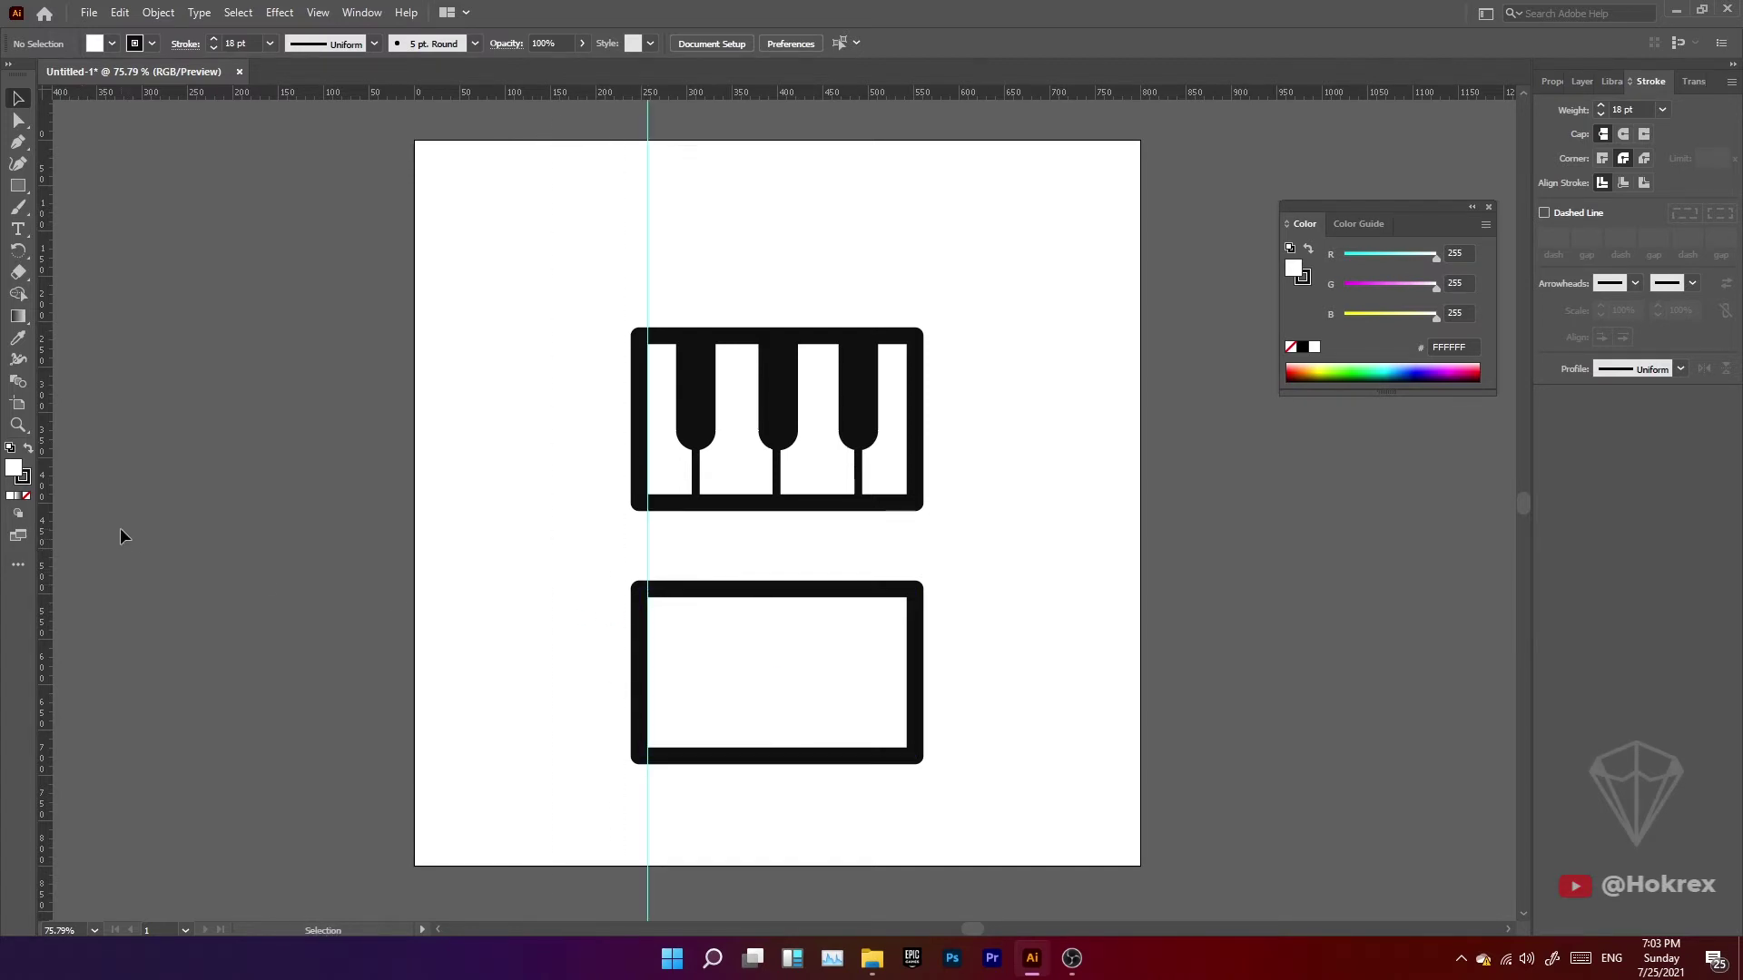
left_click_drag(51, 441, 907, 614)
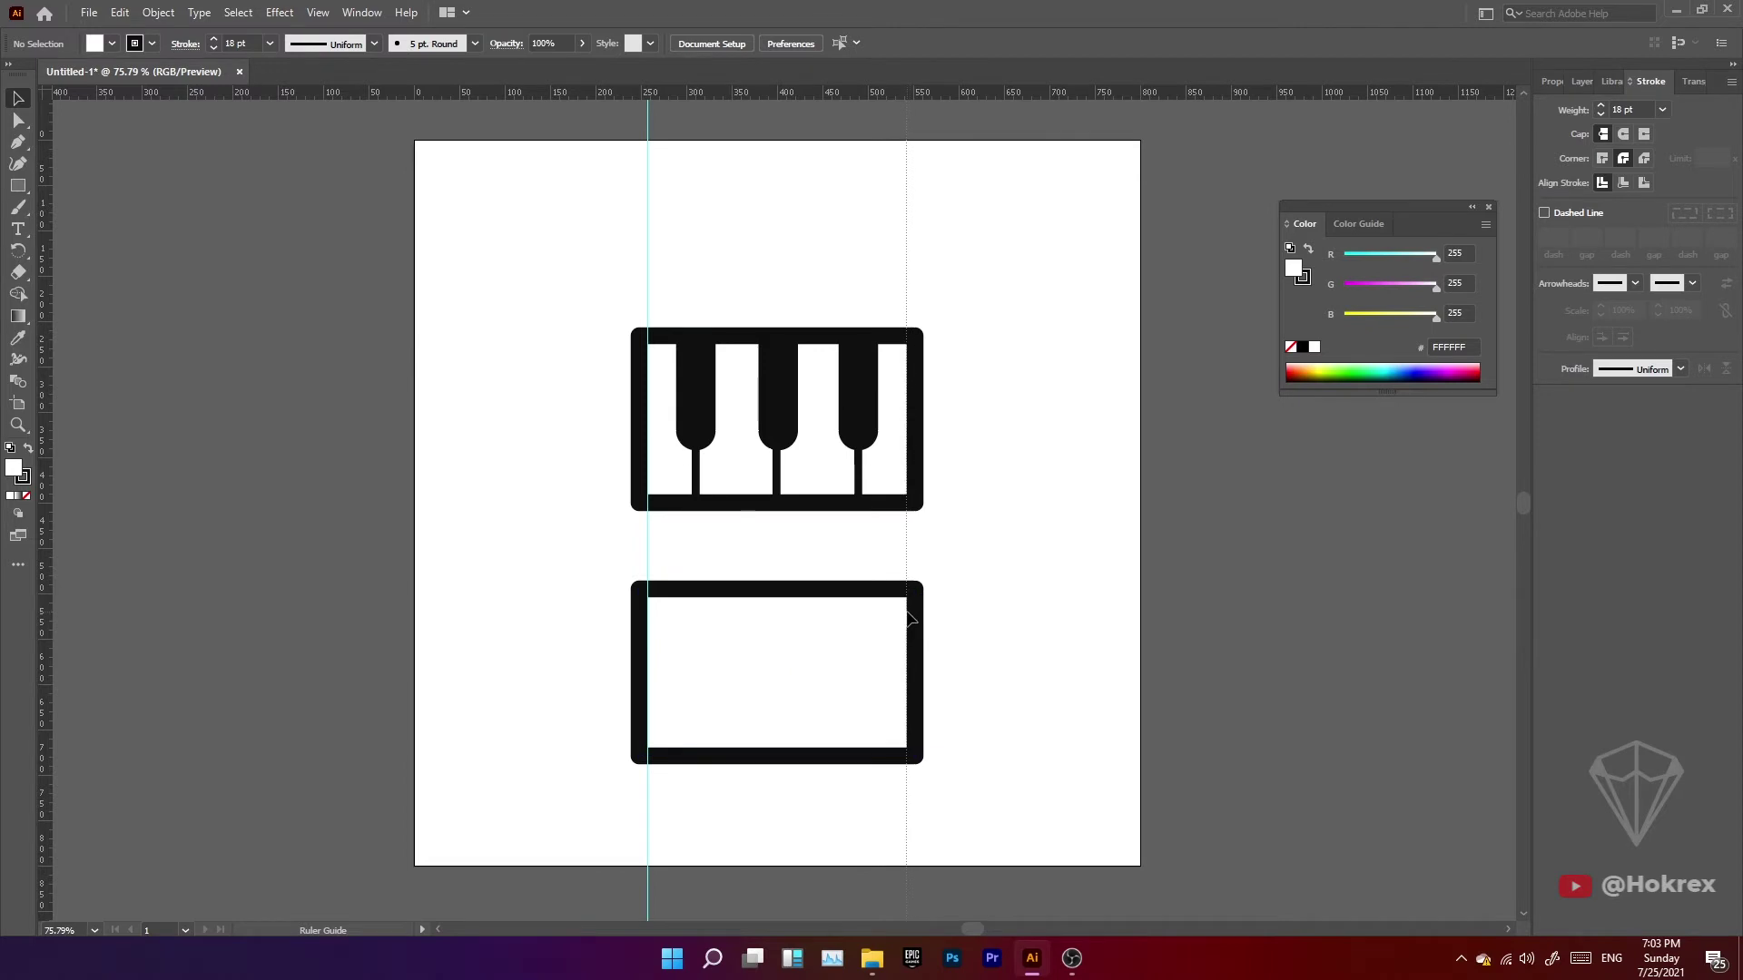
left_click_drag(908, 613, 907, 614)
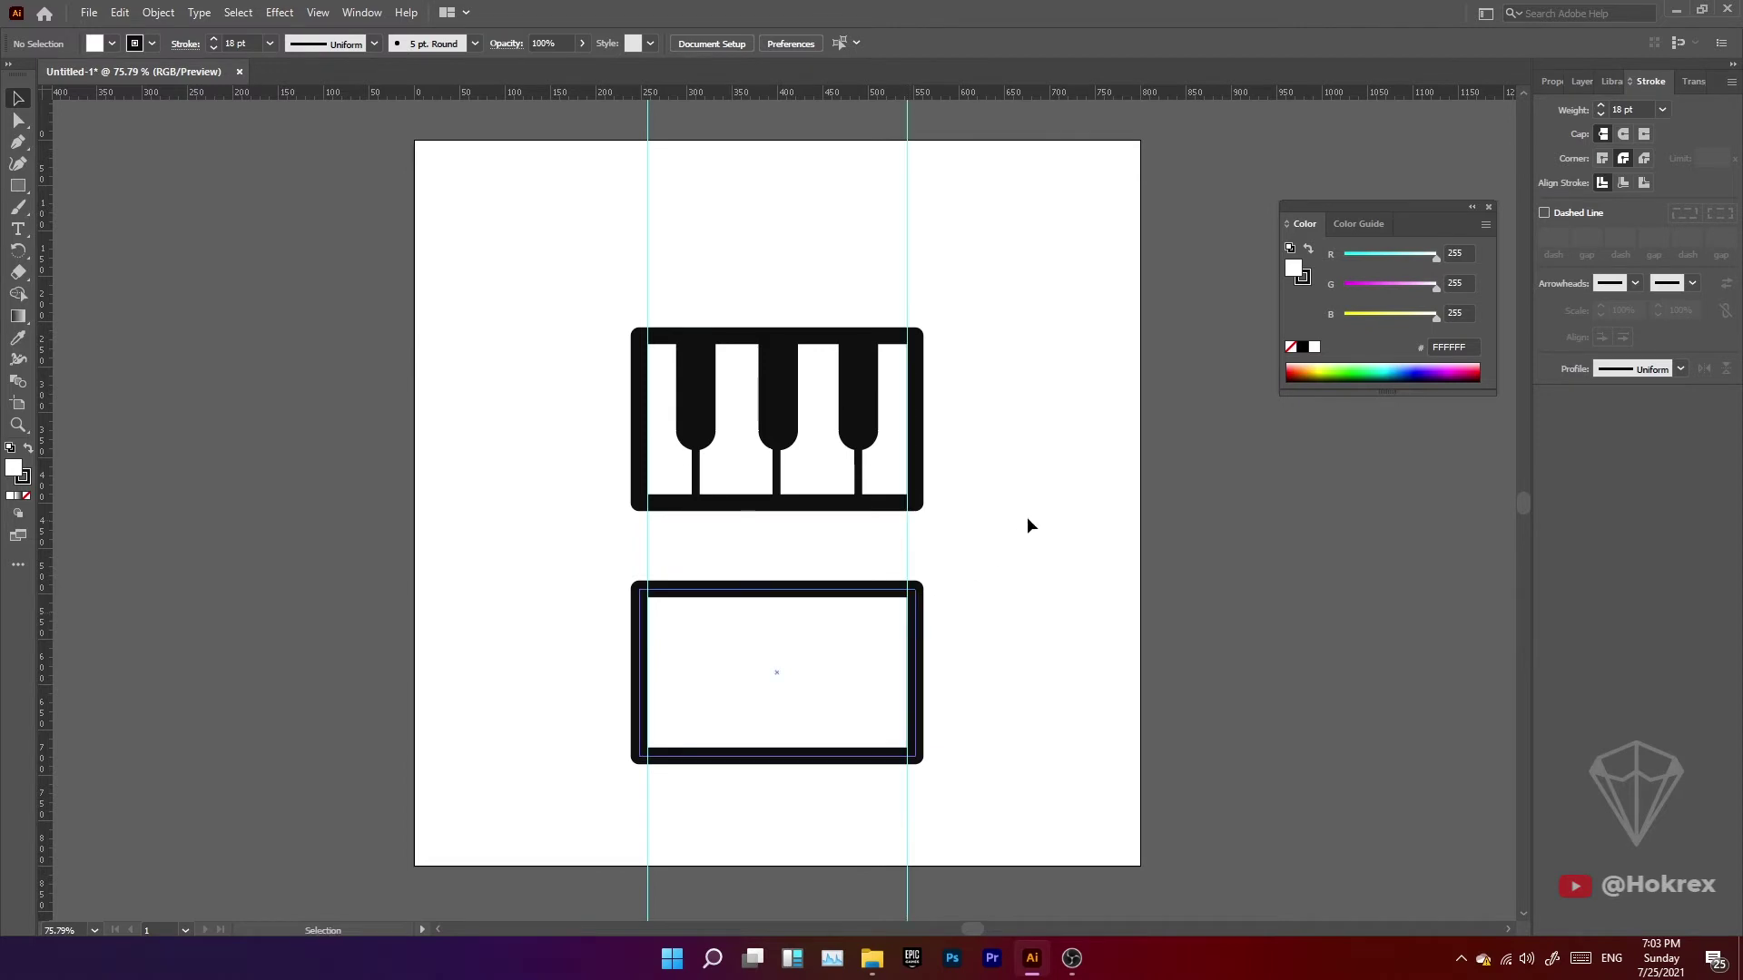
Shorten the lower frame copy to 304 × 151 px from its bottom edge.
left_click(790, 594)
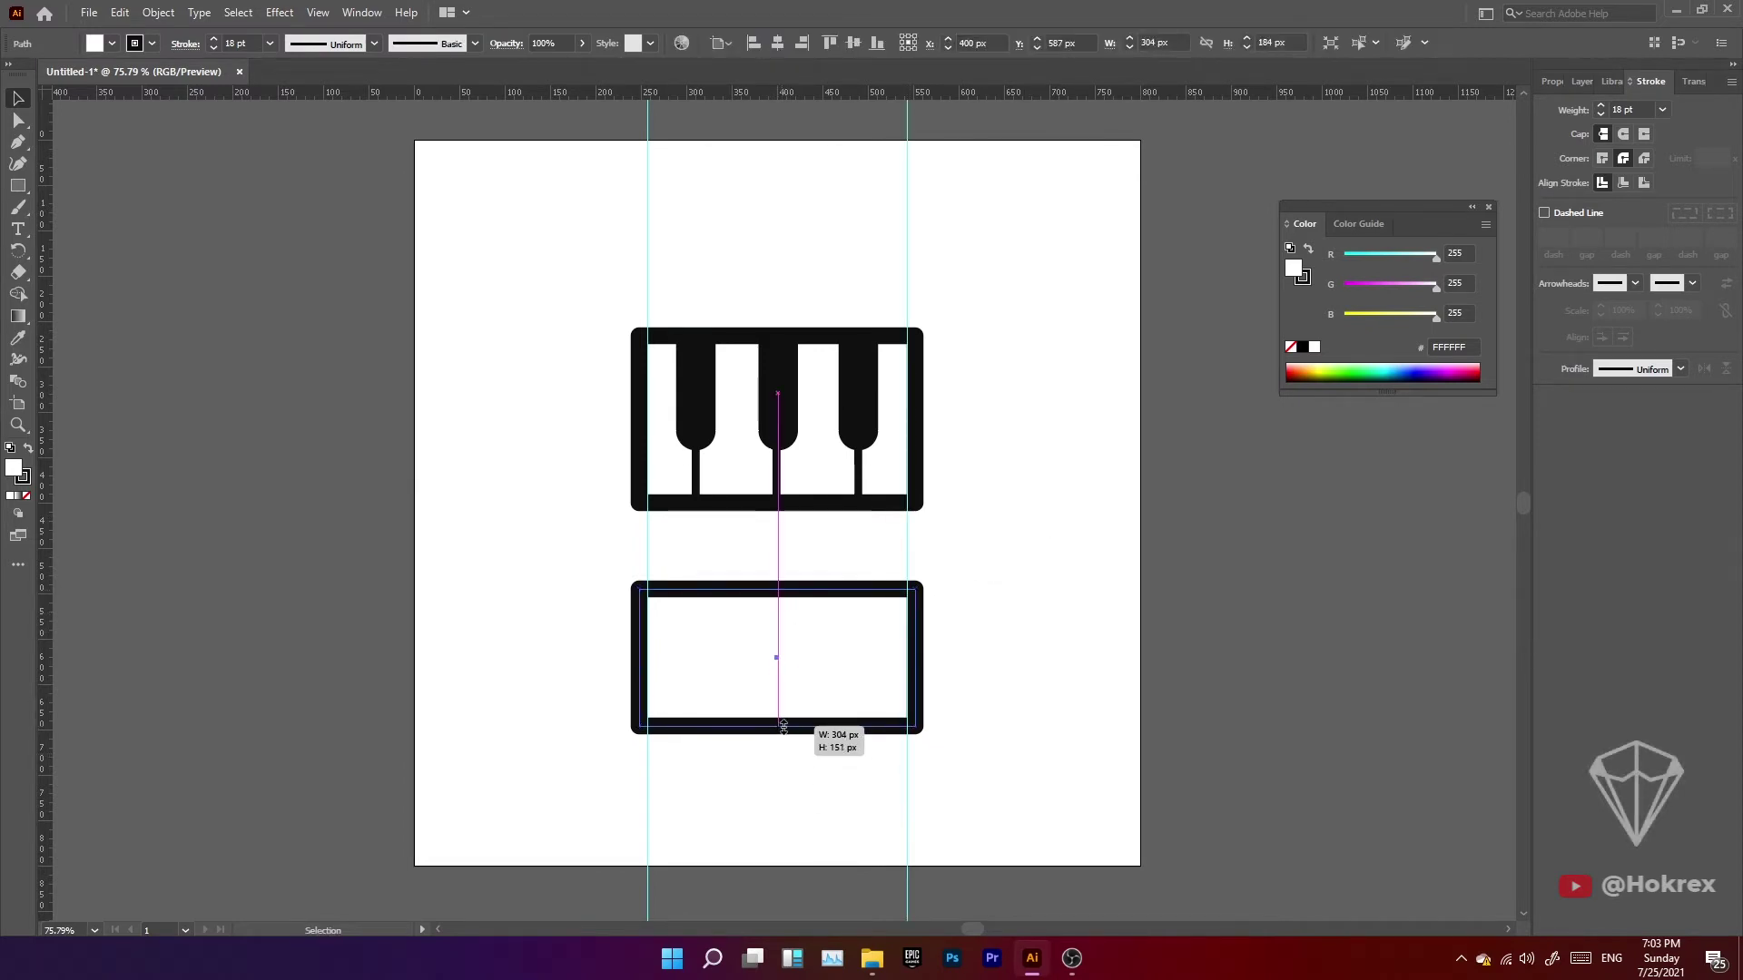
left_click_drag(779, 756, 815, 729)
left_click(813, 773)
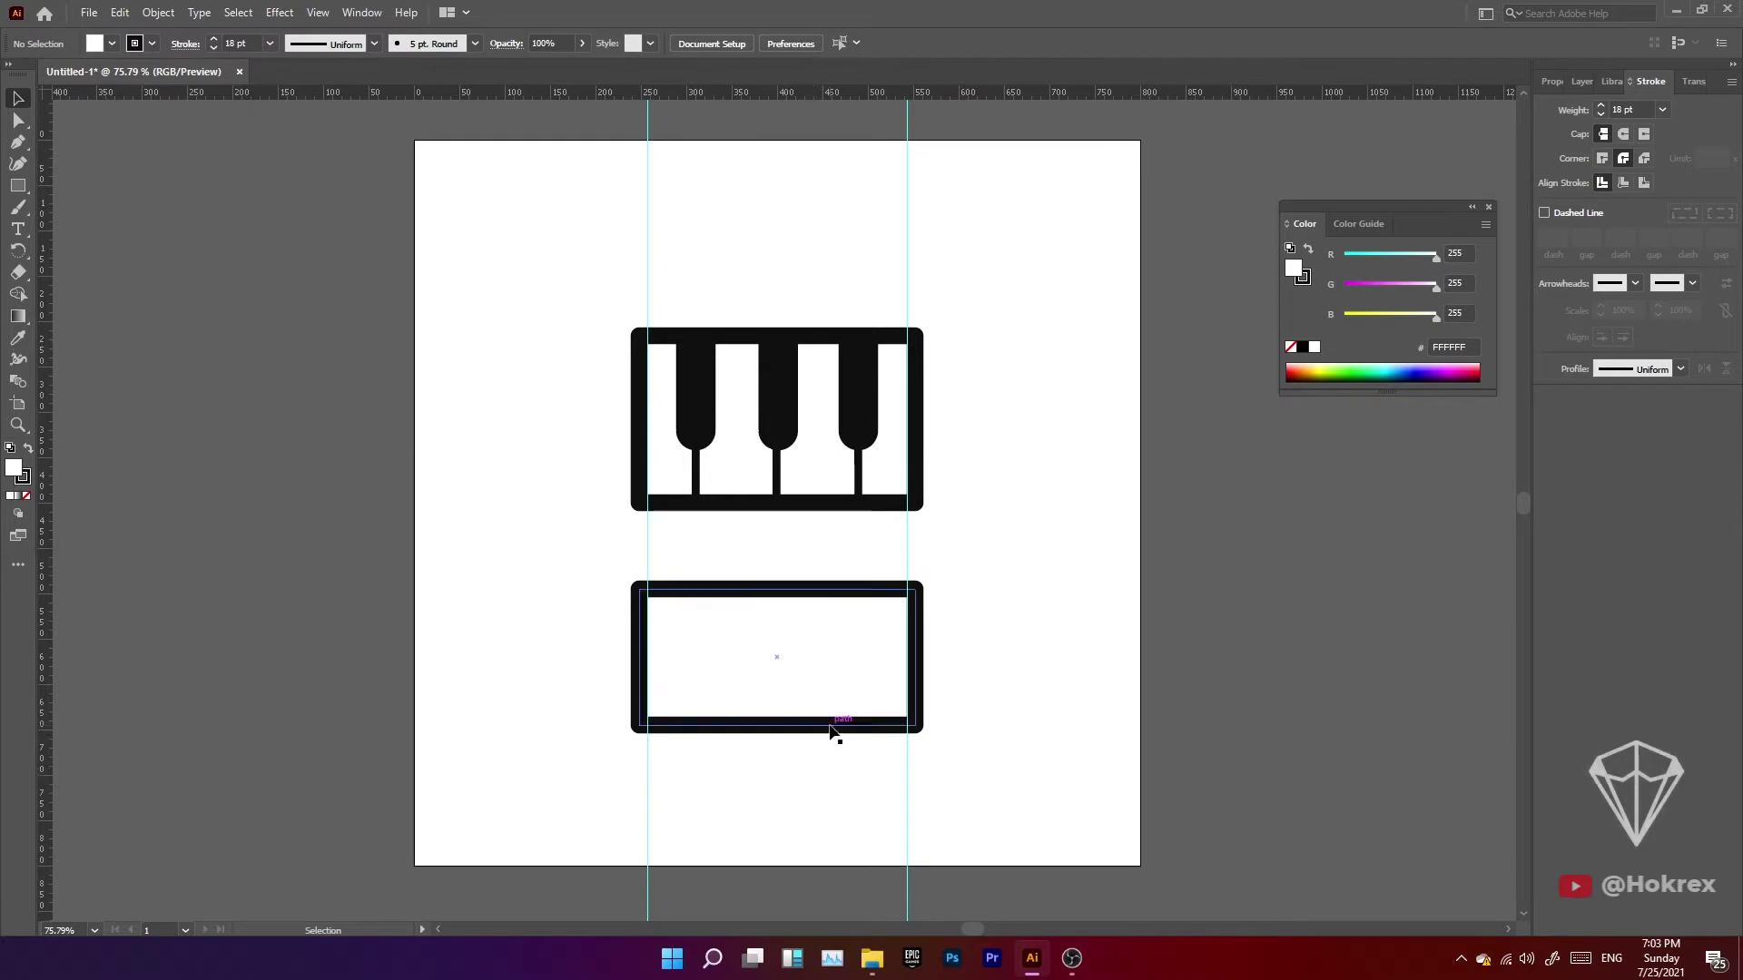
Narrow the lower frame to an 85.5 px-wide rectangle and move it below the piano.
left_click_drag(767, 593, 819, 491)
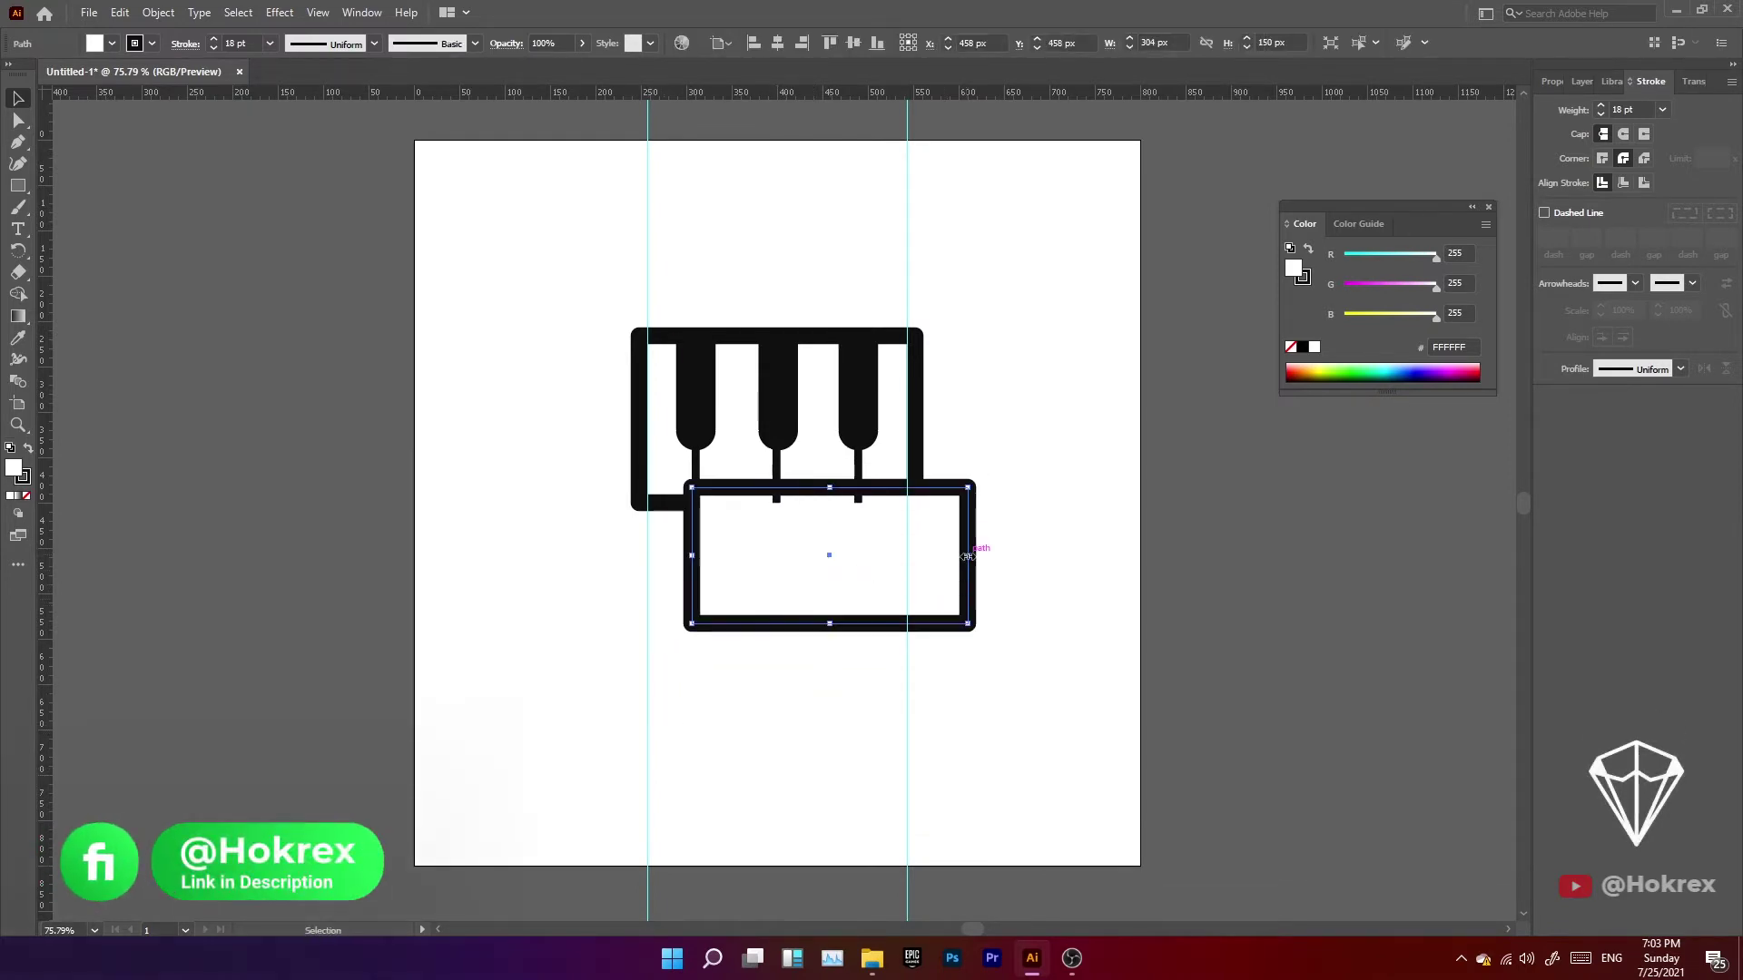
left_click_drag(968, 555, 854, 555)
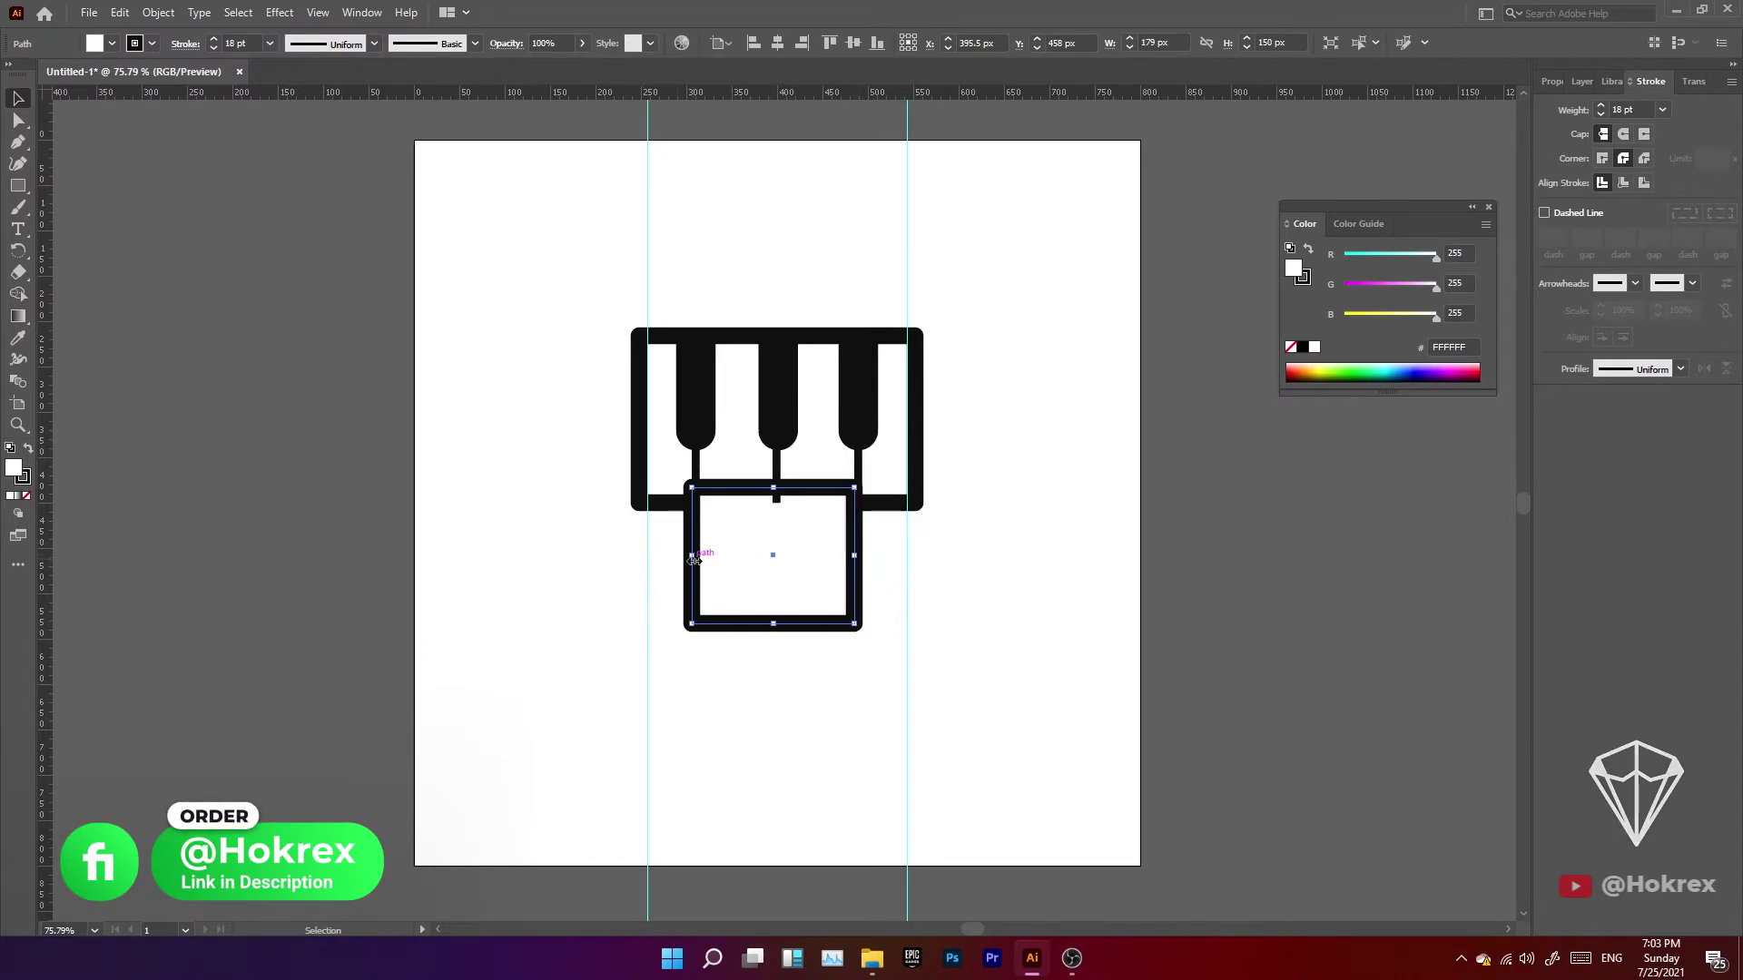
left_click_drag(693, 555, 777, 555)
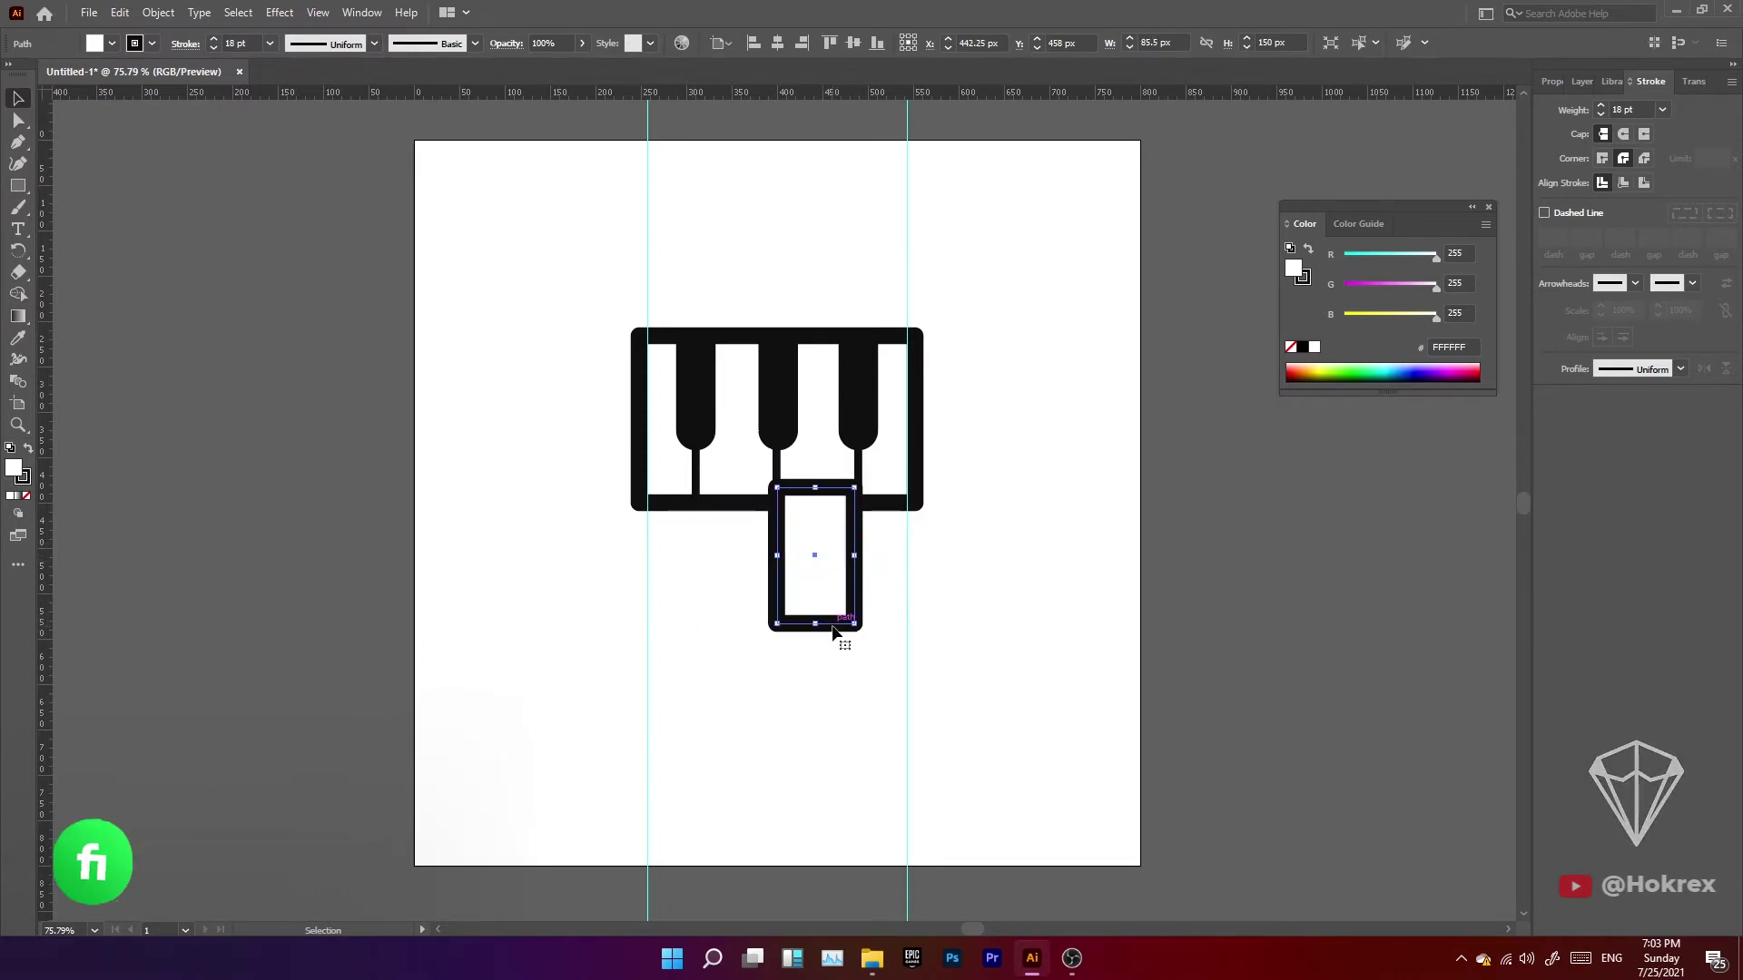
left_click_drag(833, 633, 834, 754)
left_click(998, 696)
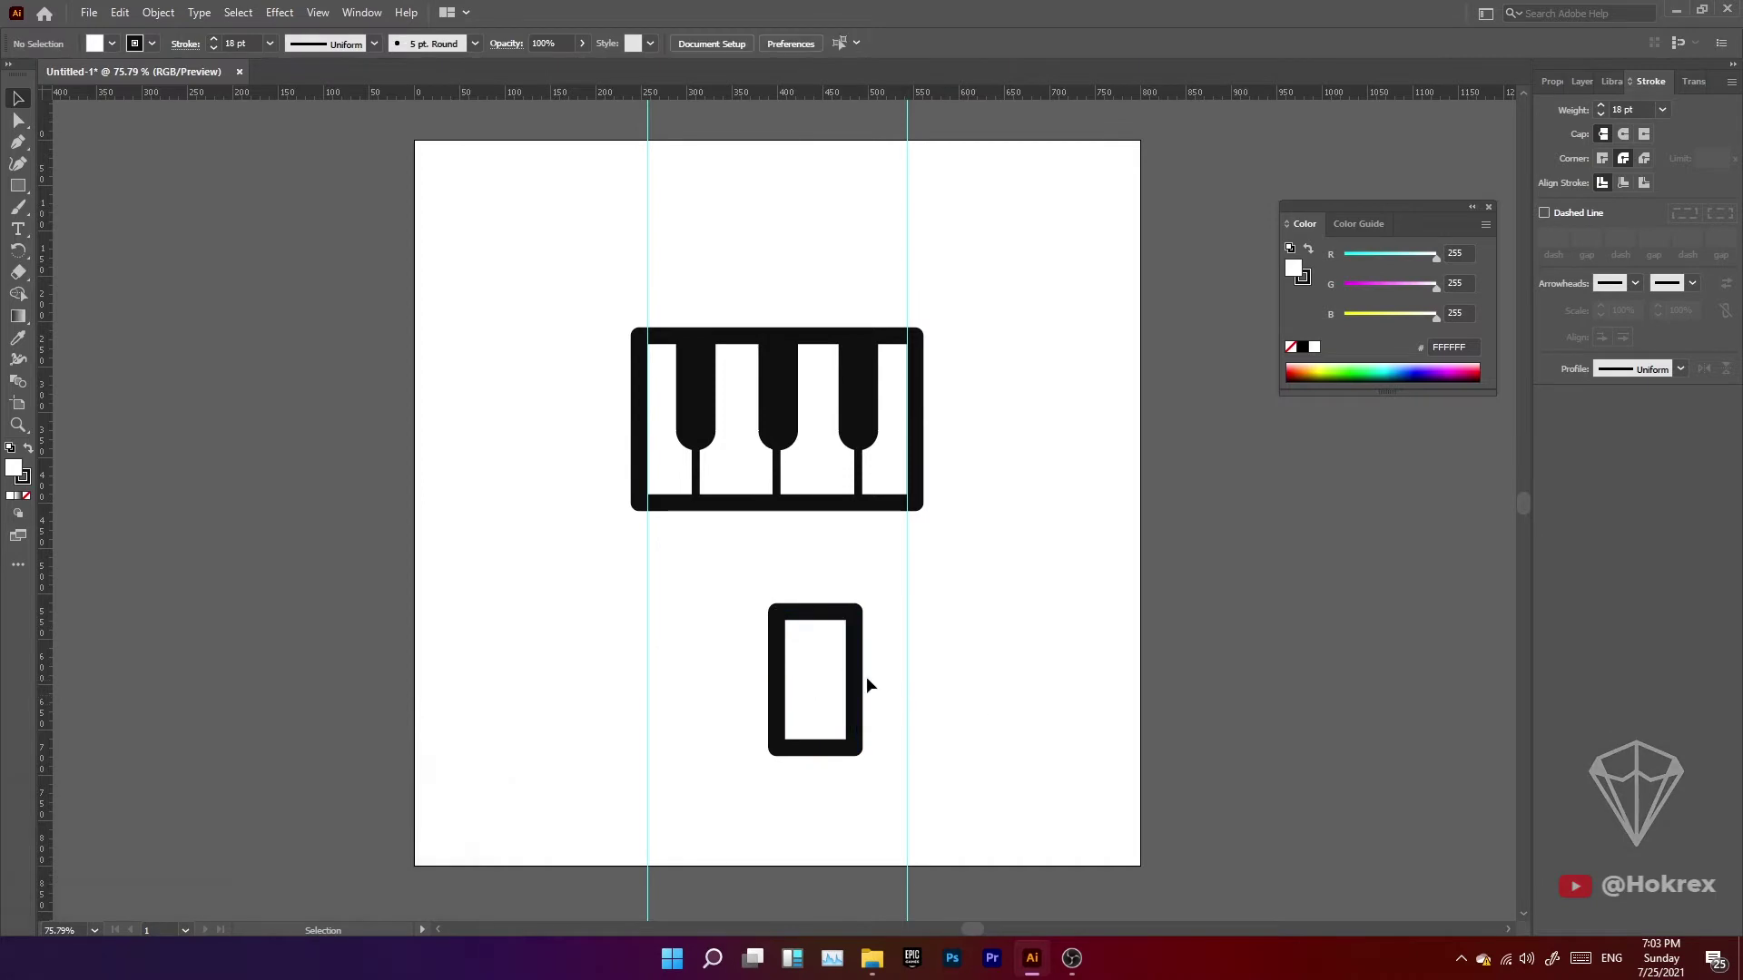
Round the thin rectangle's bottom corners fully into a U and raise its top slightly.
key("a")
left_click(856, 669)
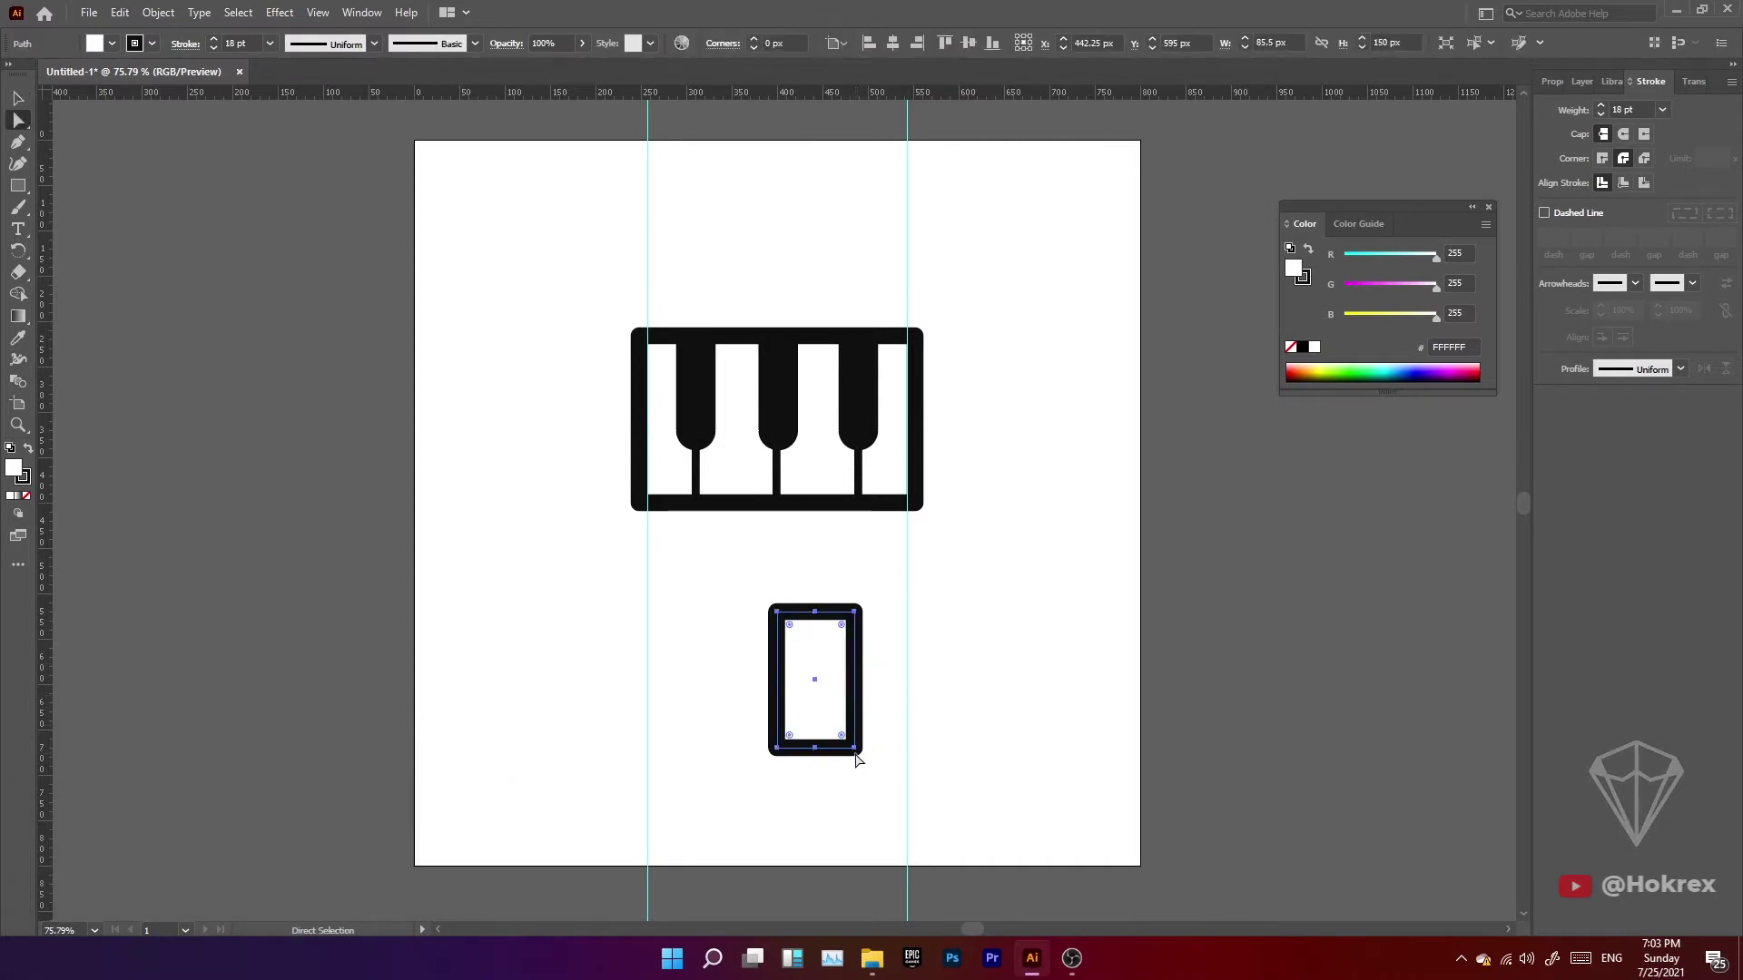
left_click(776, 748)
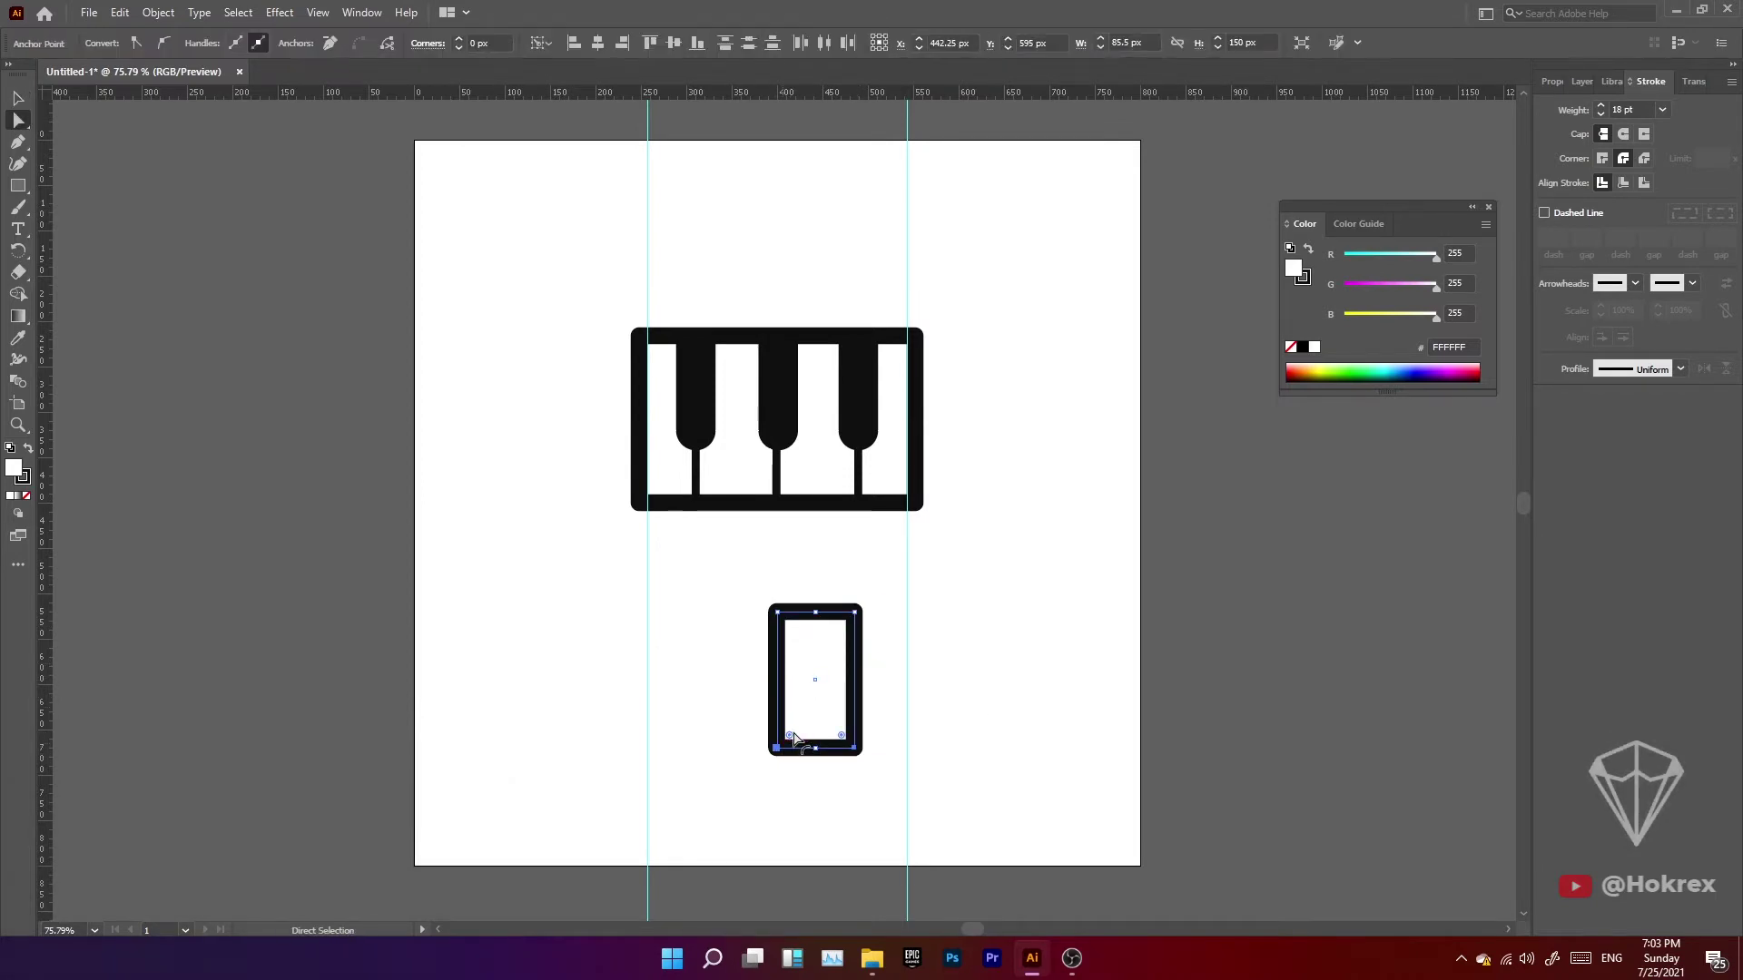
left_click_drag(788, 735, 817, 711)
left_click(872, 595)
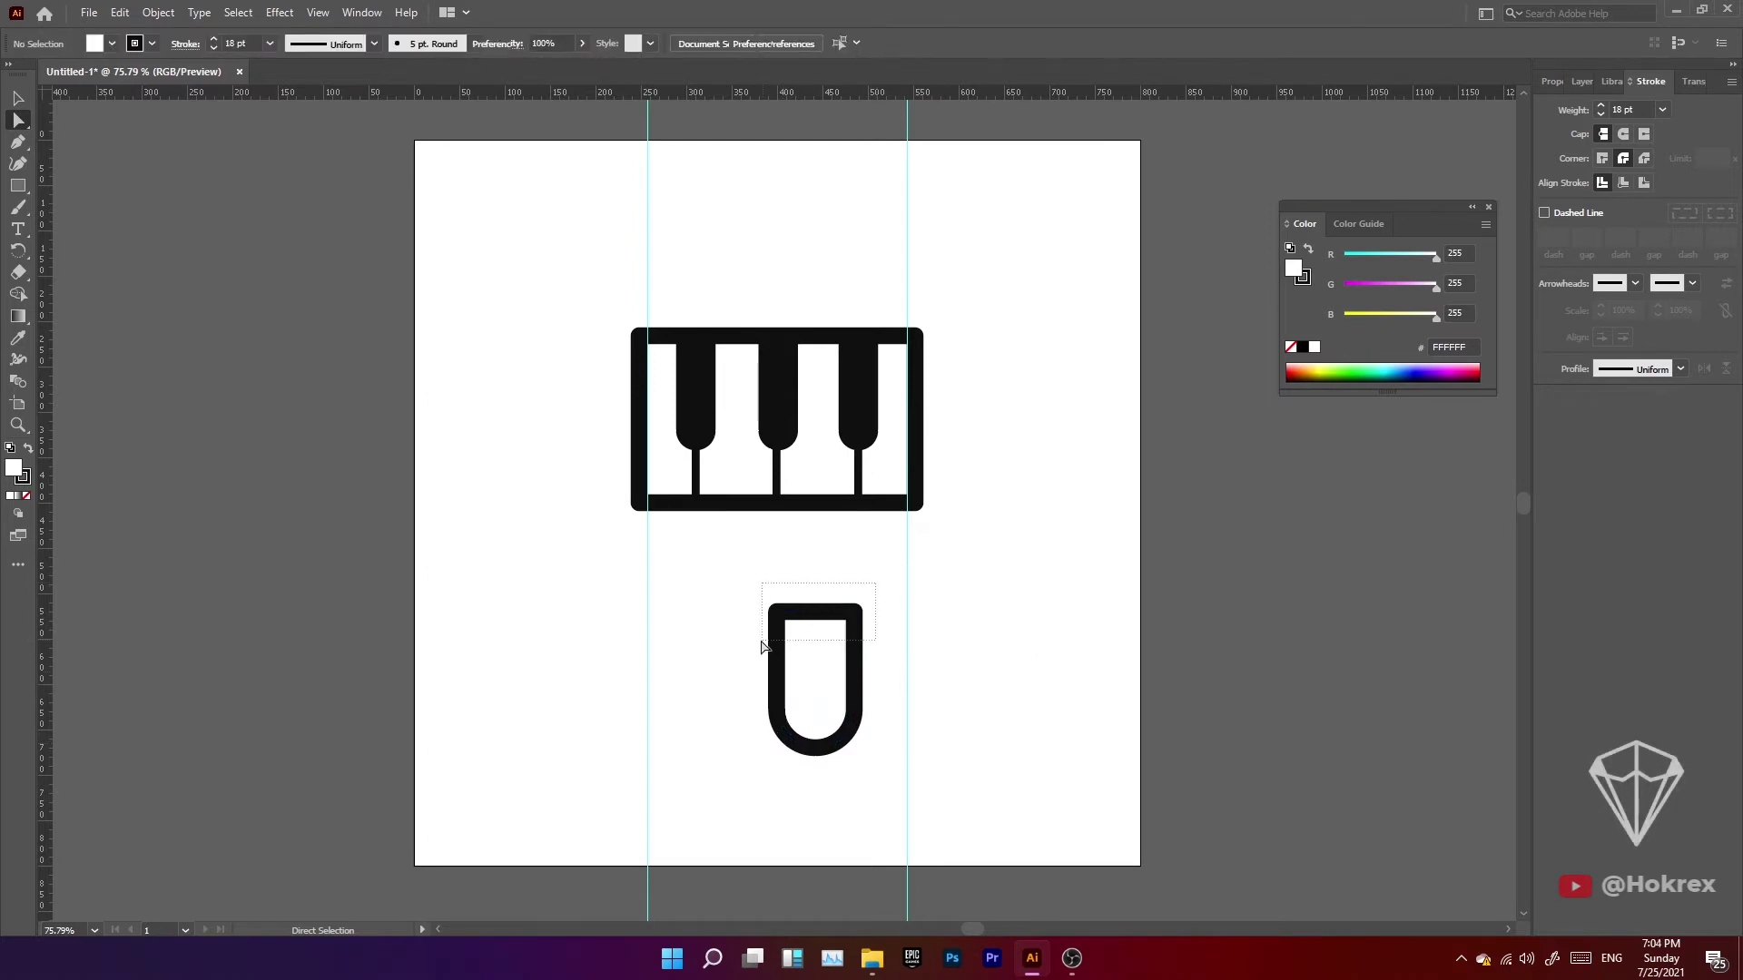
left_click_drag(762, 646, 763, 646)
left_click_drag(860, 616, 860, 605)
left_click(906, 670)
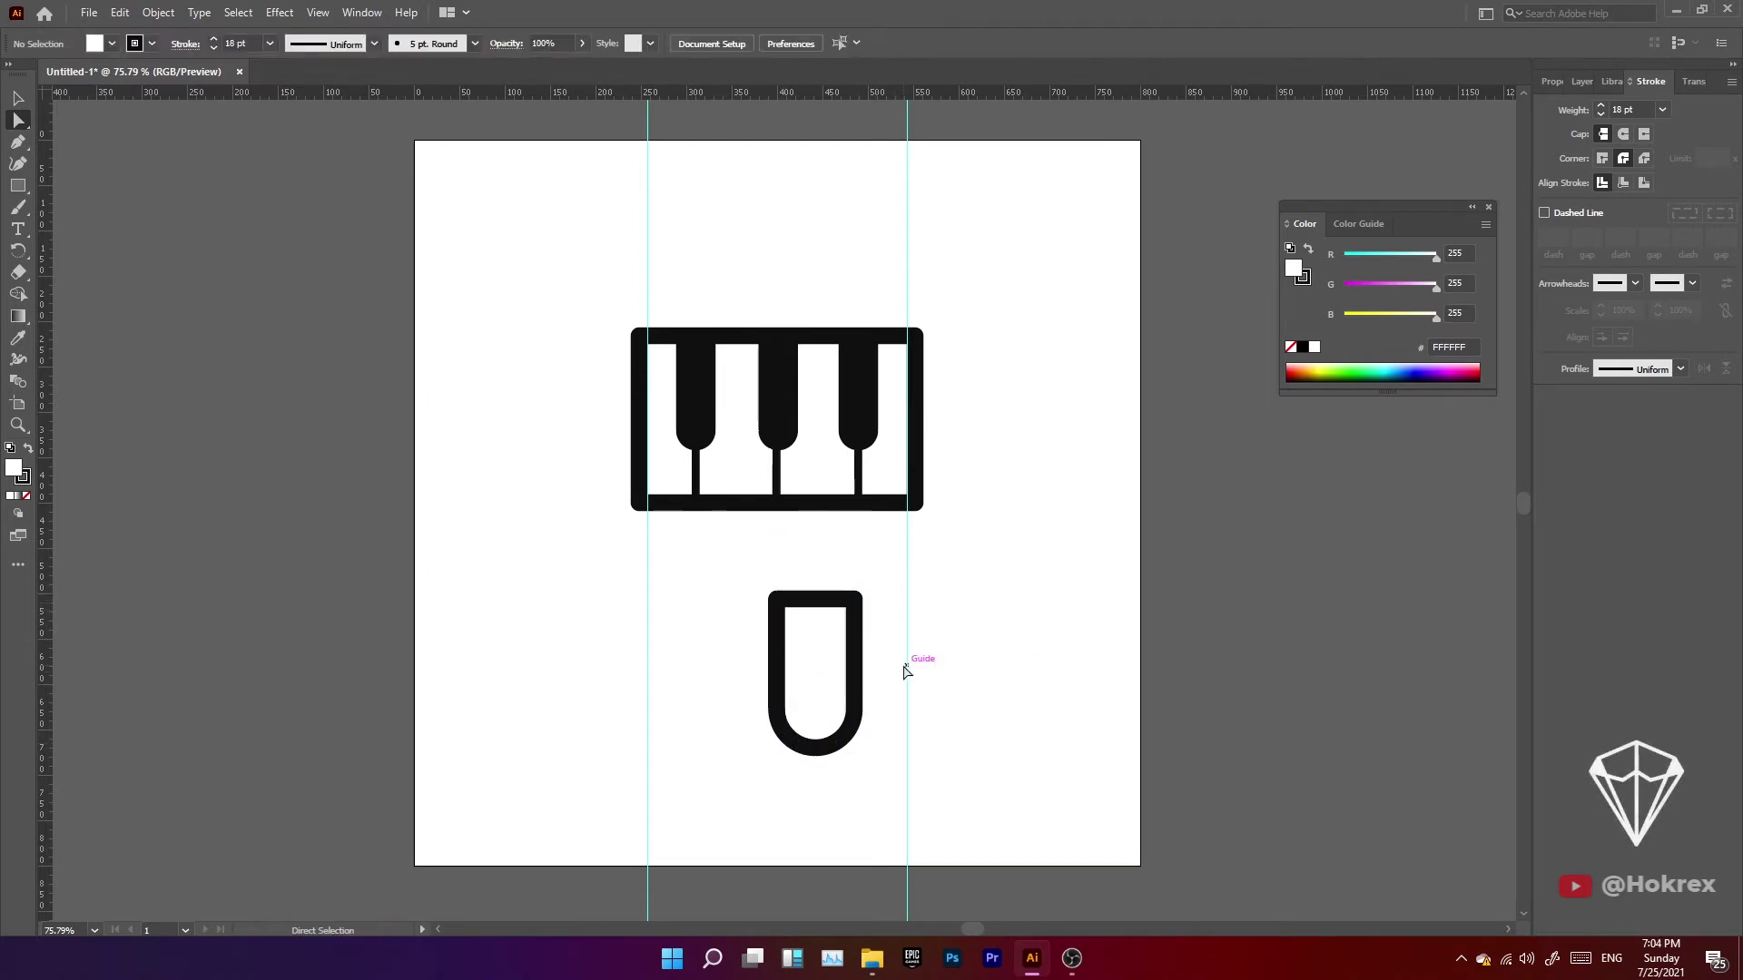
Duplicate the U into a row of four arches and centre the row under the piano.
left_click(856, 643)
left_click_drag(853, 634, 928, 648)
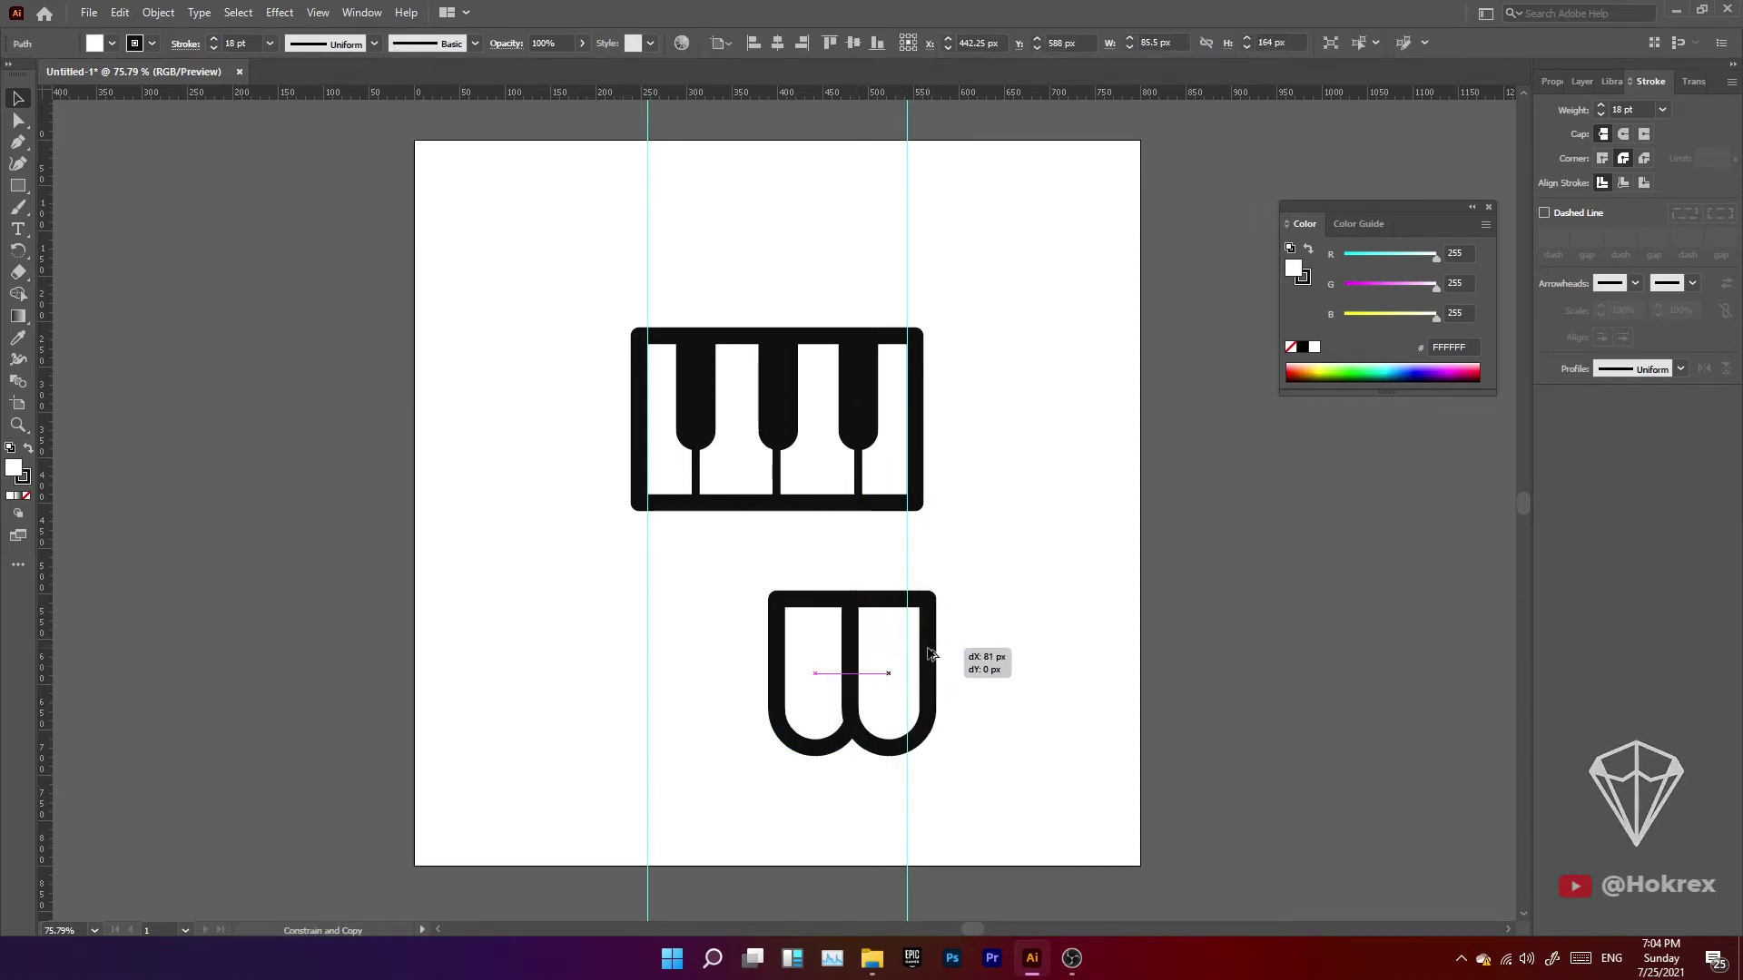
left_click_drag(927, 654, 931, 653)
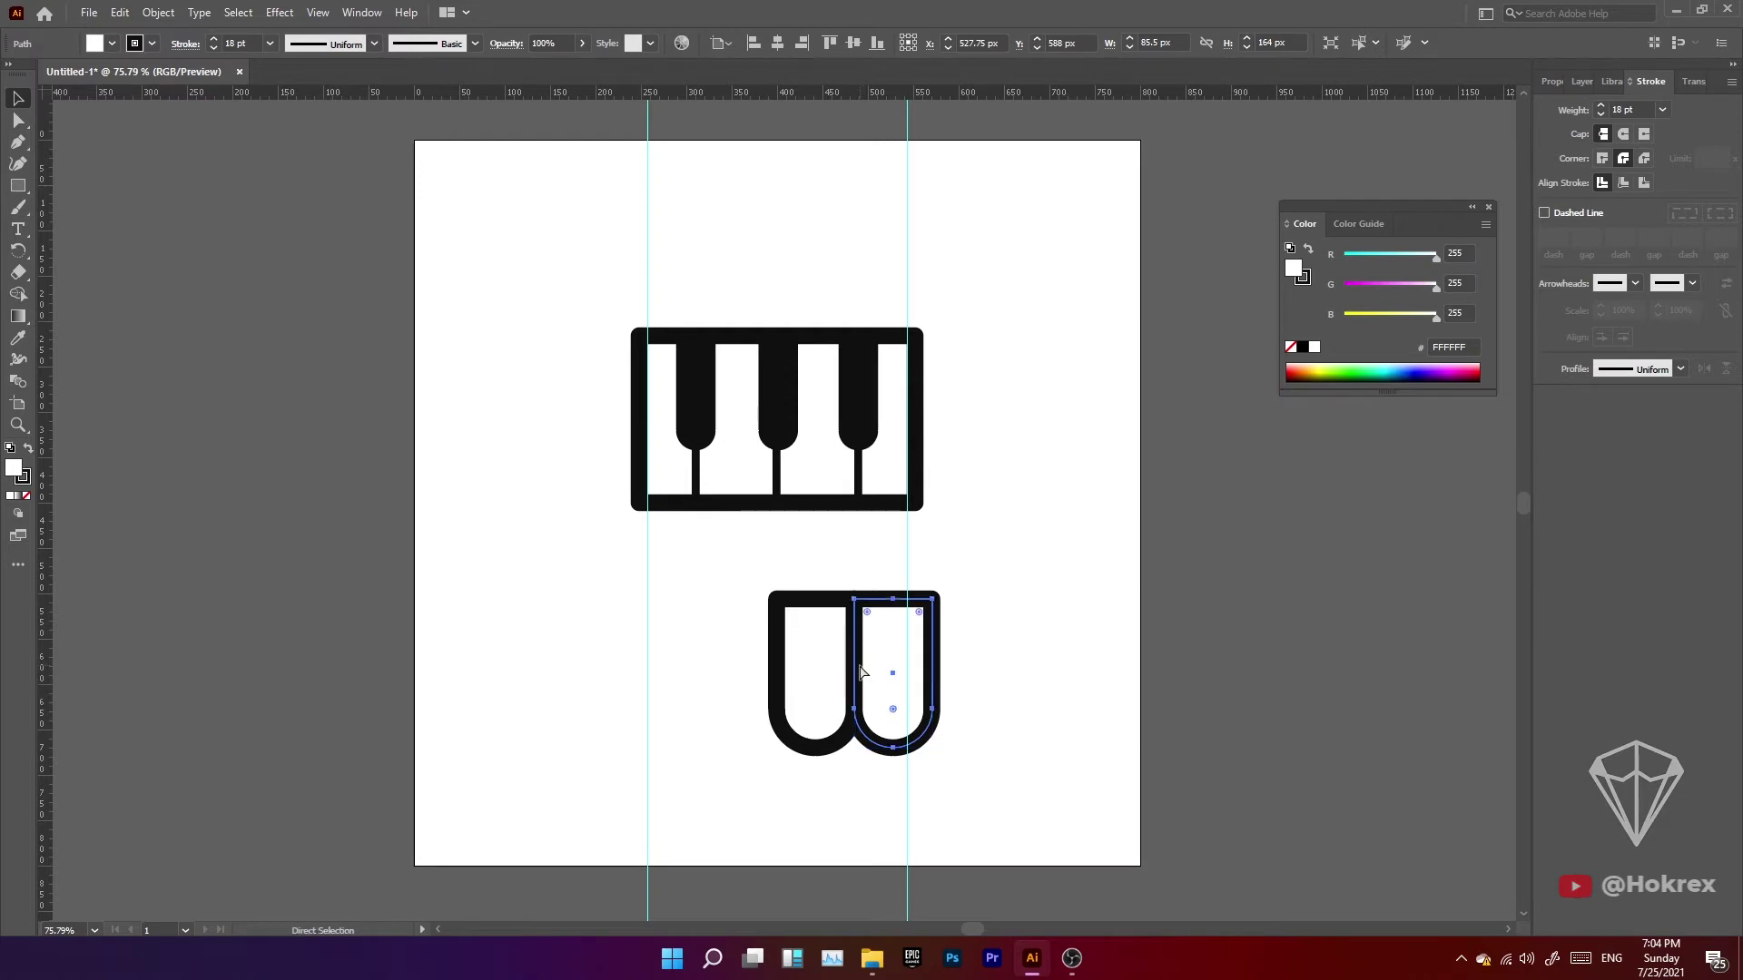
key("ctrl+d")
key("ctrl+d")
key("v")
left_click_drag(1073, 558, 750, 710)
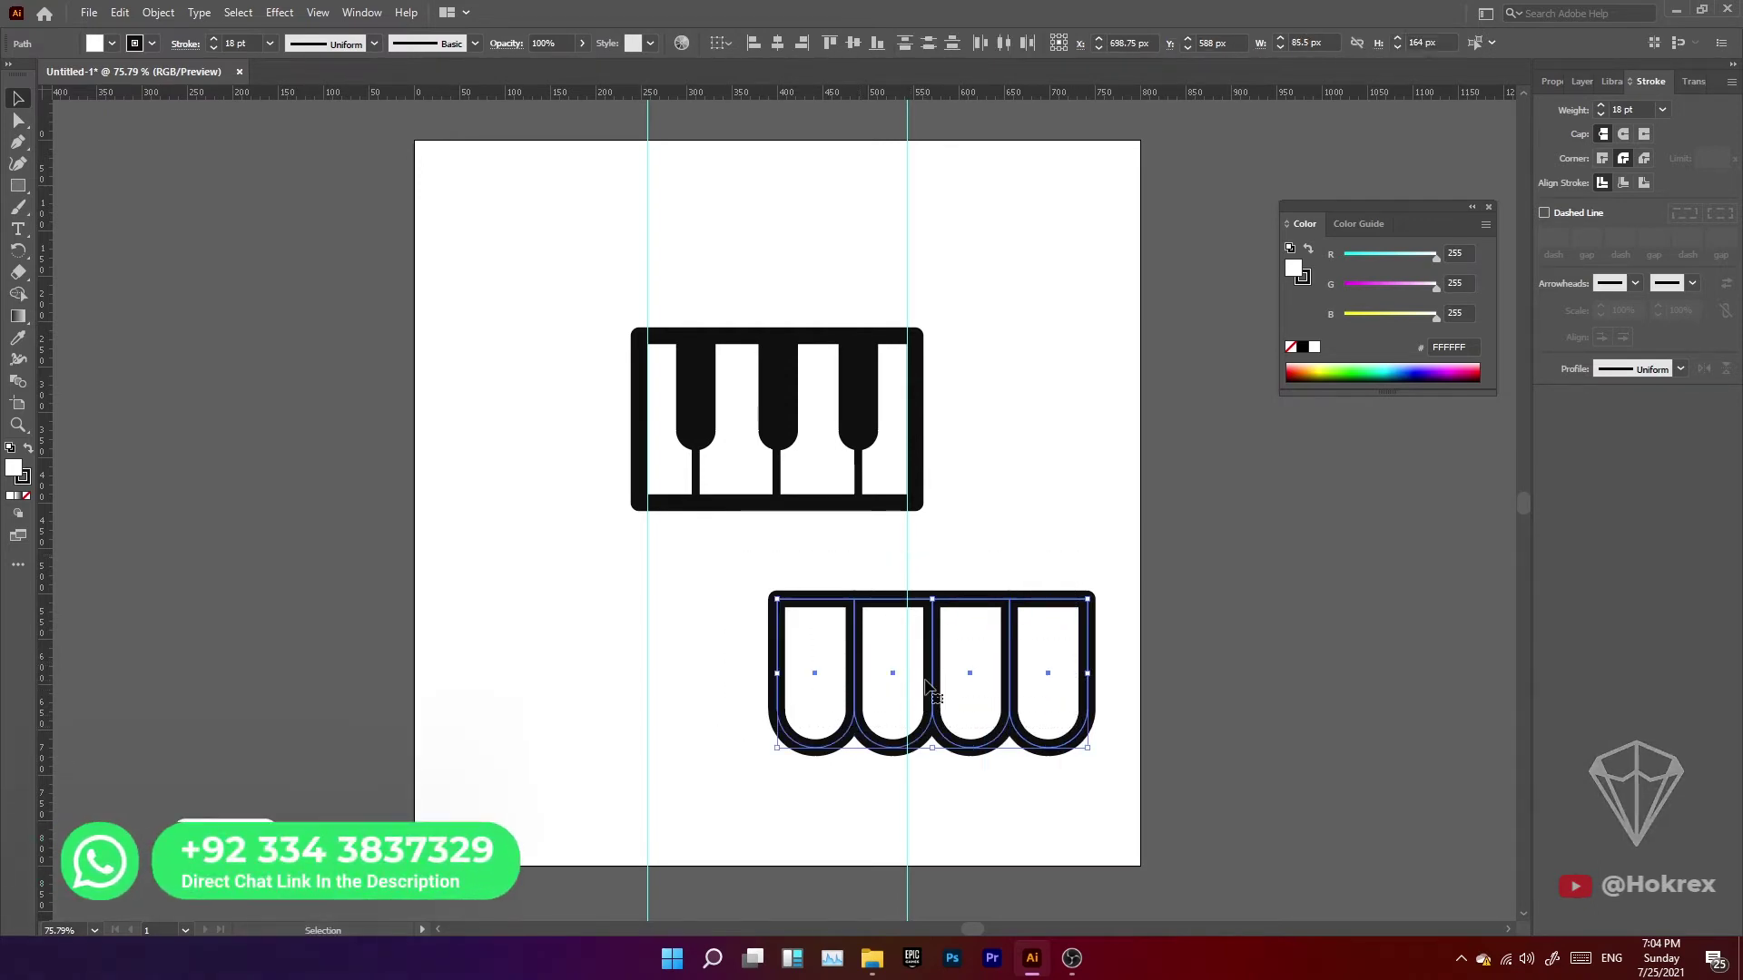
left_click_drag(1123, 557, 726, 701)
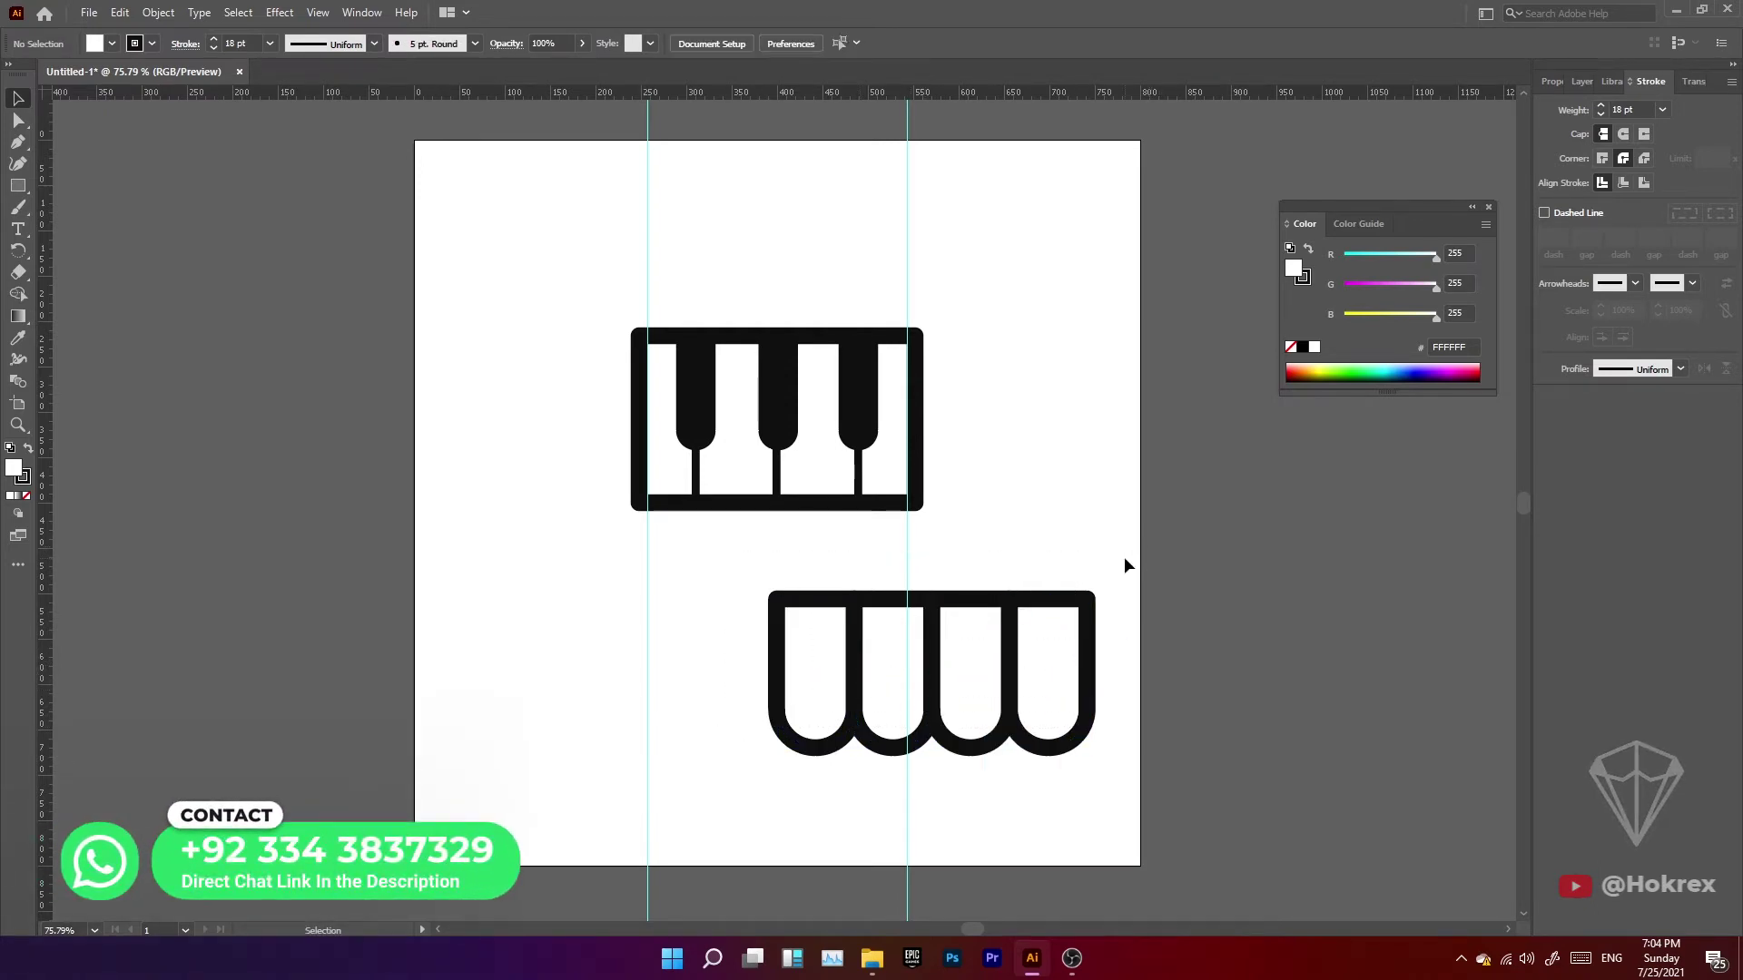
left_click_drag(1012, 672, 854, 674)
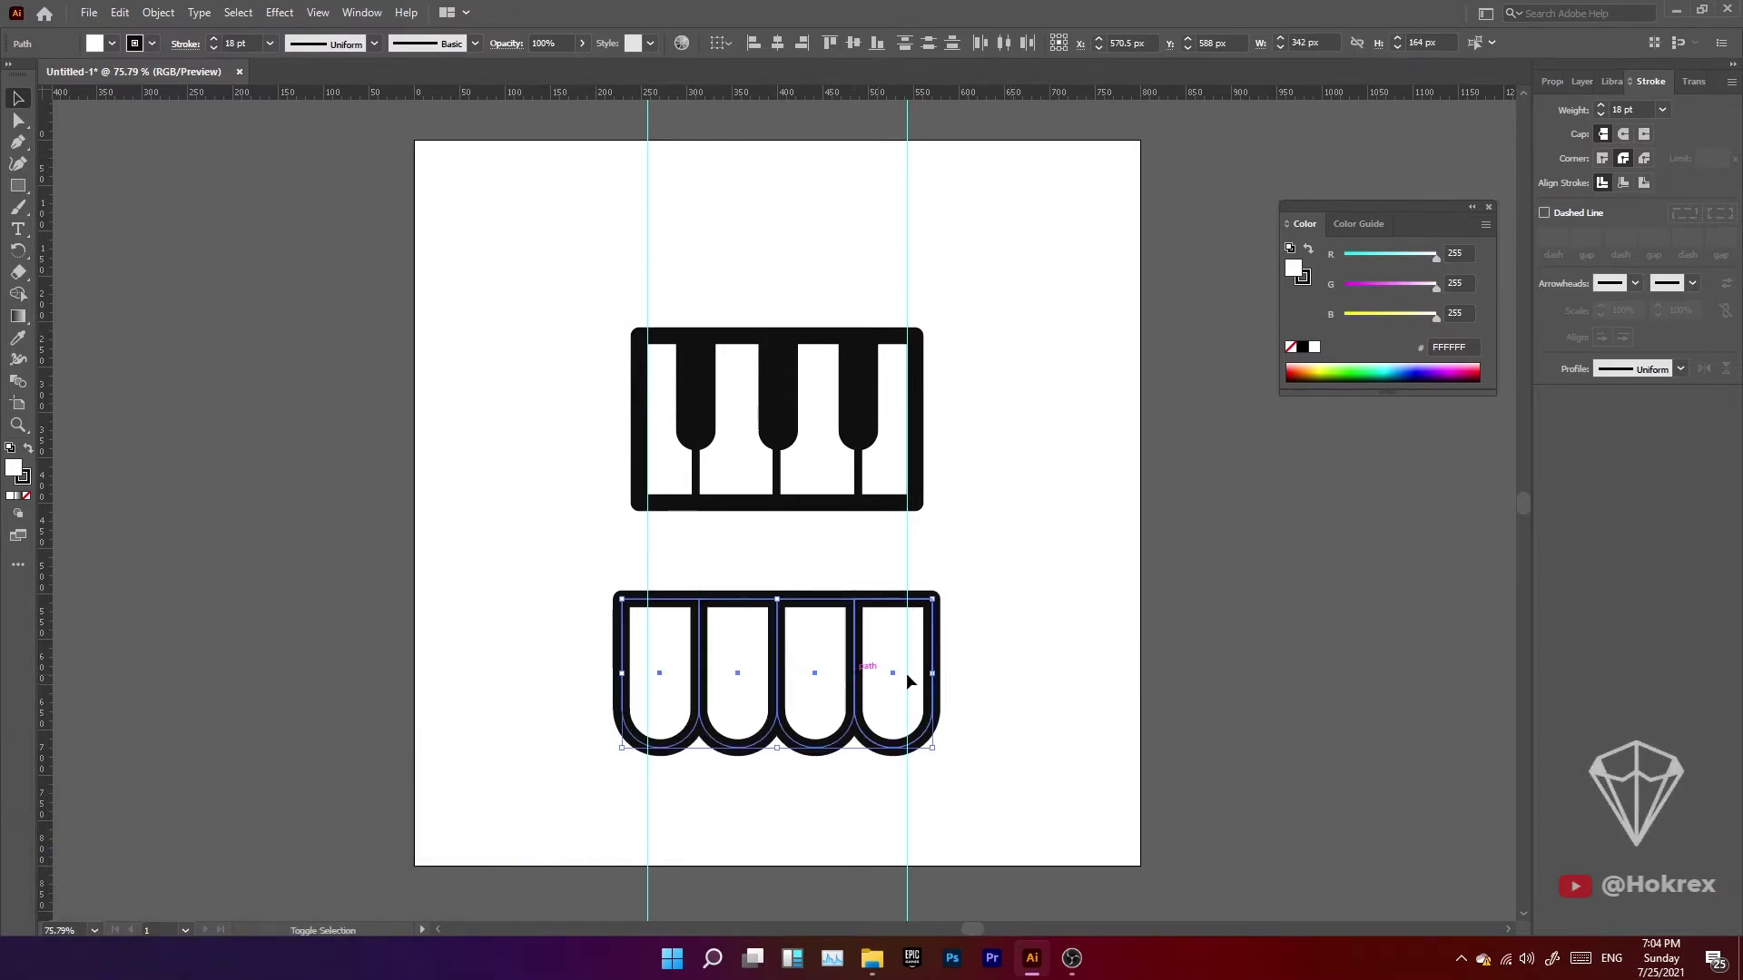
left_click(1082, 597)
Place a horizontal guide across the arches' mid-height and zoom in on them.
mouse_move(989, 556)
left_mouse_down()
mouse_move(729, 740)
mouse_move(627, 765)
left_mouse_up()
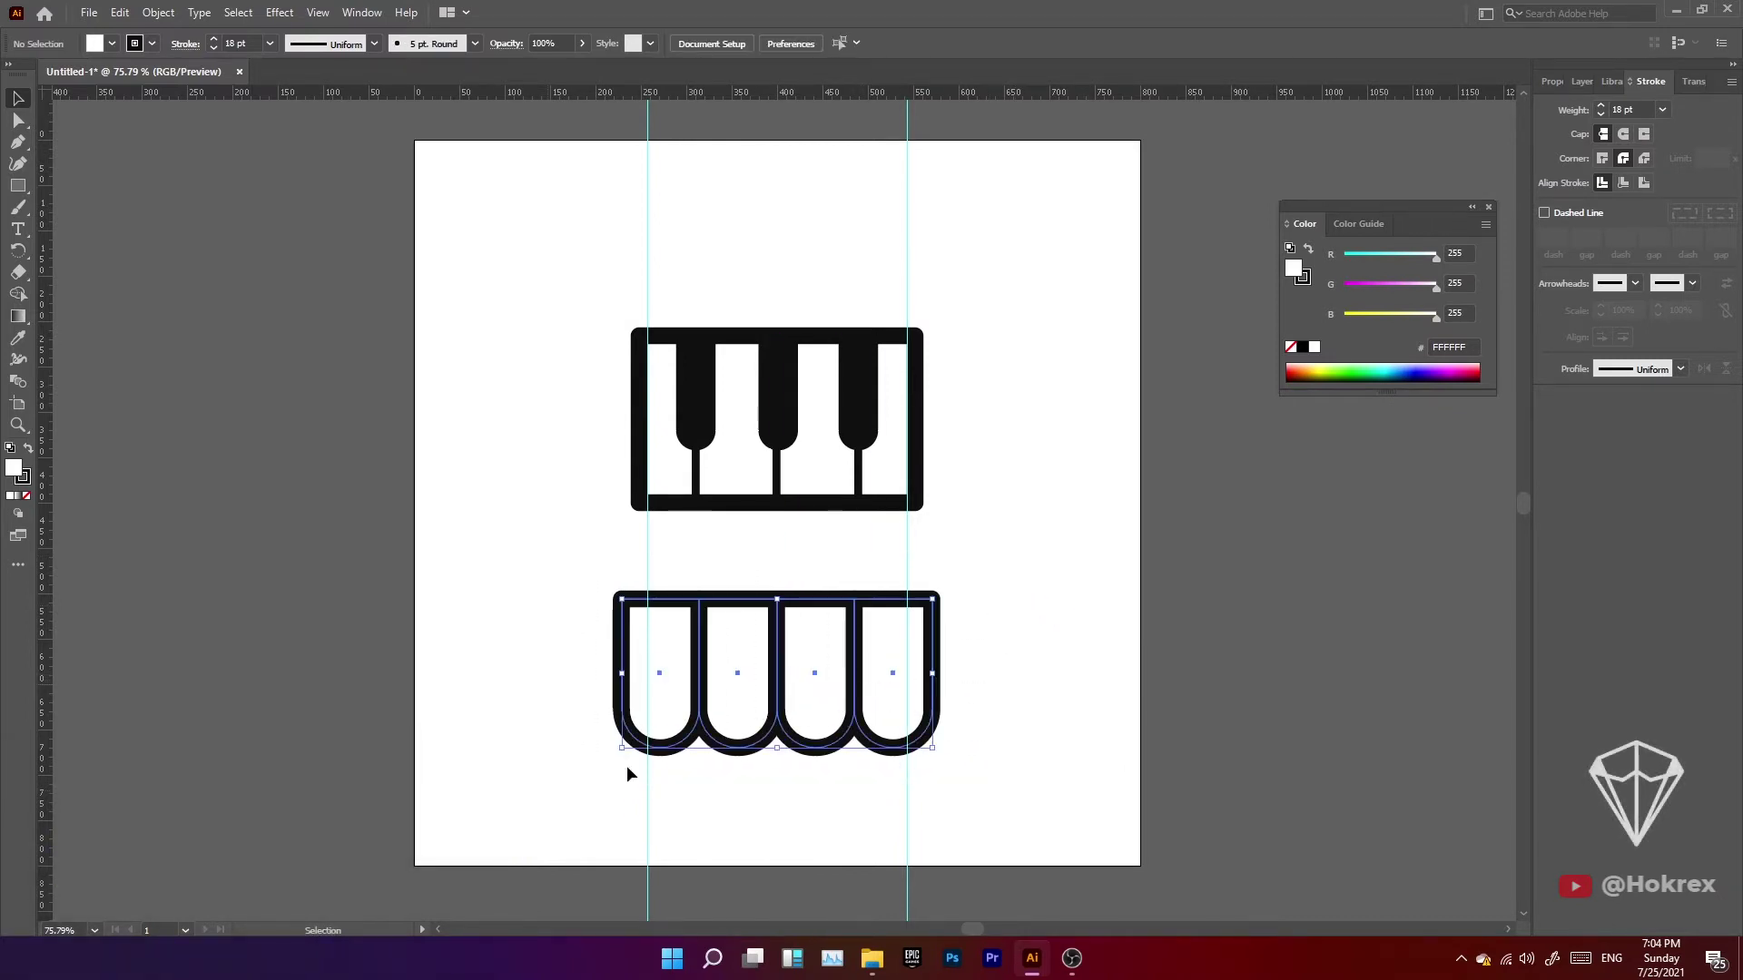
left_click(1015, 661)
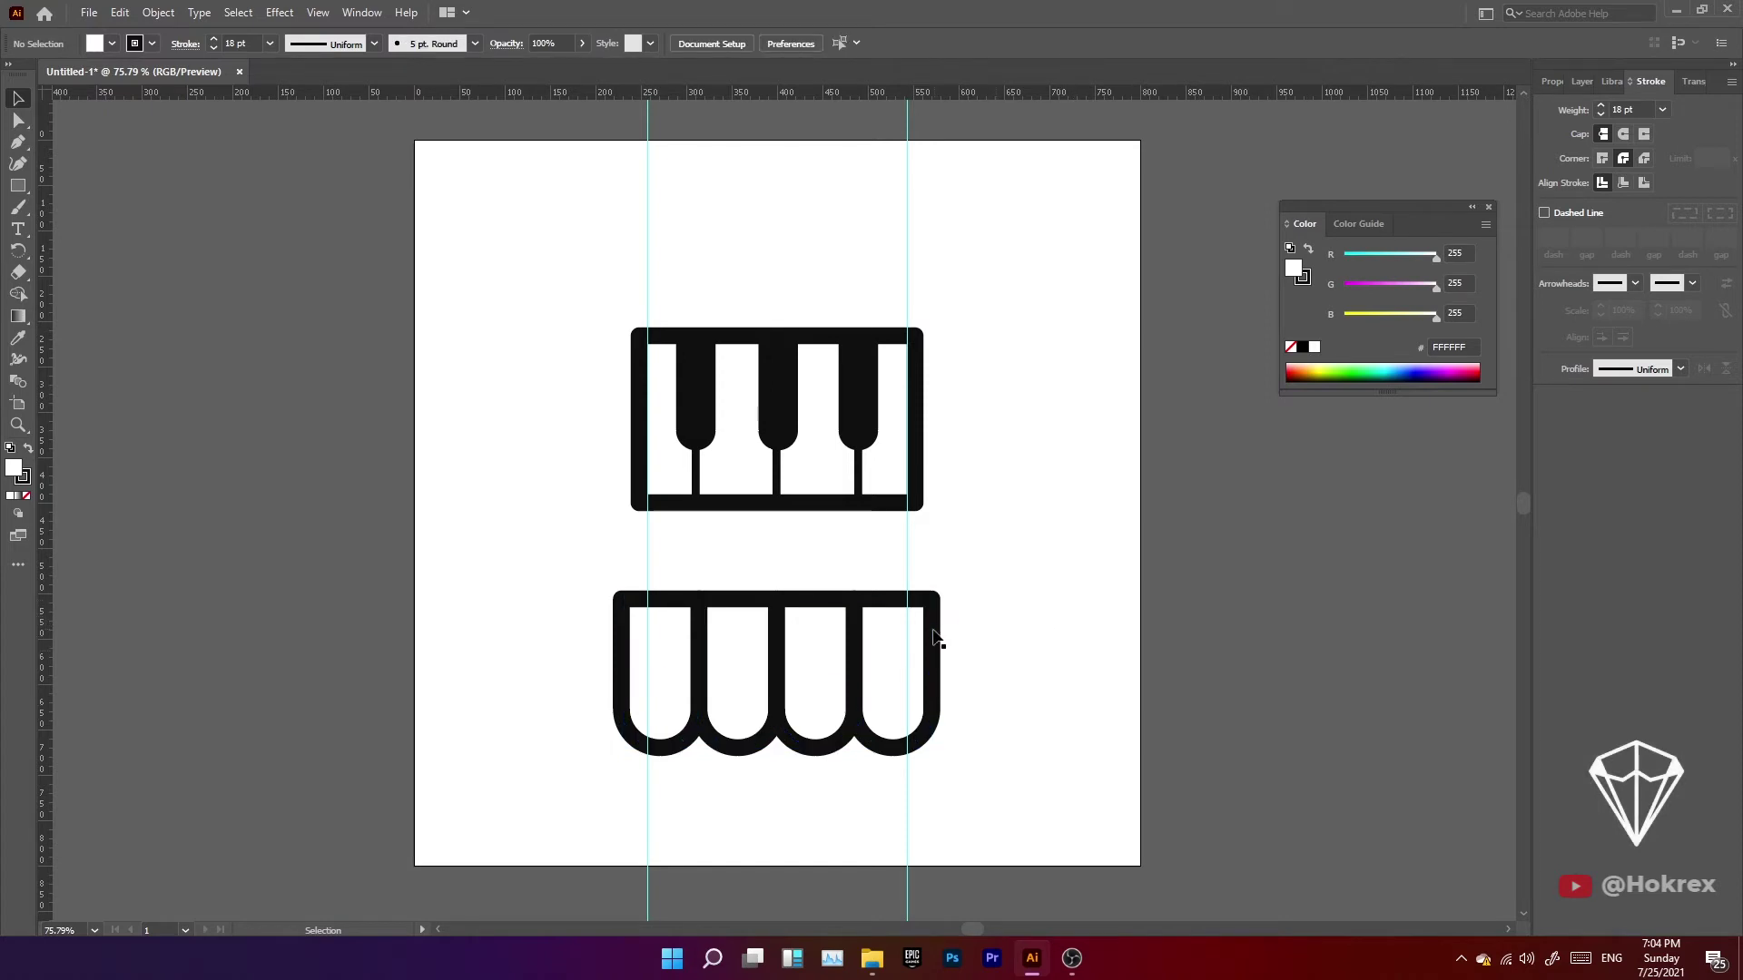
left_click_drag(944, 567, 677, 626)
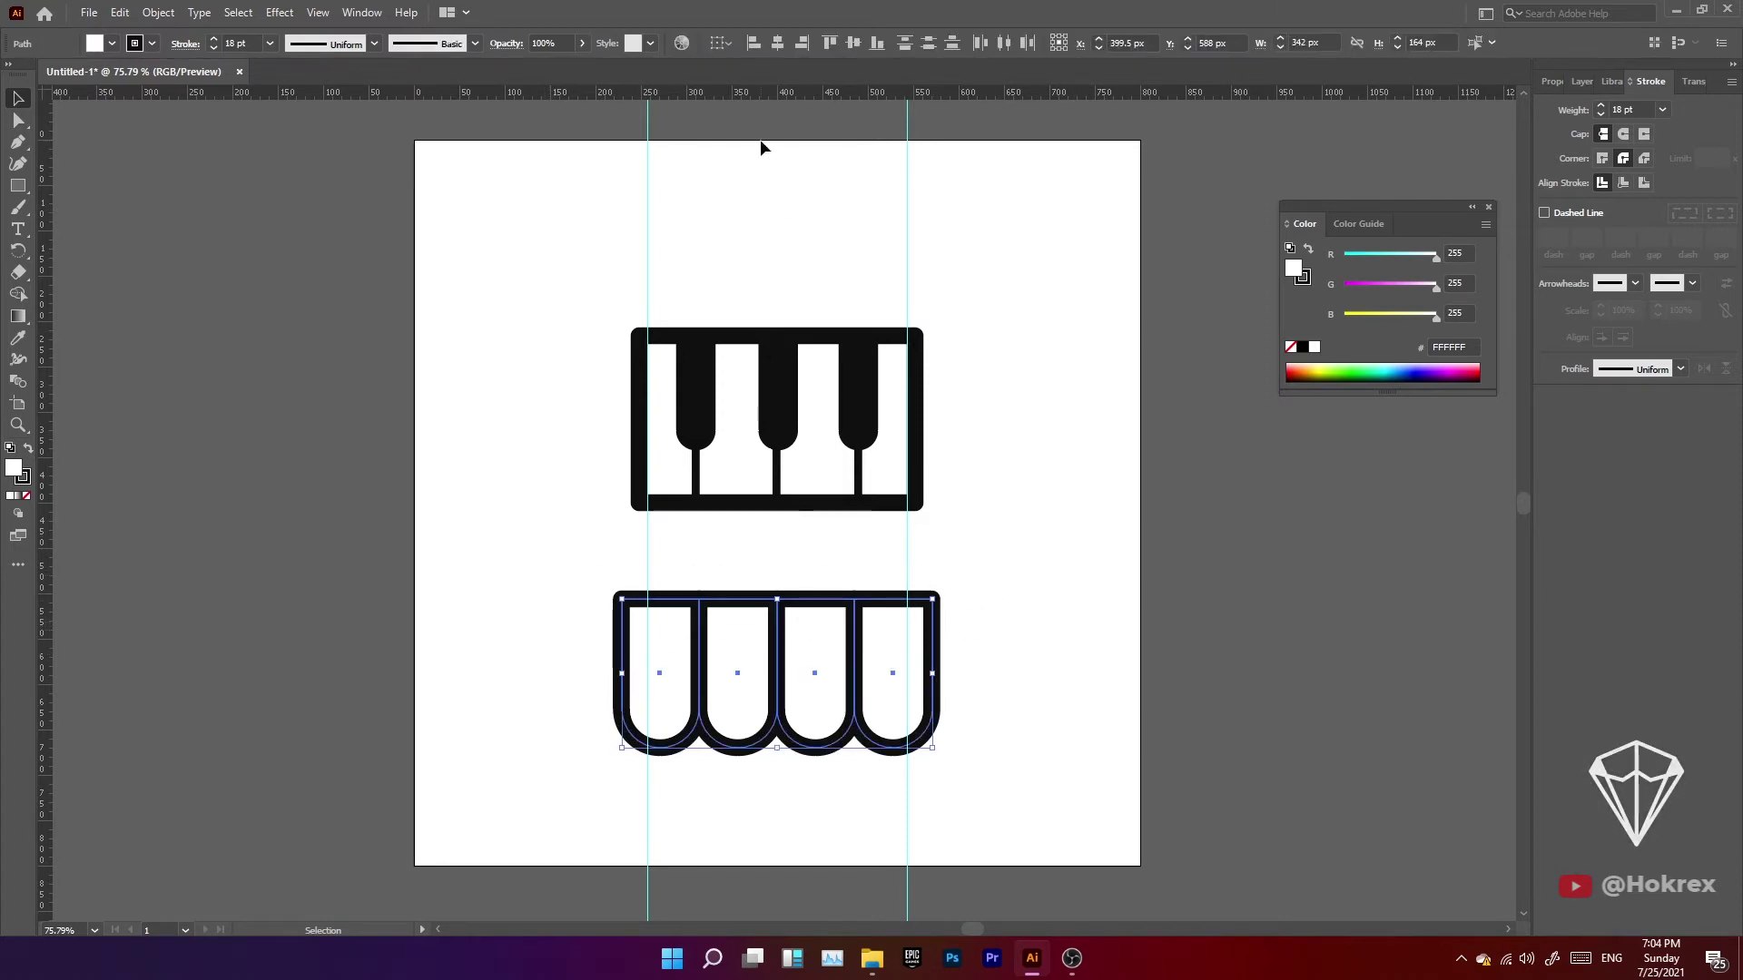
left_click_drag(768, 169, 1022, 676)
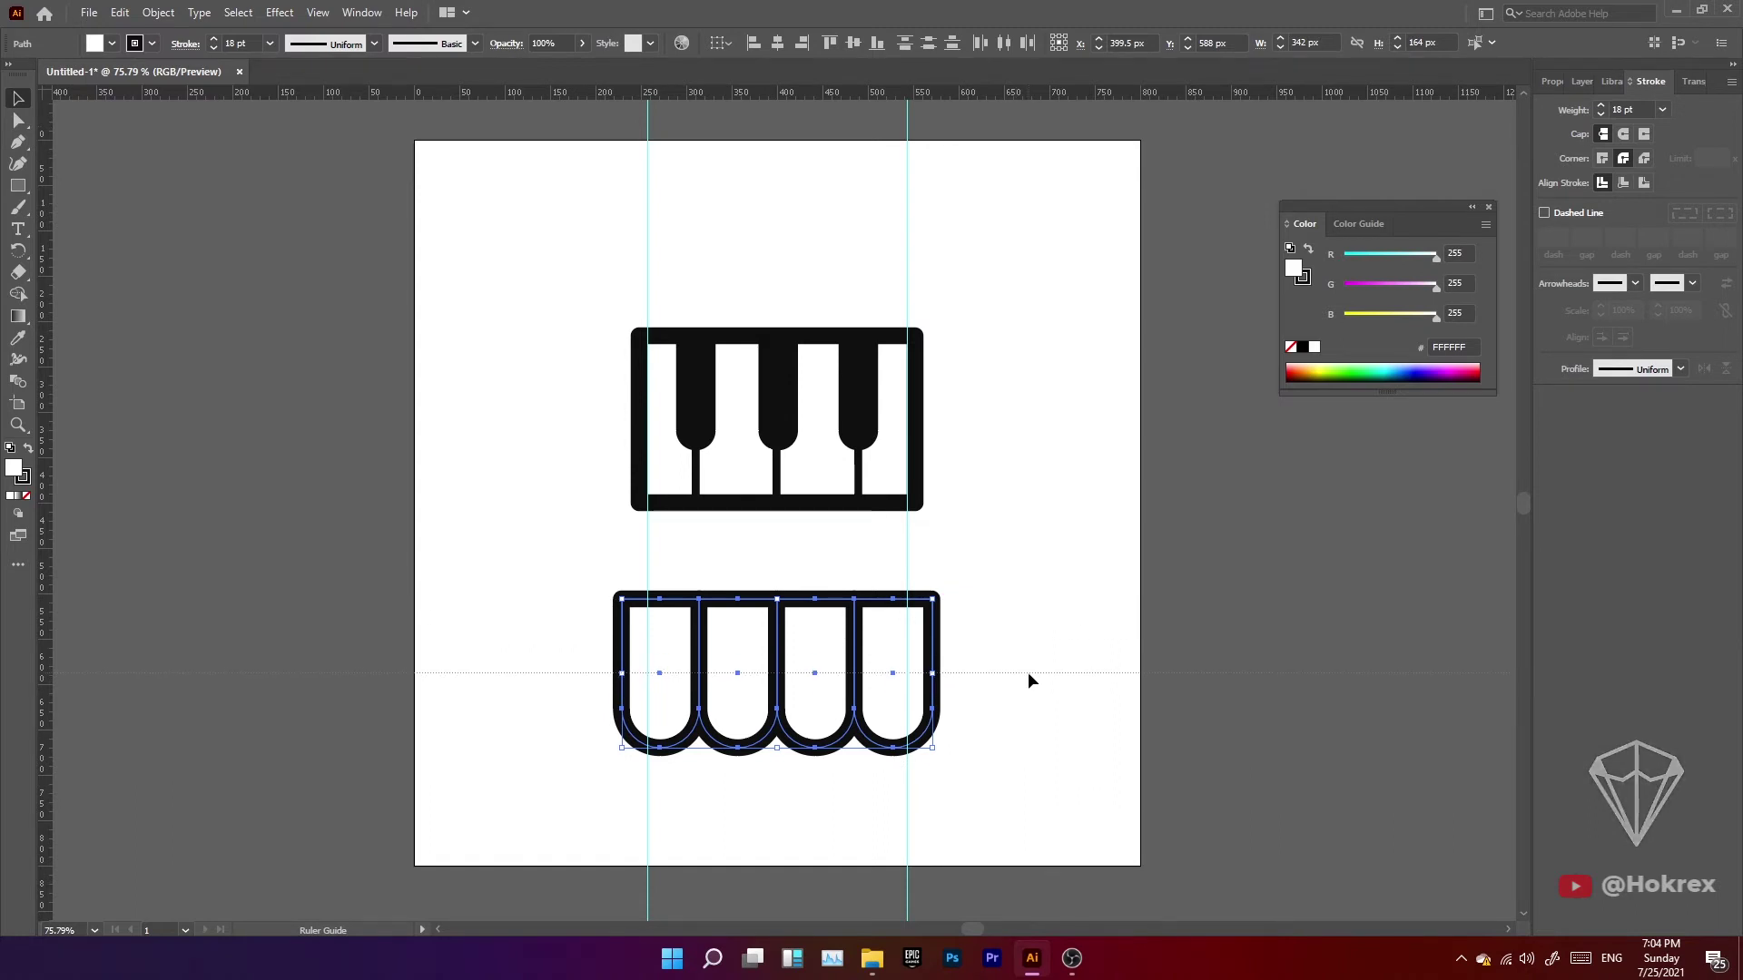
left_click_drag(1025, 679, 1027, 673)
left_click(1025, 742)
key("z")
left_click(903, 712)
Add anchor points on both sides of the third arch where the guide crosses it.
left_click(834, 552)
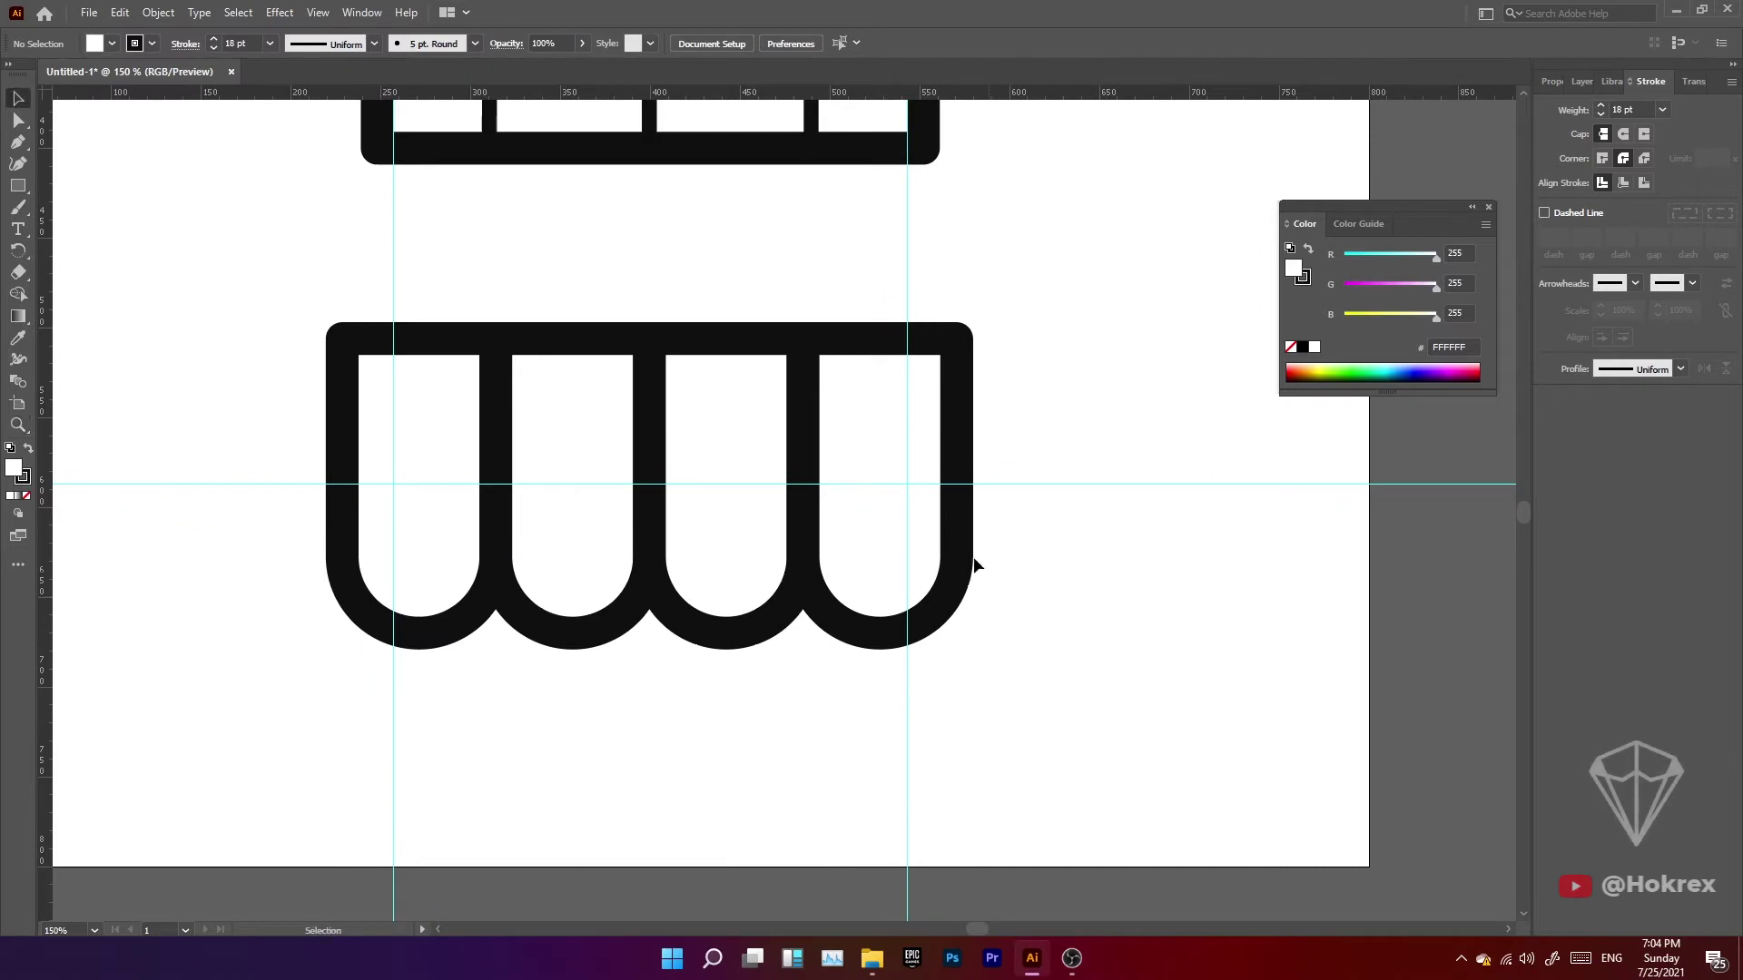
left_click(962, 531)
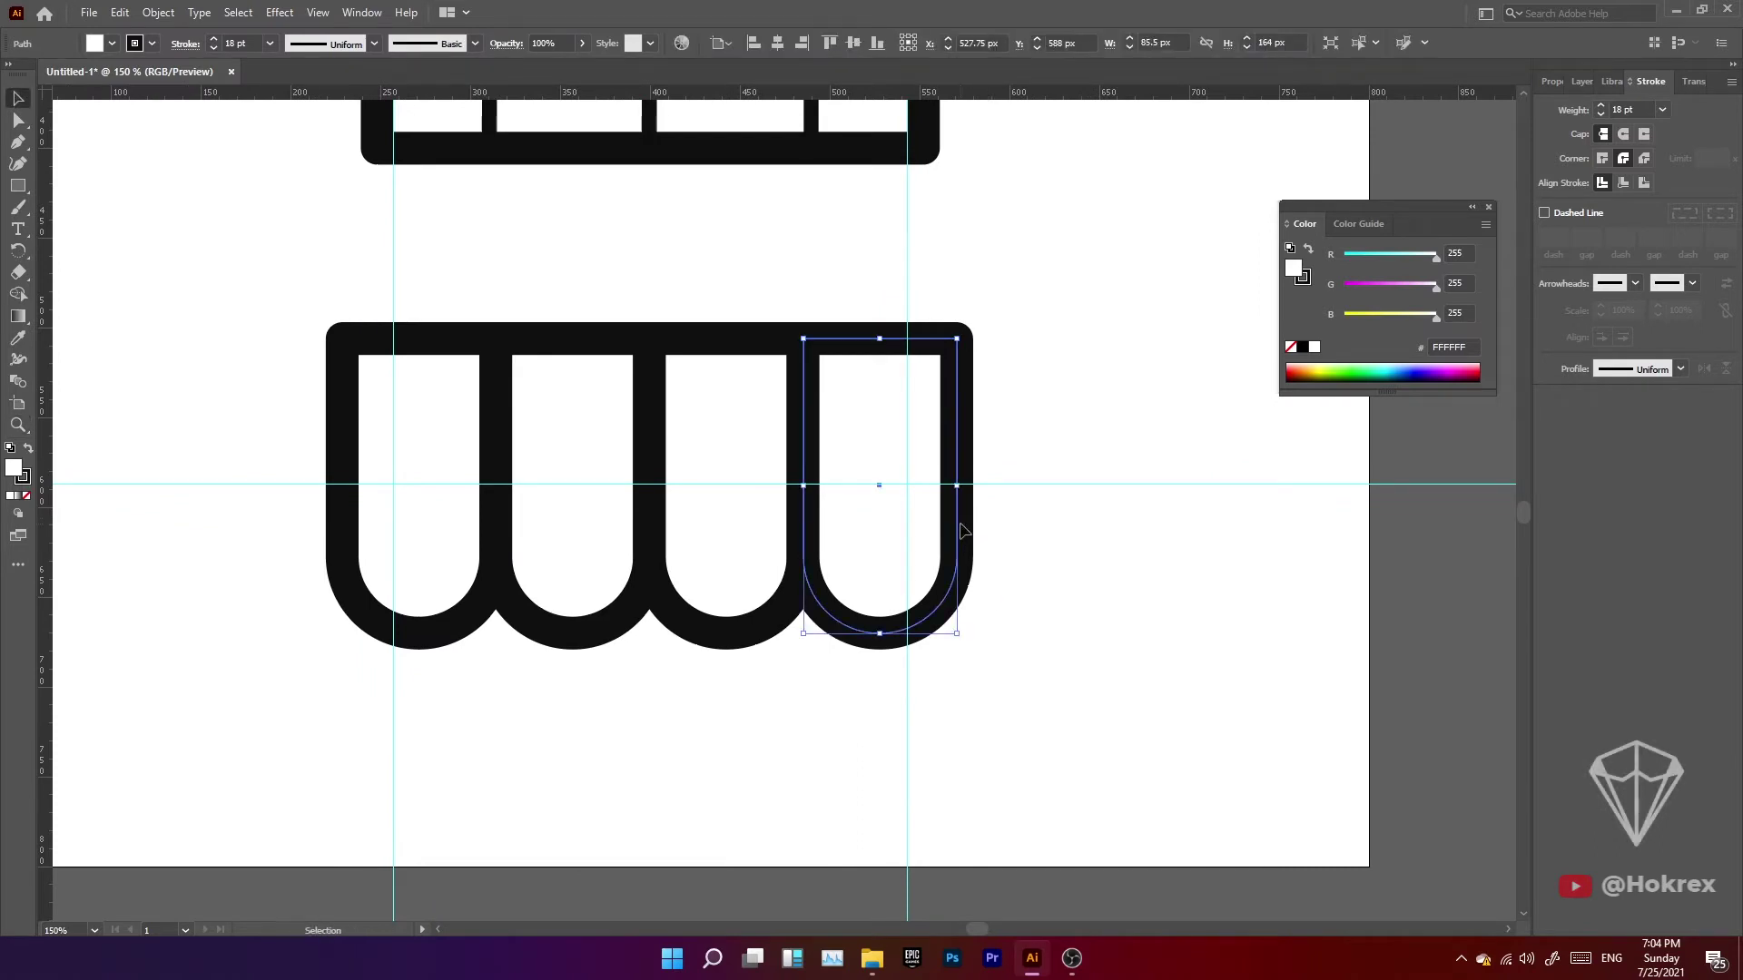
key("p")
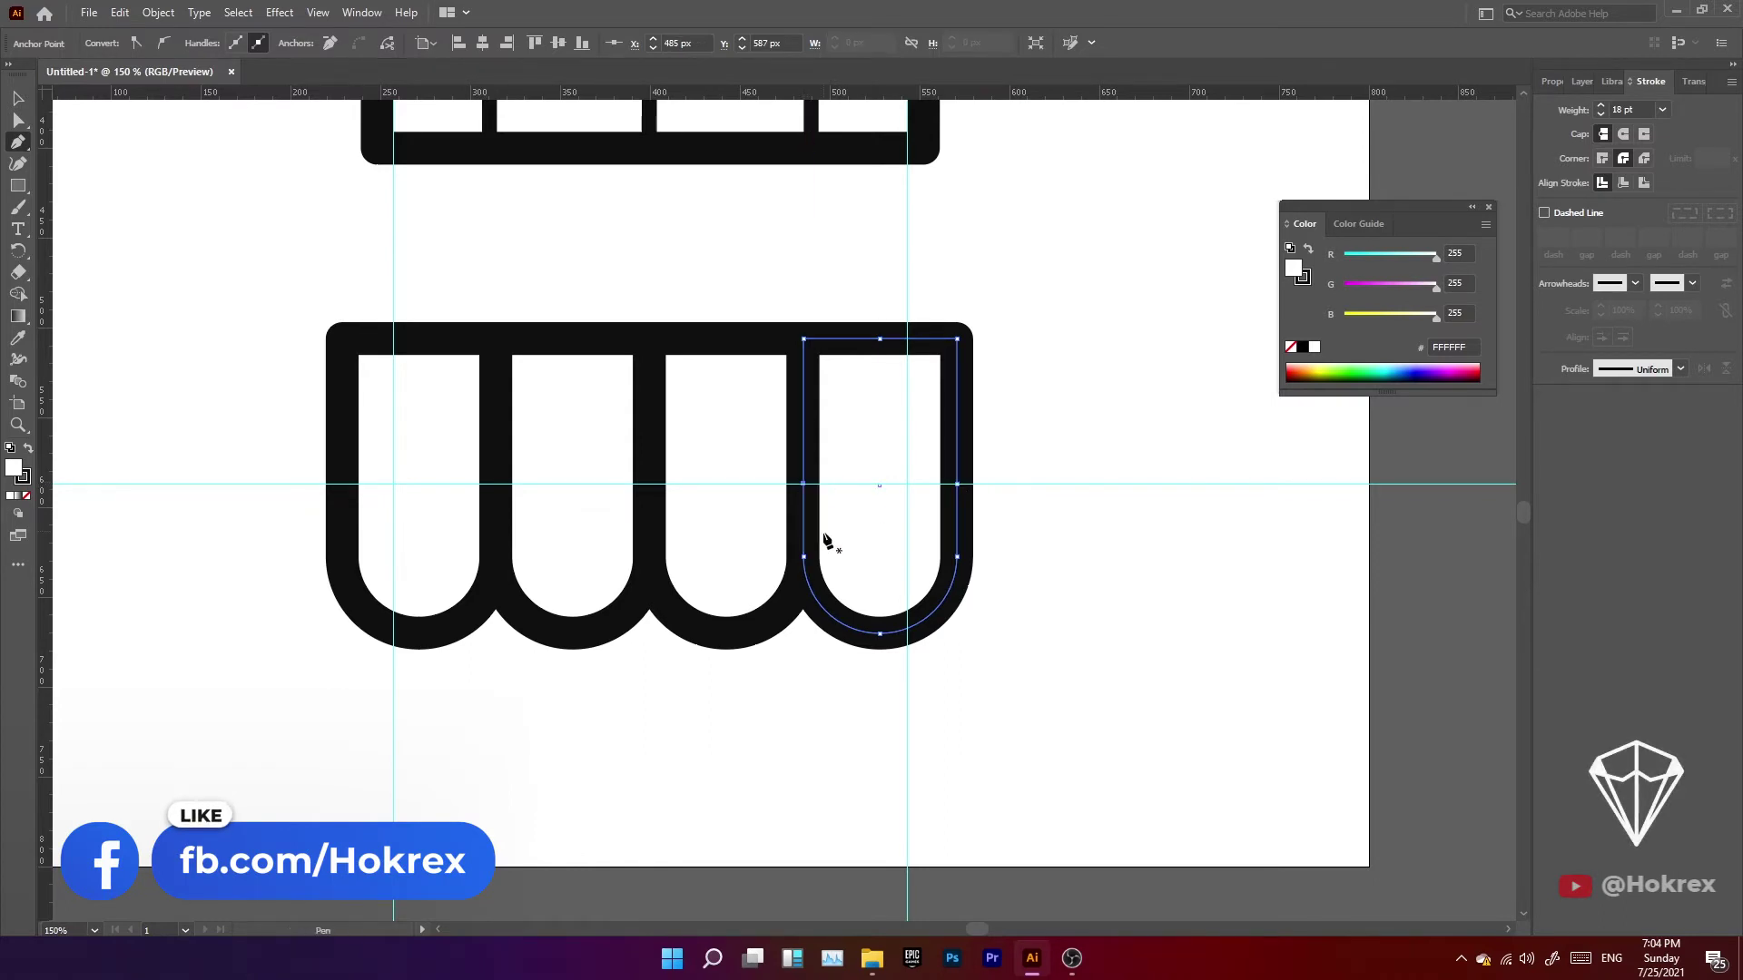
key("v")
left_click(742, 633)
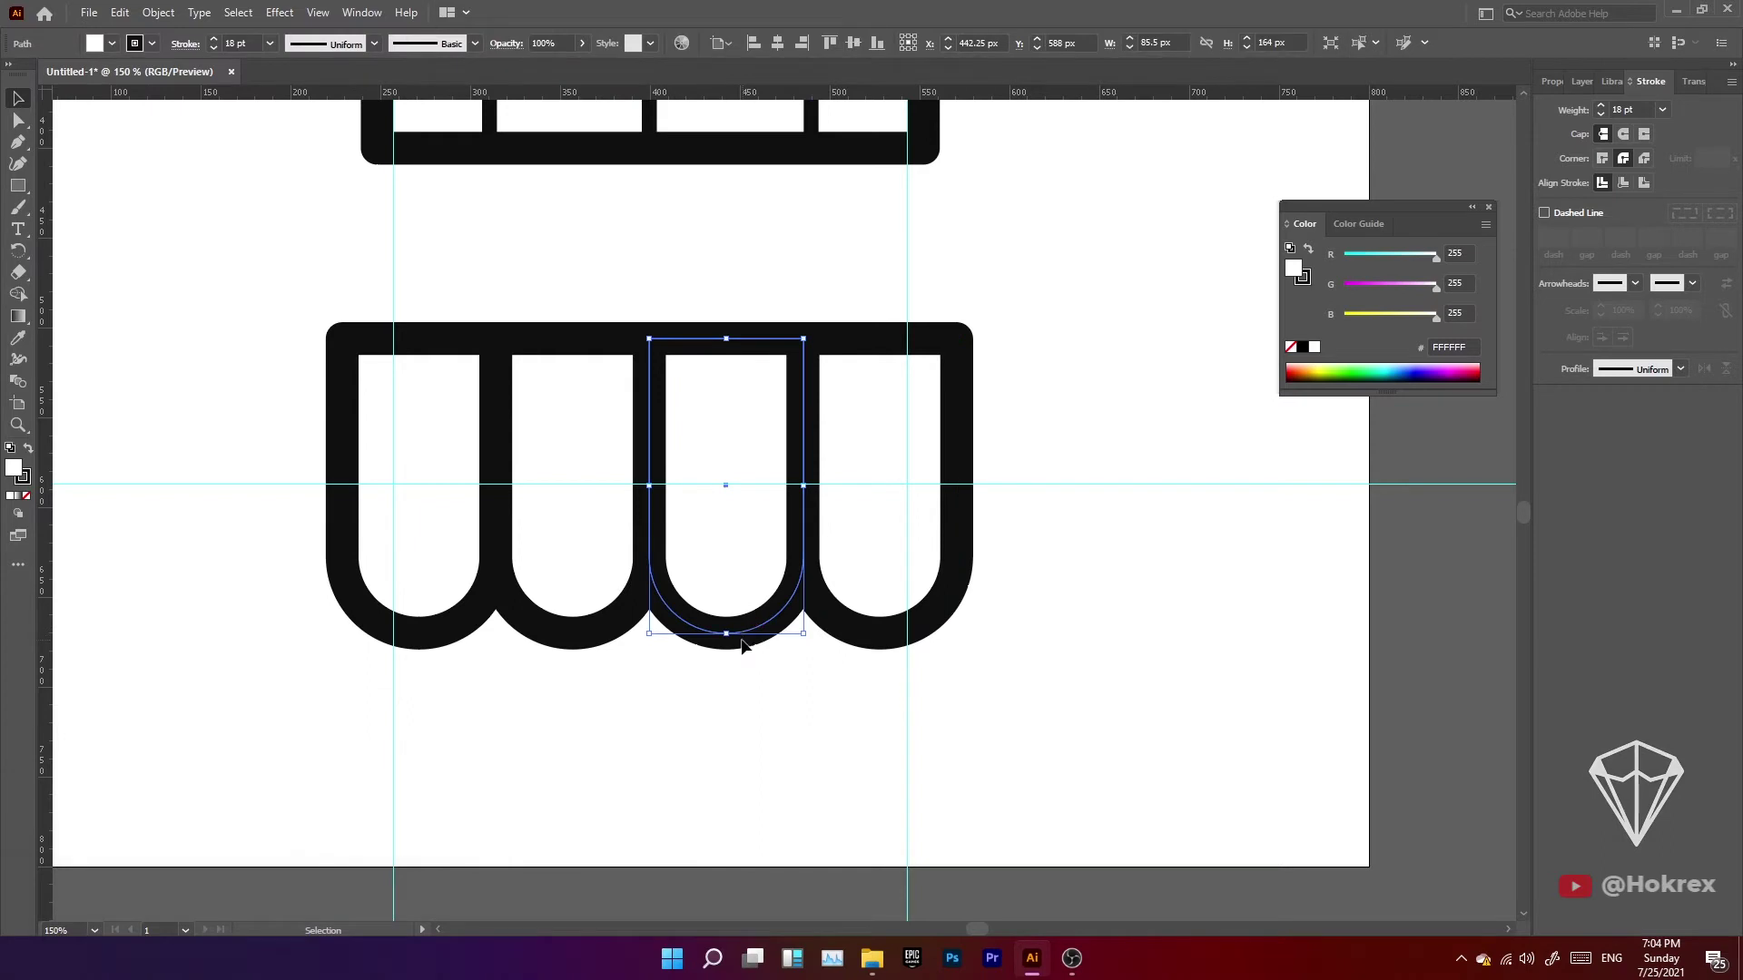
key("p")
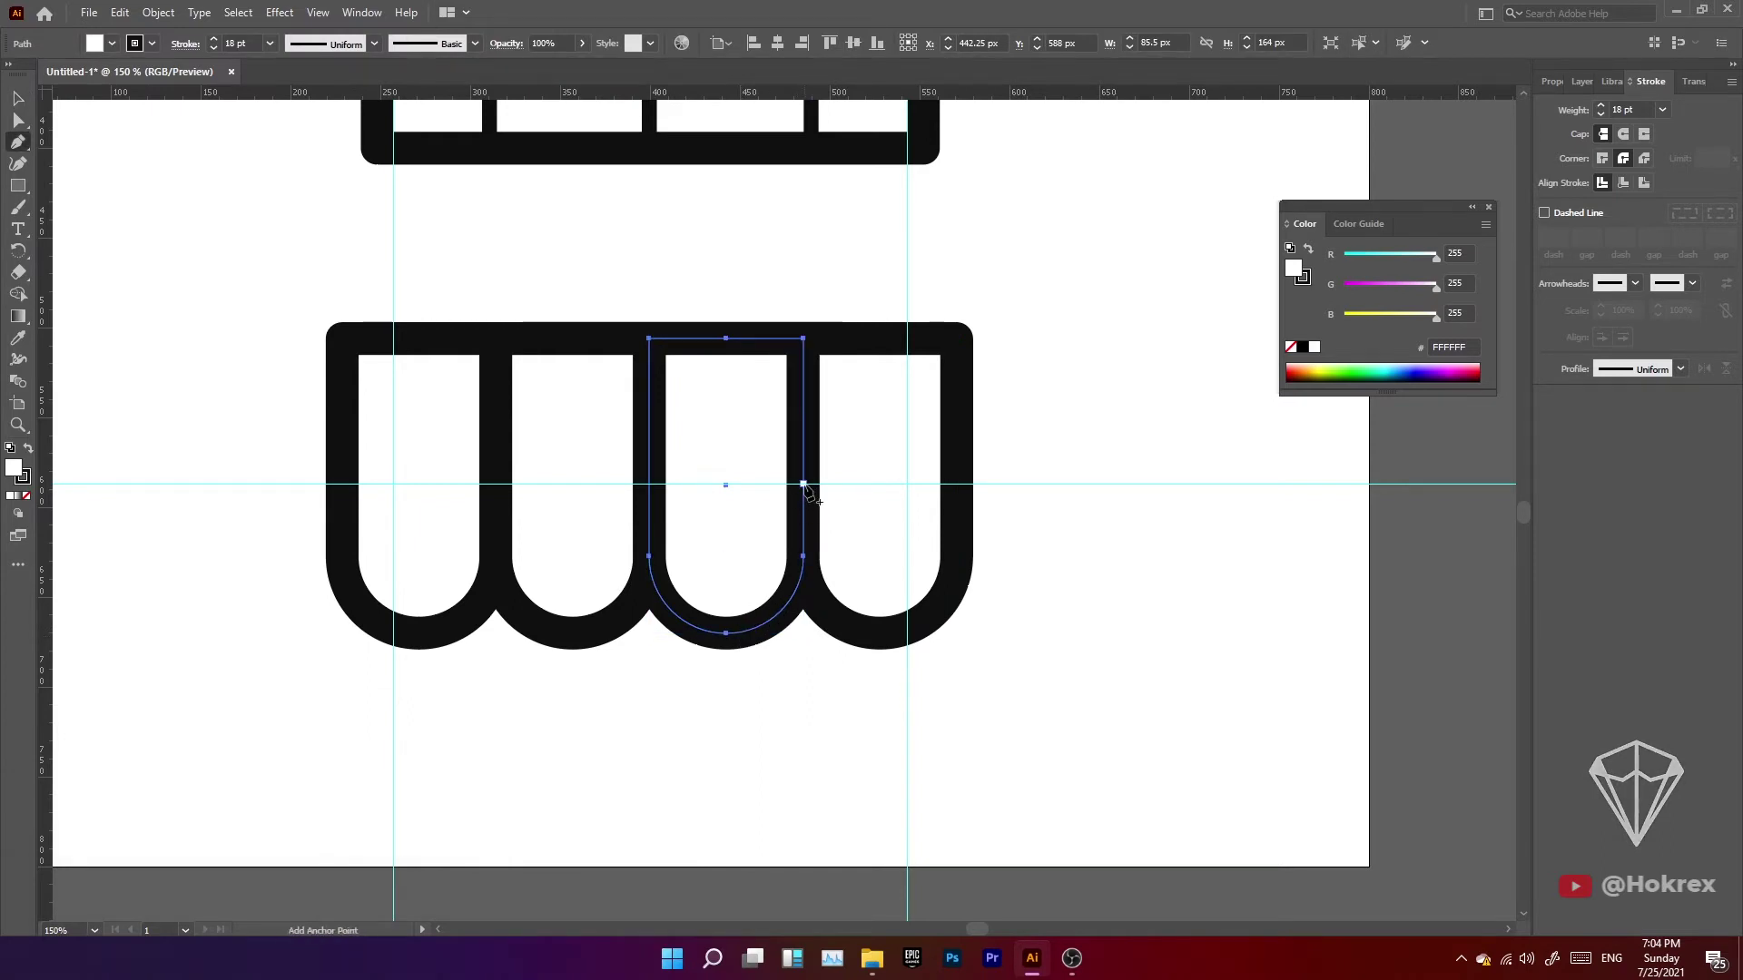
left_click(803, 484)
left_click(648, 484)
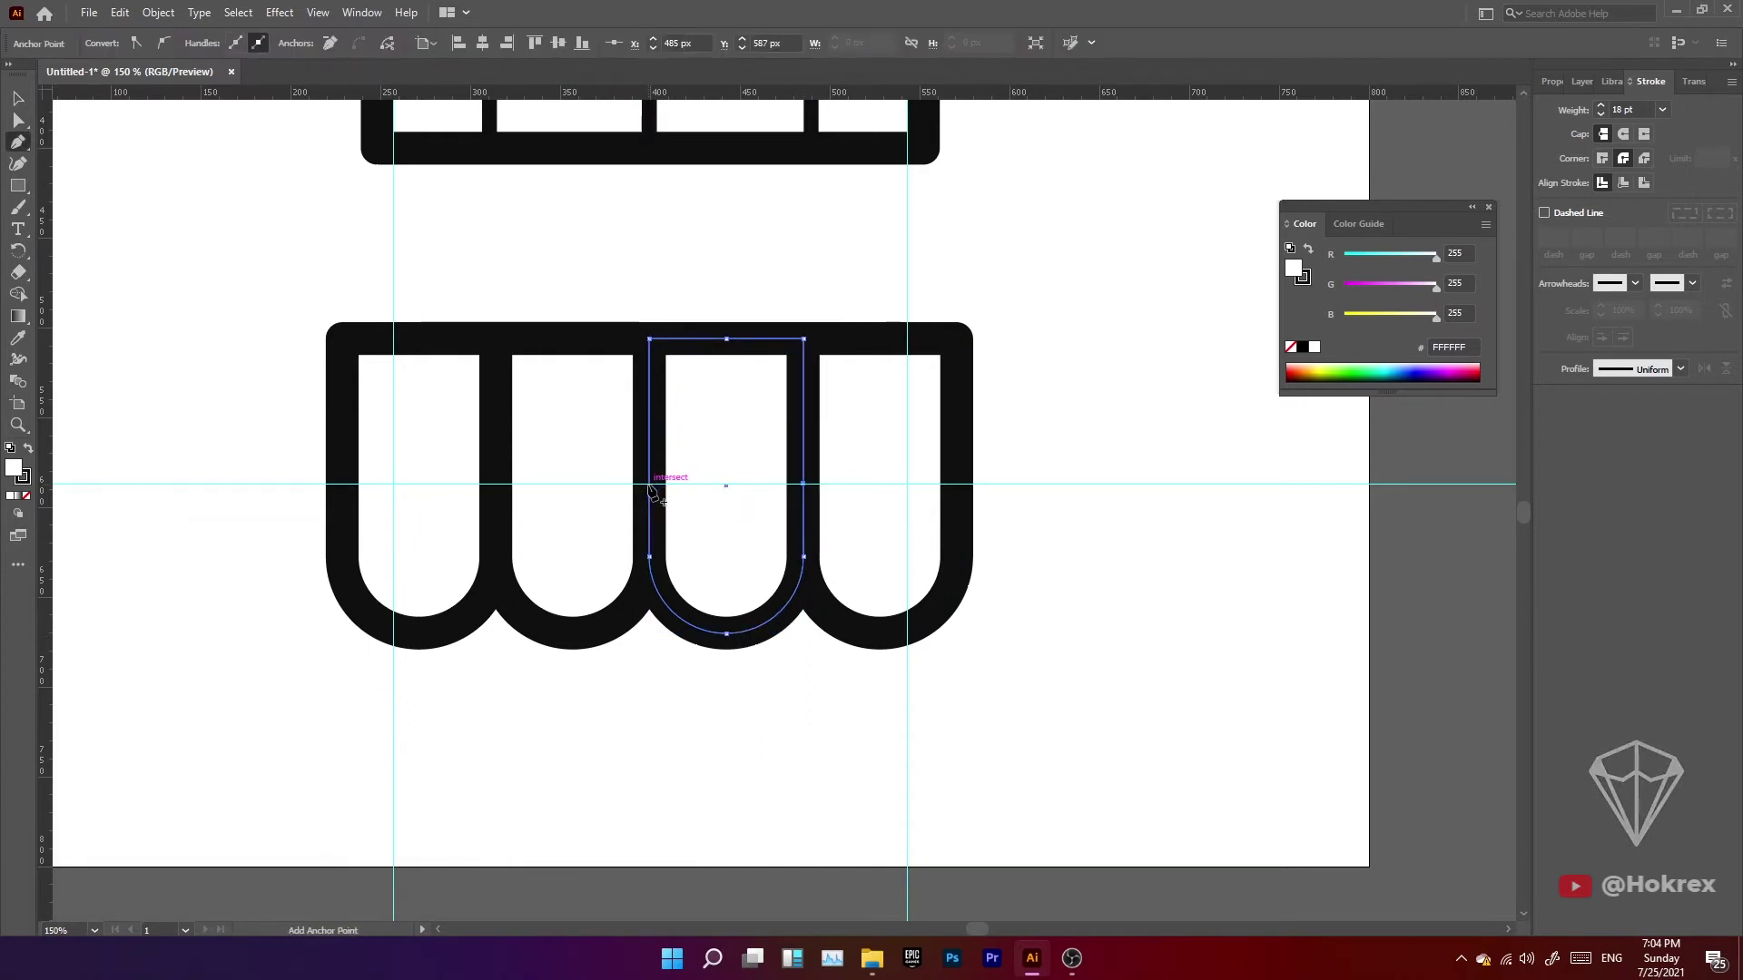
Add guide-level anchor points on both sides of the second and first arches, then zoom out.
left_click(604, 631, "ctrl")
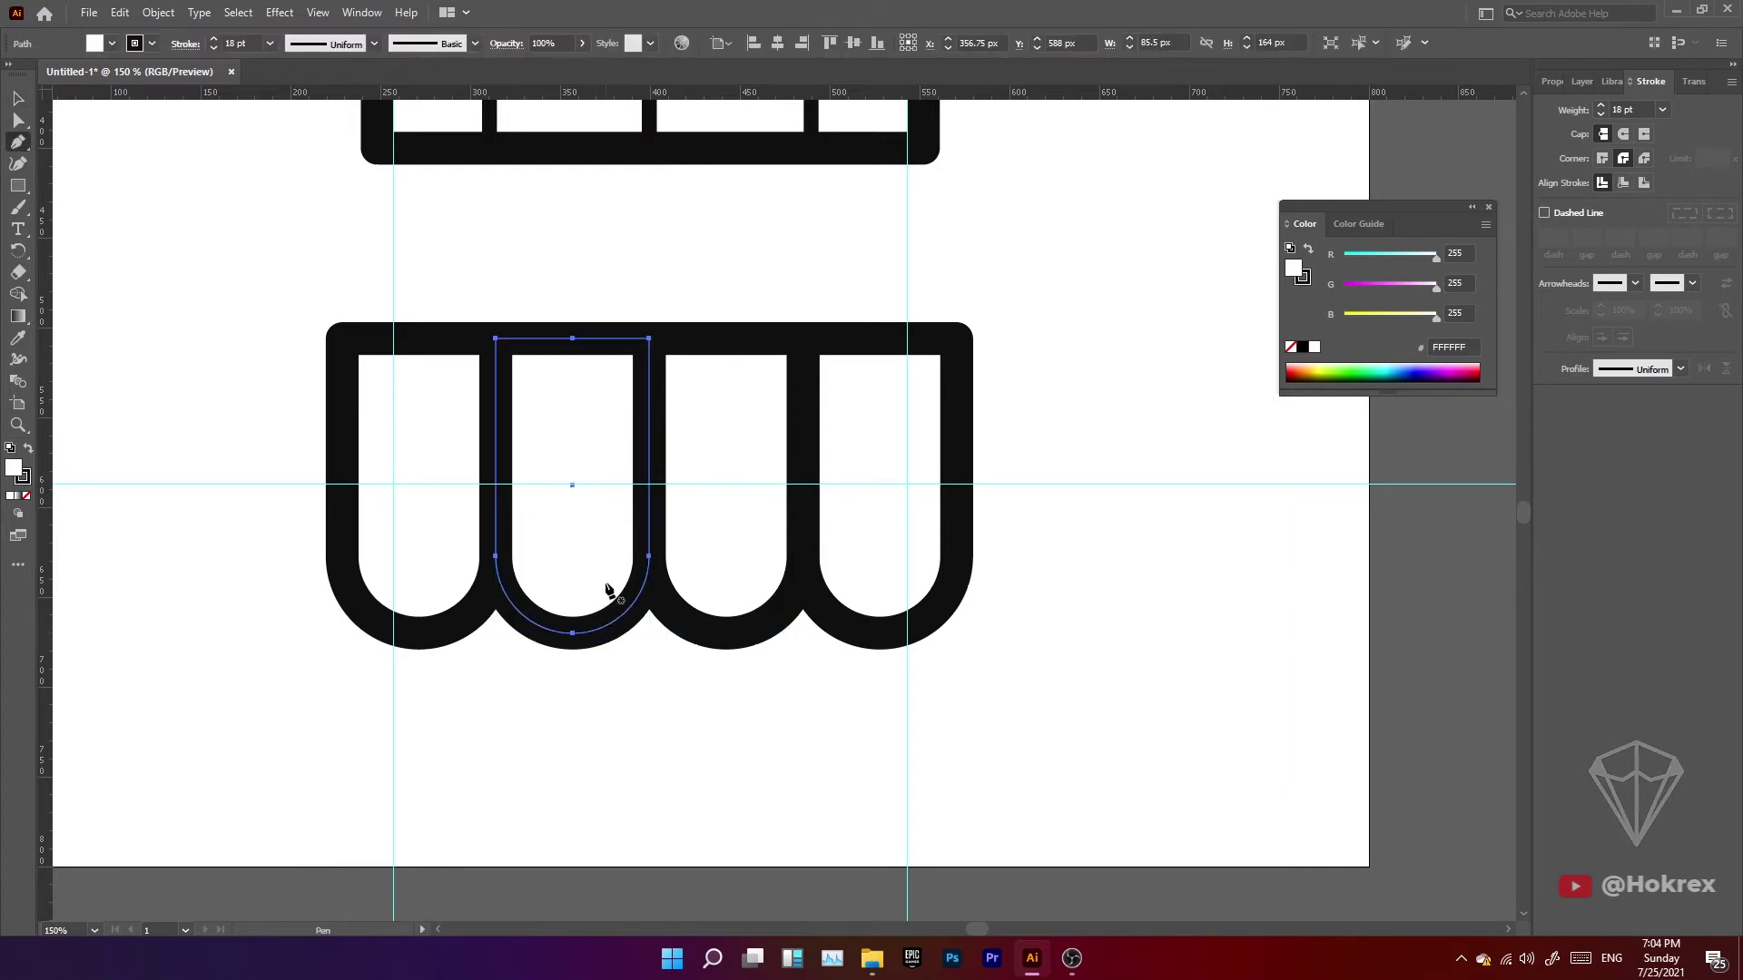
key("ctrl")
left_click(648, 484)
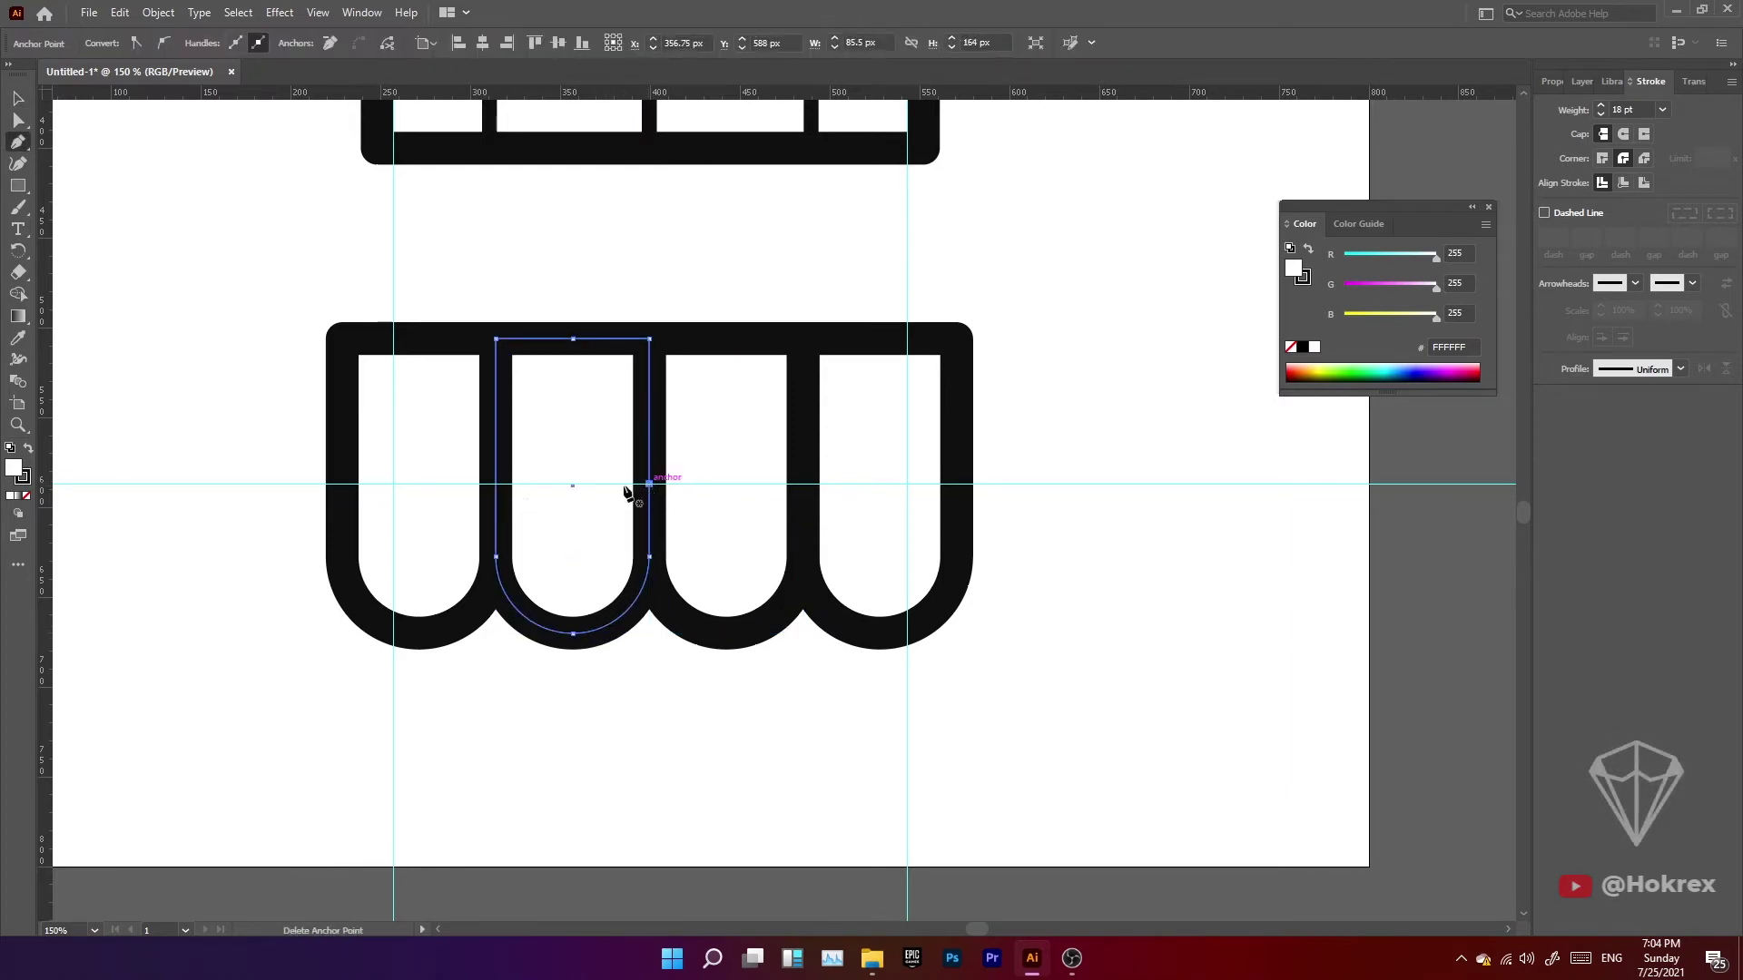
left_click(496, 484)
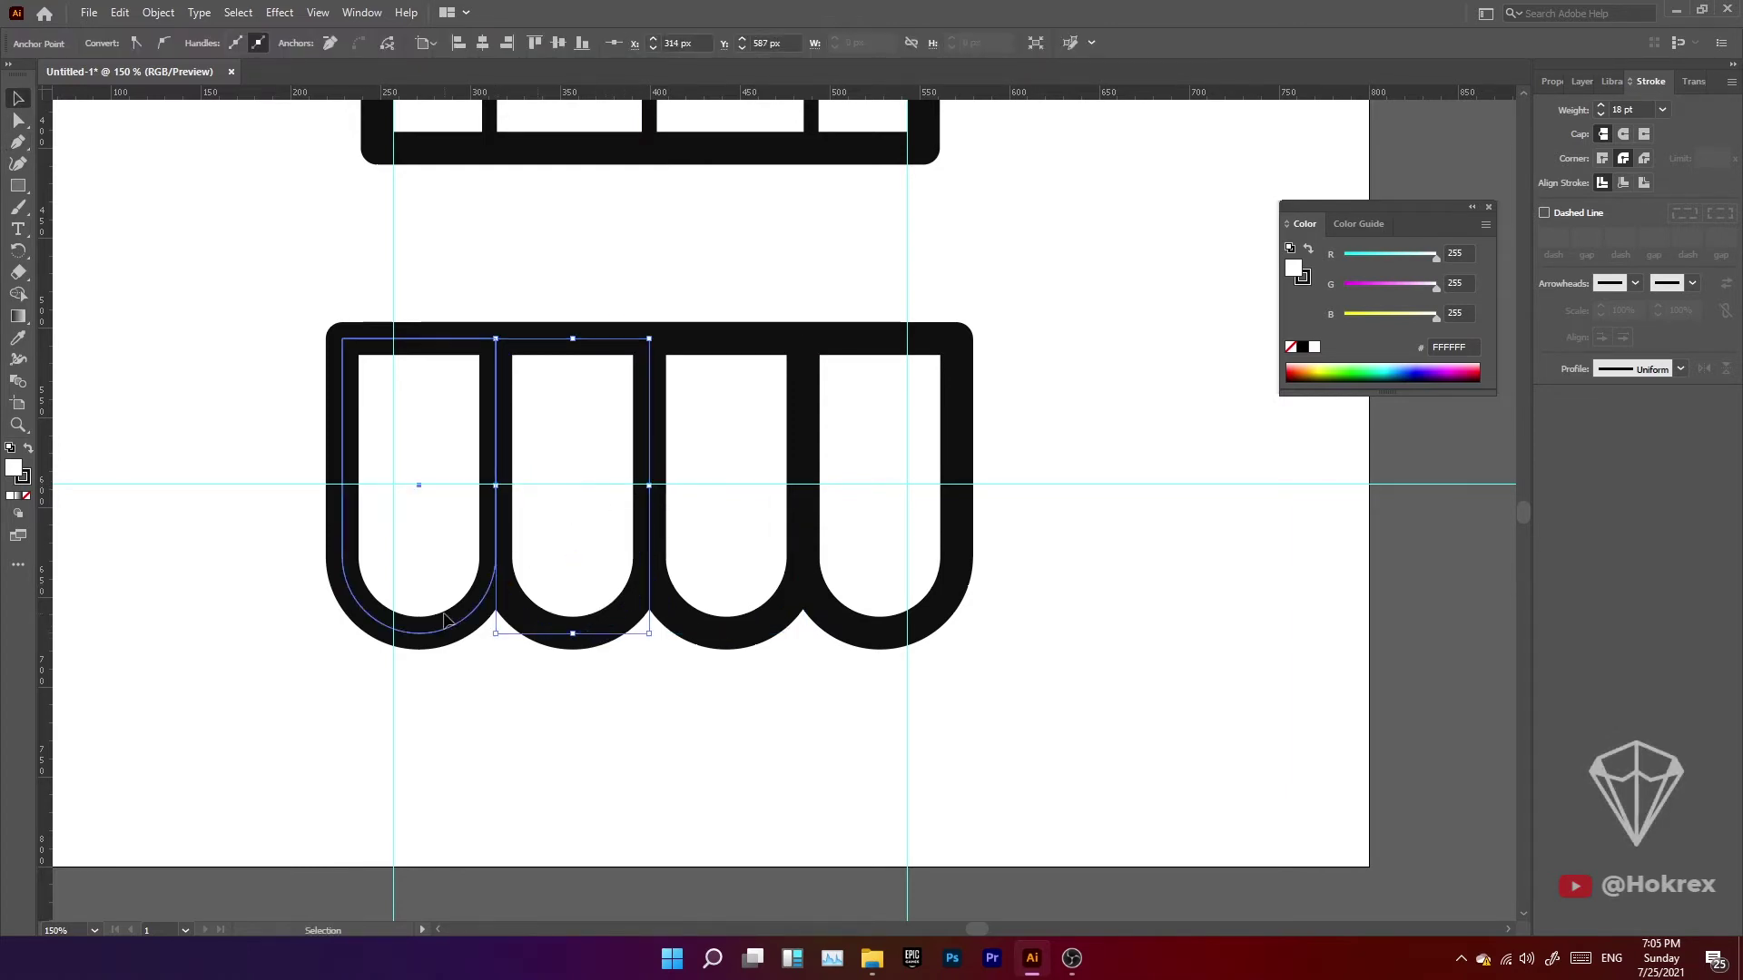
left_click(417, 484, "ctrl")
left_click(495, 486)
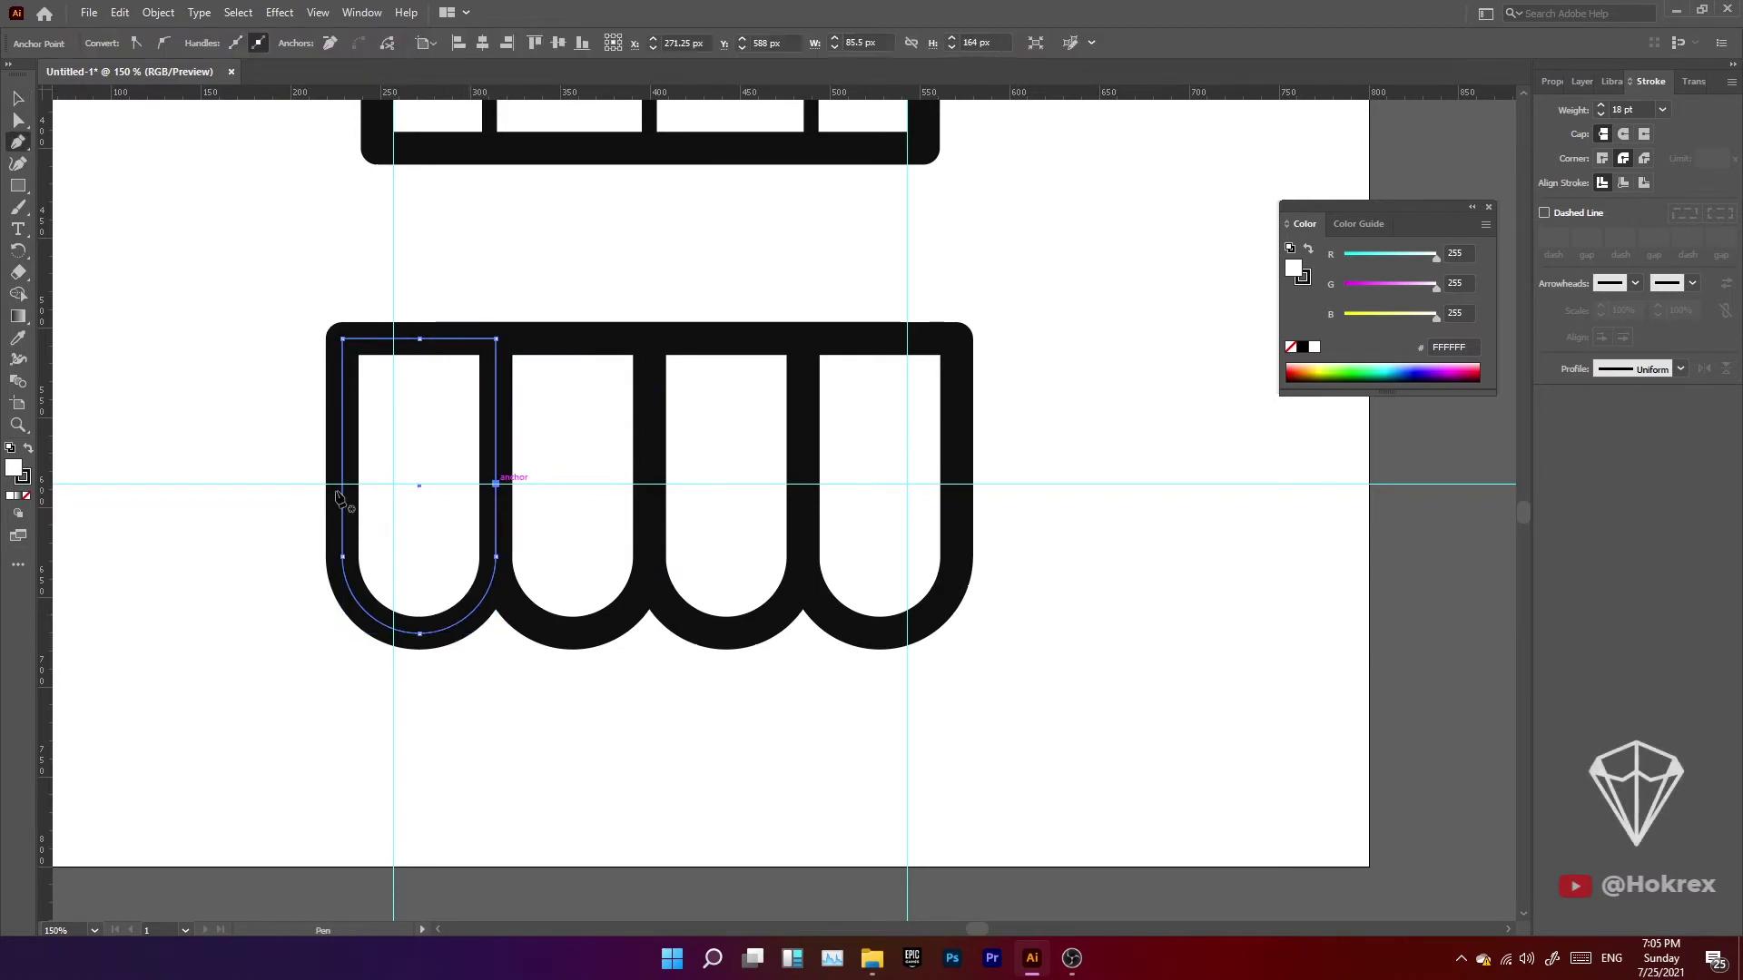
left_click(342, 485)
key("v")
left_click(545, 755)
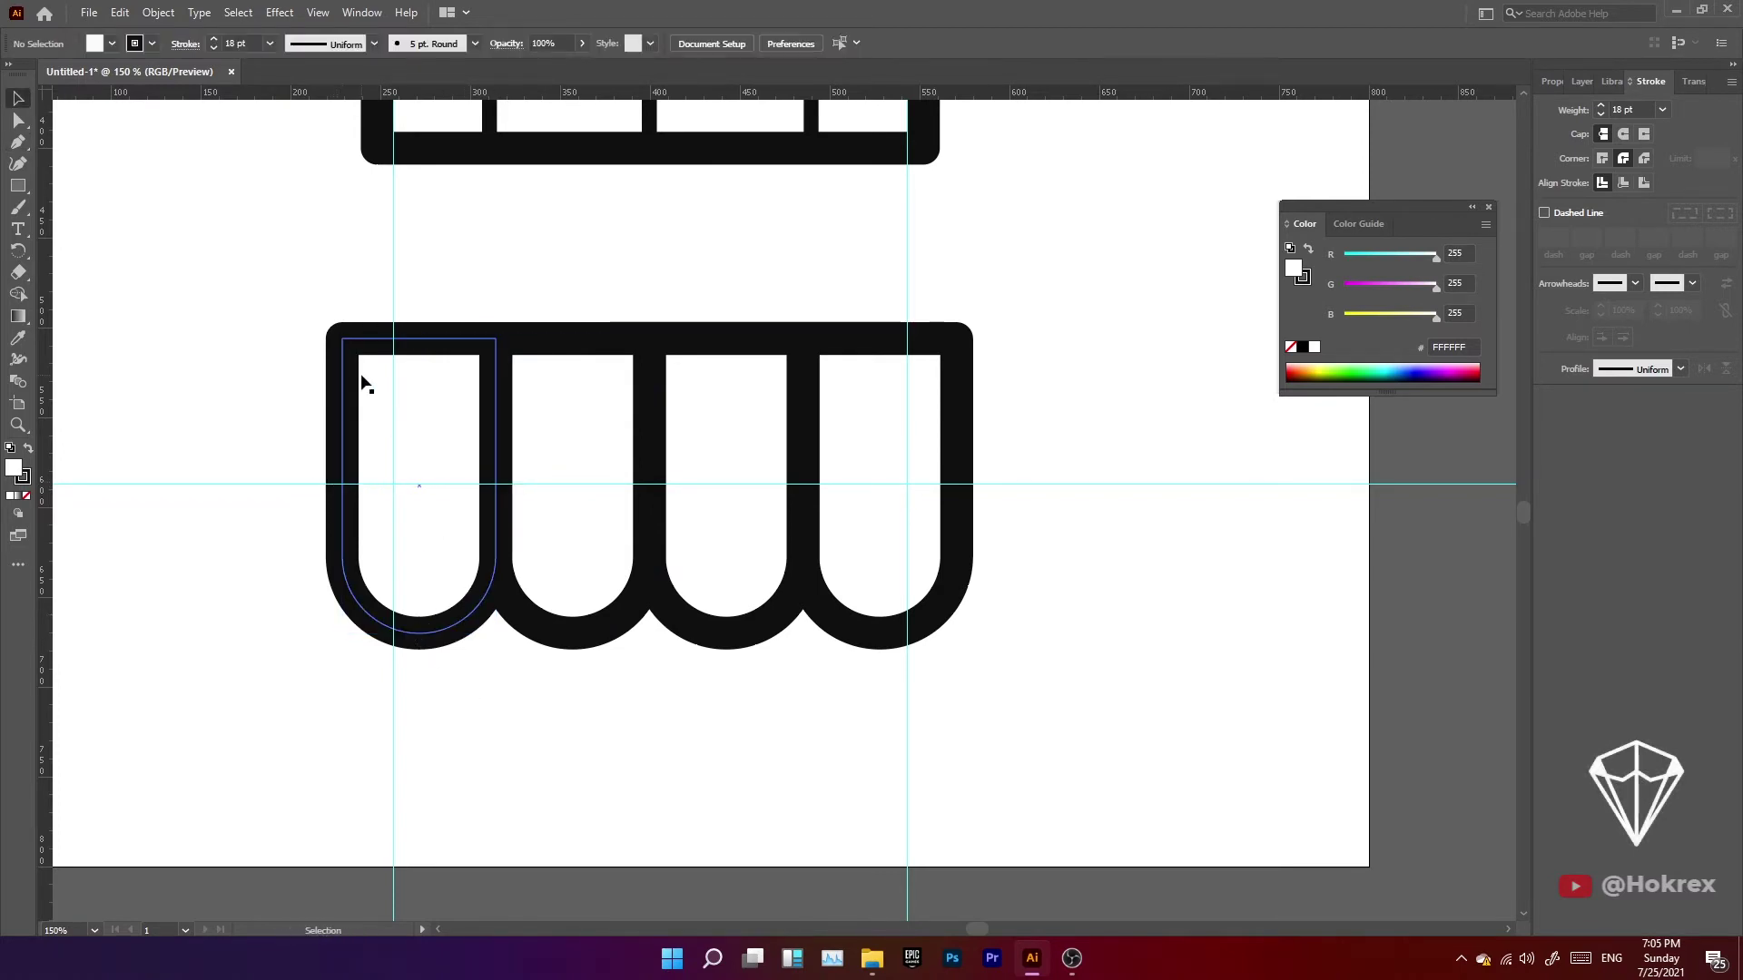
key("ctrl+minus")
key("ctrl+minus")
Pull the right arches' top anchors 27.5 px left and the left arches' 28.5 px right.
key("z")
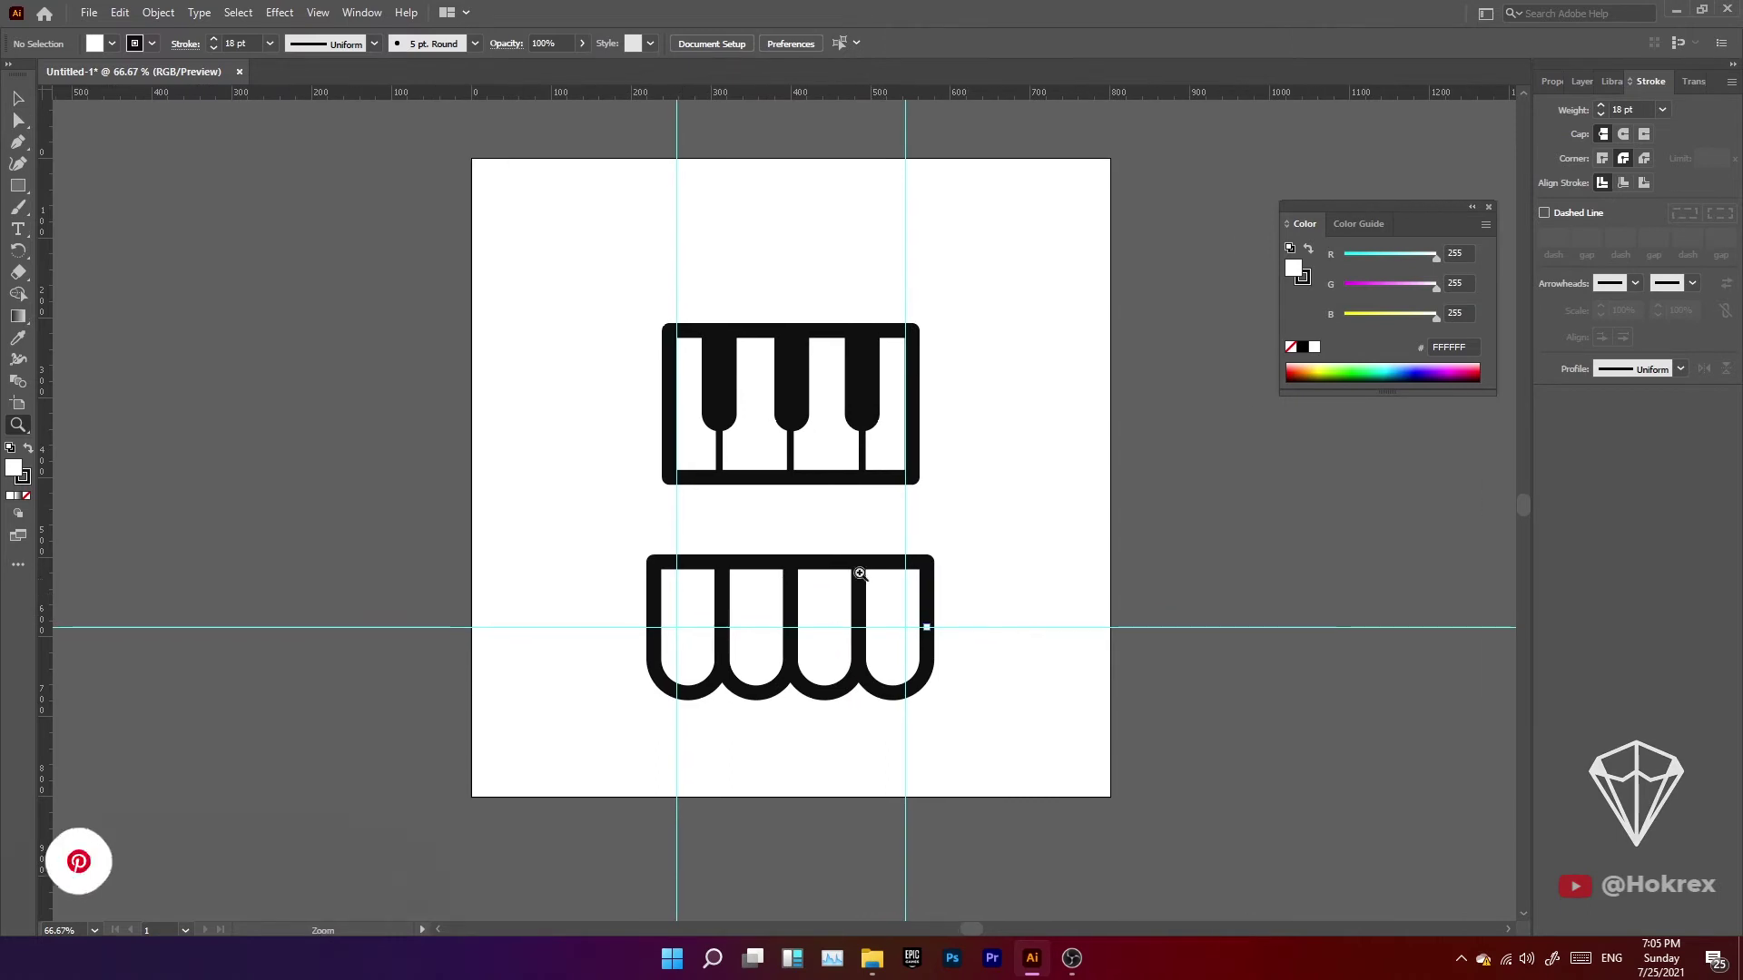
left_click(818, 557)
key("a")
left_click_drag(997, 478, 817, 557)
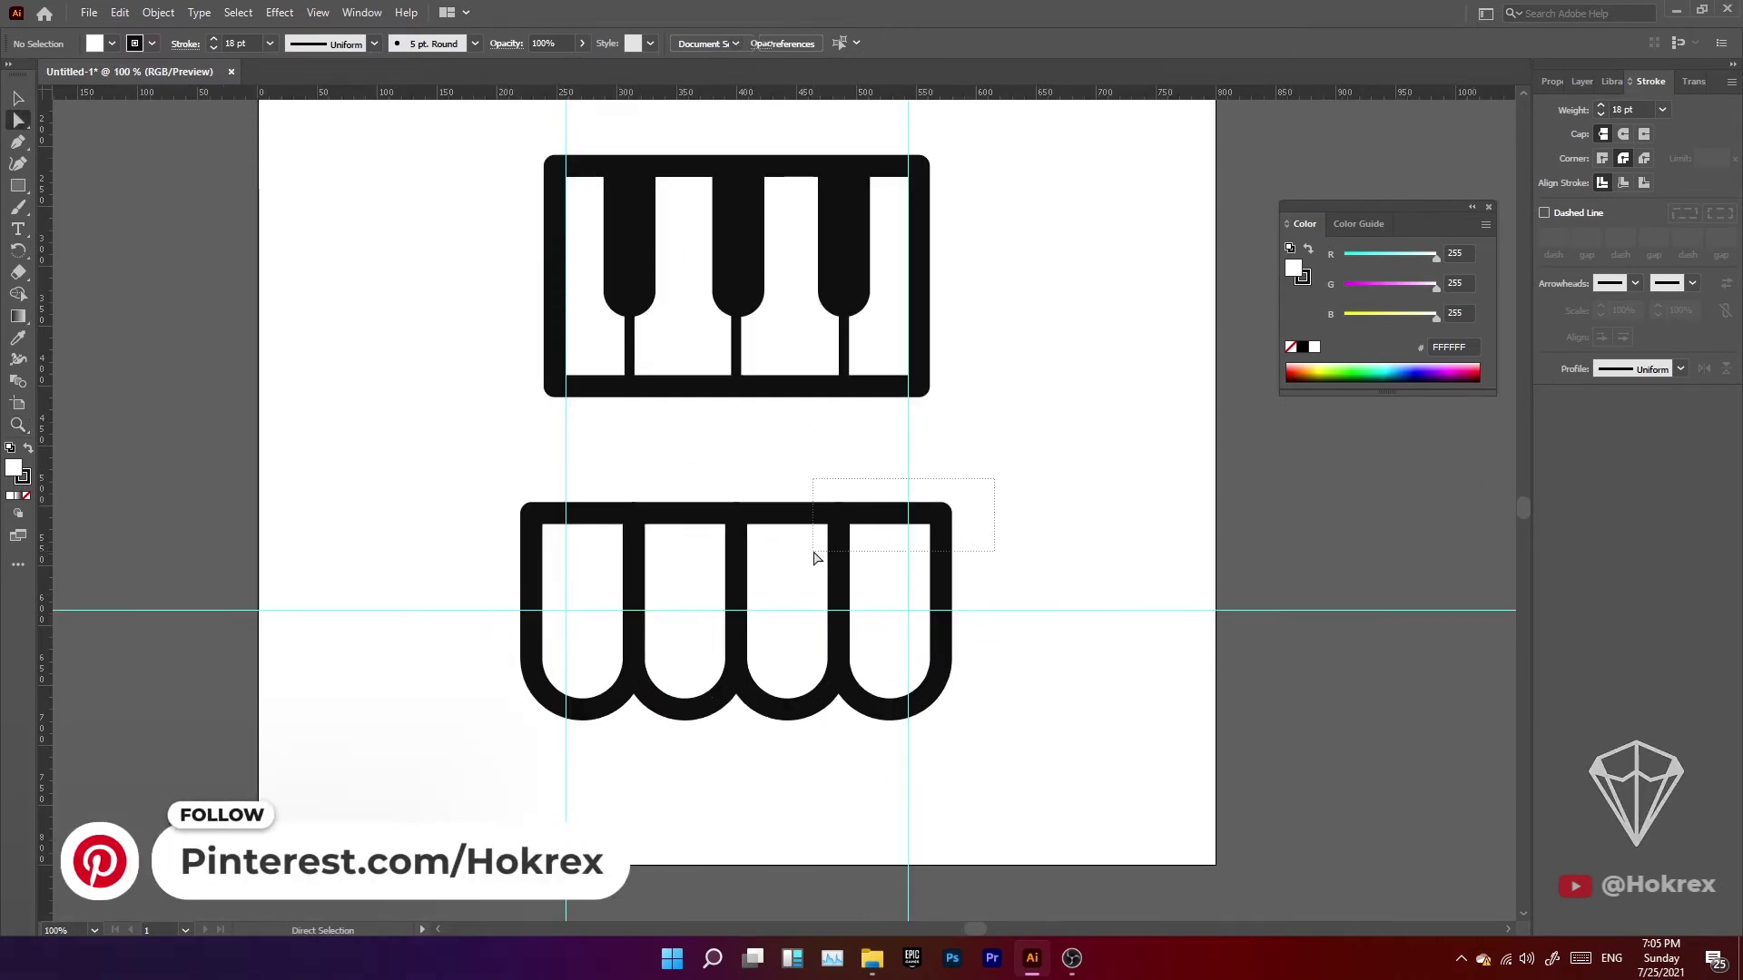
left_click_drag(947, 528, 910, 520)
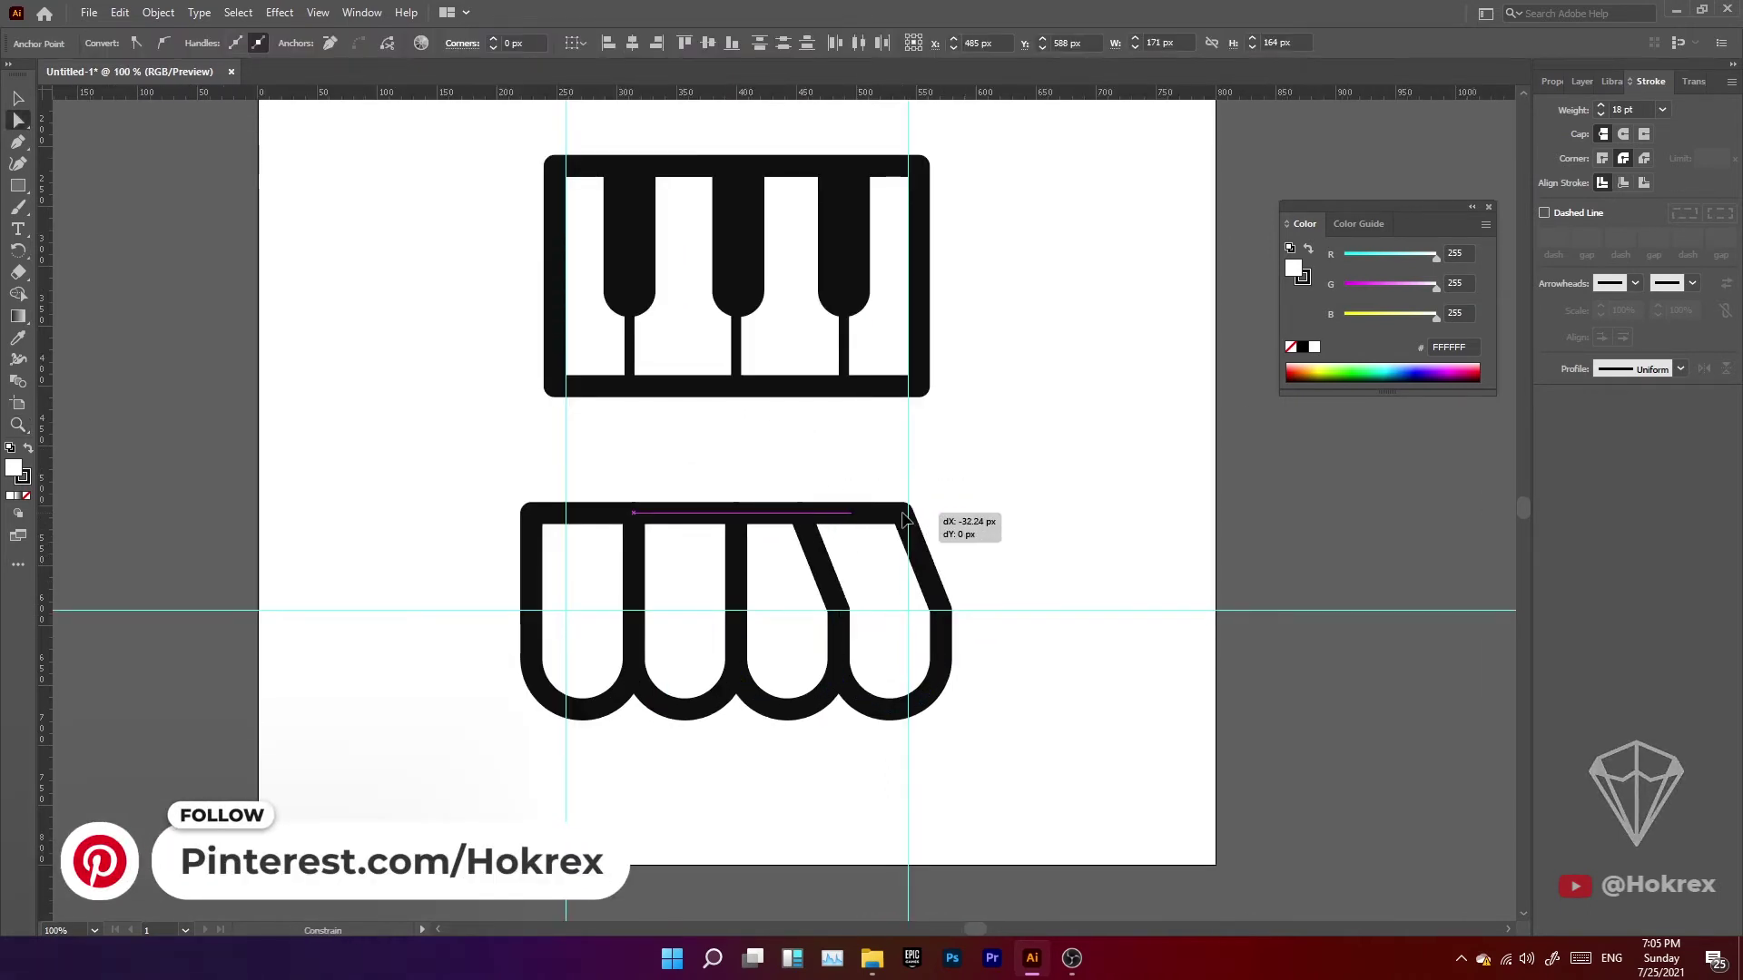
left_click(669, 545)
left_click_drag(633, 515, 668, 523)
Select the rightmost arch as a whole object.
left_click(1035, 505)
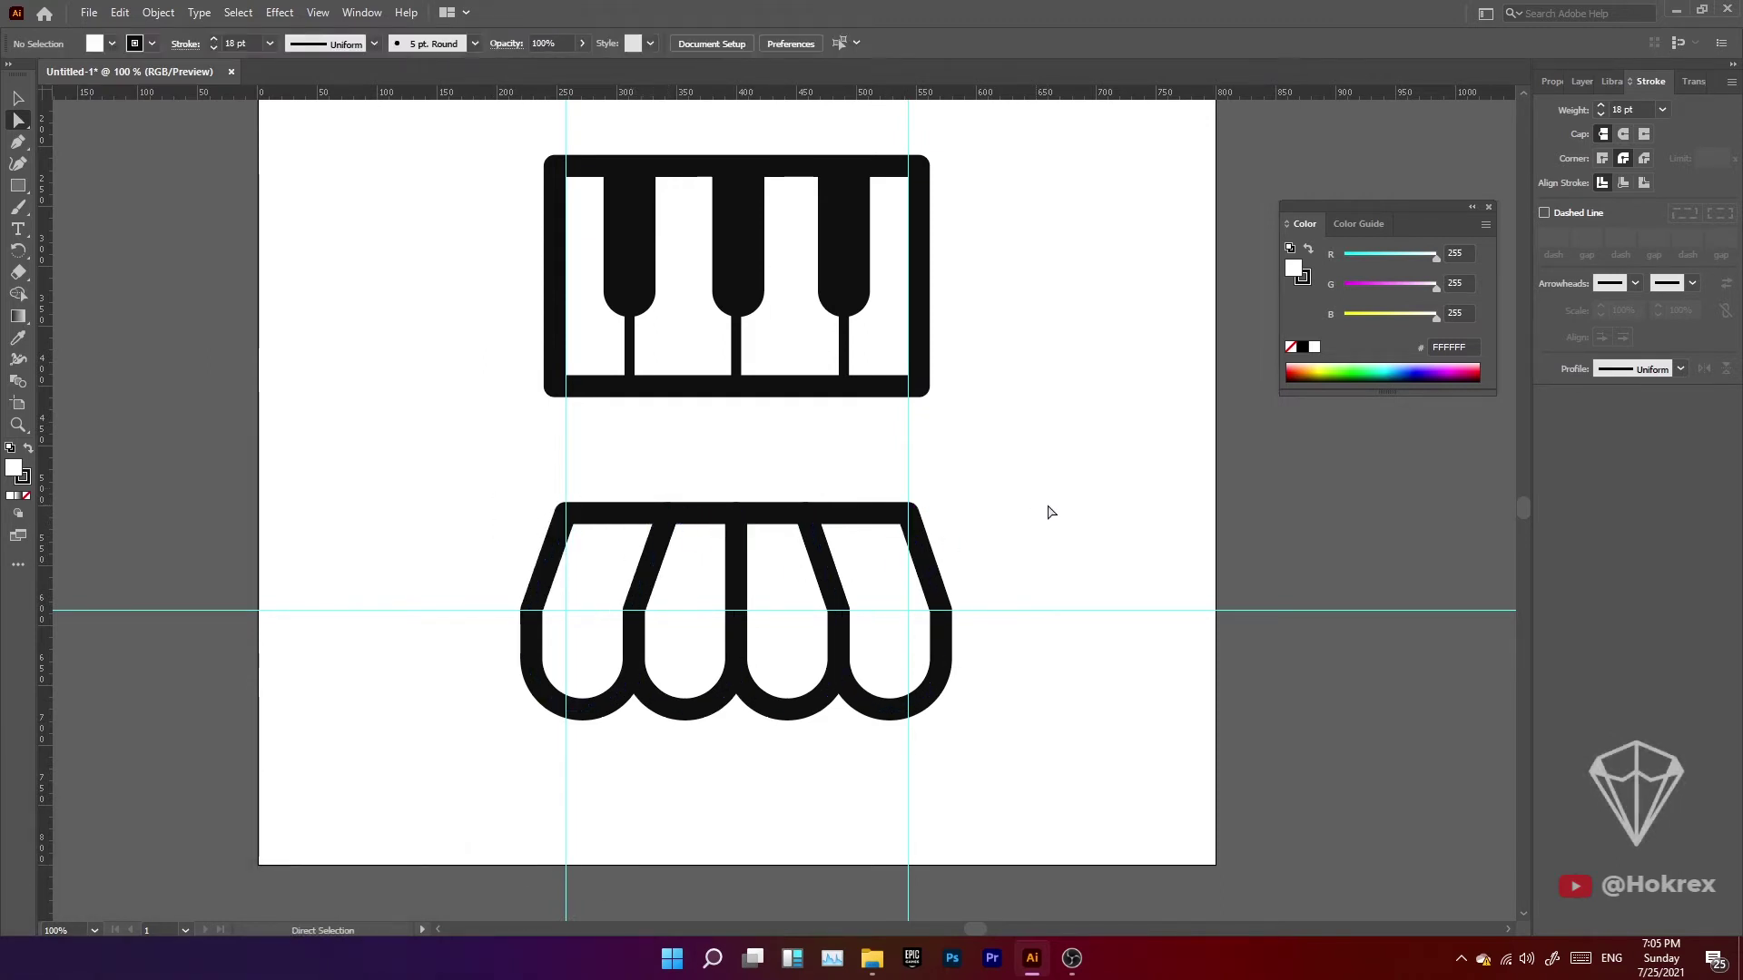
left_click(942, 657)
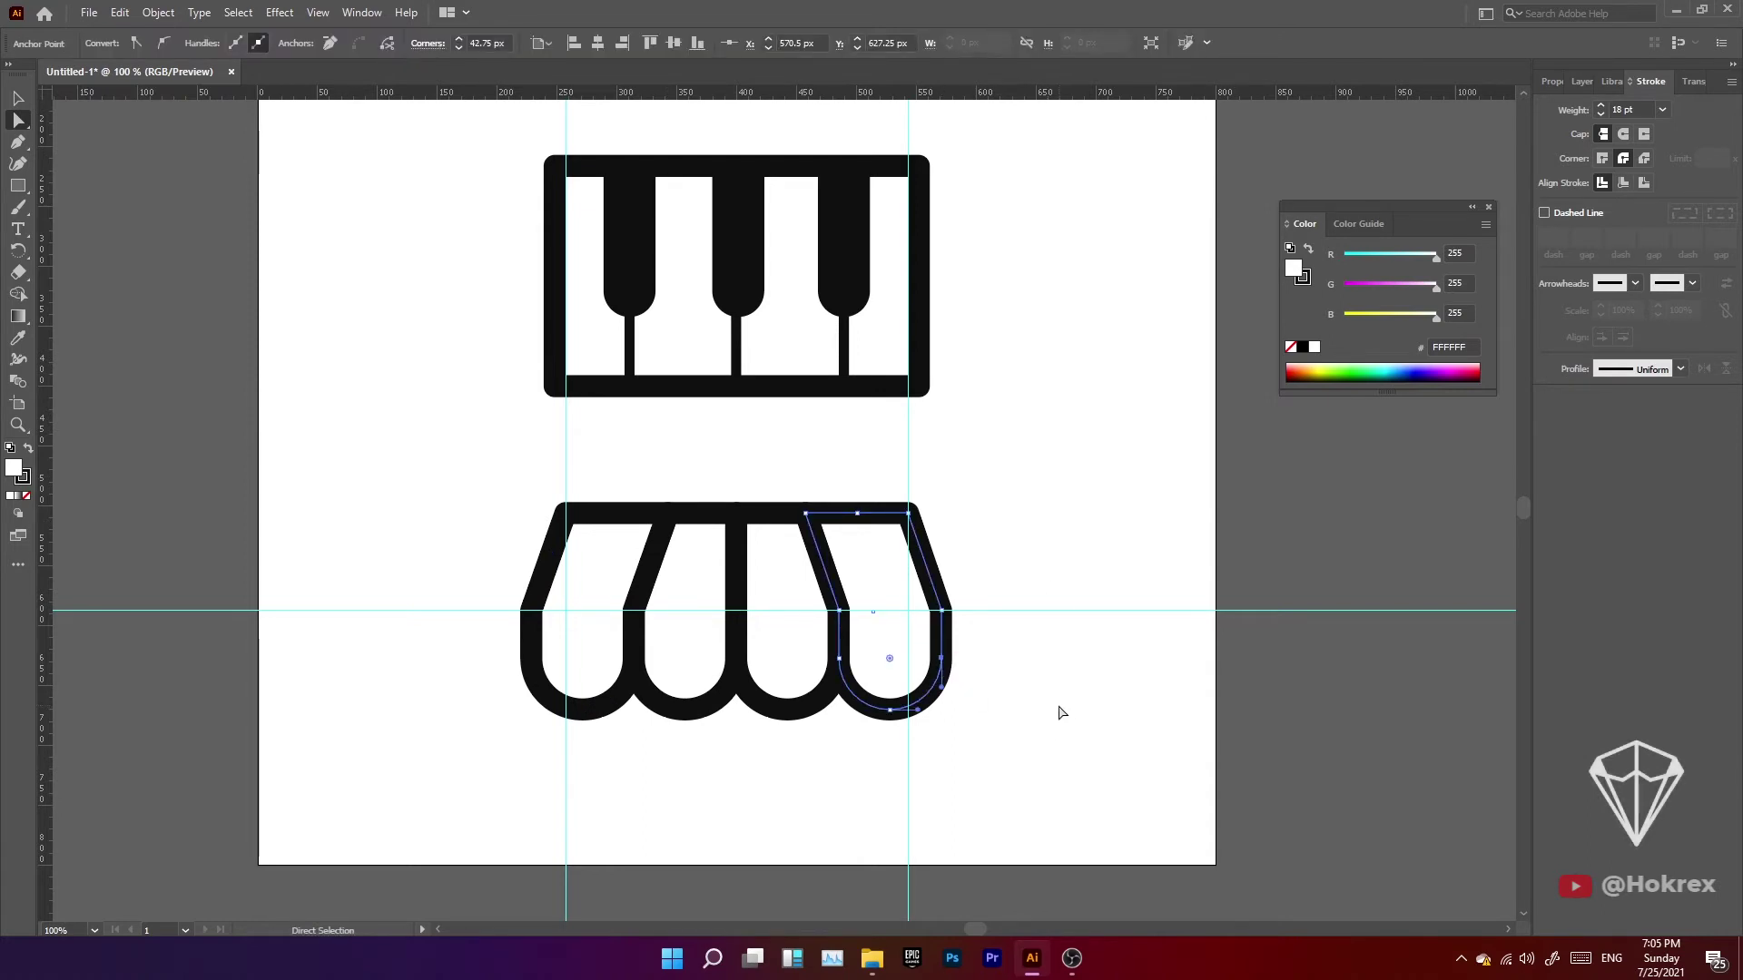
left_click(983, 704)
left_click(915, 708)
Fill the rightmost arch yellow FFE000 and sample that yellow onto the leftmost arch.
key("v")
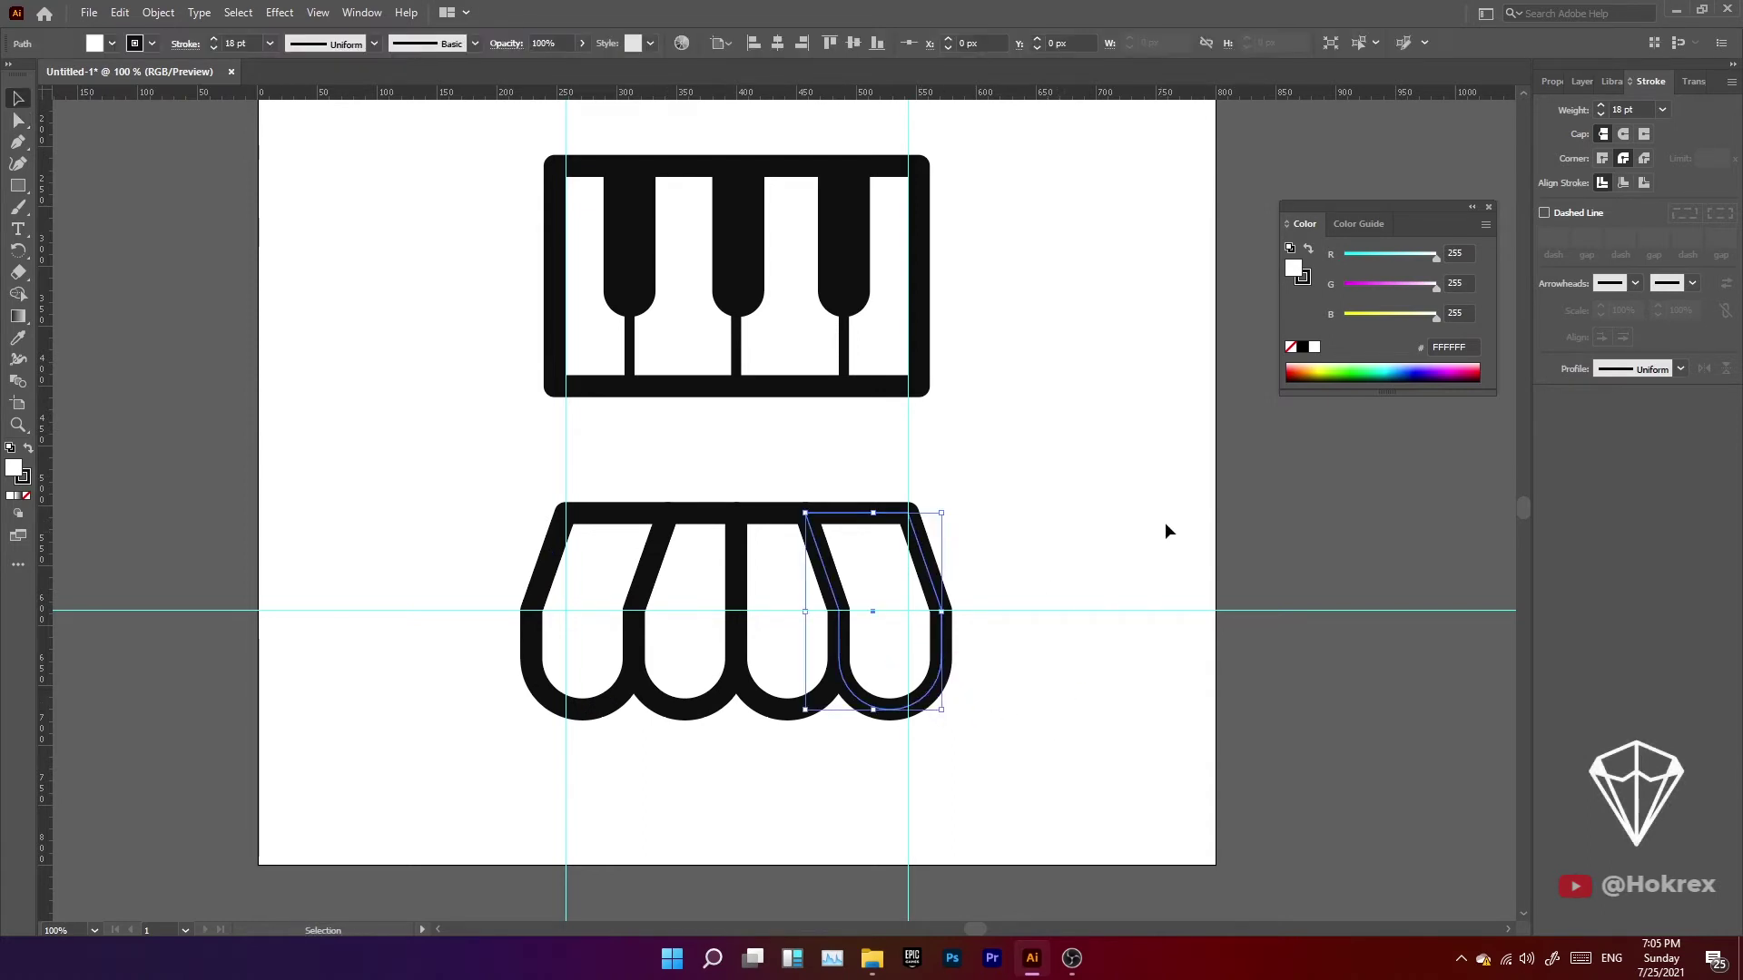
double_click(14, 469)
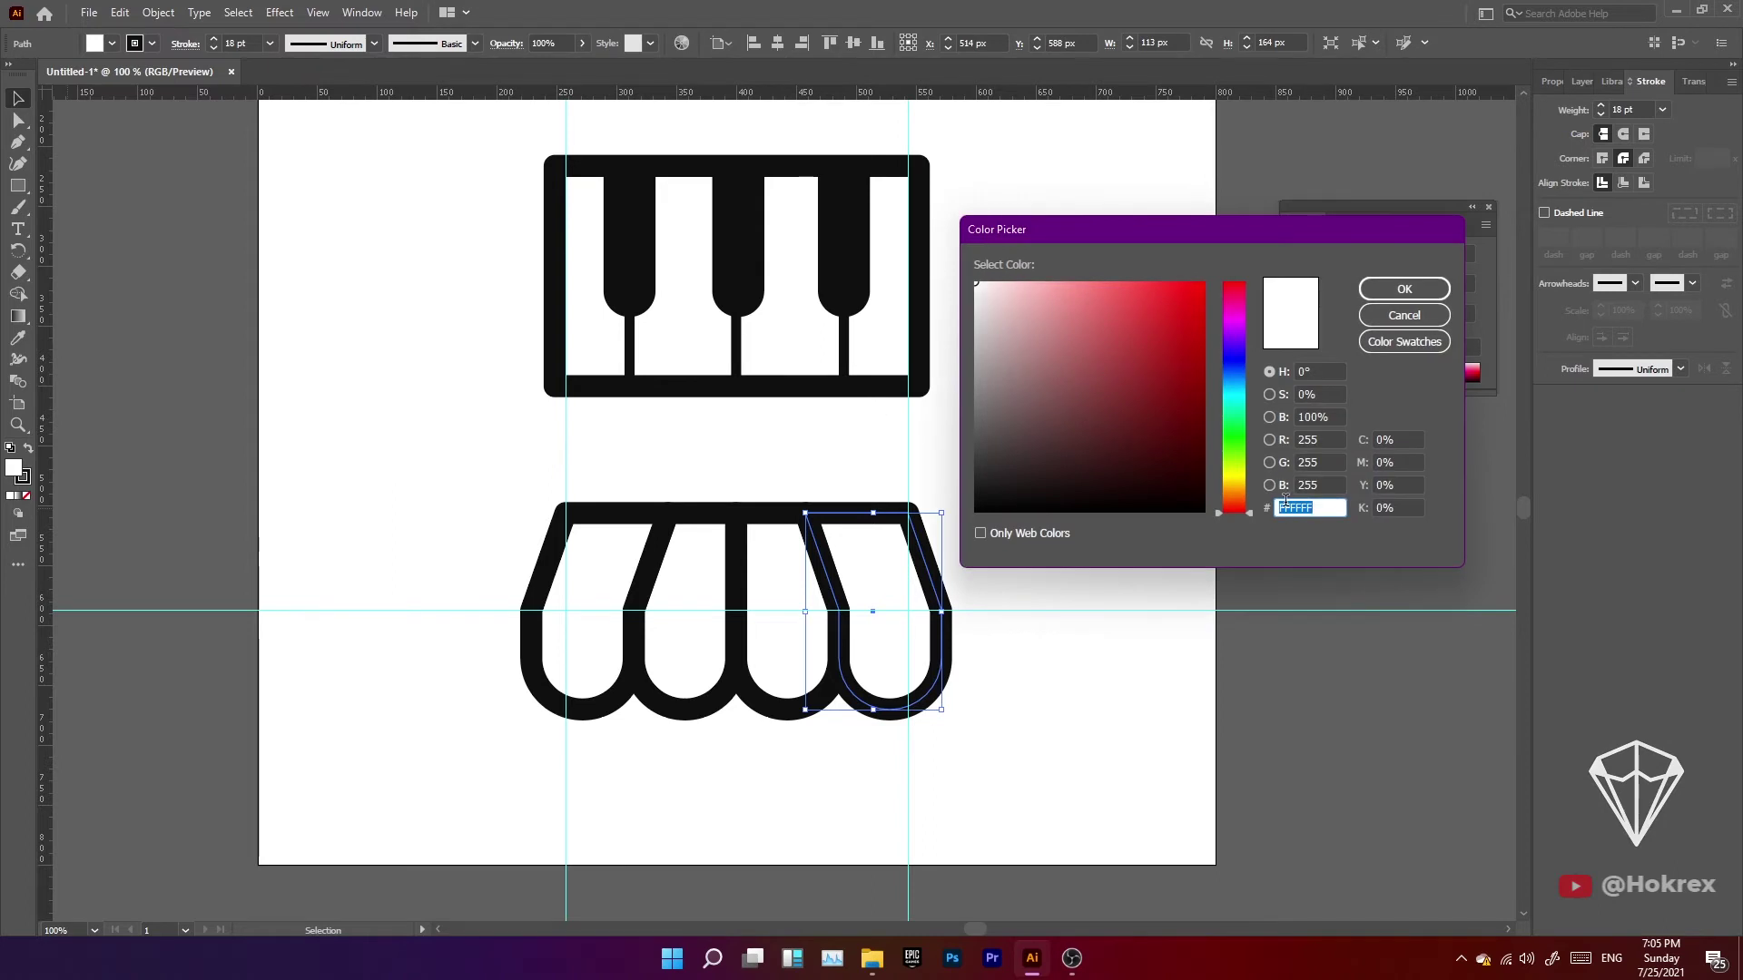
type("FFE000")
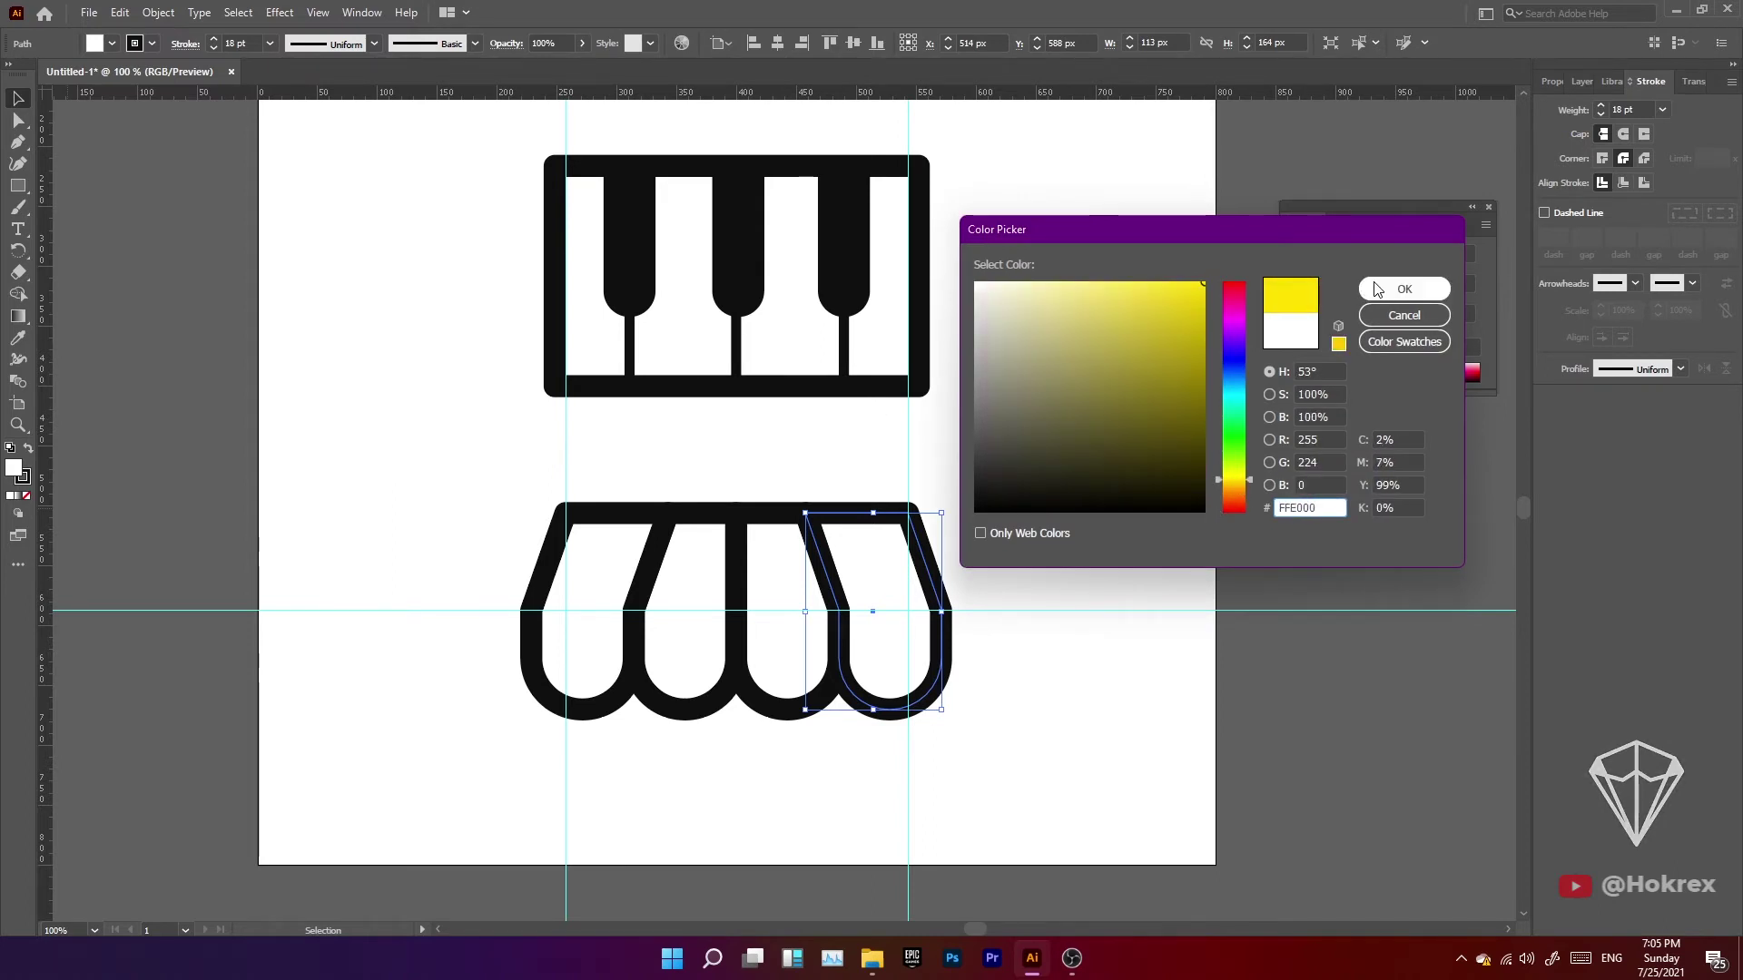
left_click(1404, 288)
left_click(1082, 752)
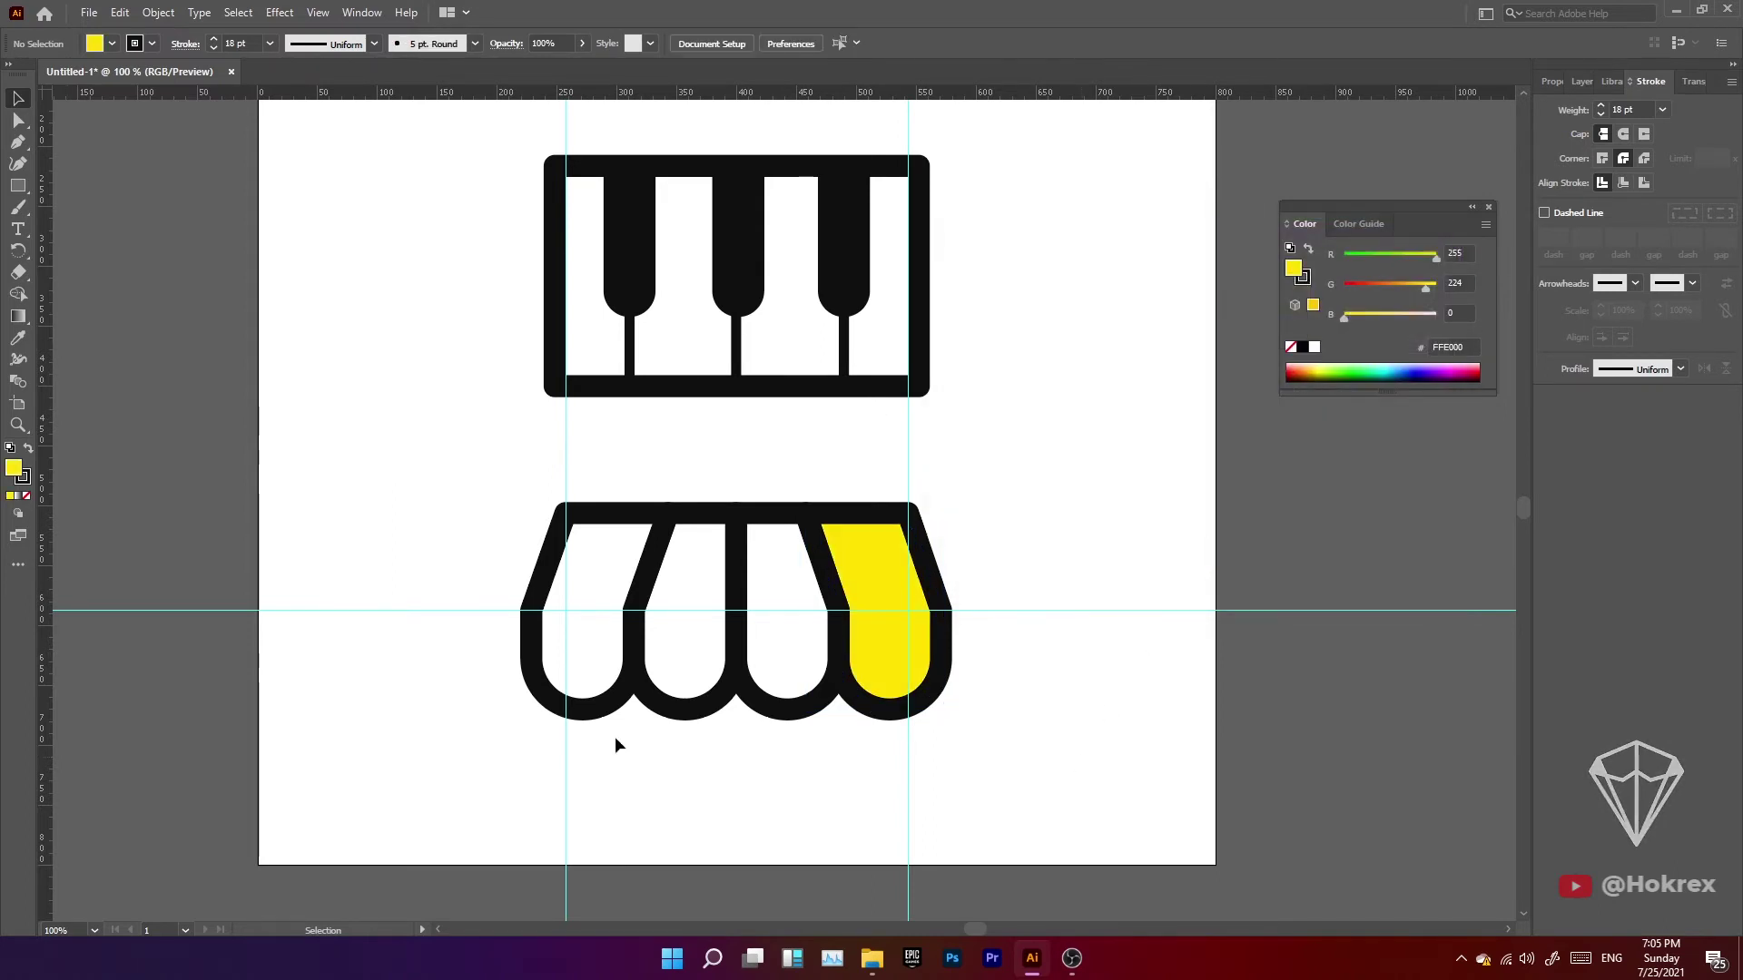
left_click(578, 704)
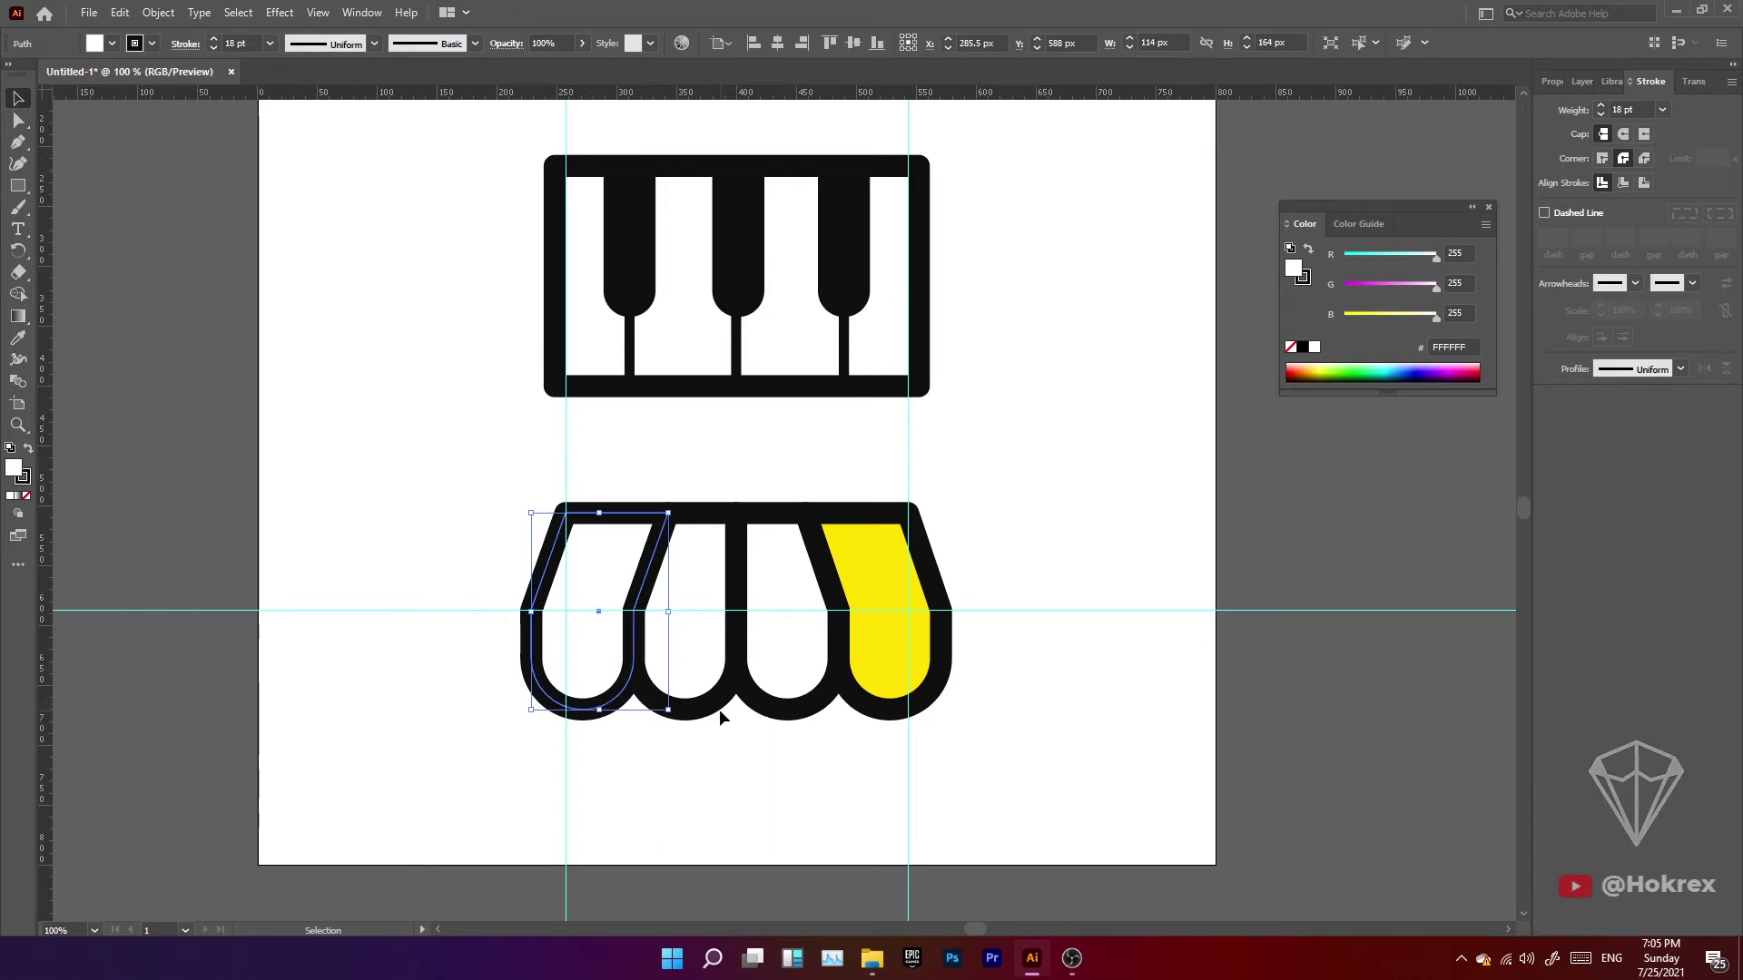
key("i")
left_click(871, 557)
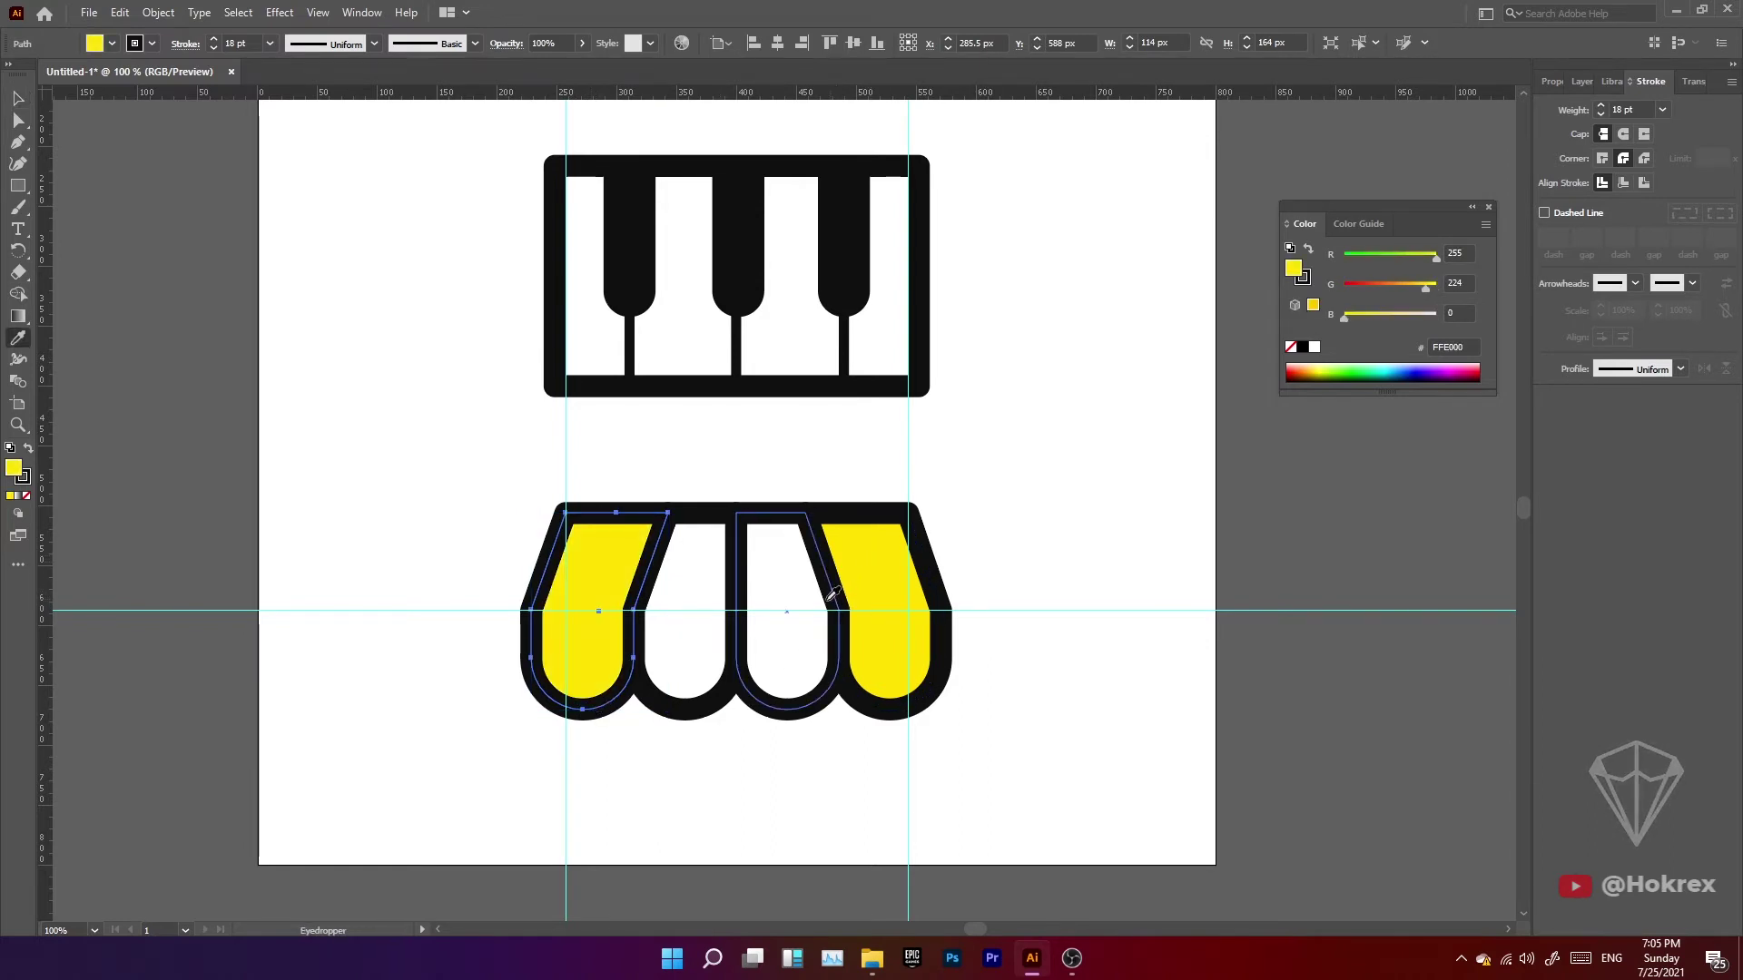
Fill the third arch with red D10B0B.
key("v")
left_click(758, 737)
left_click(794, 710)
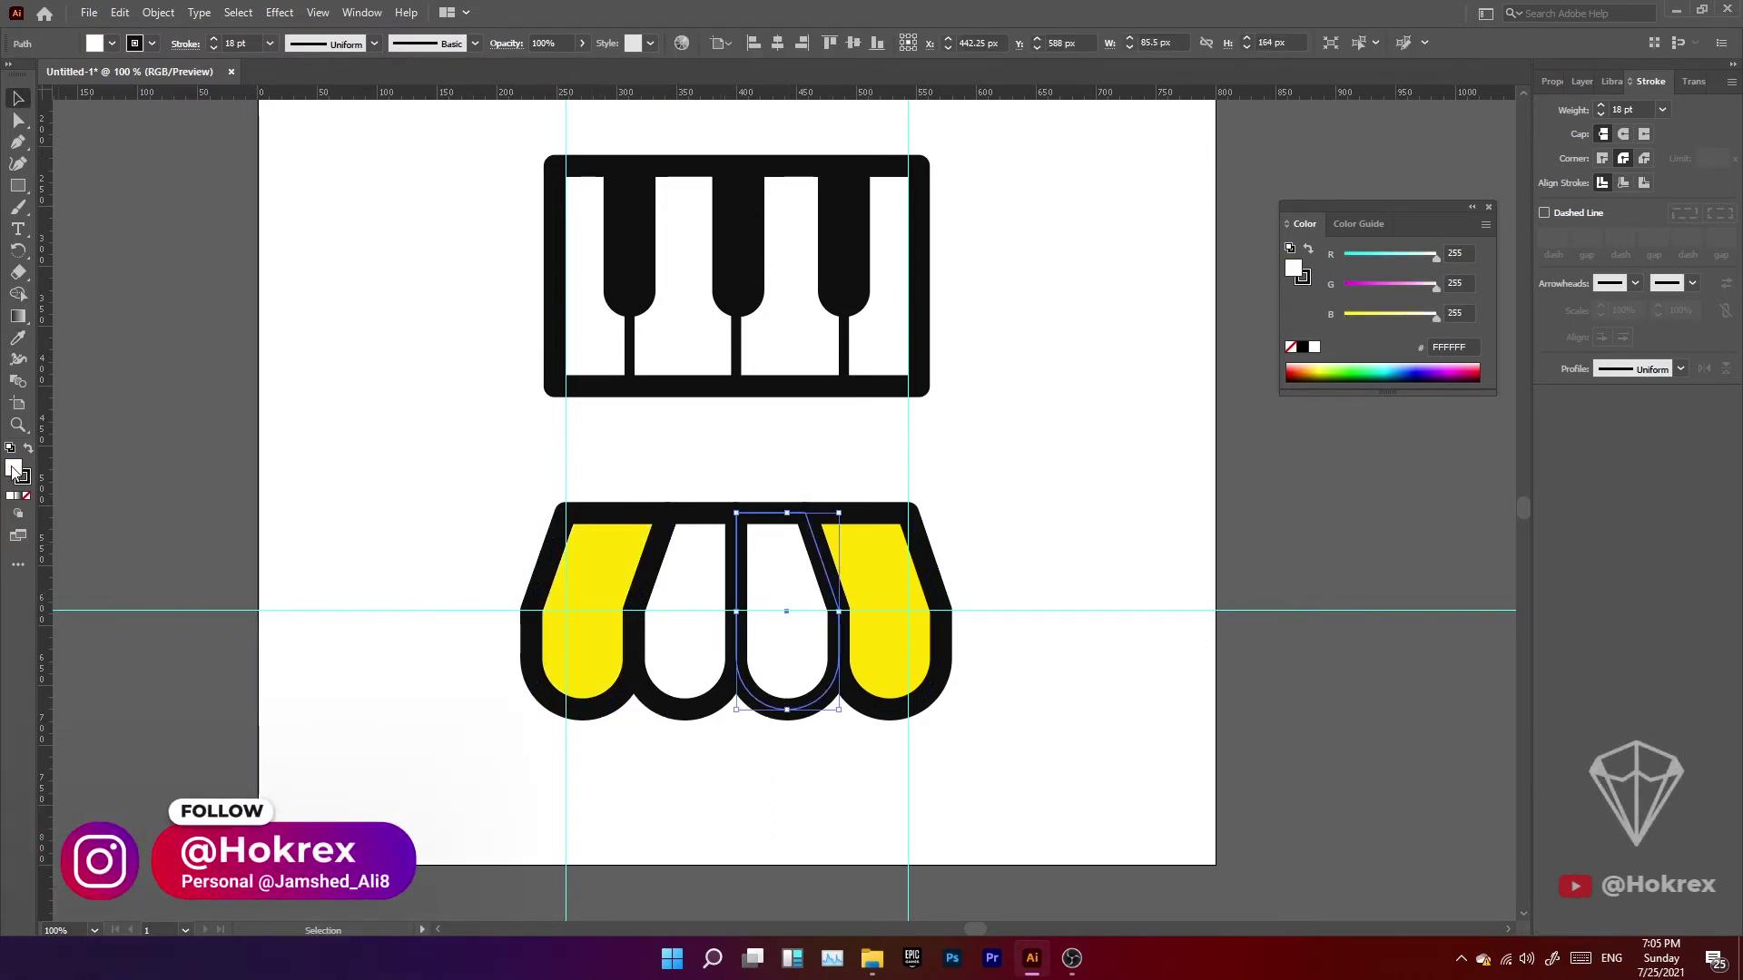
double_click(14, 469)
left_click_drag(1061, 344, 1213, 259)
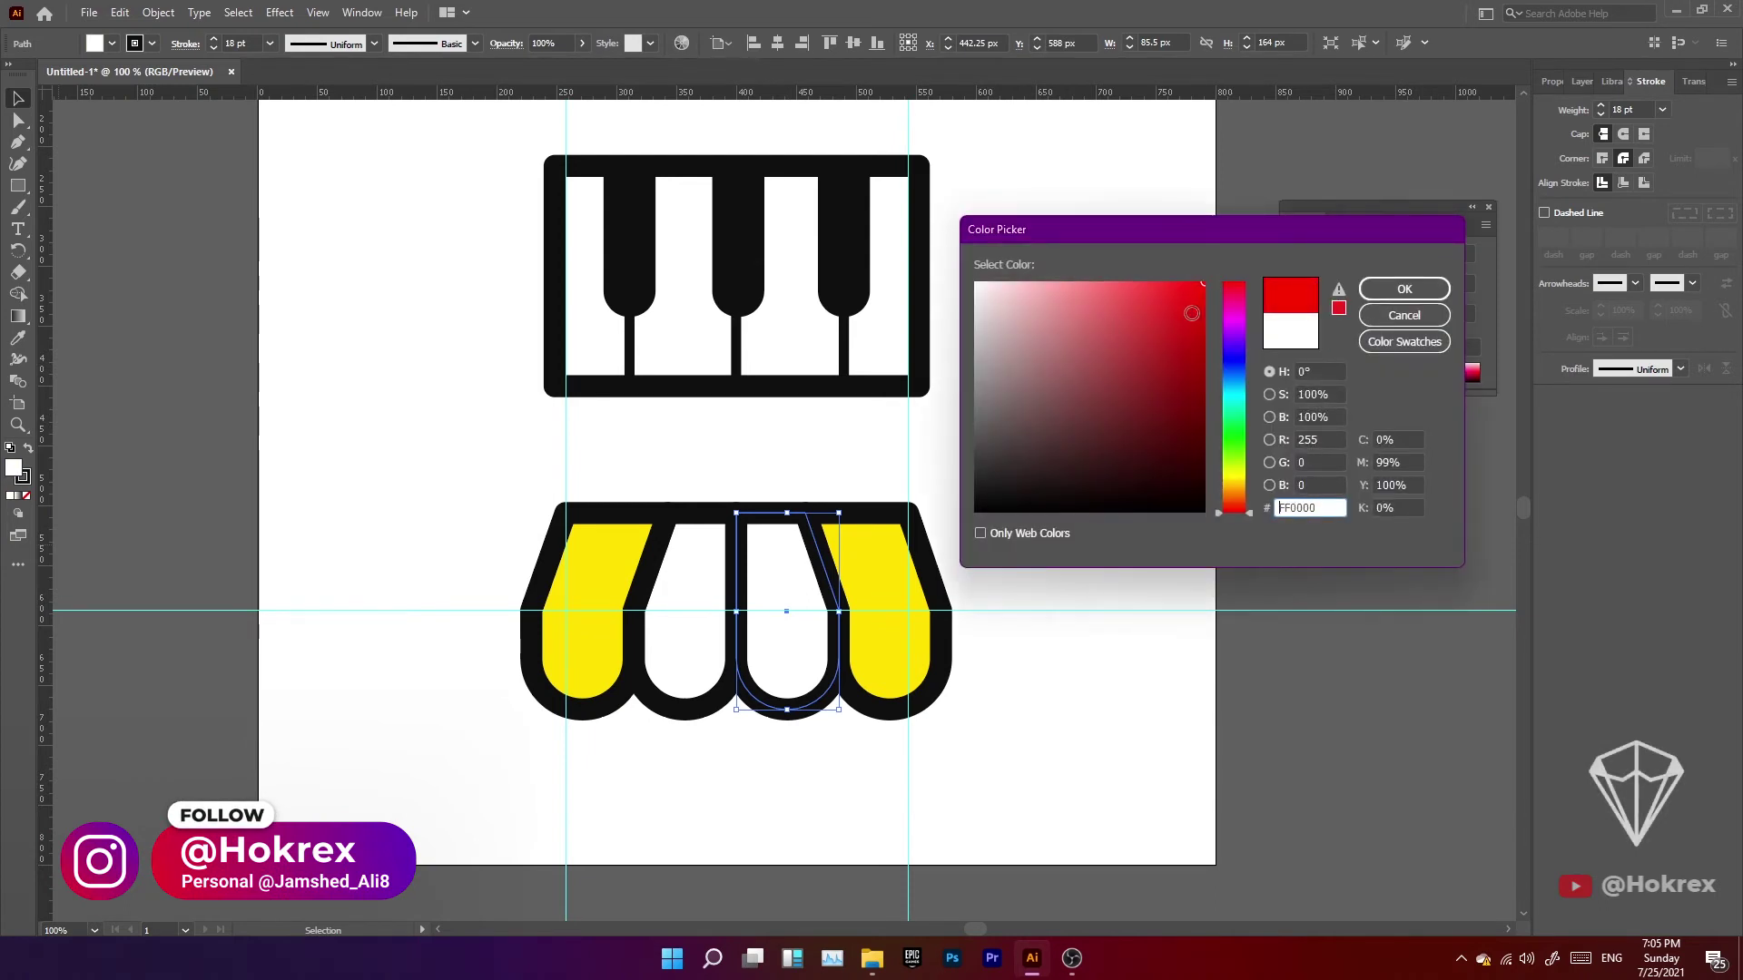
left_click_drag(1194, 322, 1200, 340)
left_click(1404, 289)
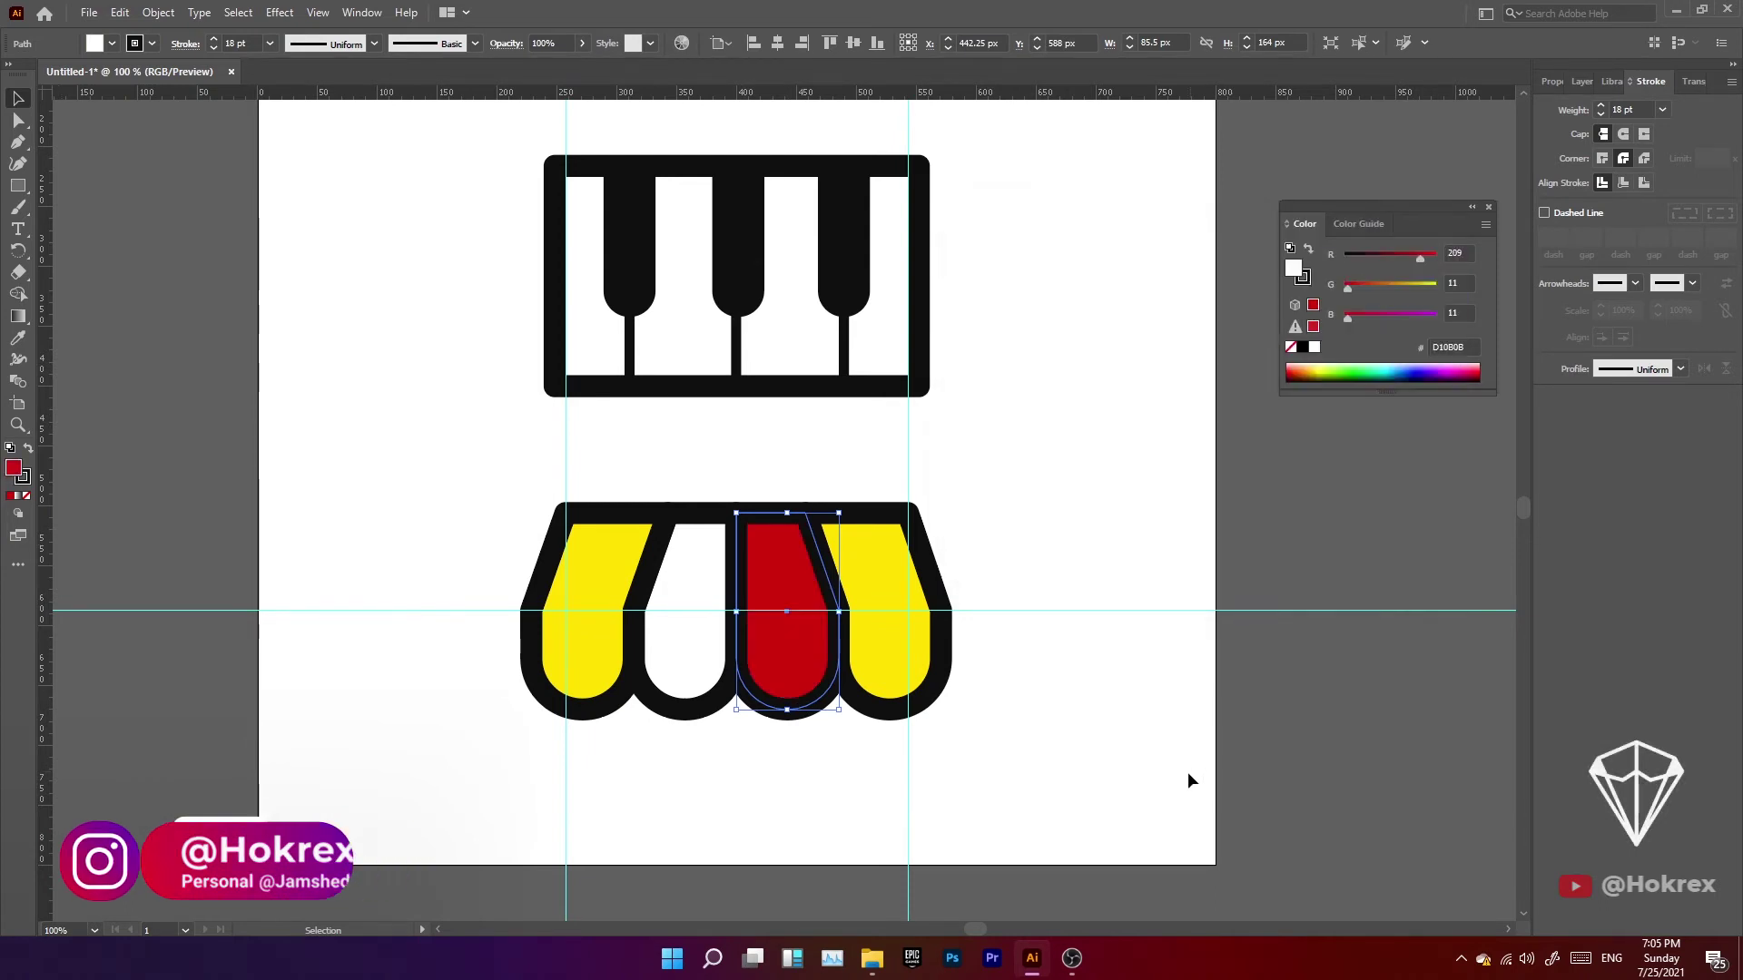
Sample the red onto the remaining white arch and move the awning up toward the piano.
left_click(673, 716)
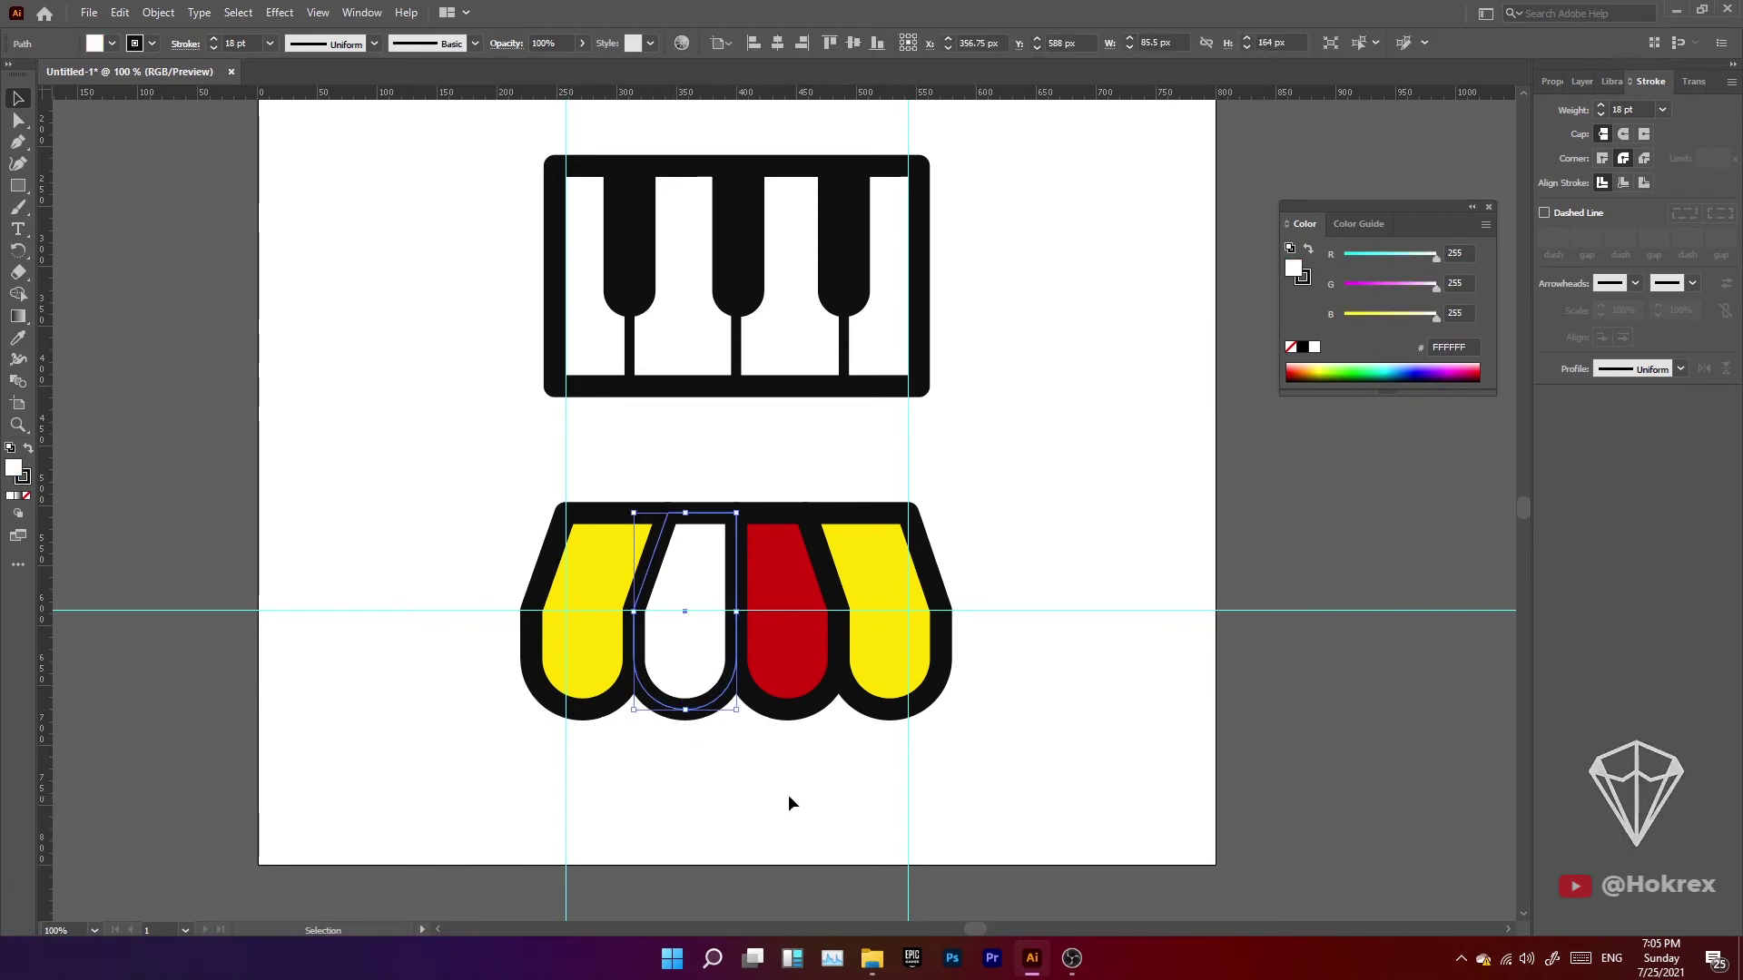
key("i")
left_click(787, 647)
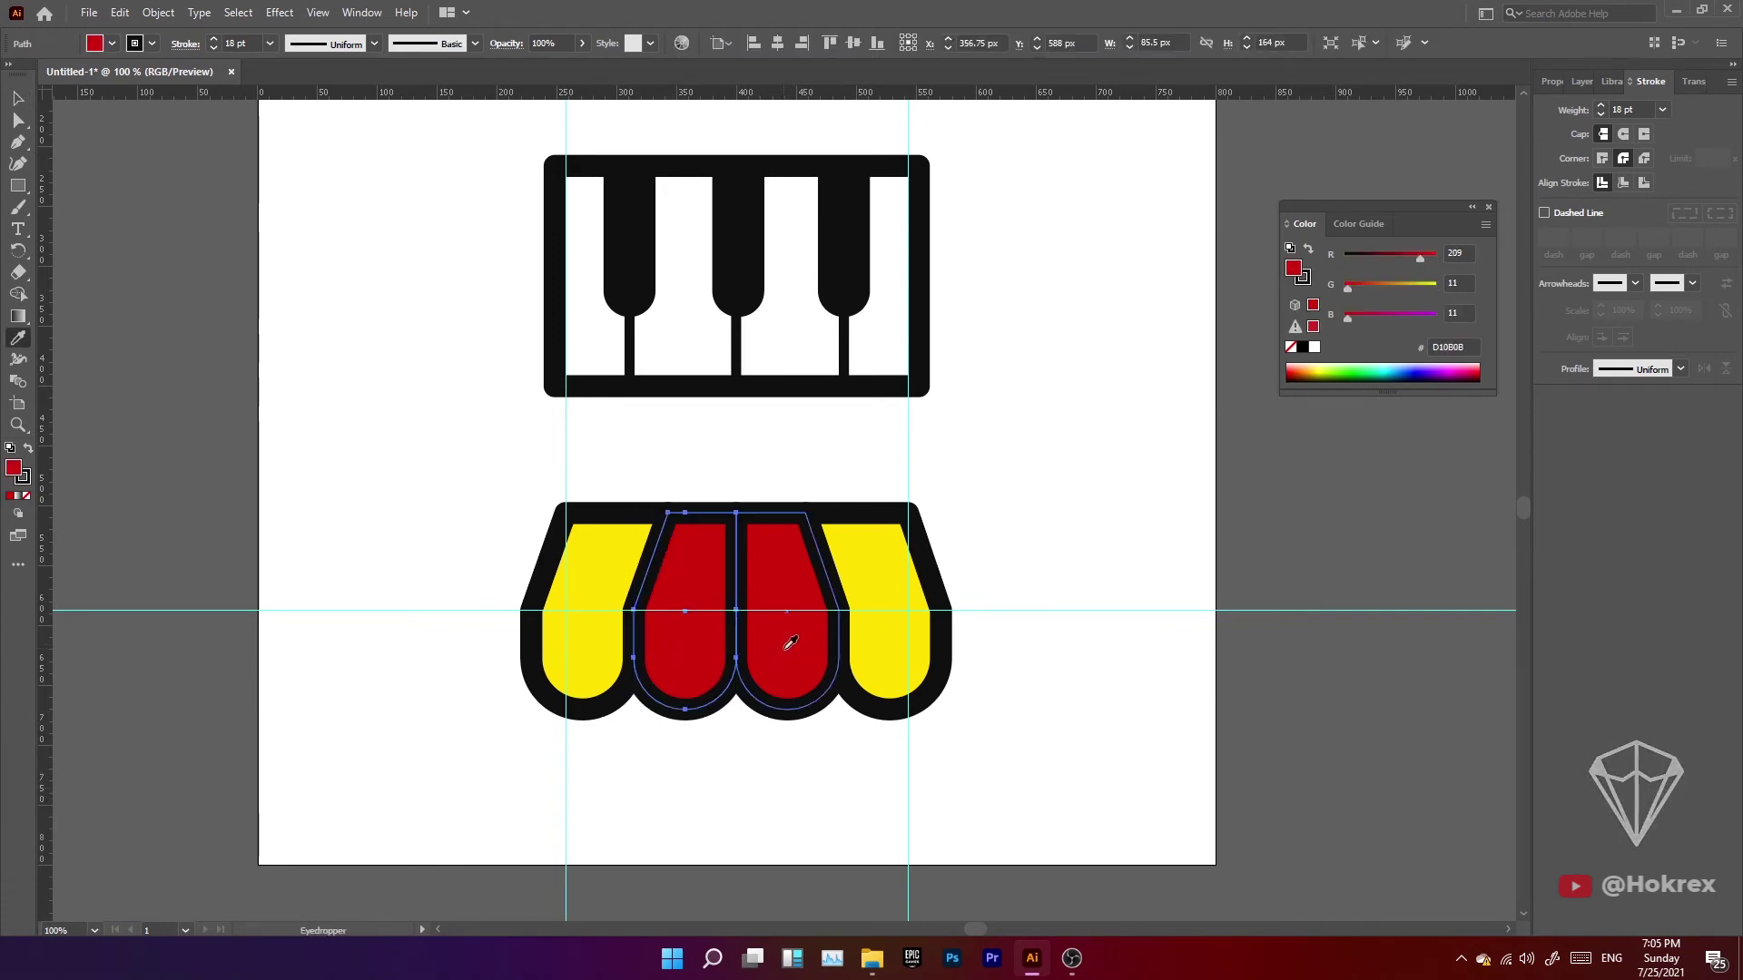
key("v")
left_click(848, 841)
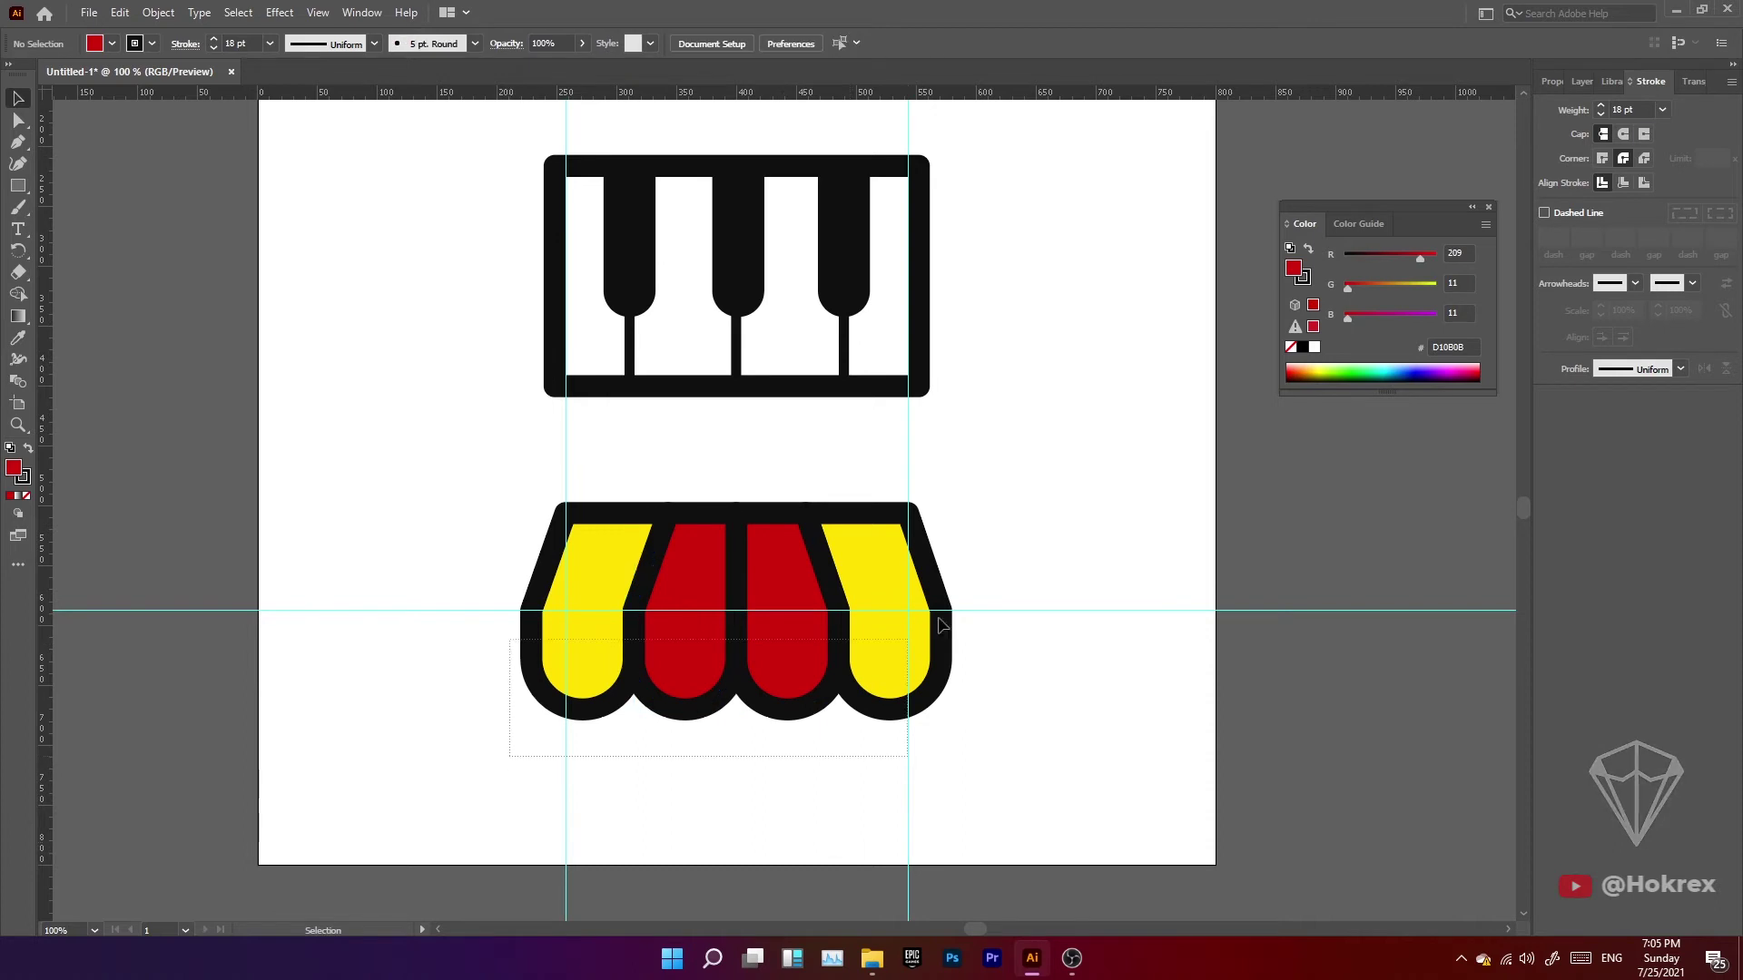
mouse_move(942, 624)
left_mouse_down()
mouse_move(941, 662)
mouse_move(958, 183)
left_mouse_up()
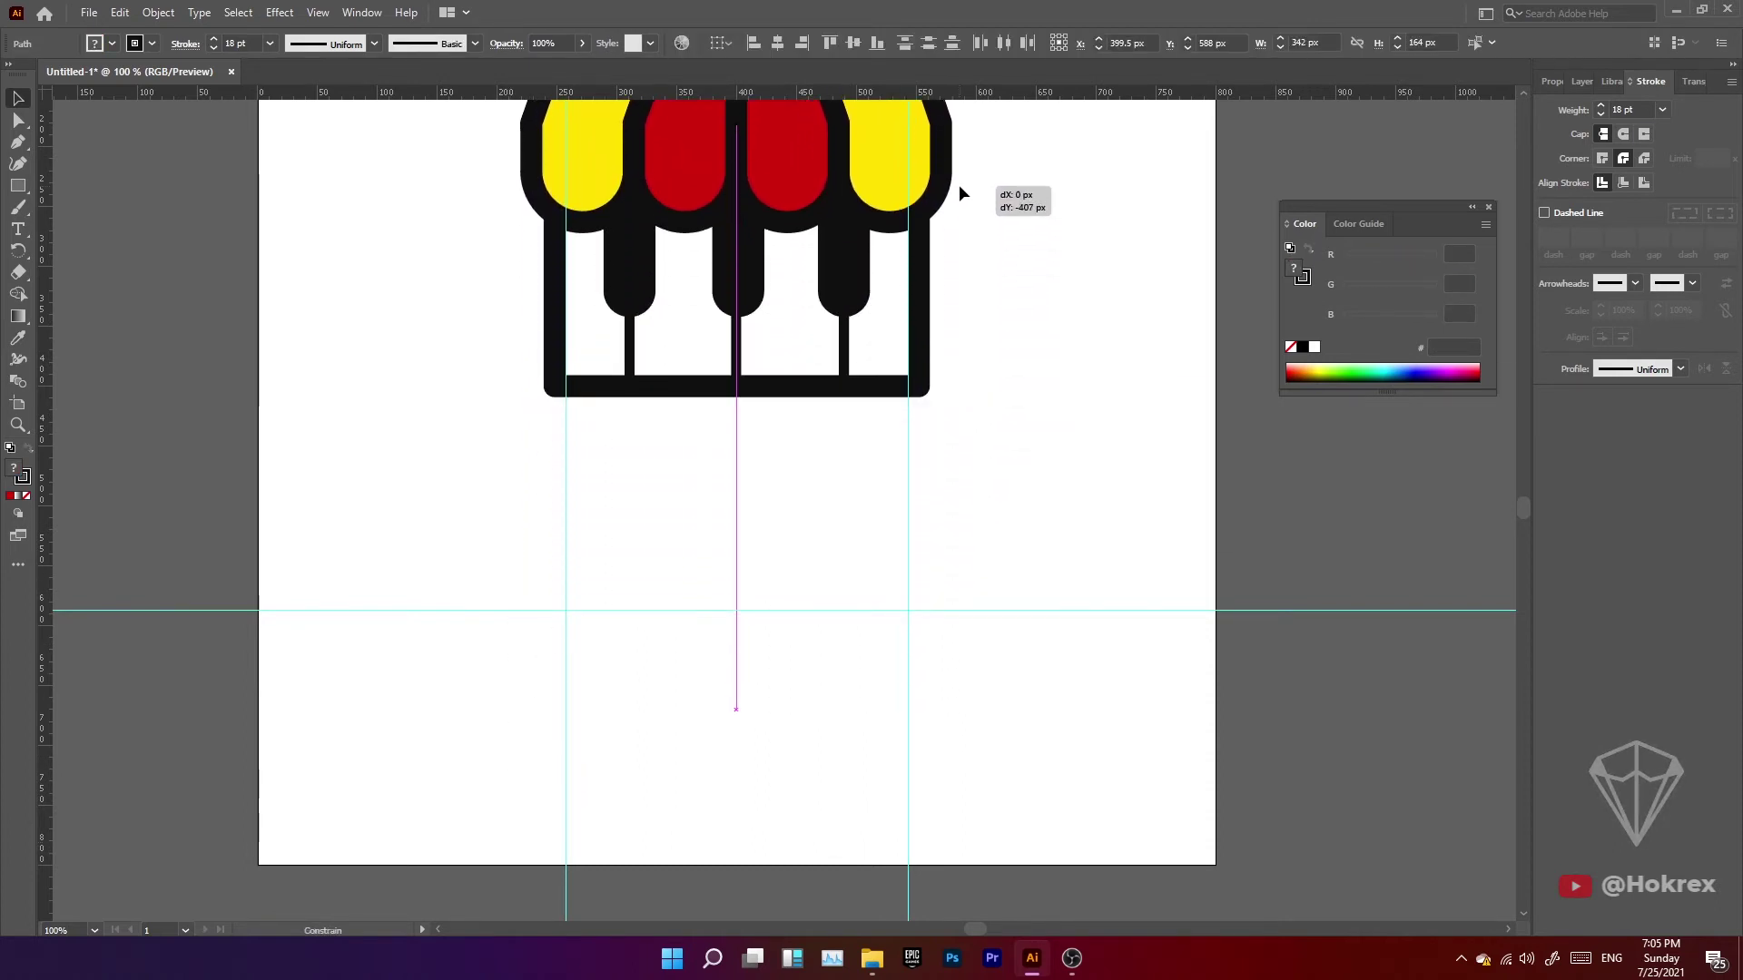
Place the striped awning on top of the piano keys.
key("z")
left_click(973, 285, "alt")
left_click_drag(743, 489, 846, 454)
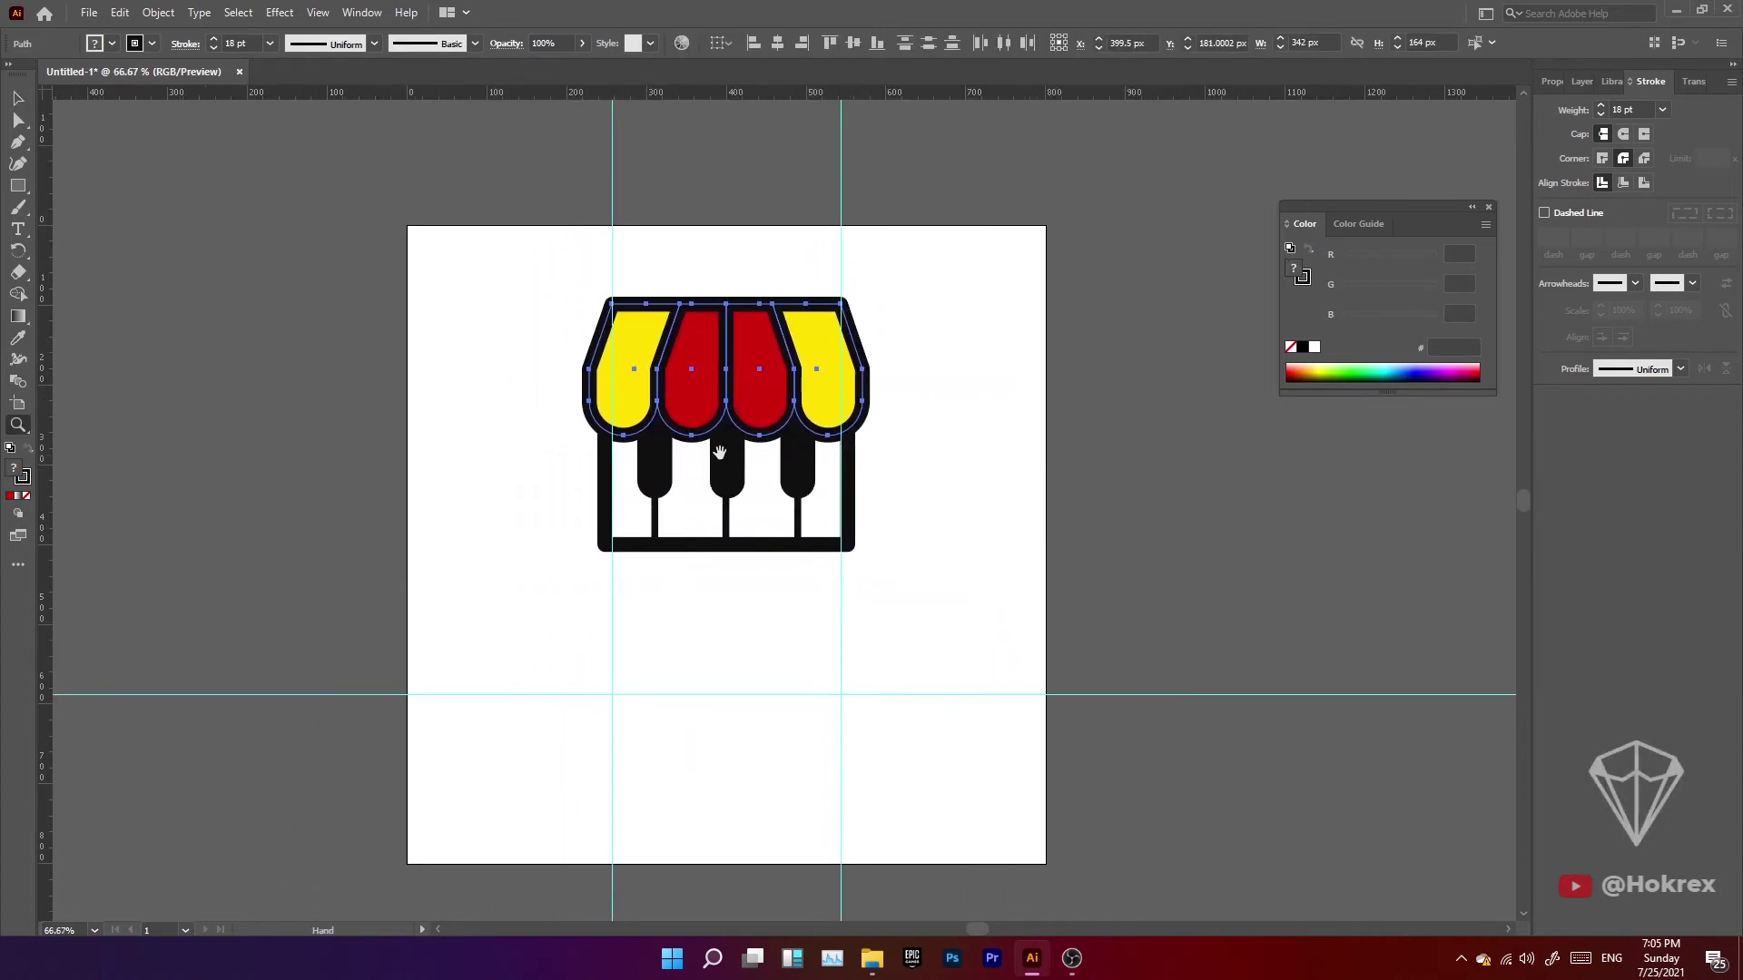
left_click(737, 462)
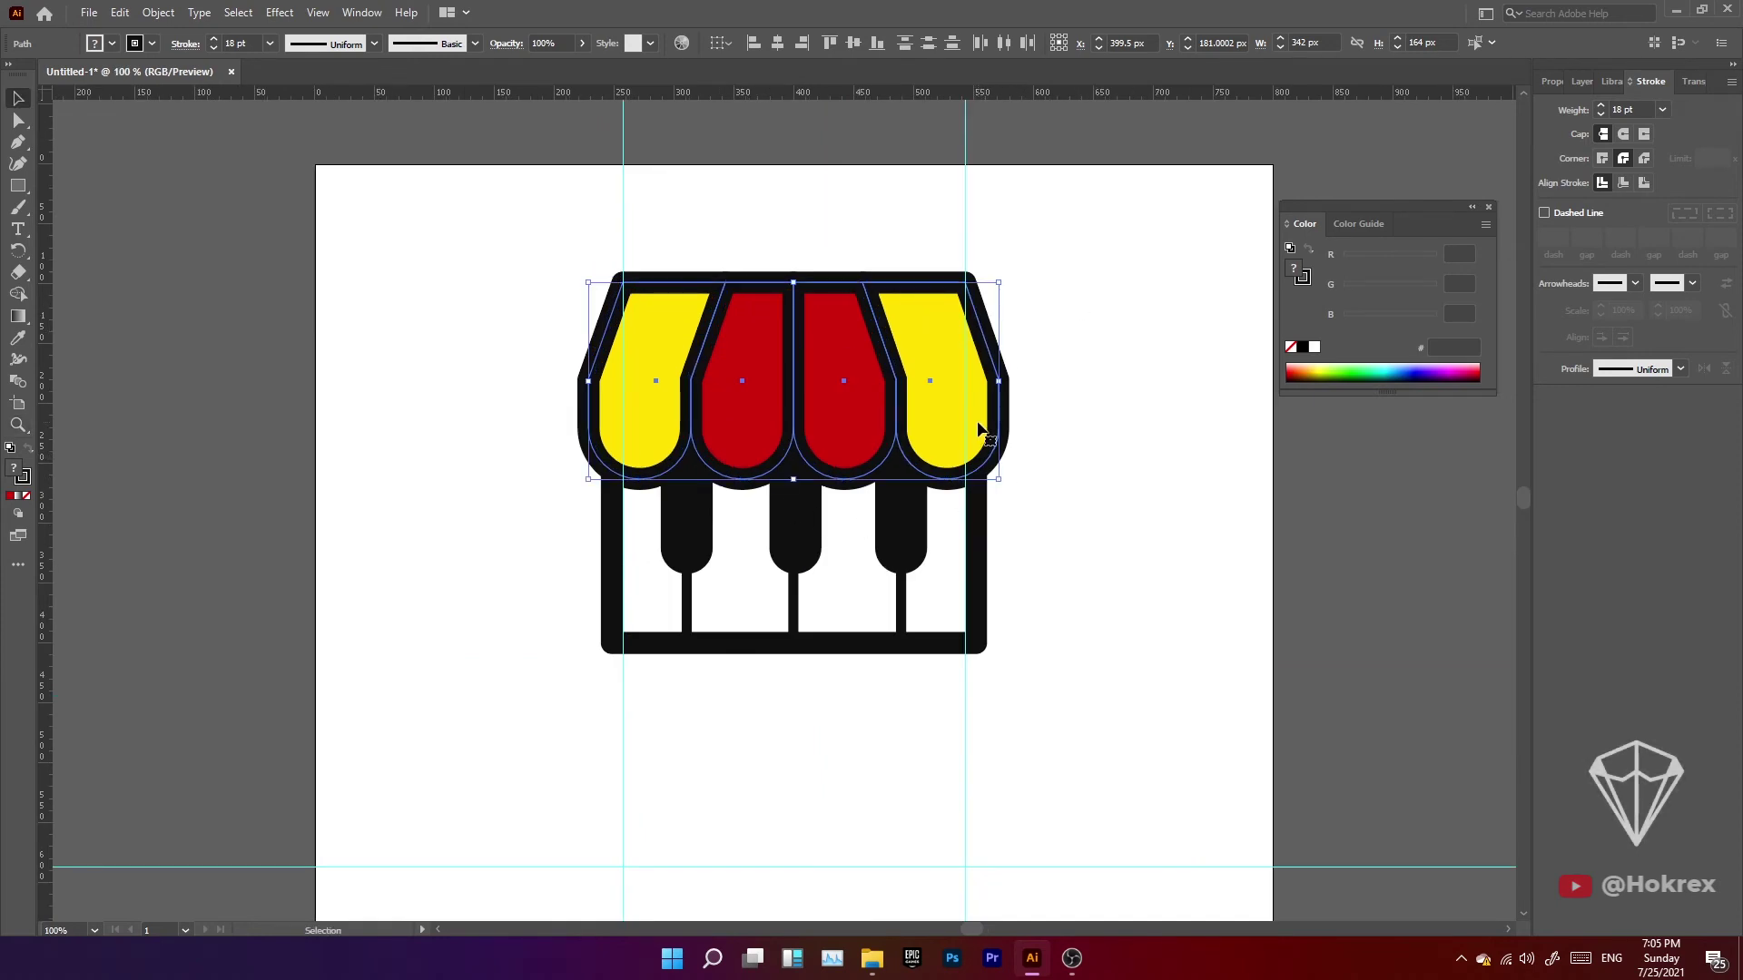
left_click_drag(978, 427, 1024, 812)
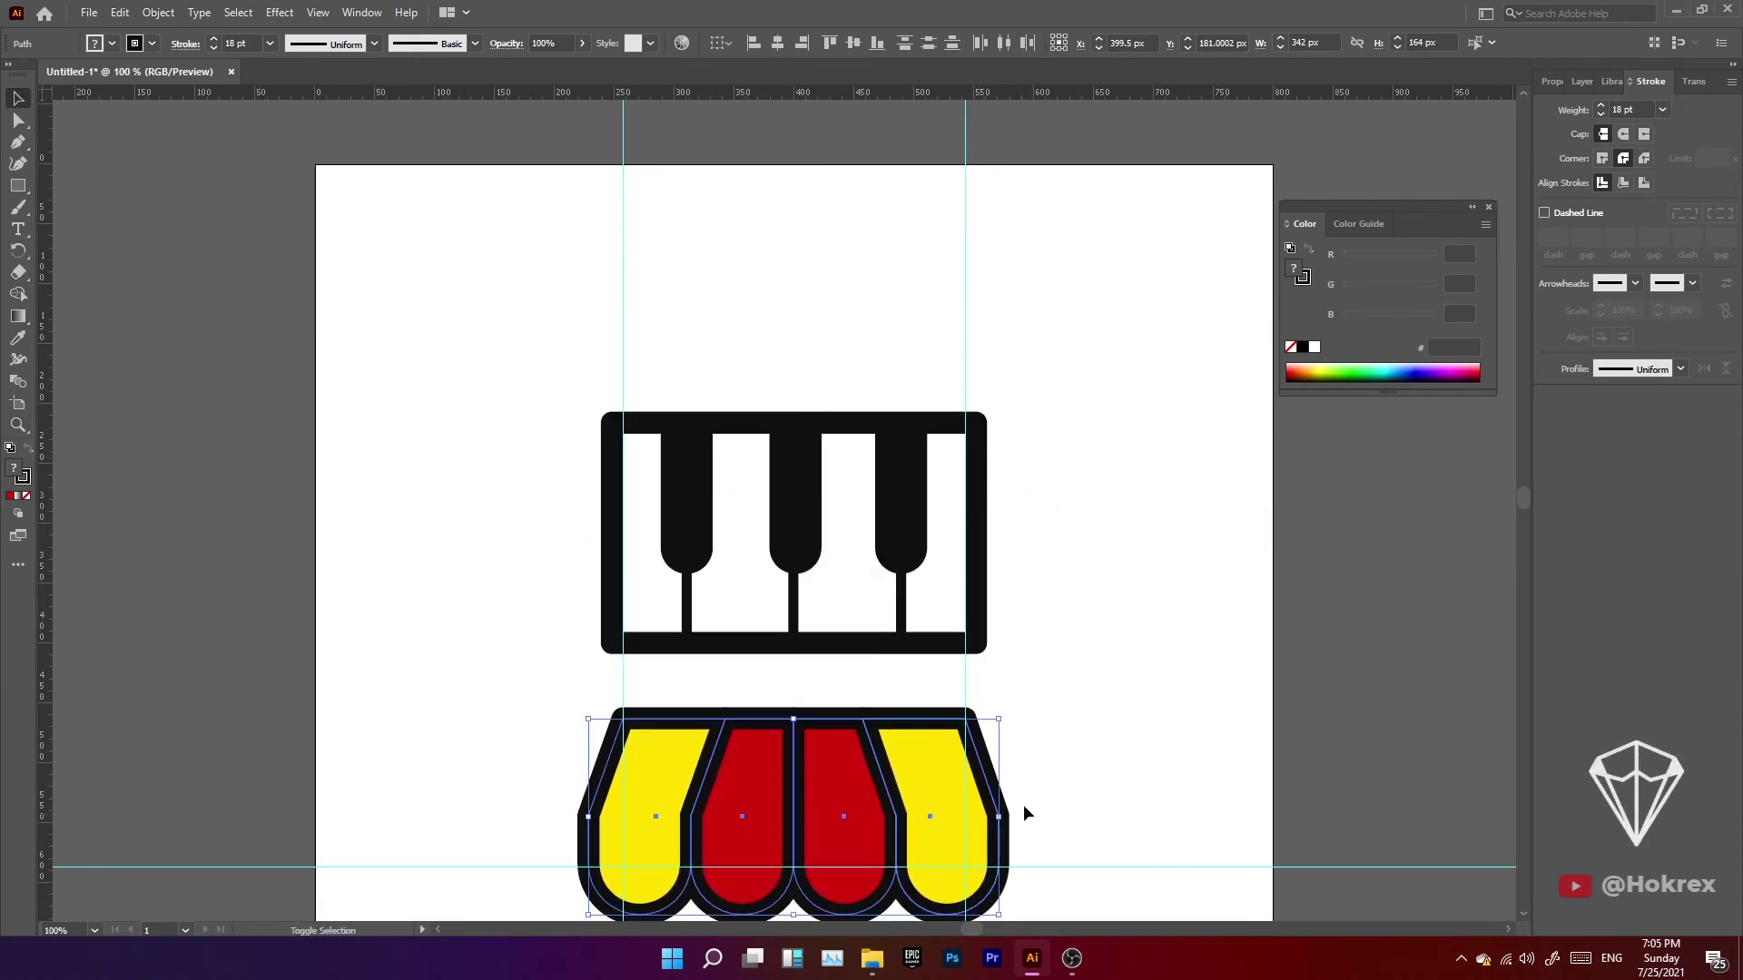
left_click_drag(929, 820, 900, 375)
left_click(1142, 456)
Lower the awning's top corner anchors slightly so the edge fits the frame.
key("a")
mouse_move(624, 214)
left_mouse_down()
mouse_move(1032, 315)
mouse_move(967, 286)
left_mouse_up()
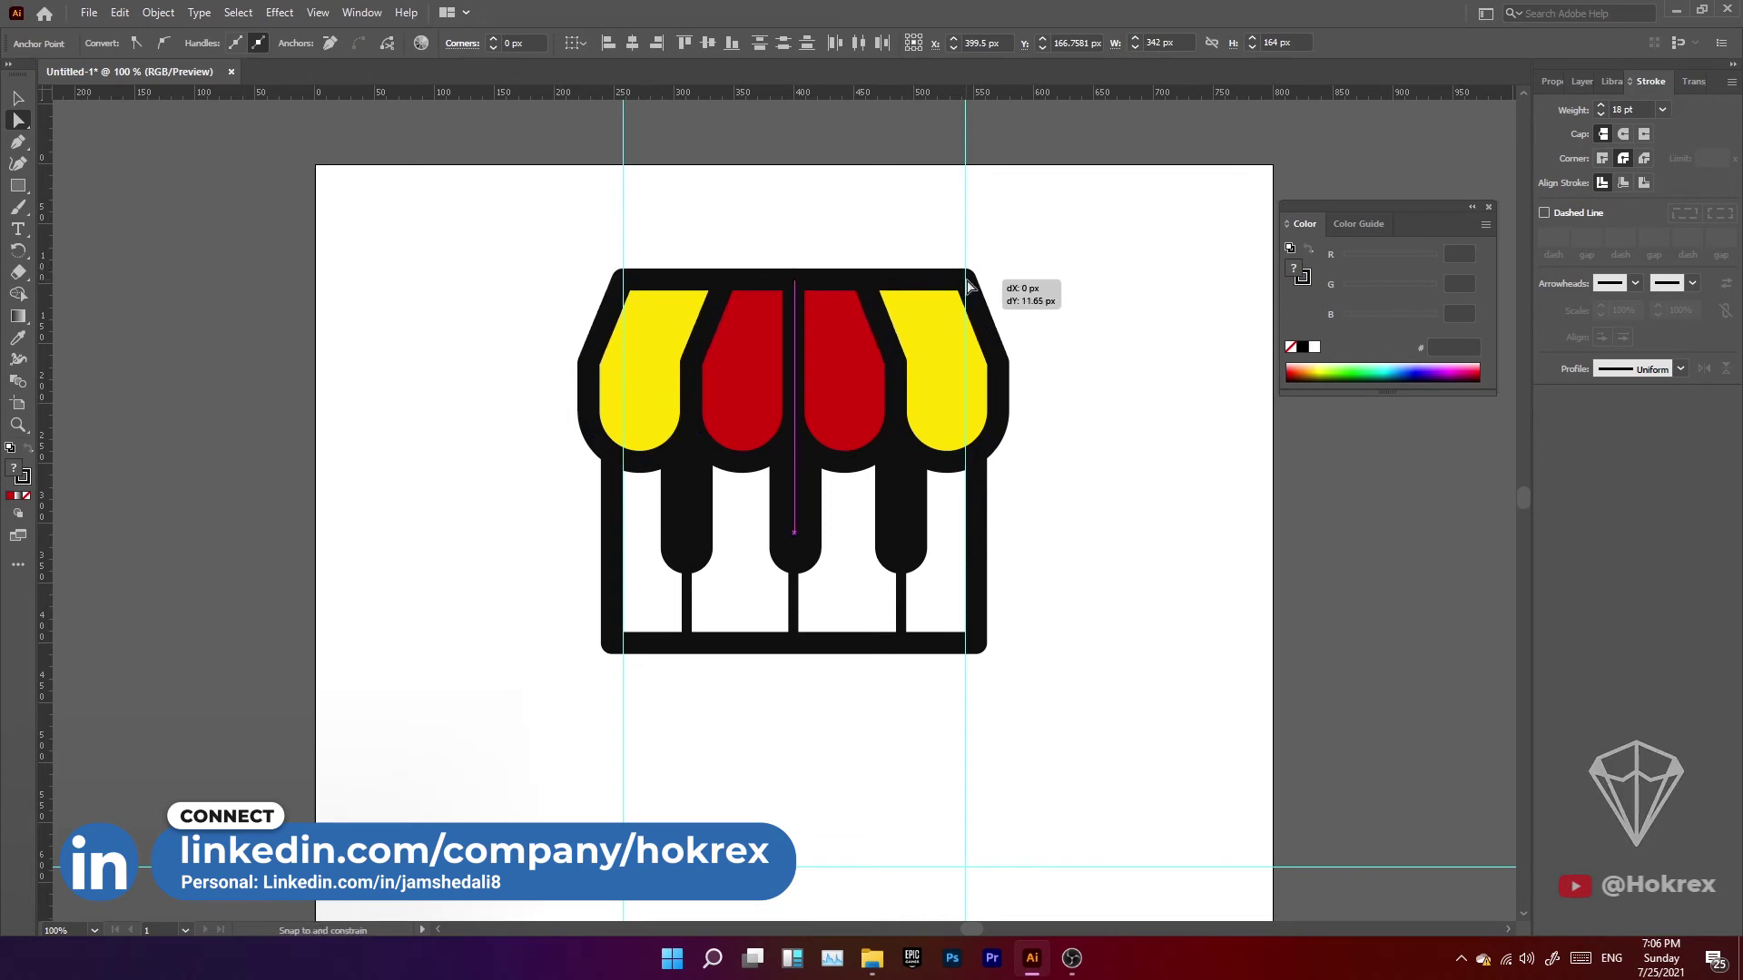
left_click_drag(967, 287, 972, 289)
left_click(1103, 344)
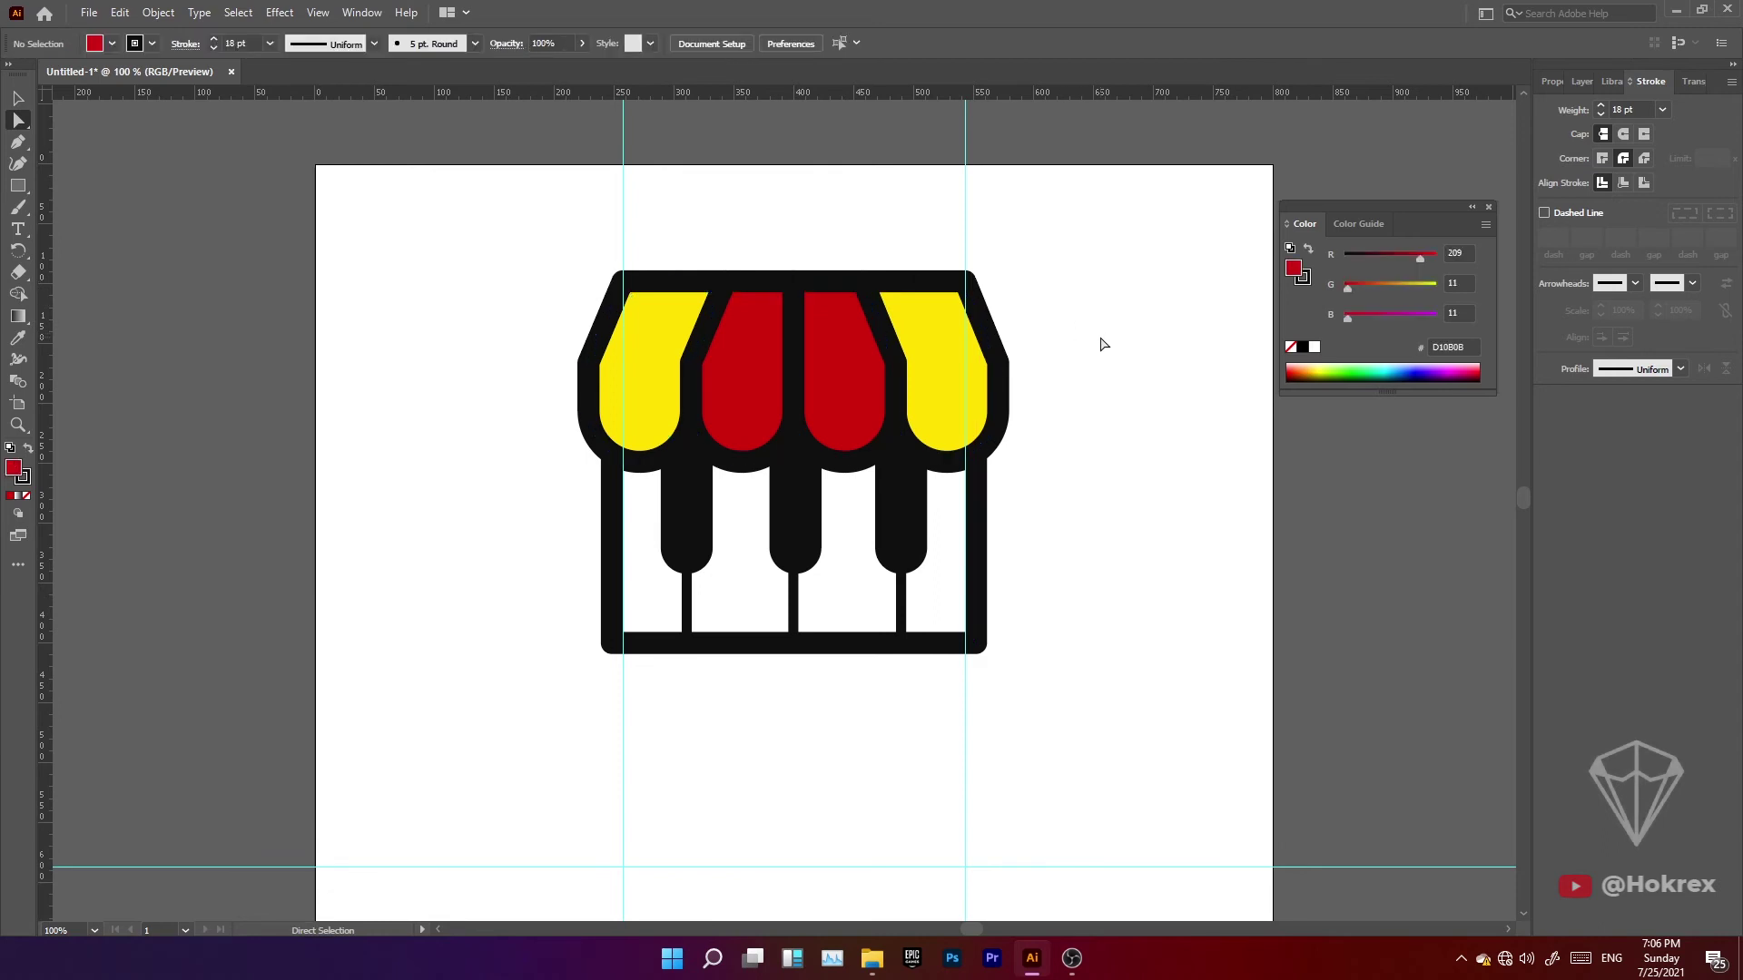
left_click(939, 451, "alt")
Nudge the three black piano keys down two steps.
left_click_drag(895, 572, 961, 510)
left_click(843, 519)
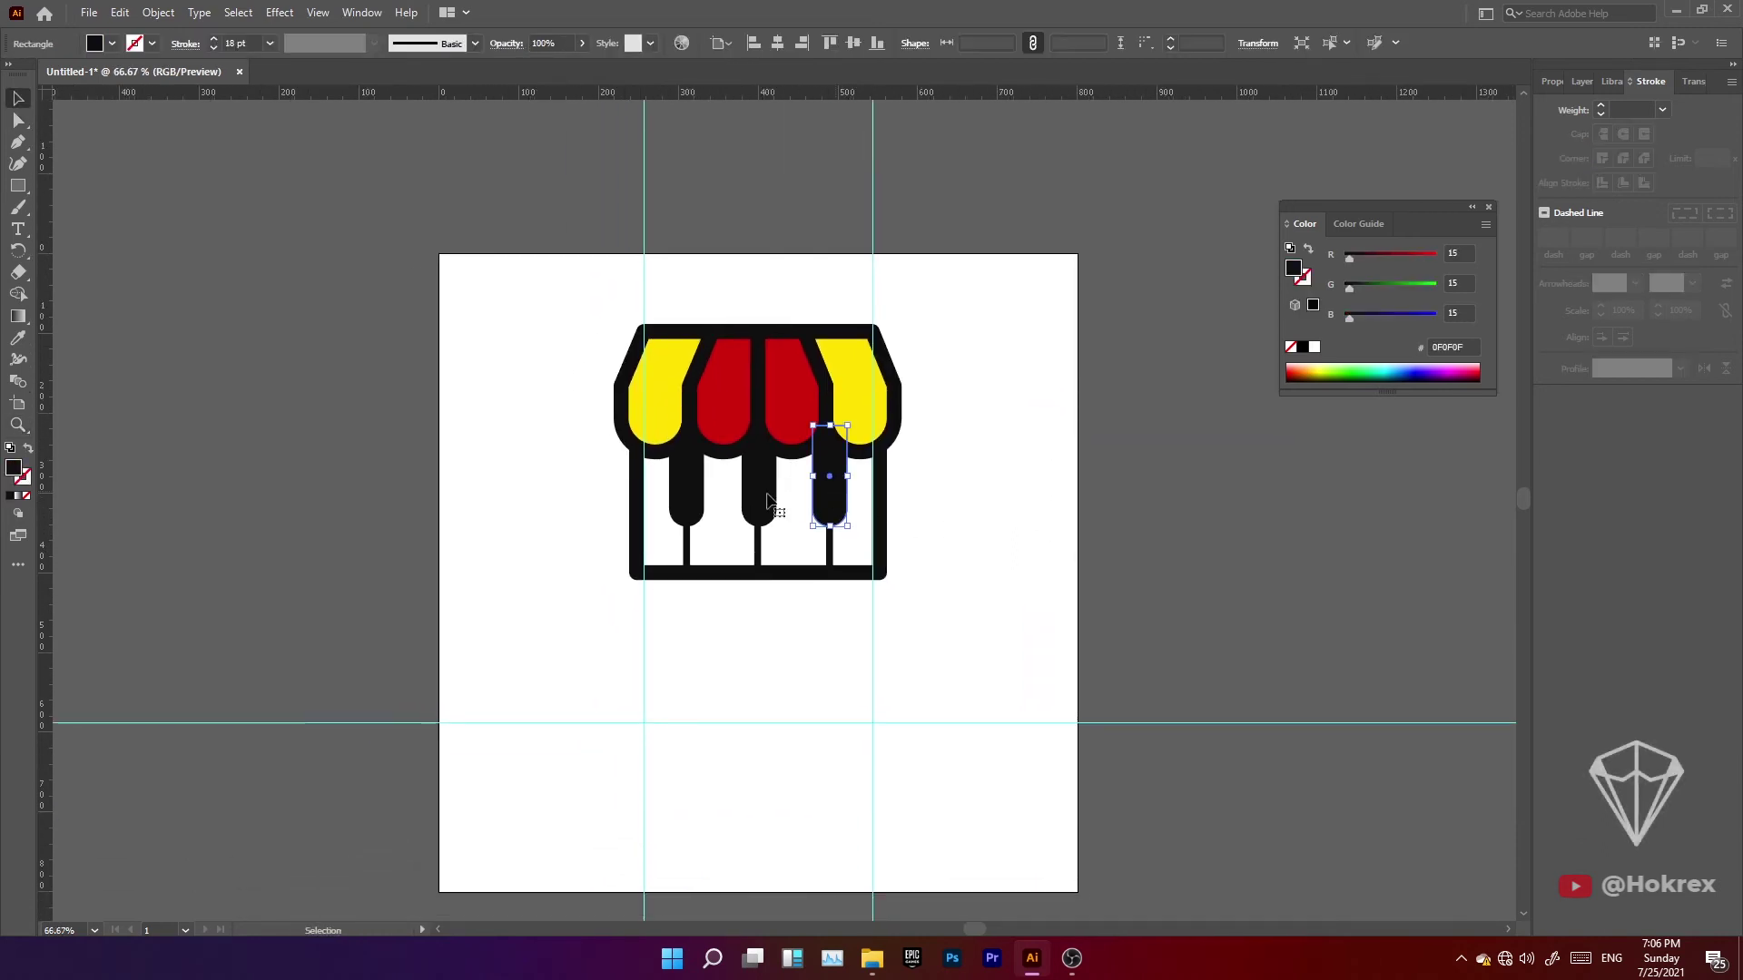
left_click(760, 504, "shift")
left_click(768, 537, "shift")
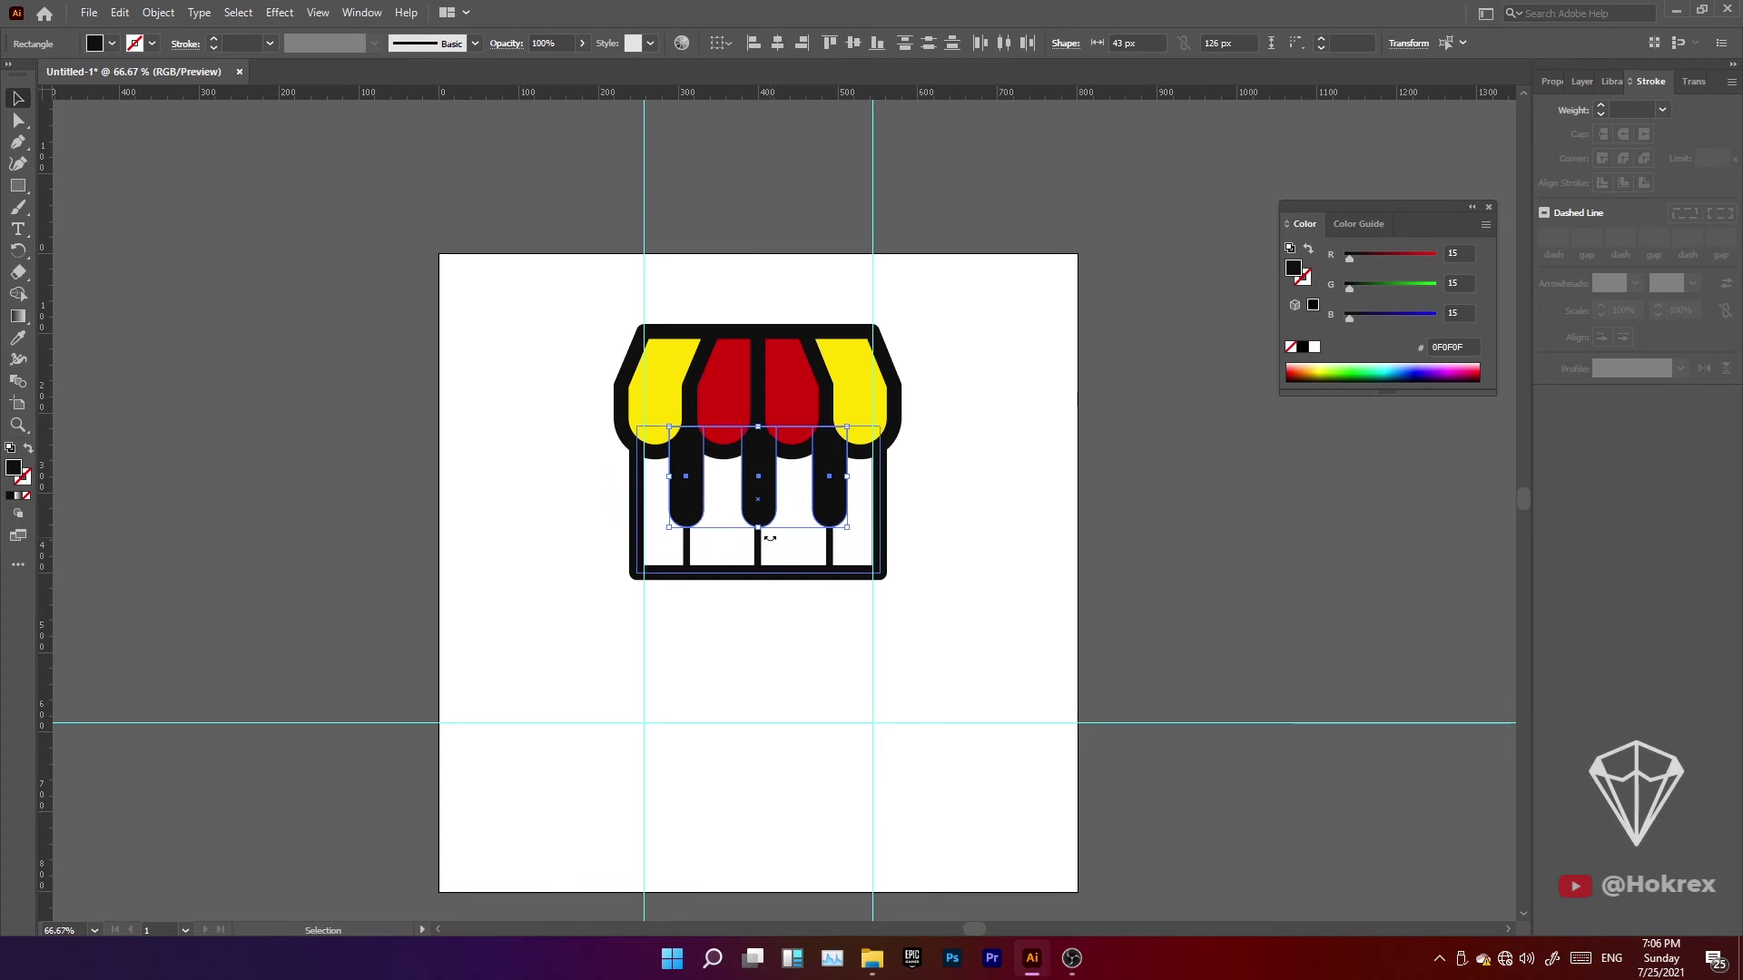
key("Down")
key("Down")
key("Down")
key("Down")
key("Down")
key("Down")
key("Down")
key("Down")
key("Down")
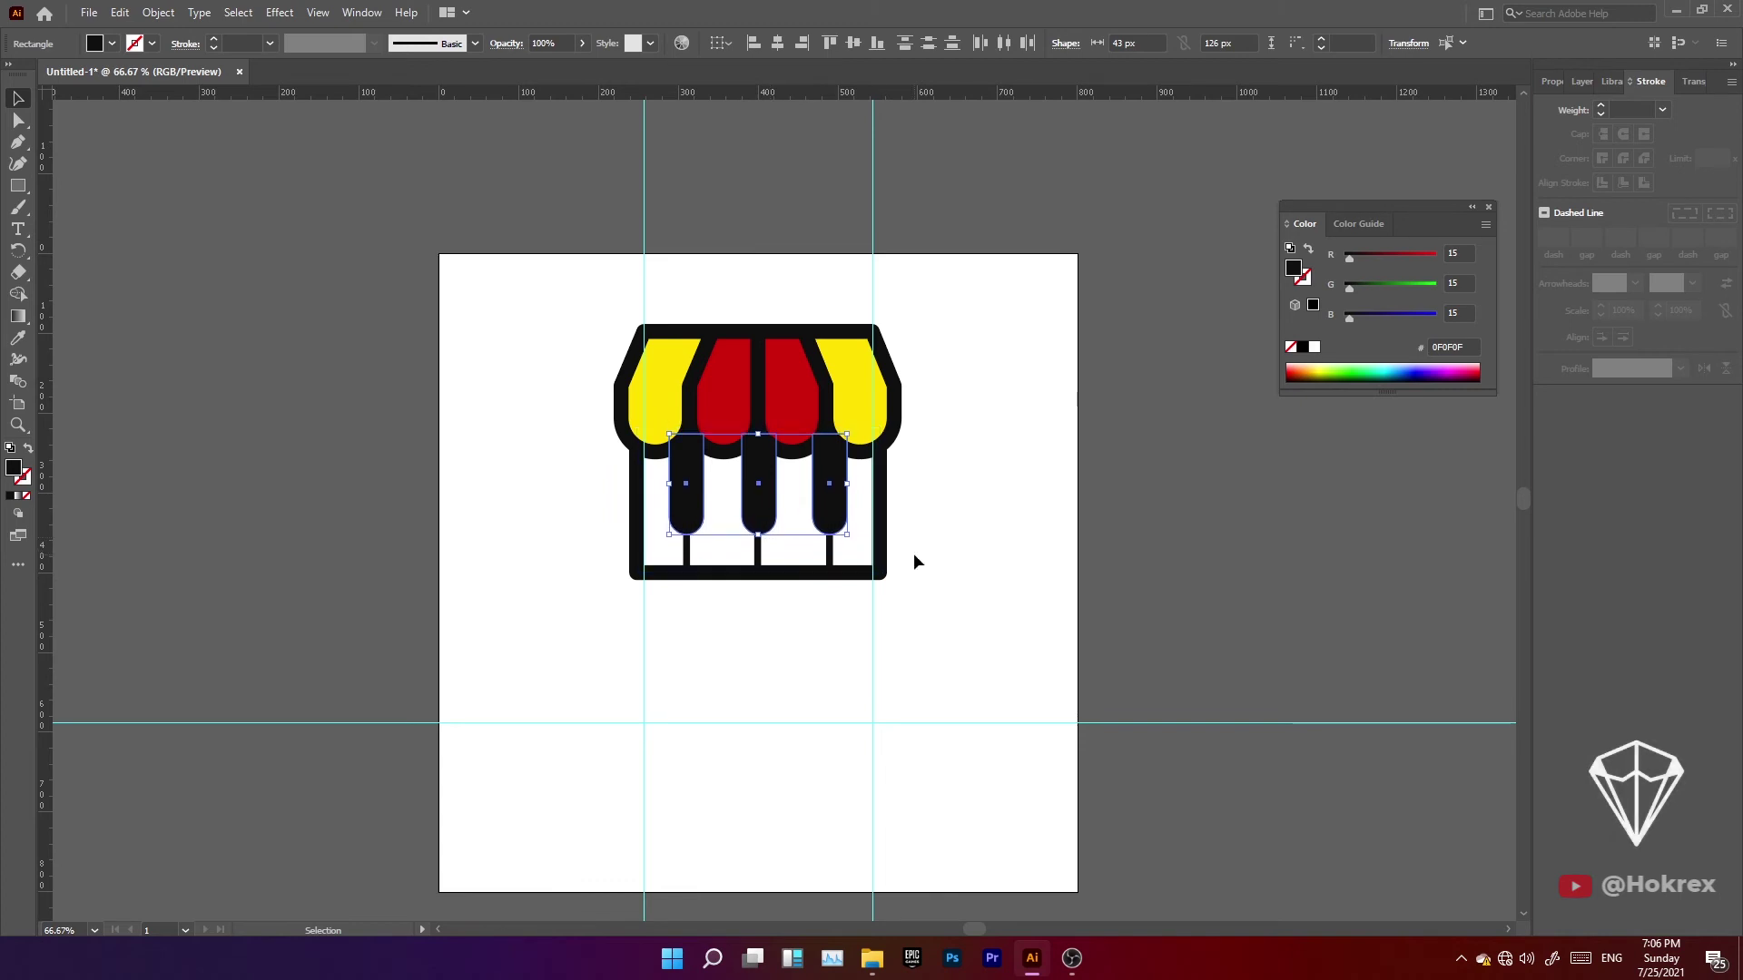
key("Down")
key("Down")
key("Down")
Move the whole logo artwork lower on the artboard.
left_click(950, 563)
left_click_drag(965, 350, 634, 608)
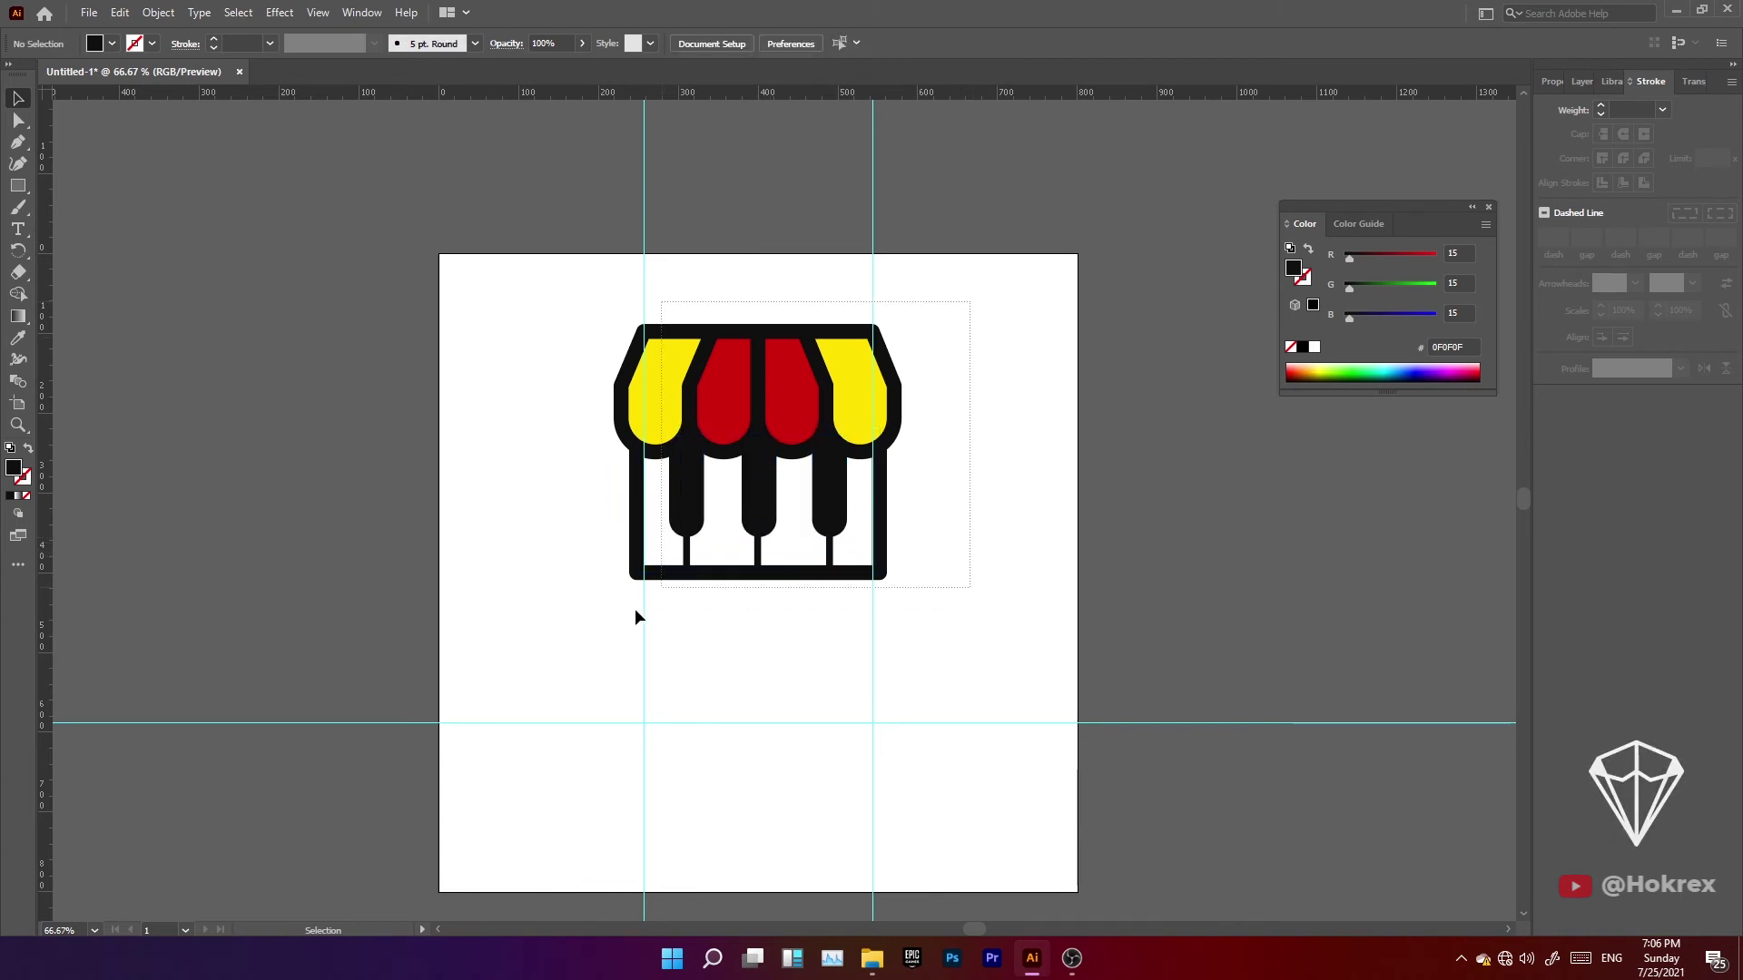
mouse_move(806, 413)
left_mouse_down()
mouse_move(806, 467)
mouse_move(804, 449)
left_mouse_up()
left_click(1021, 570)
Unlock the guides and delete them all.
right_click(1001, 591)
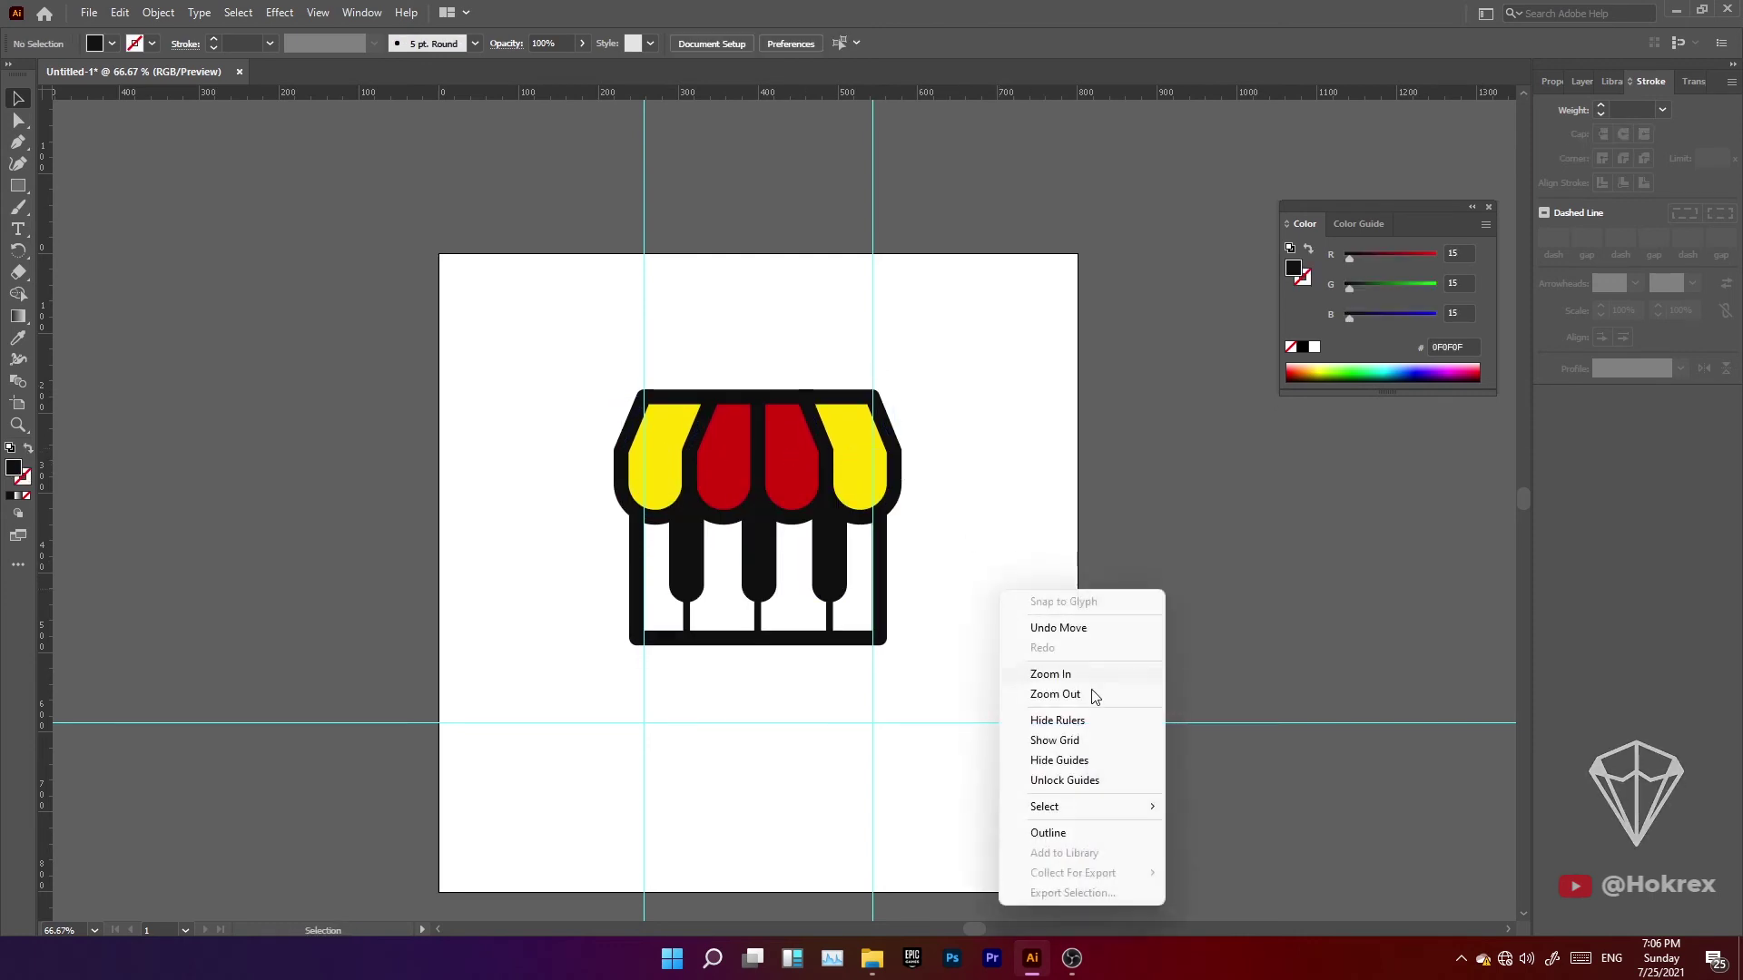
left_click(1065, 781)
left_click_drag(972, 797, 535, 717)
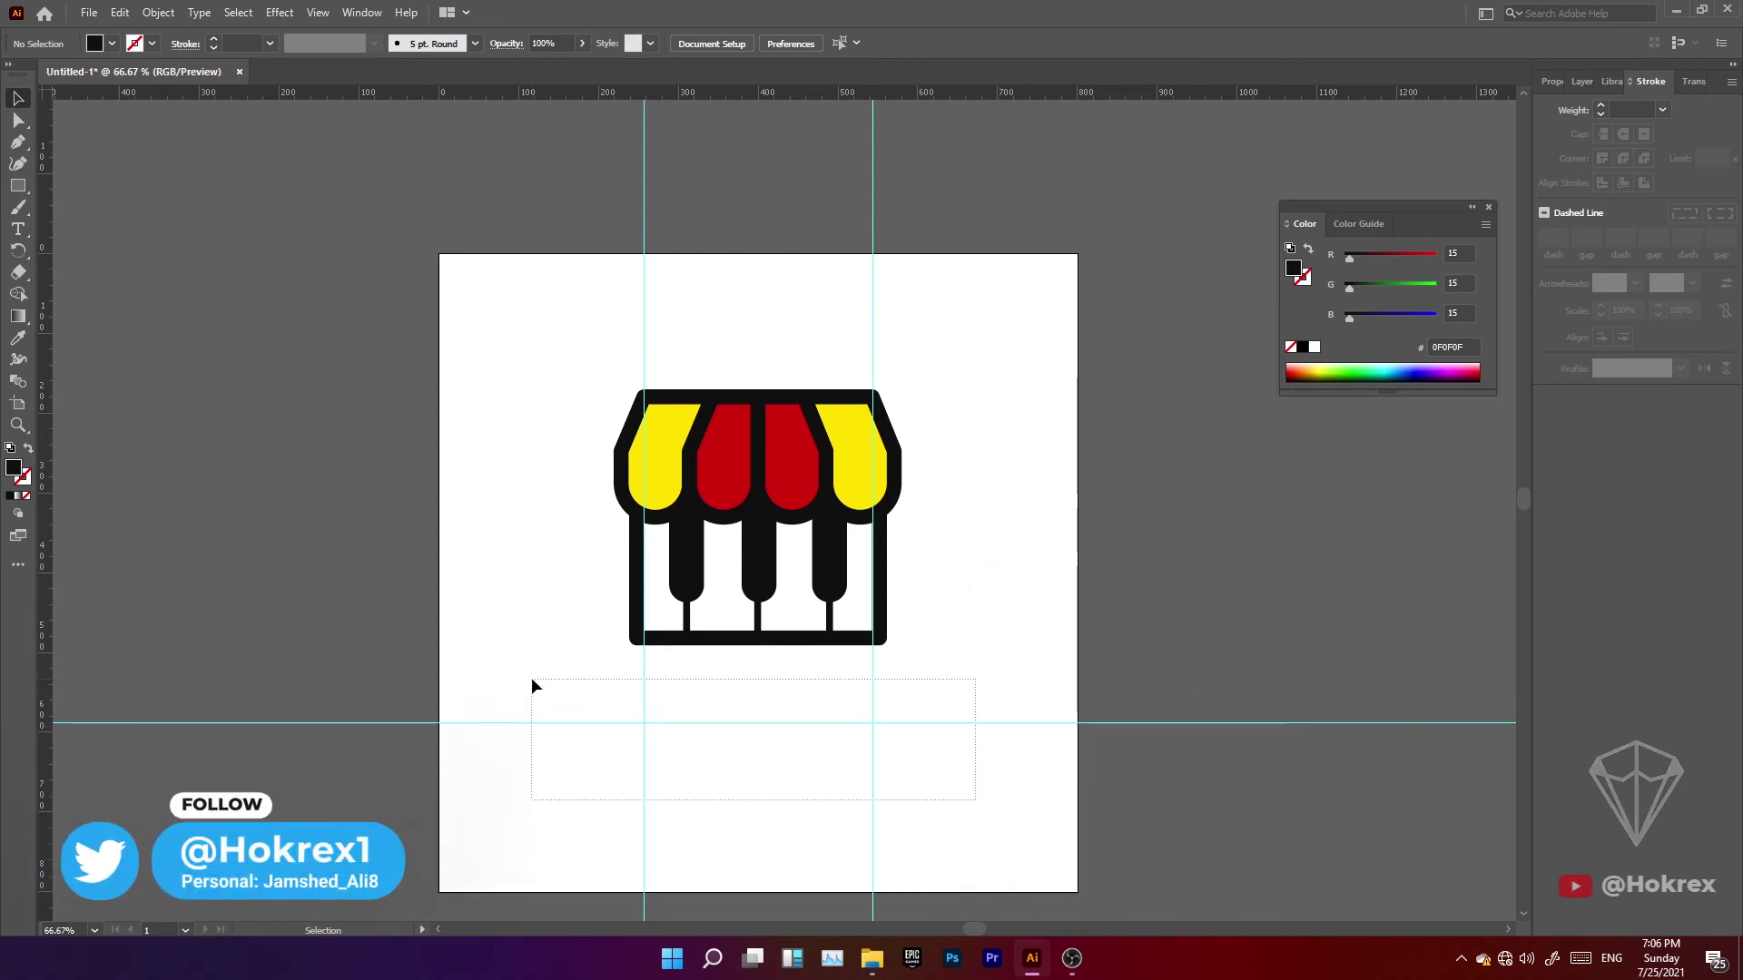
key("Delete")
key("z")
left_click(770, 678, "alt")
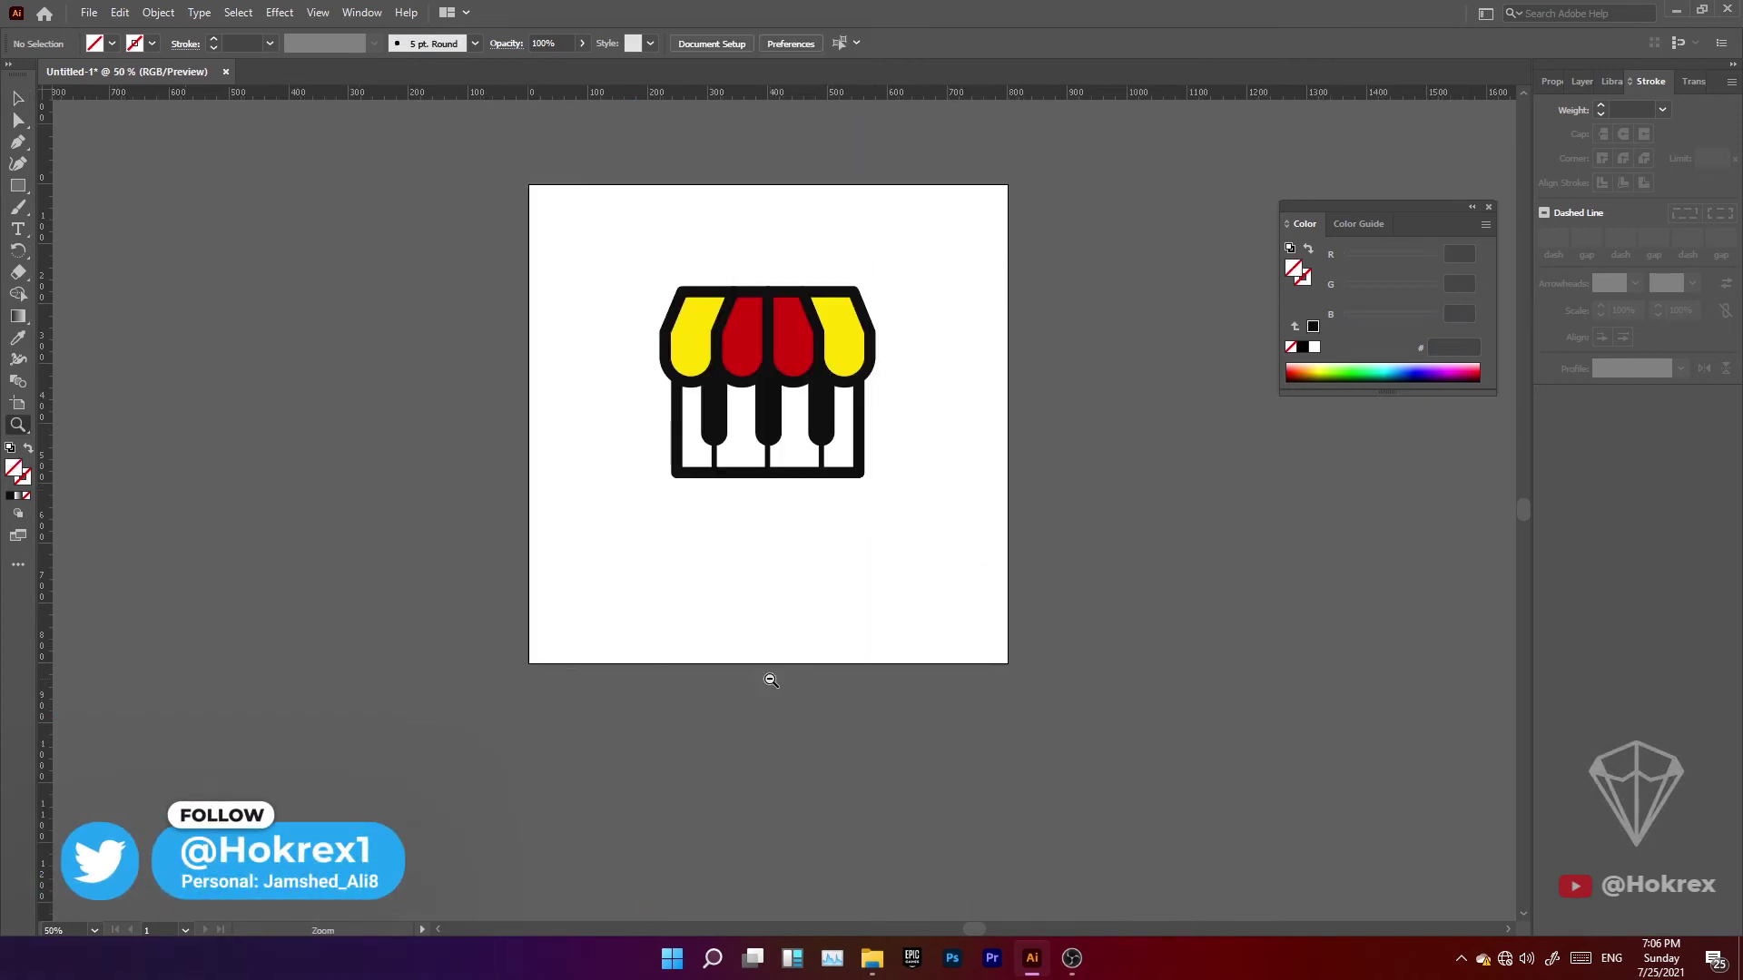
left_click(781, 522)
left_click_drag(778, 517, 794, 649)
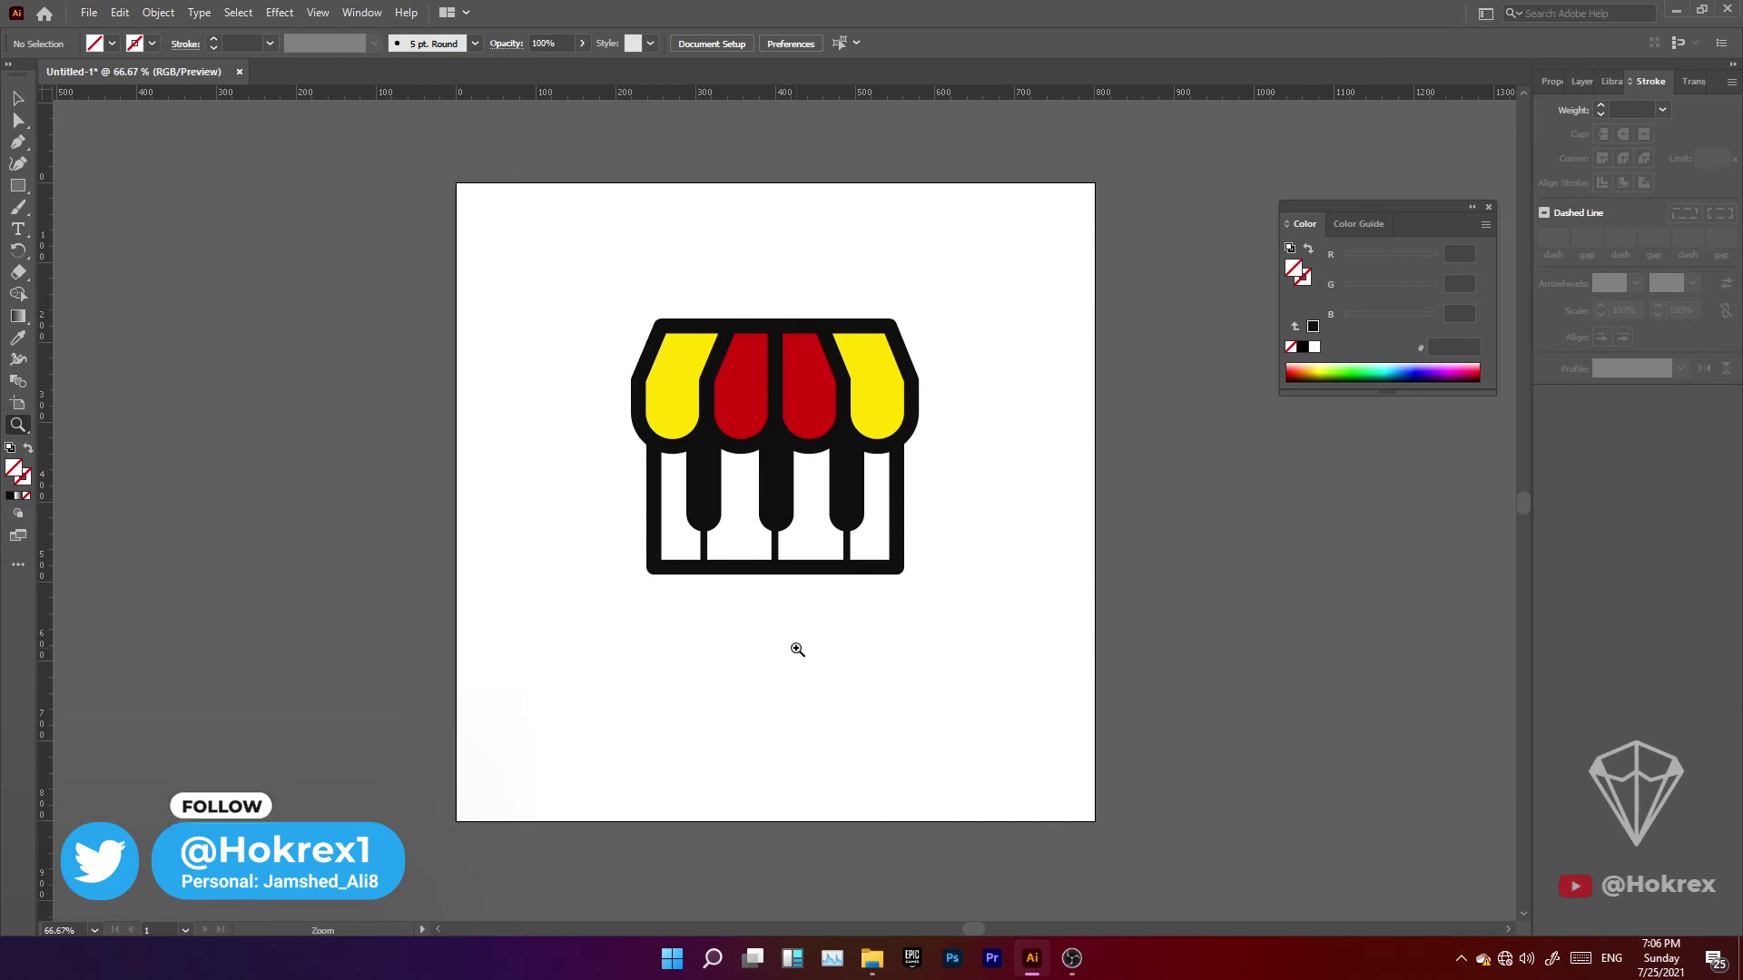
Type 'Music Store' below the logo and enlarge it to about 79 pt.
key("t")
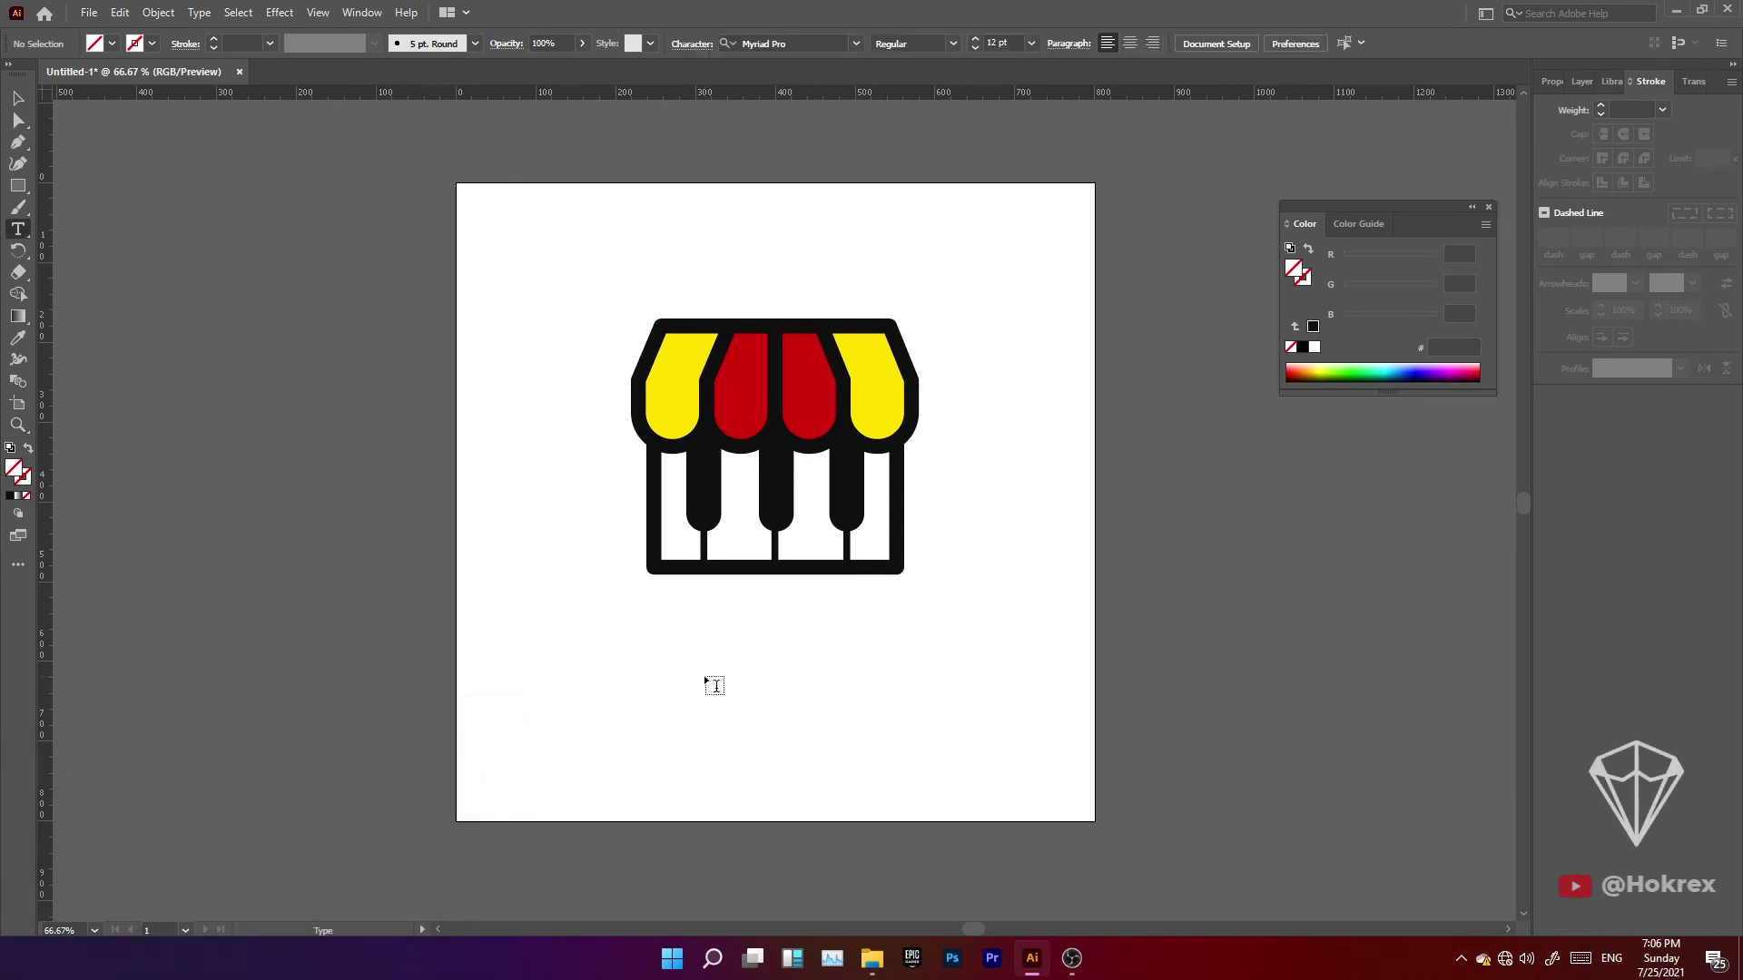
left_click(687, 677)
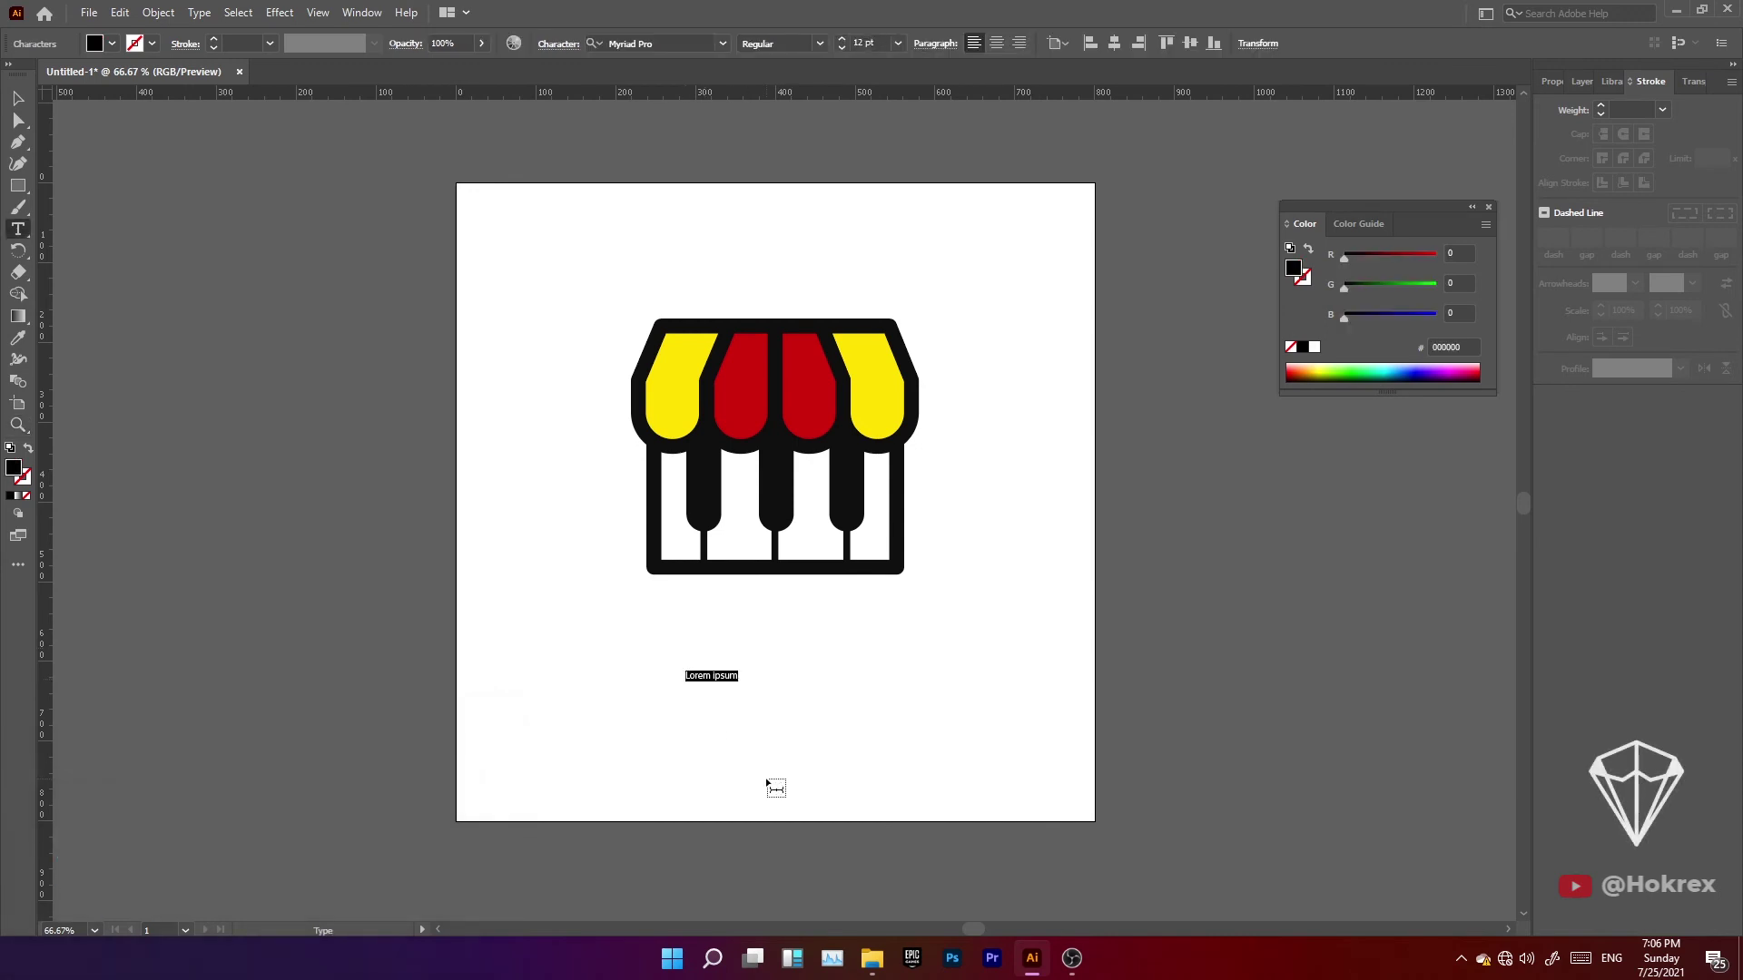
type("Music Store")
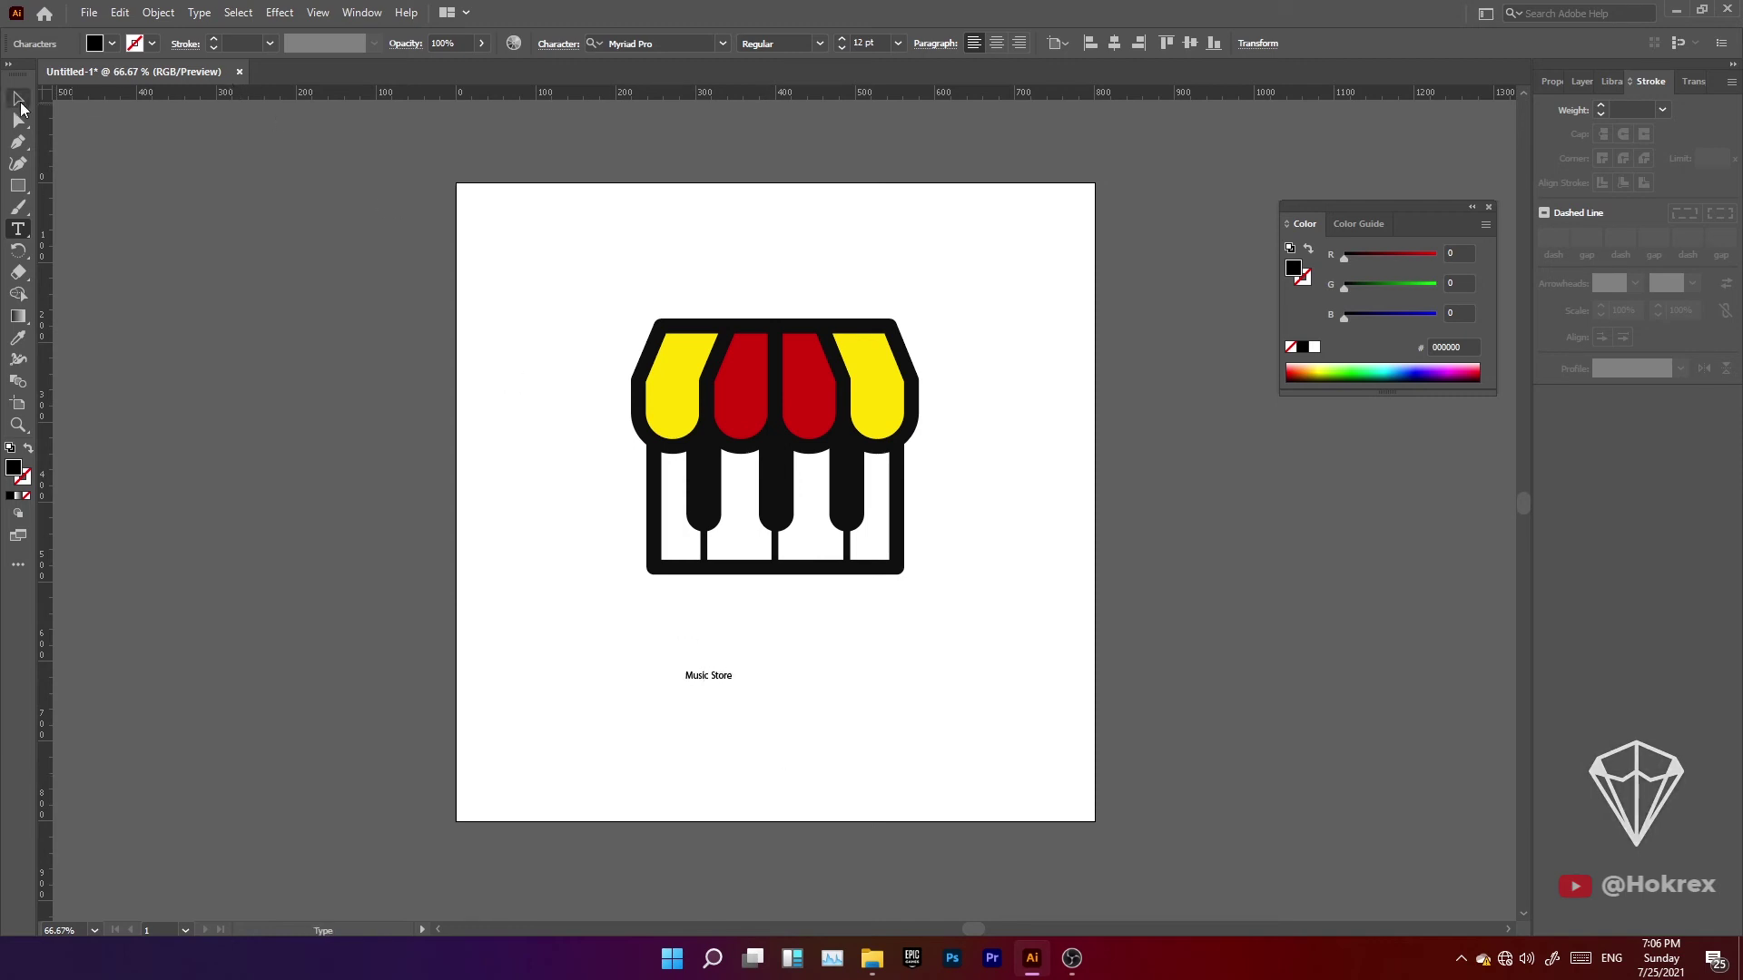
left_click(19, 101)
mouse_move(732, 669)
left_mouse_down()
mouse_move(1016, 595)
mouse_move(908, 651)
left_mouse_up()
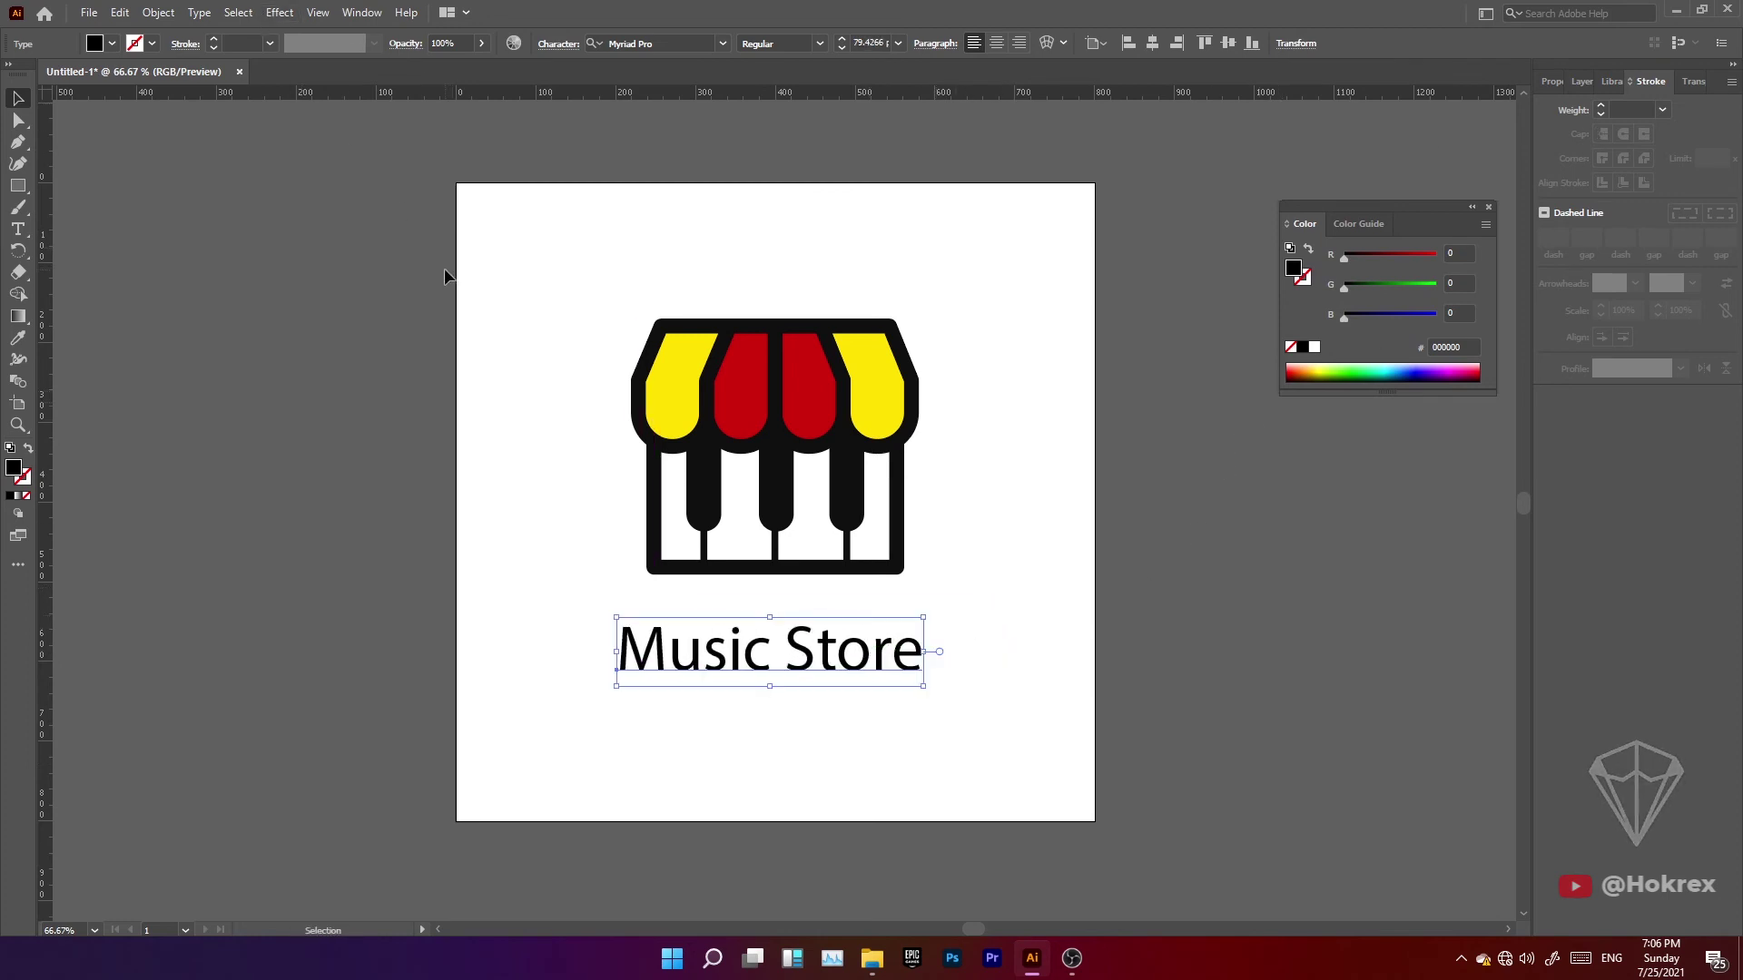
key("ctrl+t")
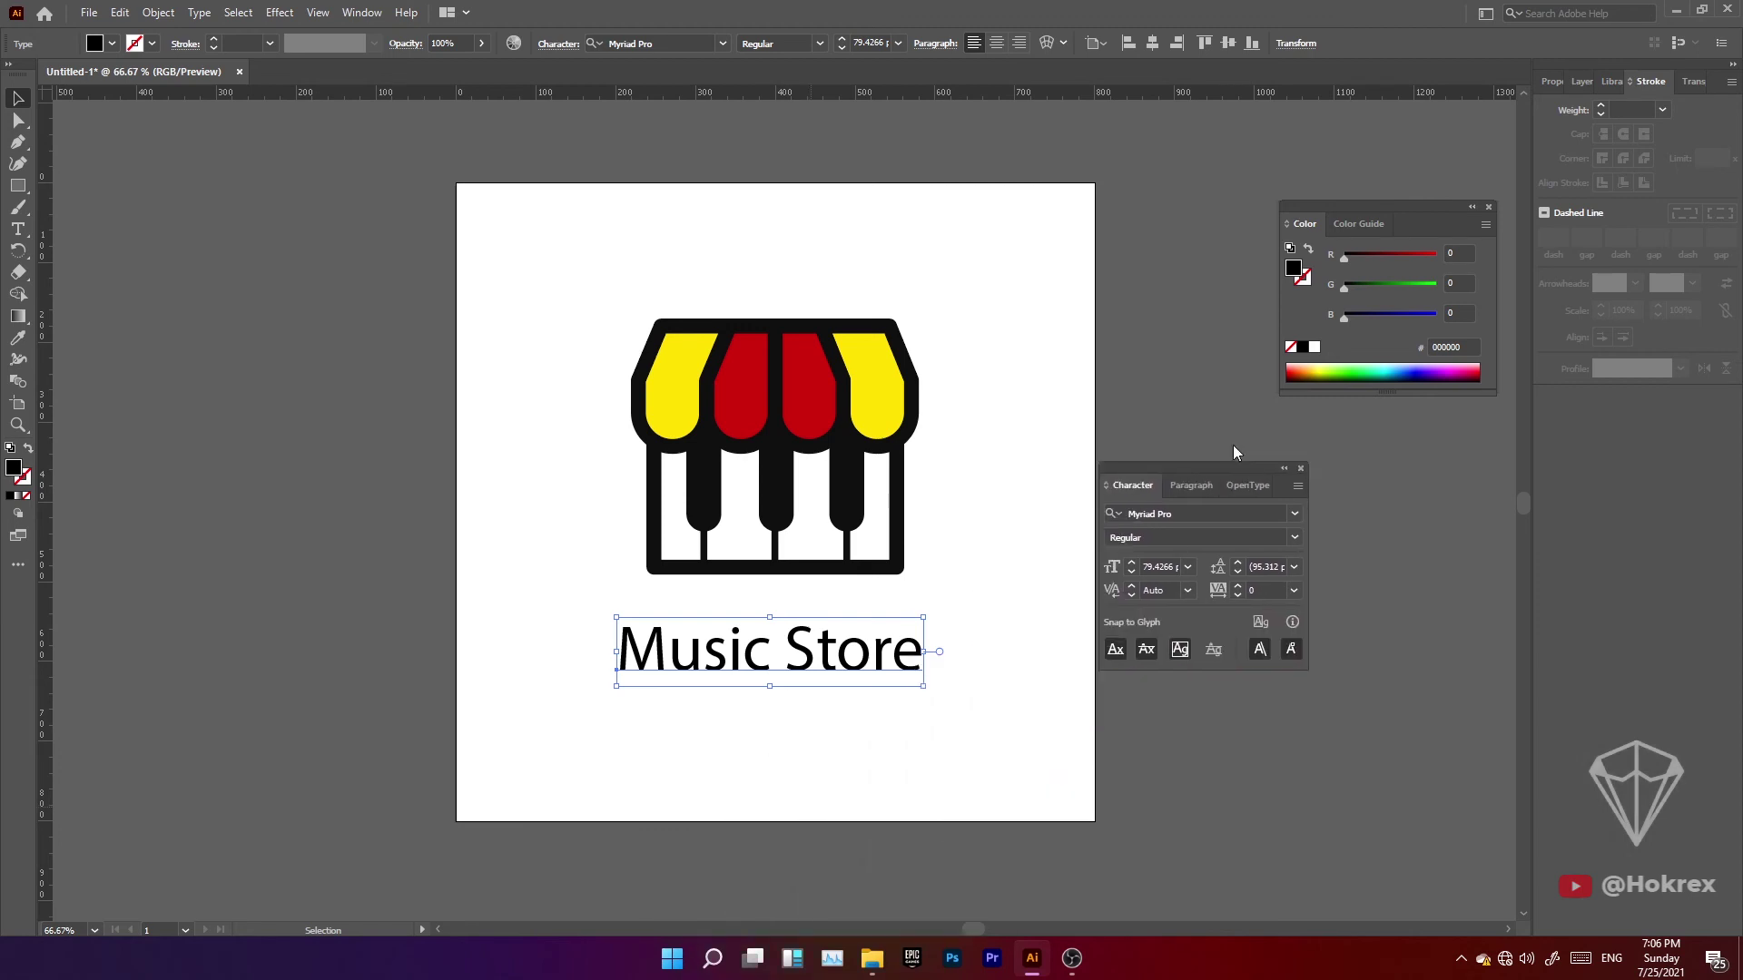
Set 'Music Store' in Gotham-Black and scale it to about 92 pt beneath the logo.
left_click_drag(811, 811, 1254, 422)
left_click(1300, 463)
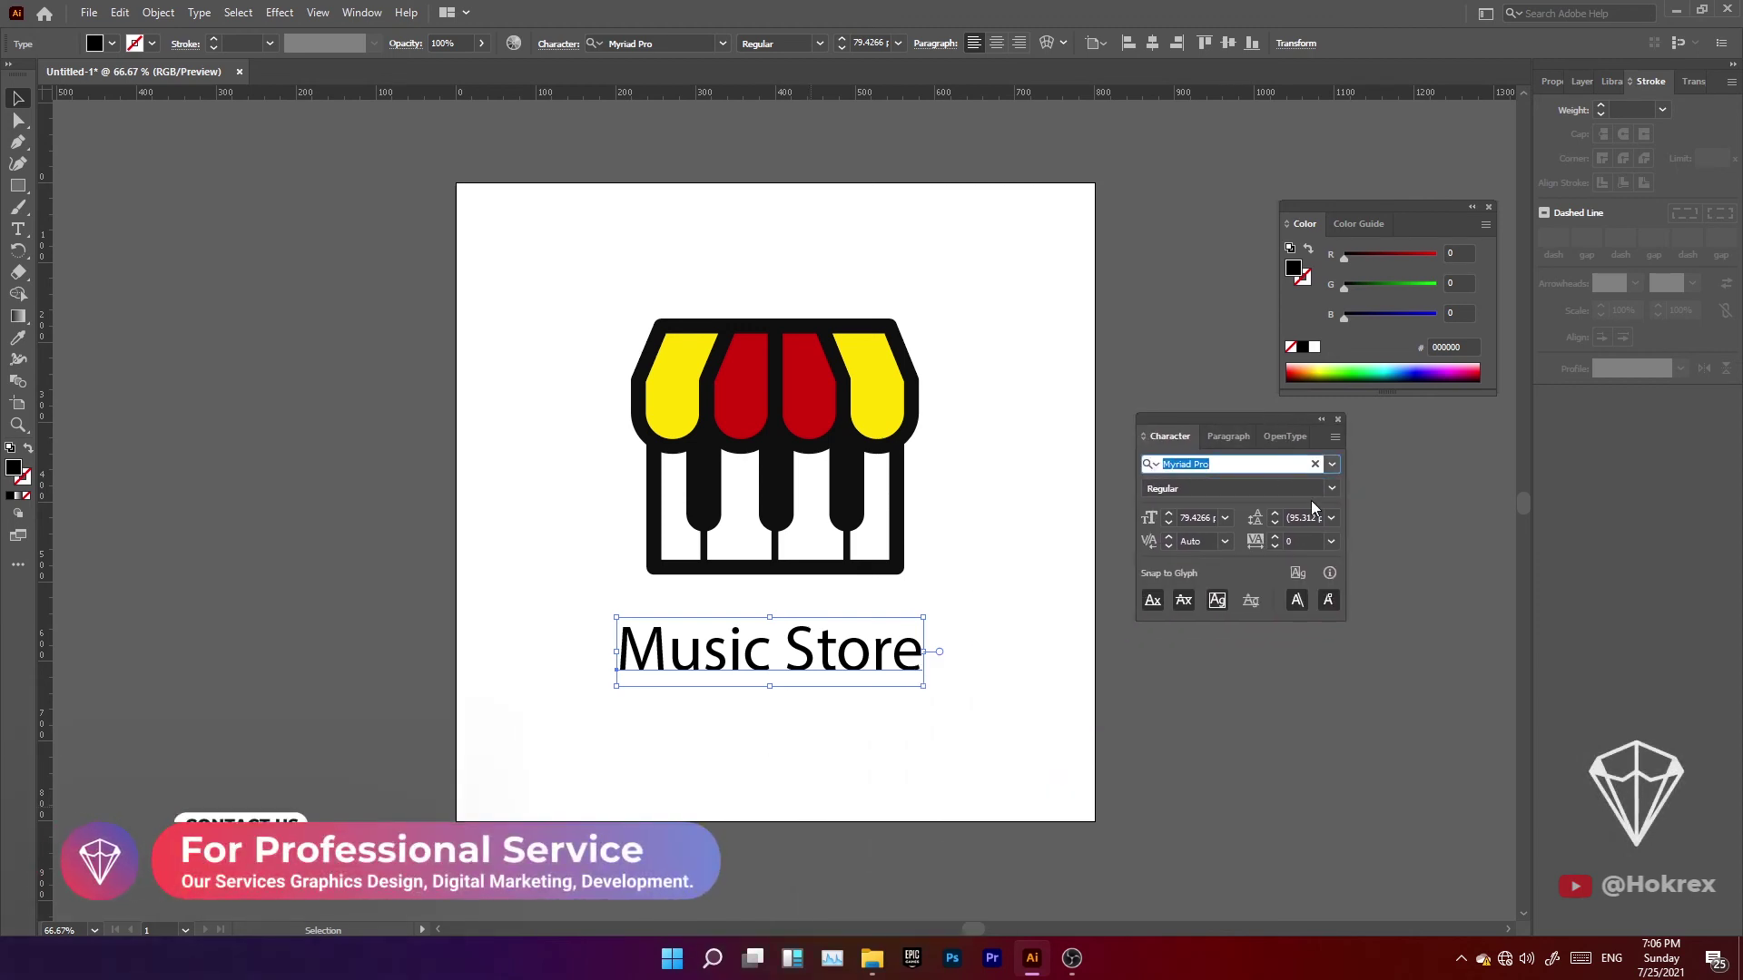
type("Gotham")
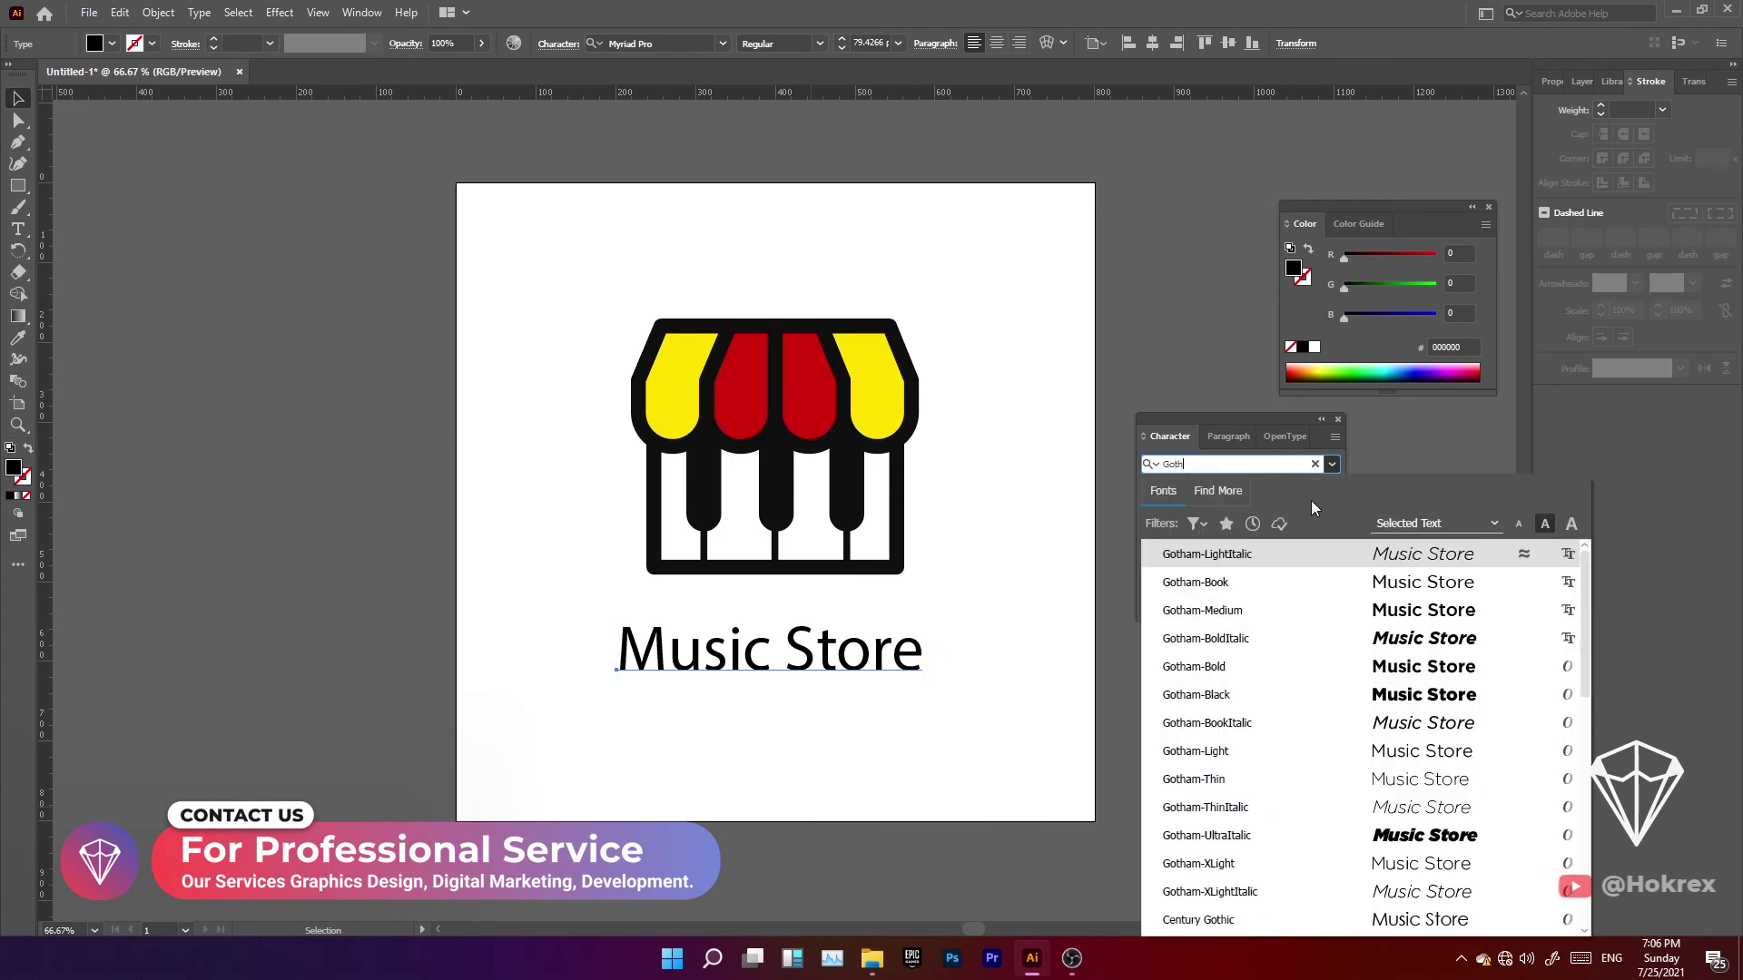
left_click(1331, 695)
left_click_drag(958, 660, 934, 631)
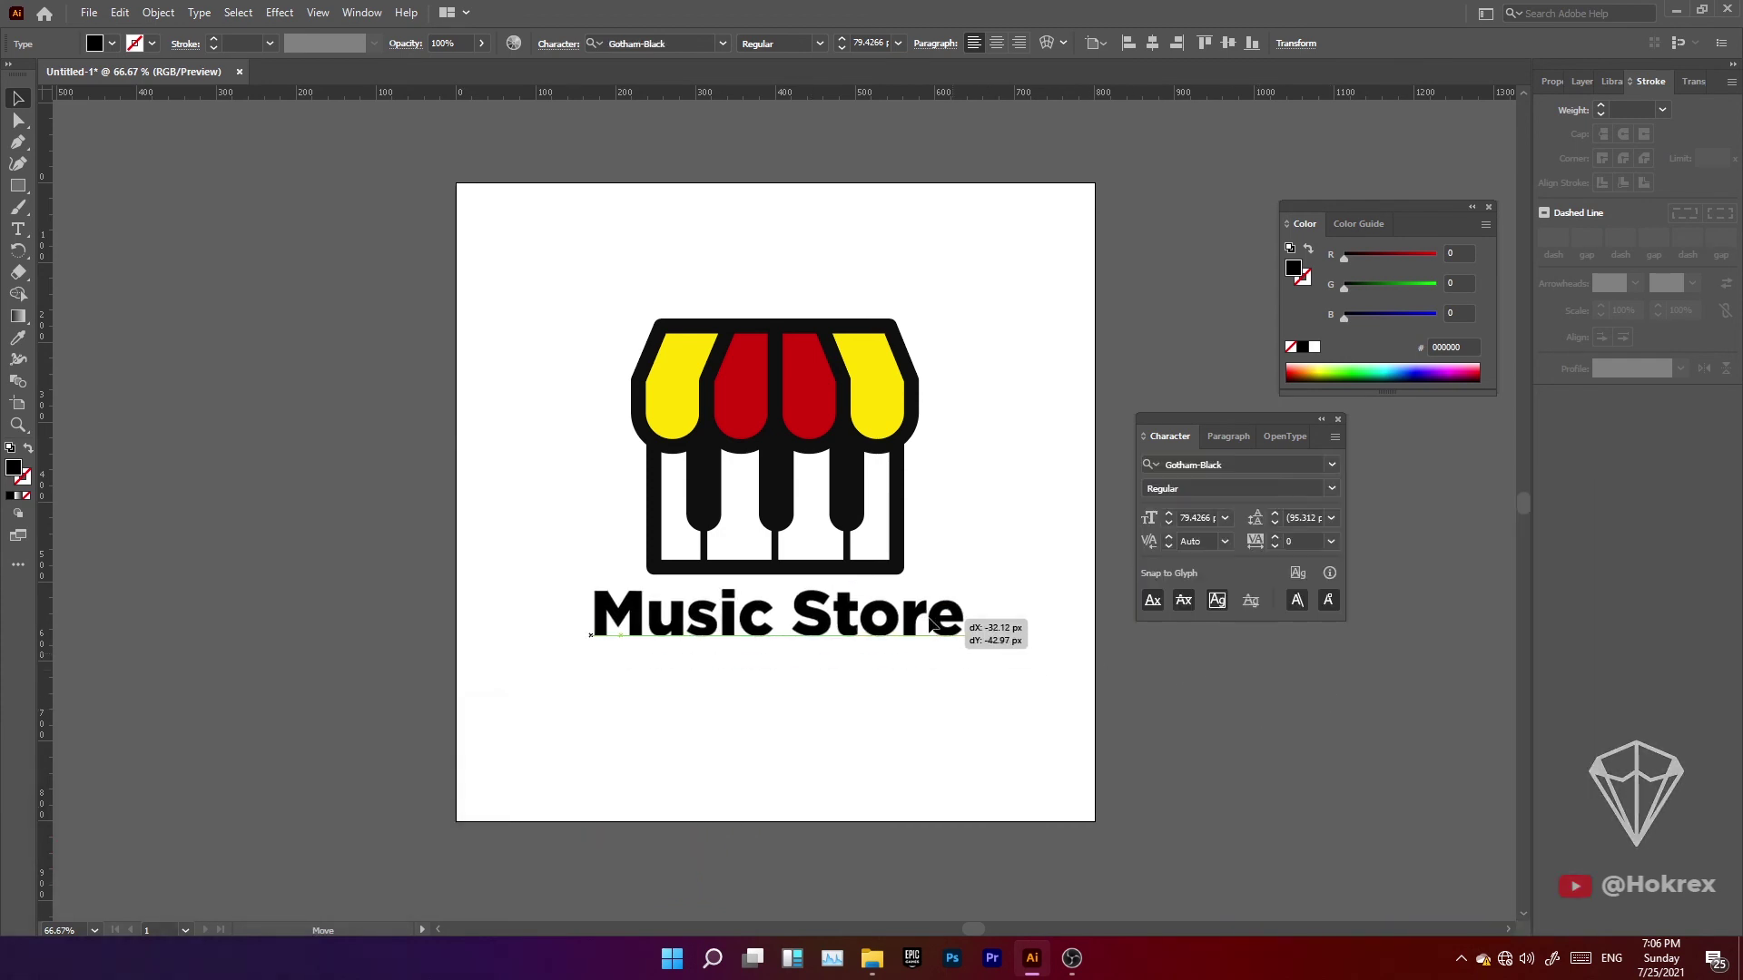
left_click_drag(965, 584, 1023, 568)
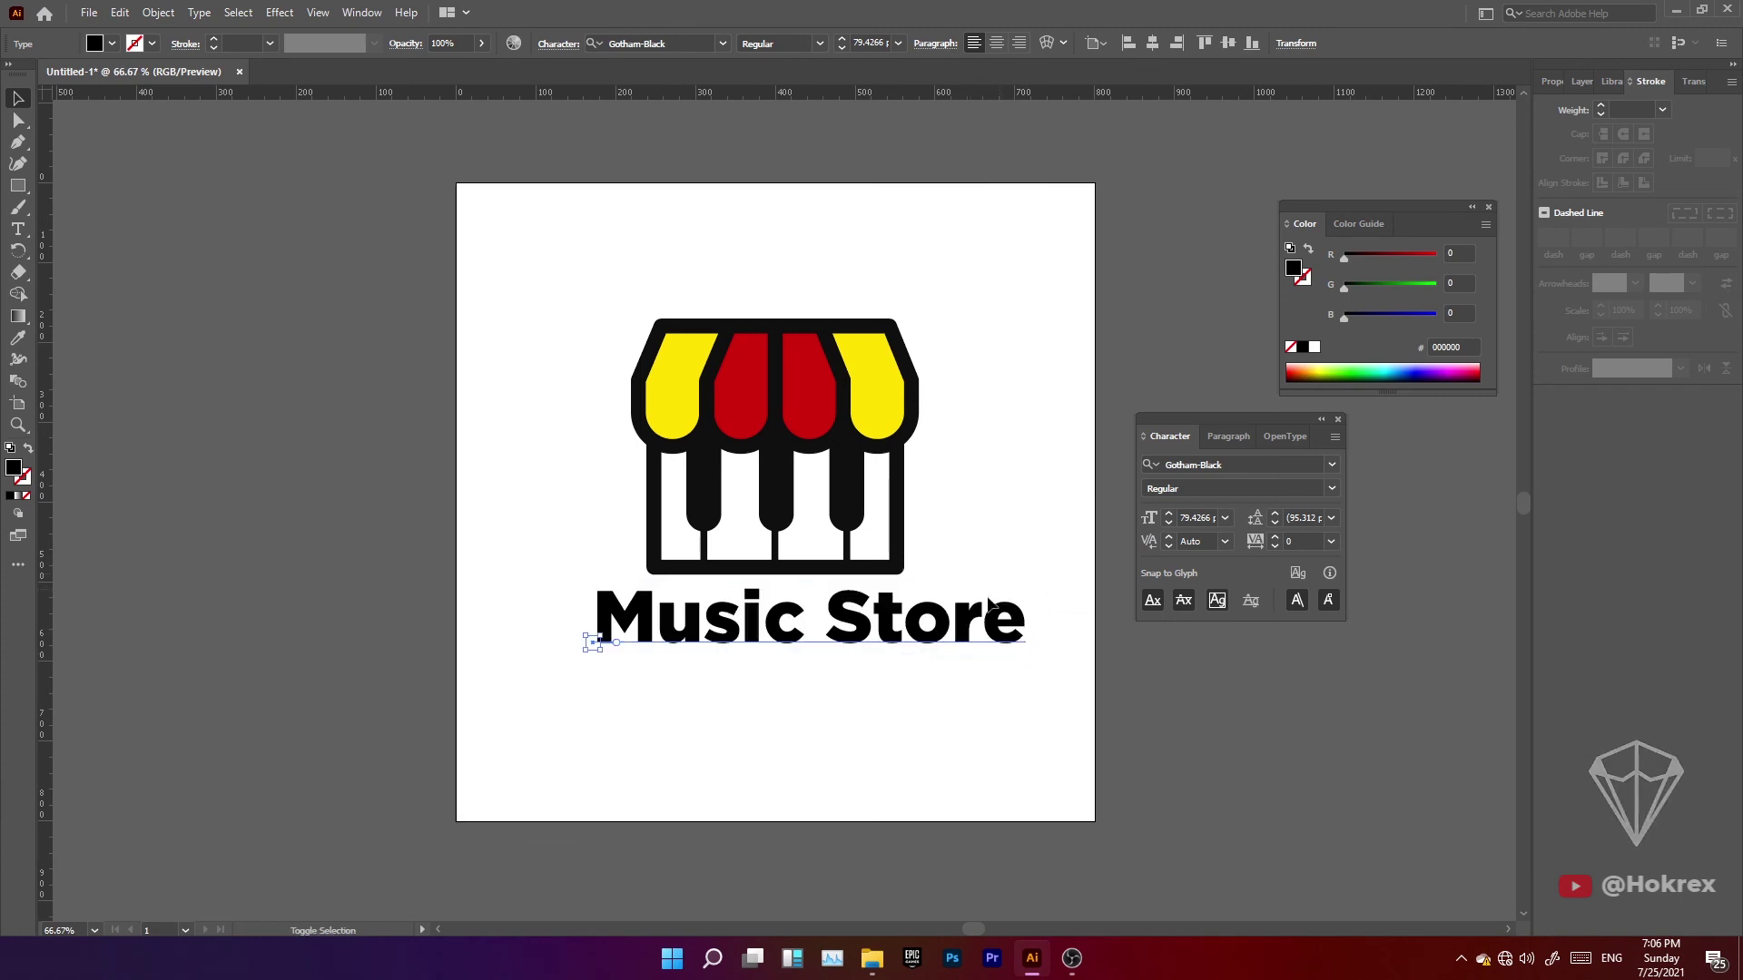
mouse_move(963, 620)
left_mouse_down()
mouse_move(937, 621)
mouse_move(880, 703)
left_mouse_up()
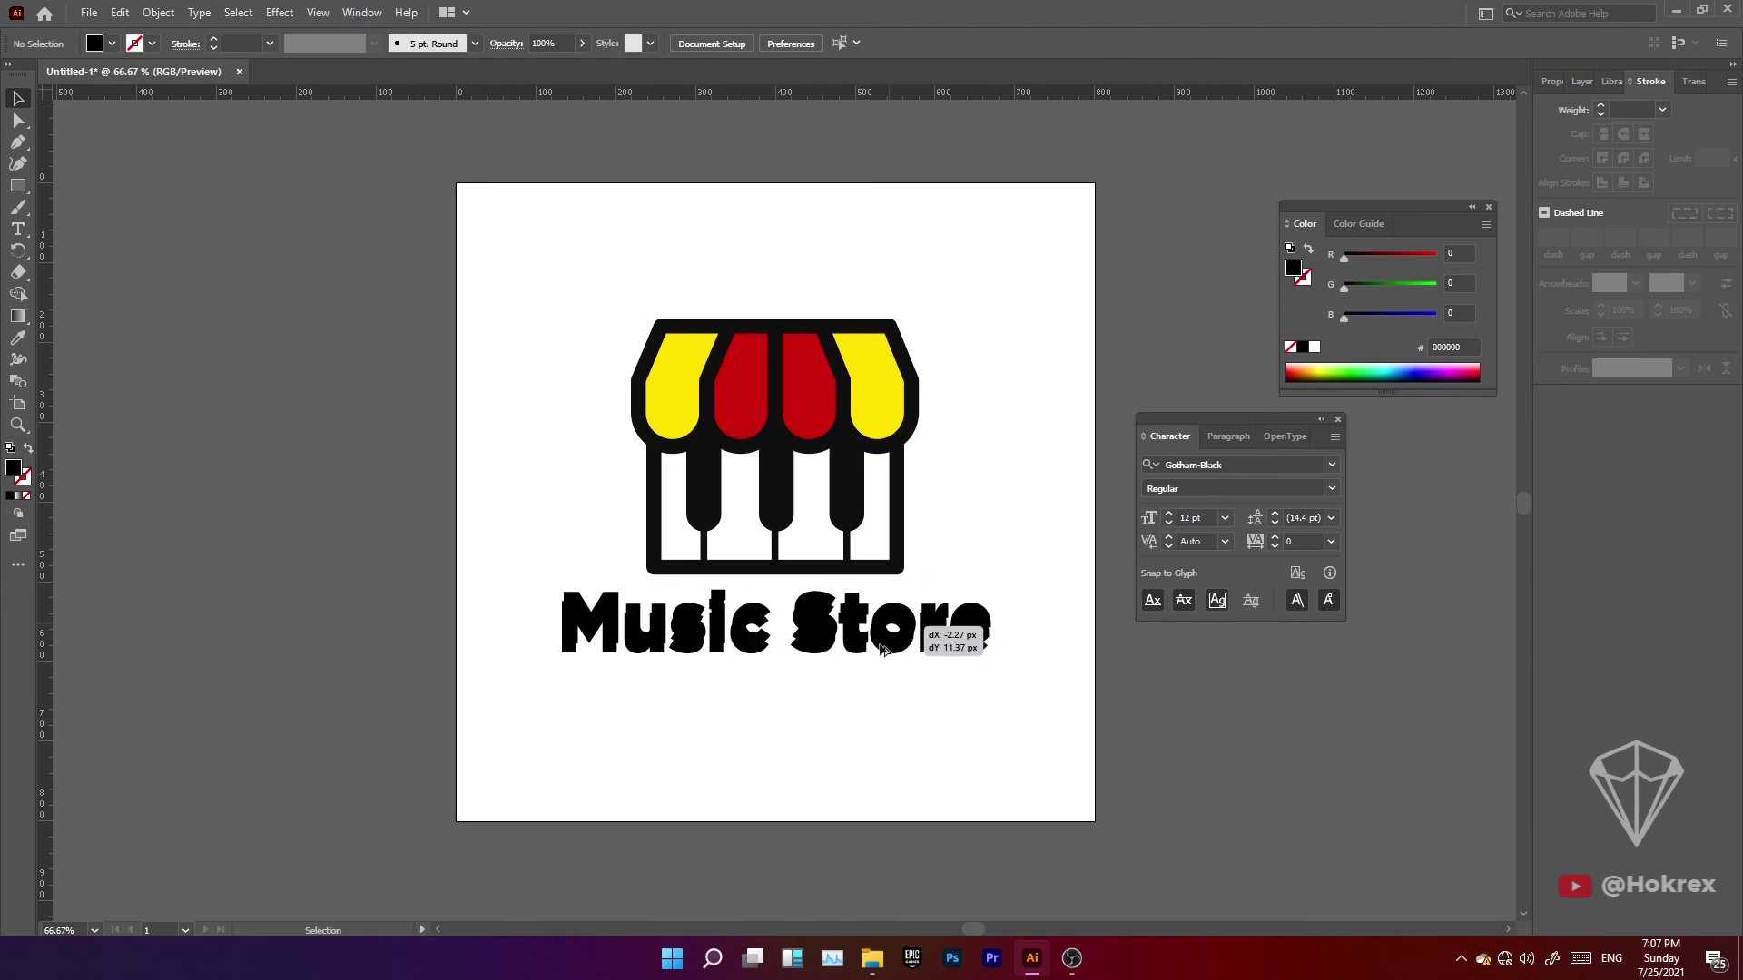
Set the copied line to LEMON MILK, retype it as 'PLEASE SUBSCRIBE TO HOKREX', and shift it left.
left_click(1331, 464)
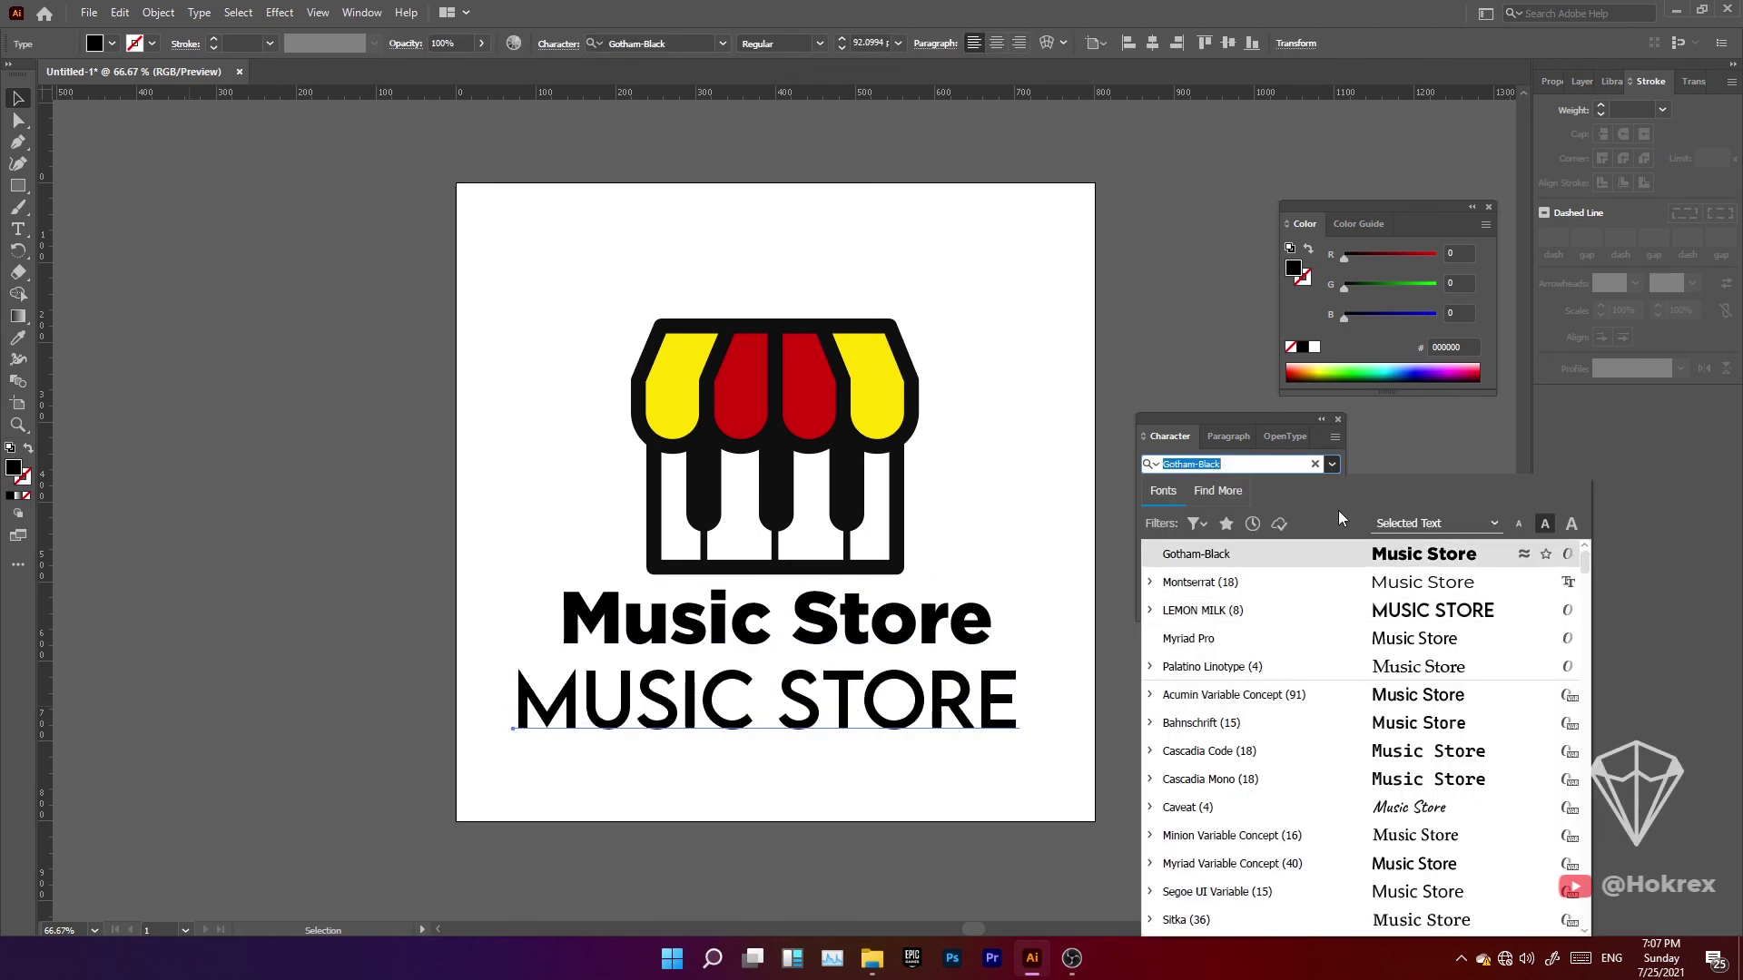
left_click(1380, 613)
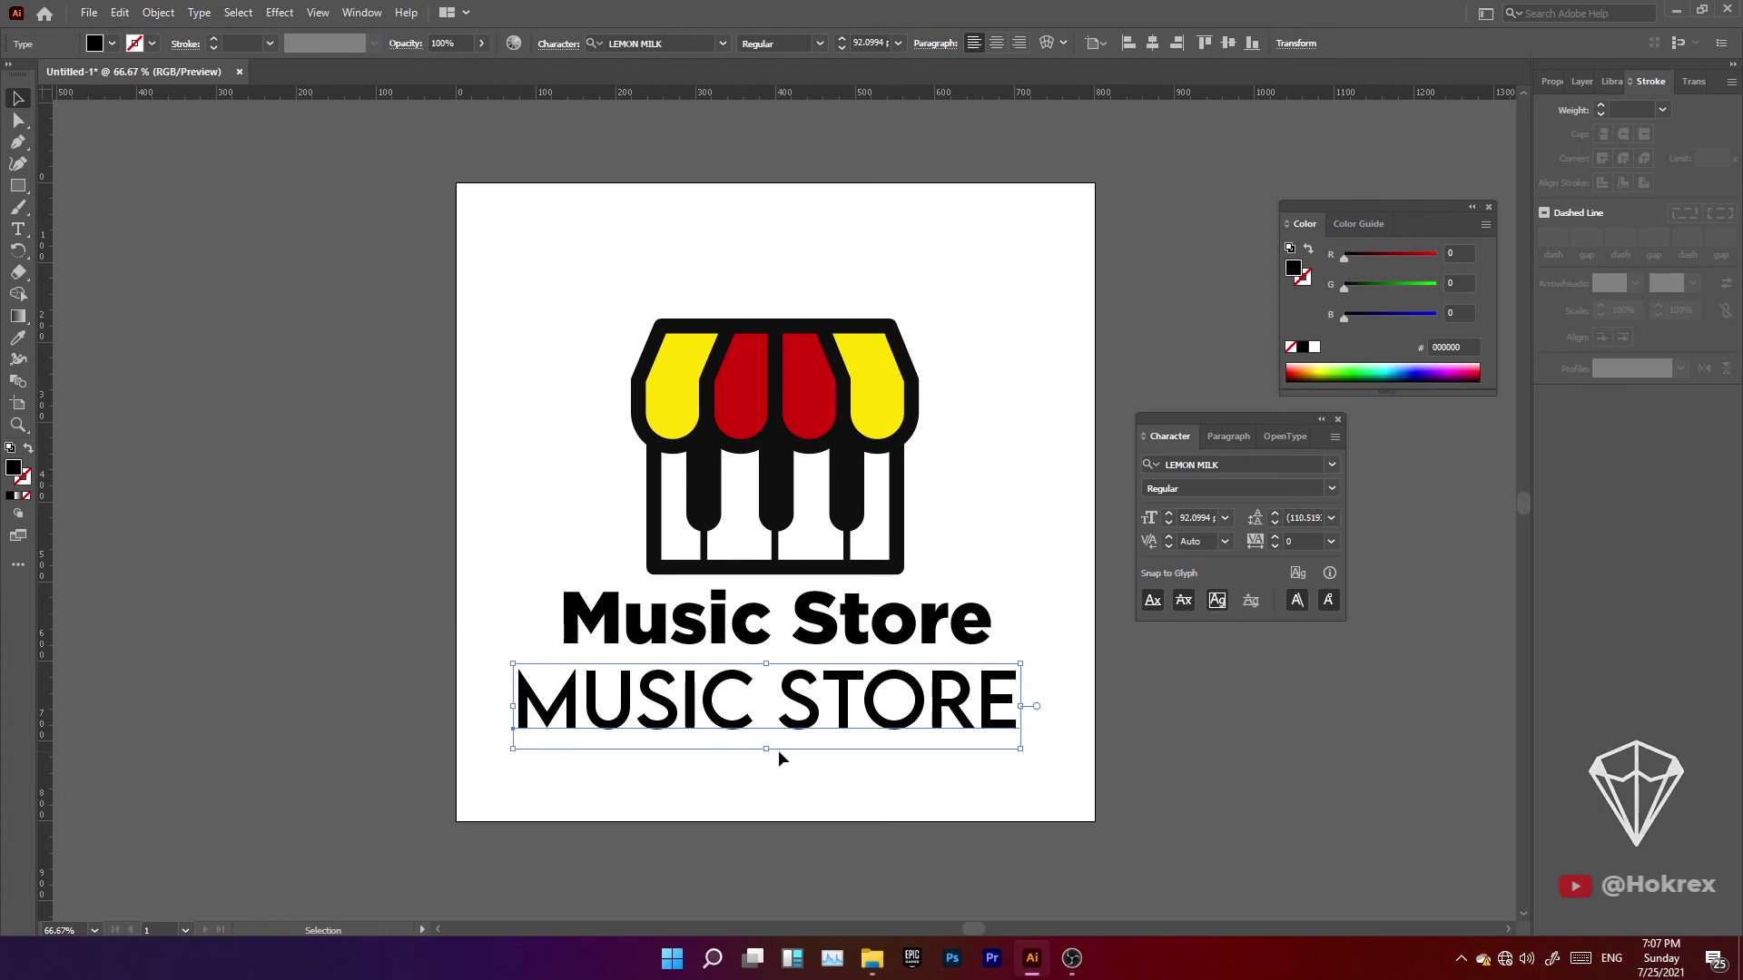
key("t")
left_click(769, 715)
key("ctrl+a")
type("PL")
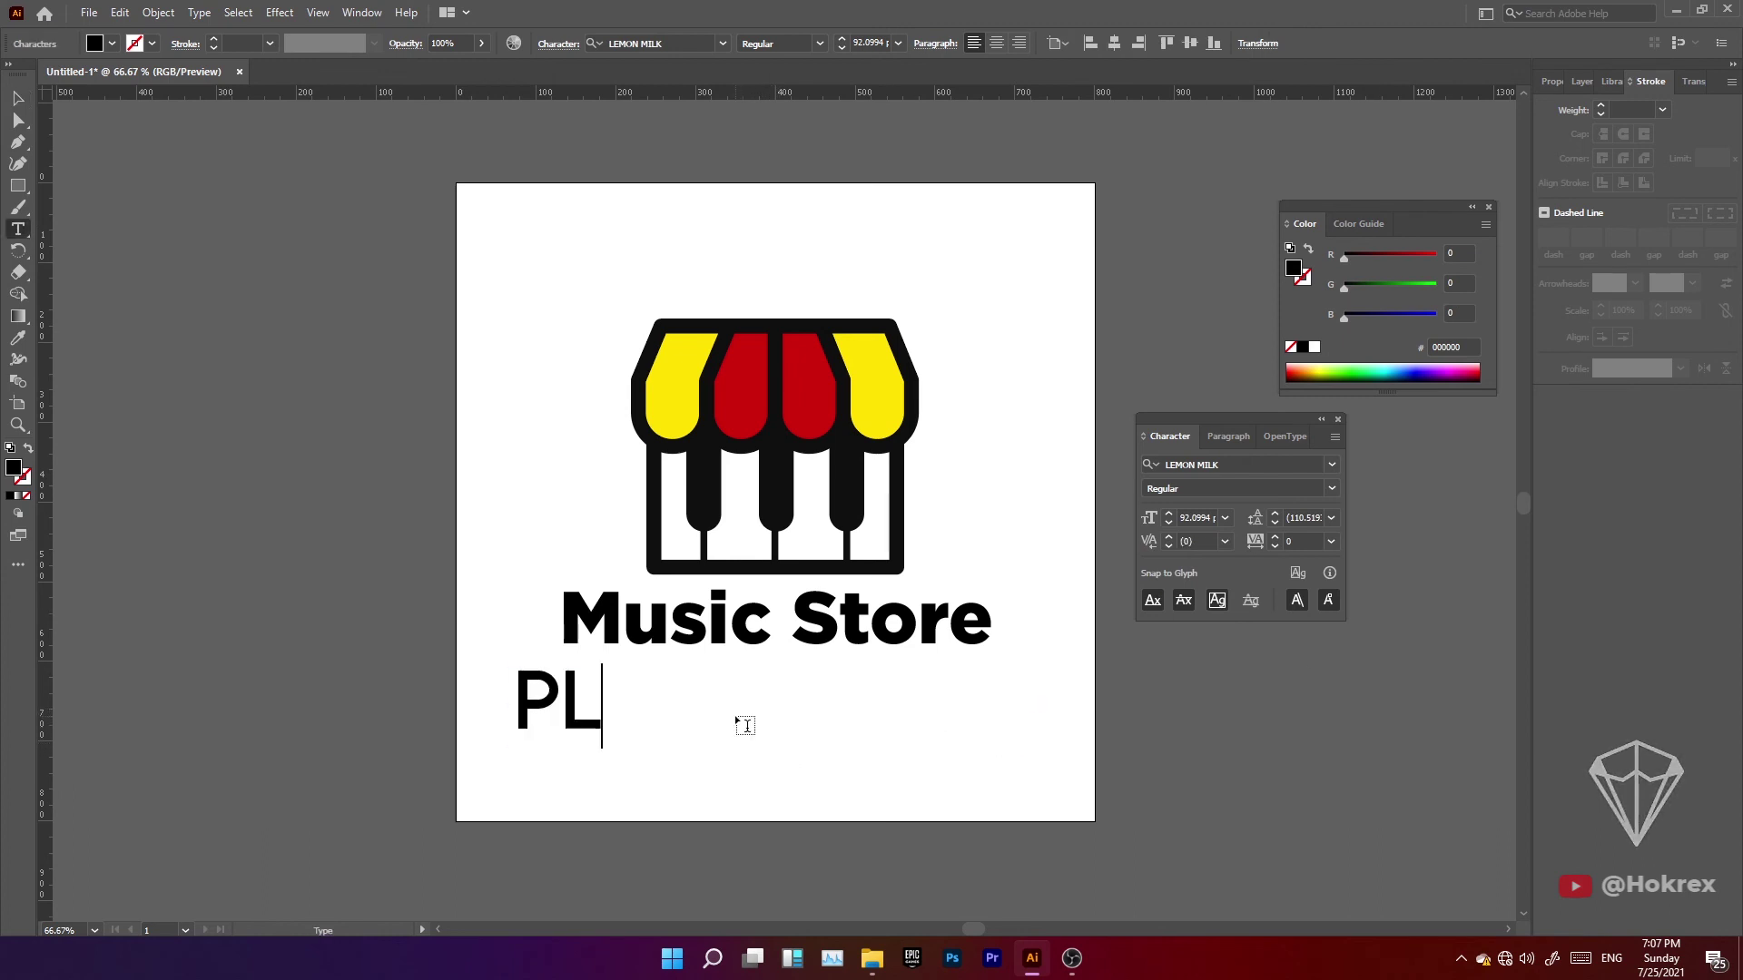
type("EASE SUBSCRIBE TO HOKREX")
left_click_drag(988, 718, 836, 711)
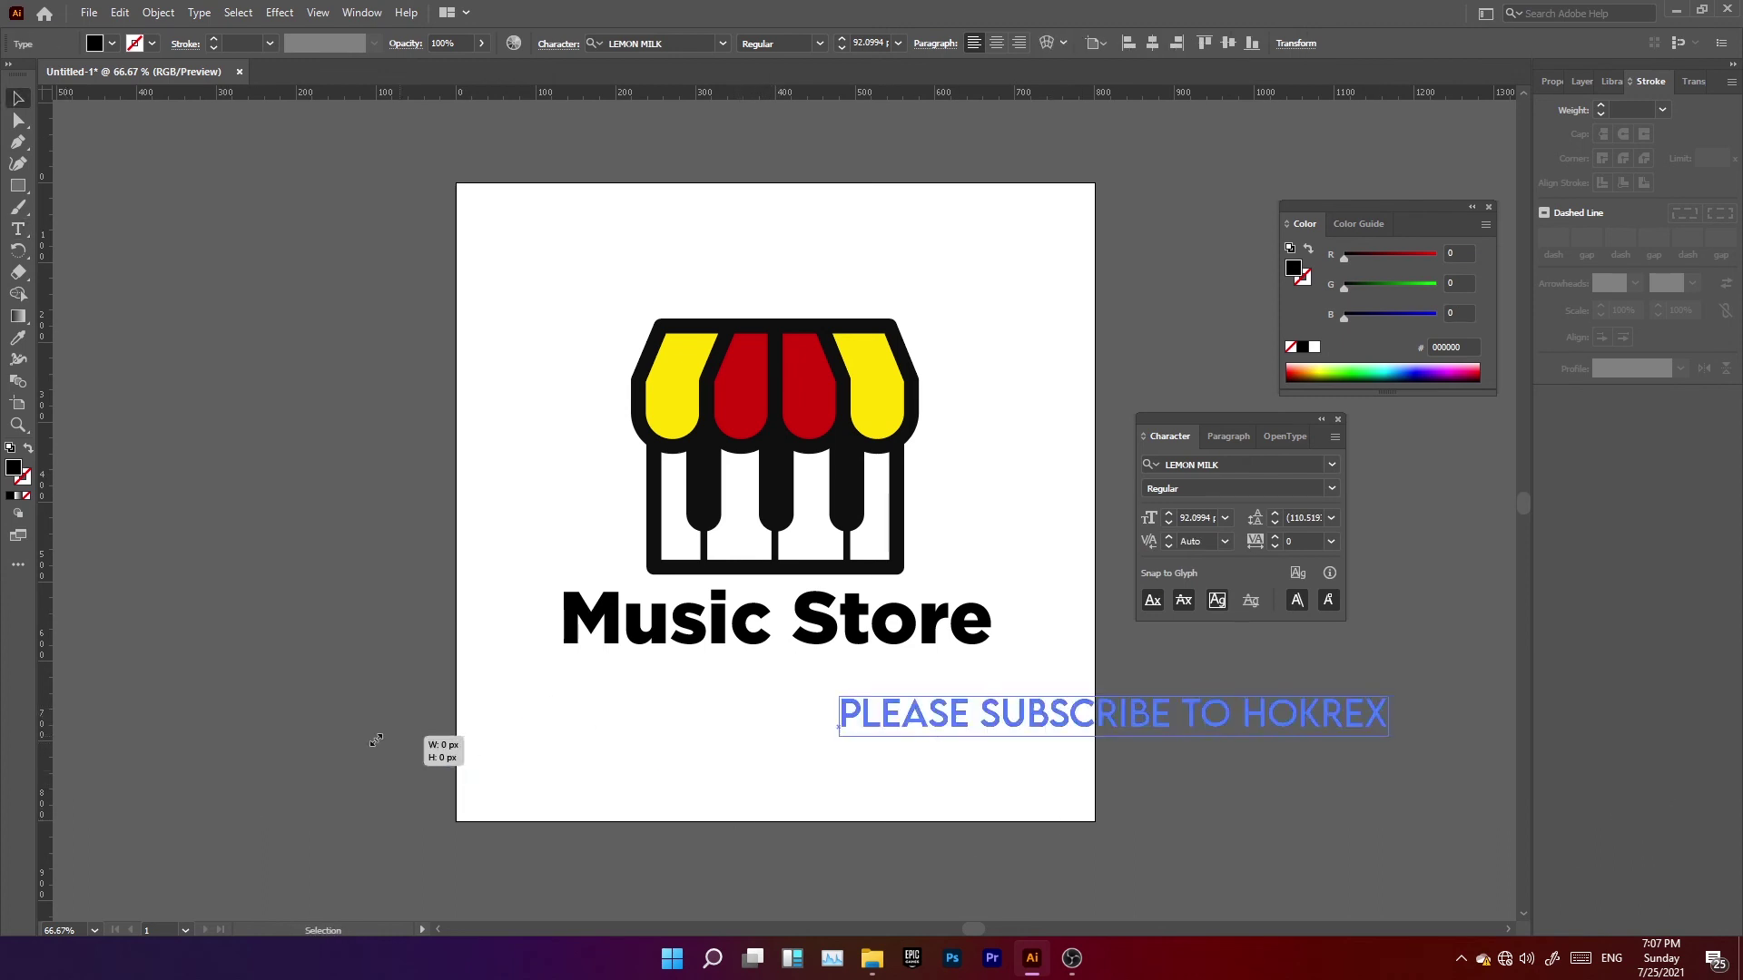